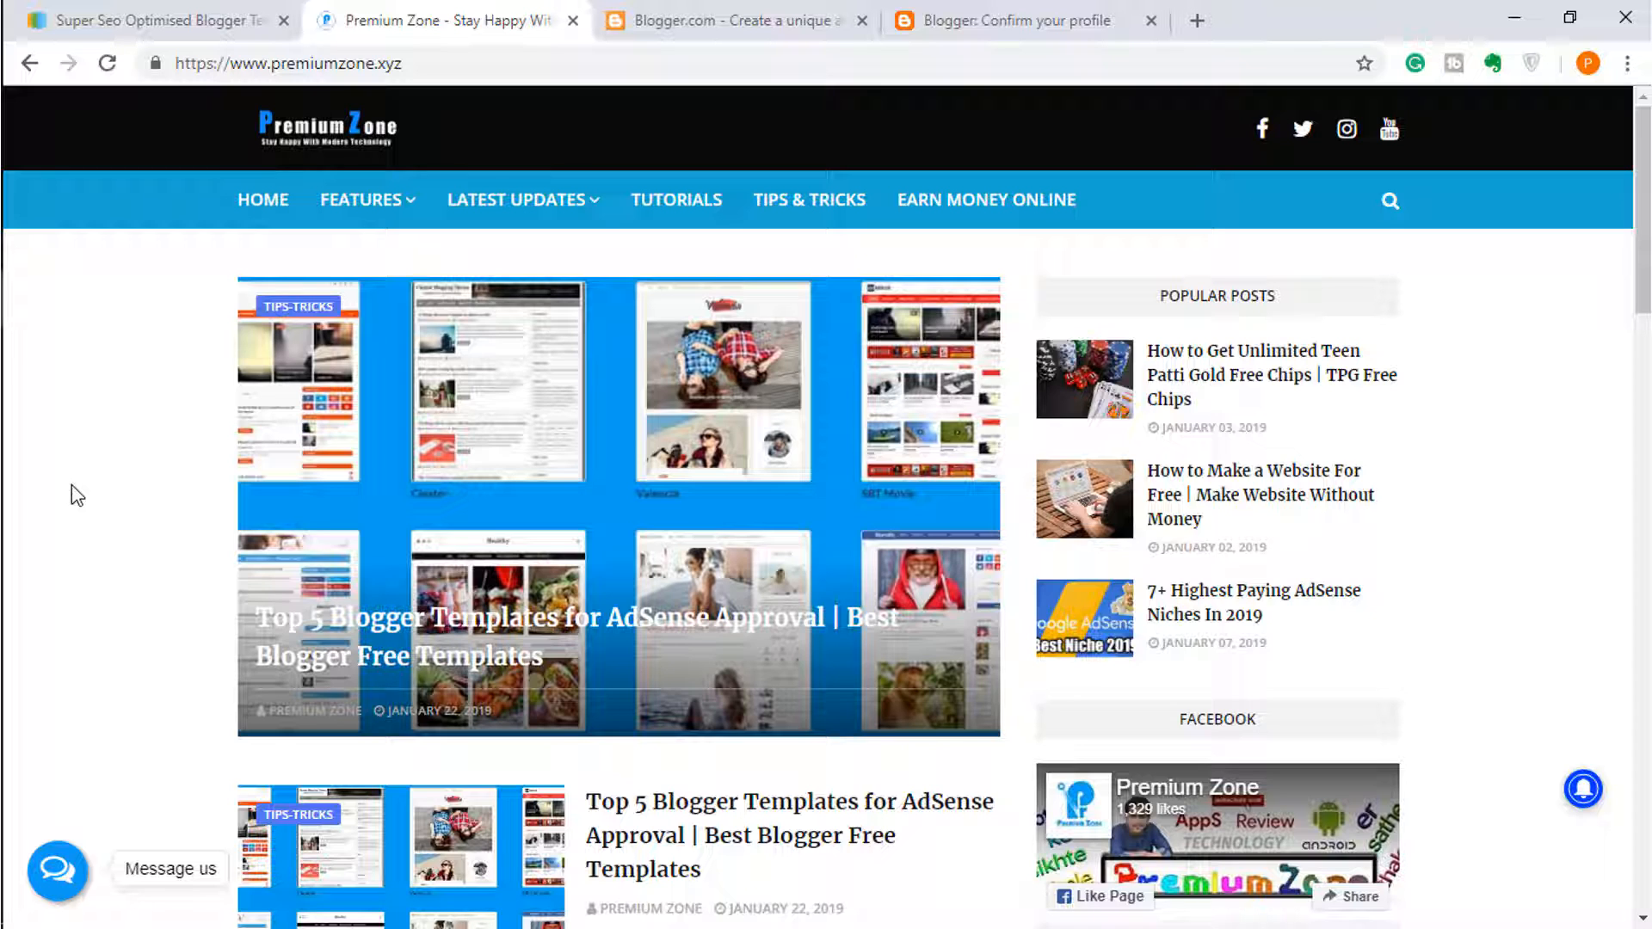
Step: Examine the Premium Zone example site's home page, from its header and navigation down through the post list to the footer
scroll(151, 435, down, 2)
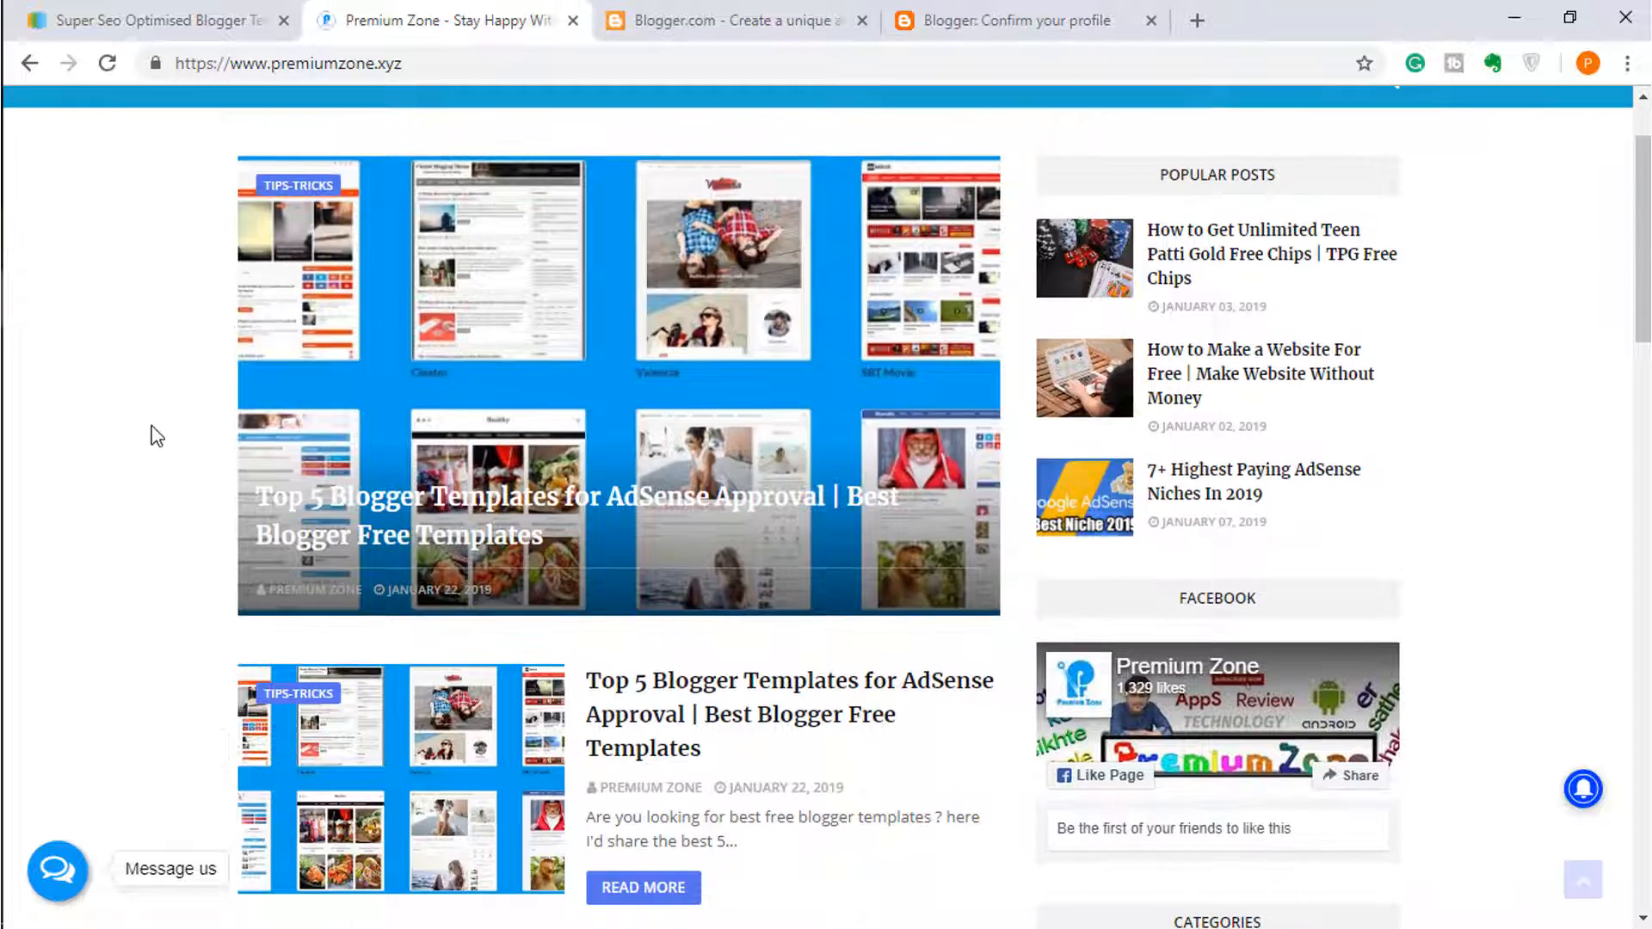
scroll(135, 420, up, 1)
scroll(136, 420, up, 1)
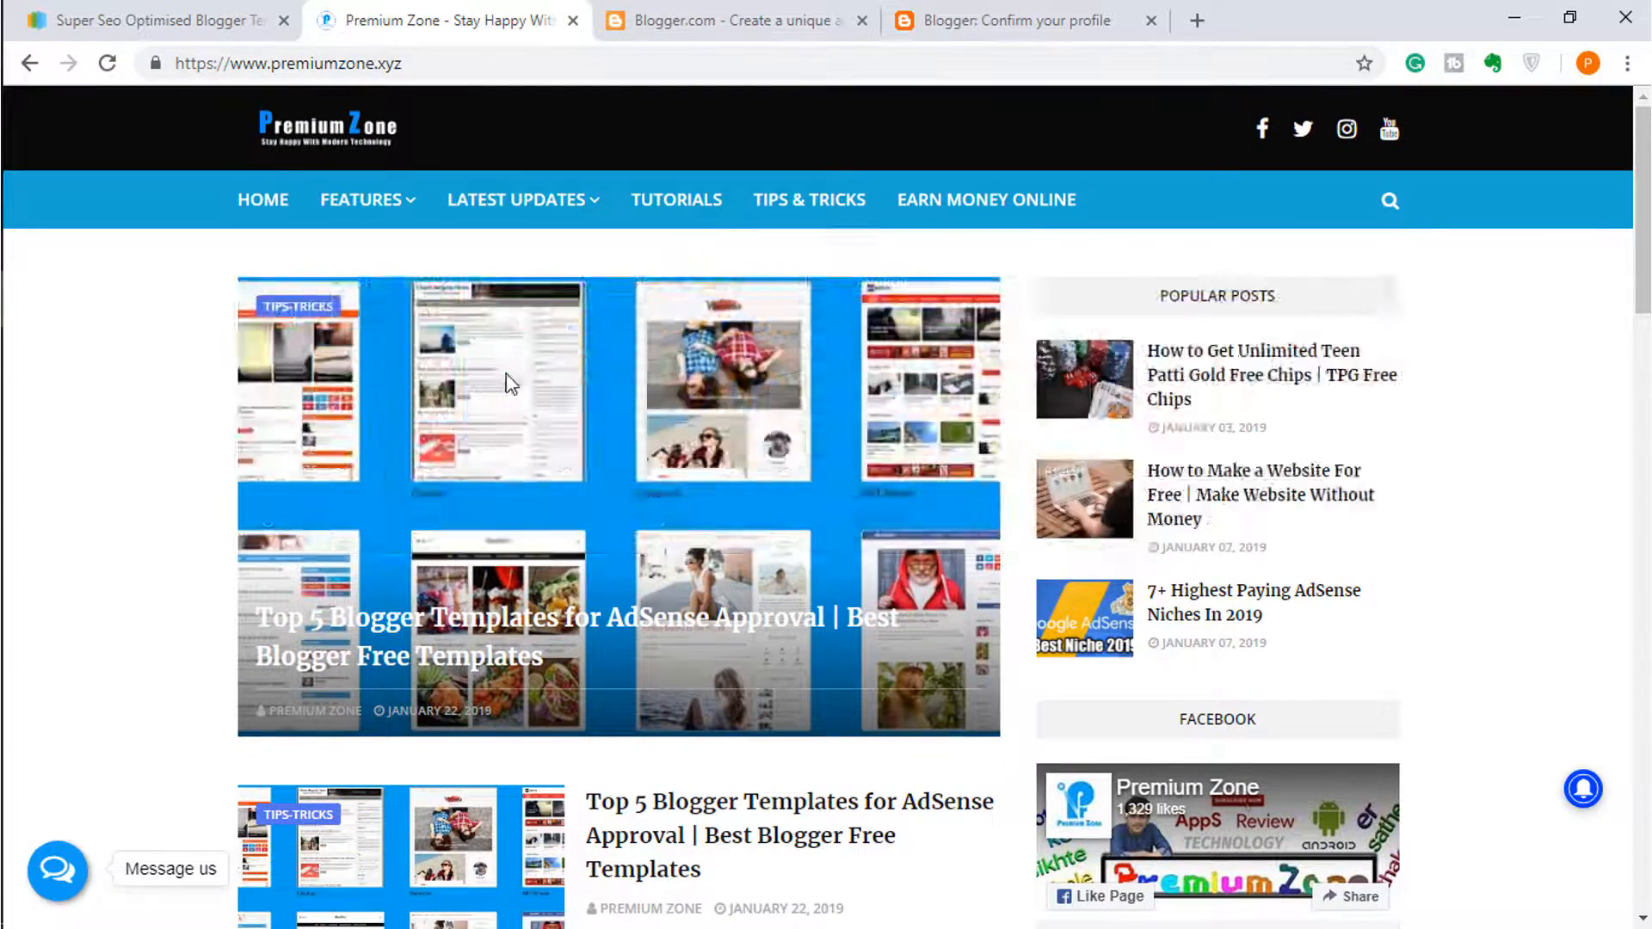
mouse_move(520, 200)
scroll(162, 538, down, 4)
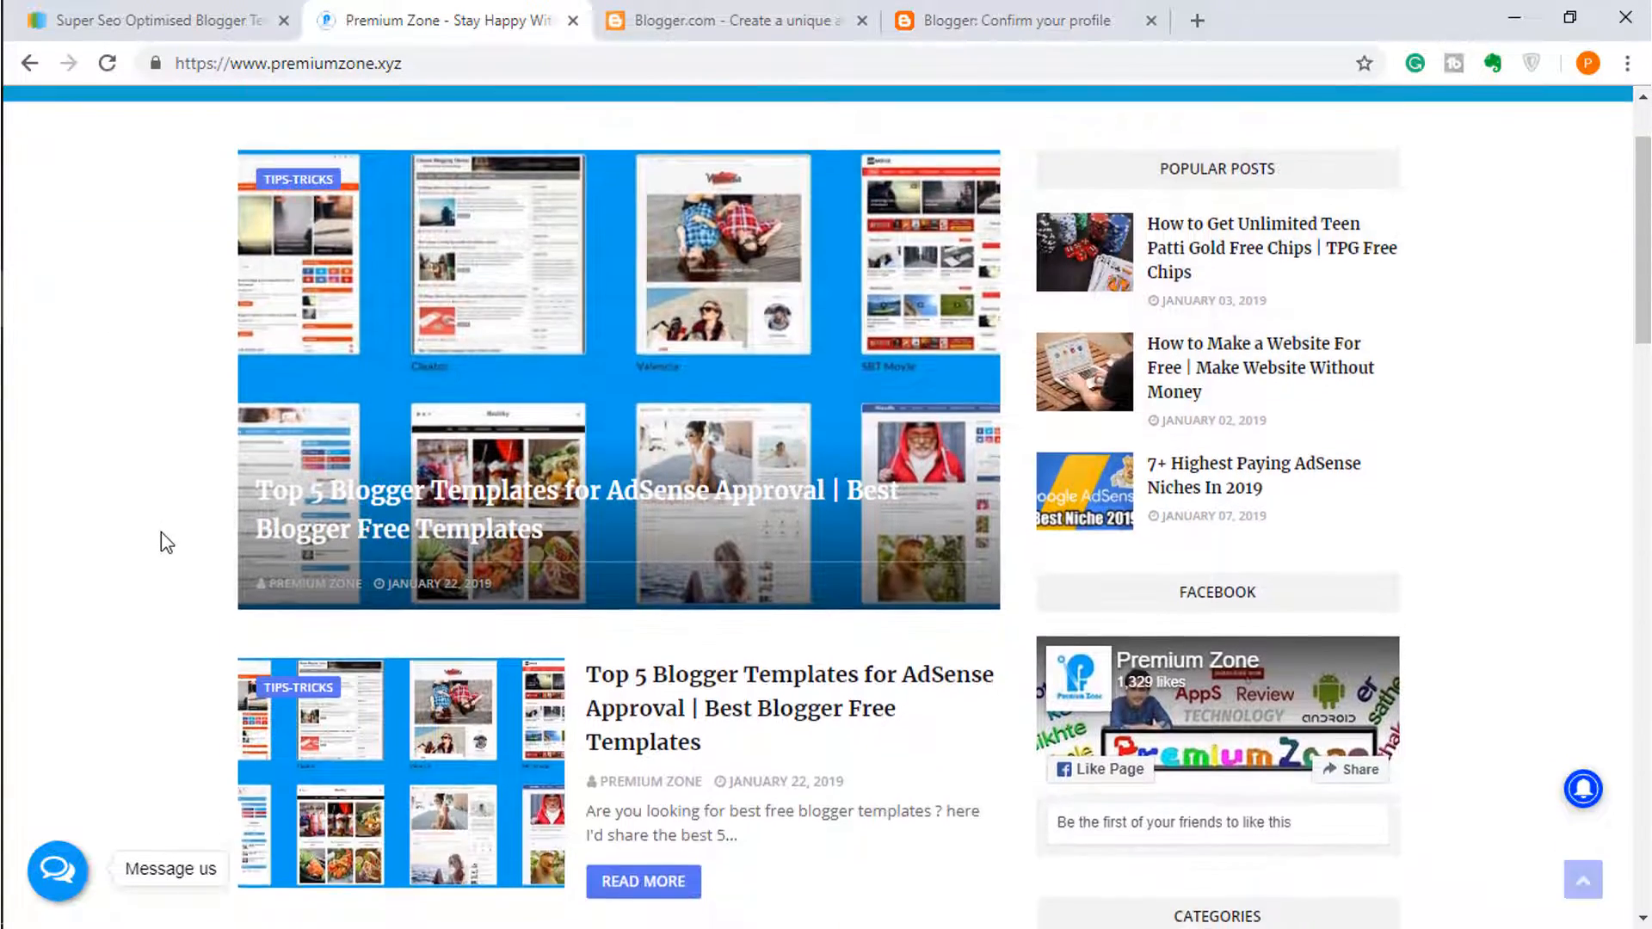
scroll(166, 544, down, 10)
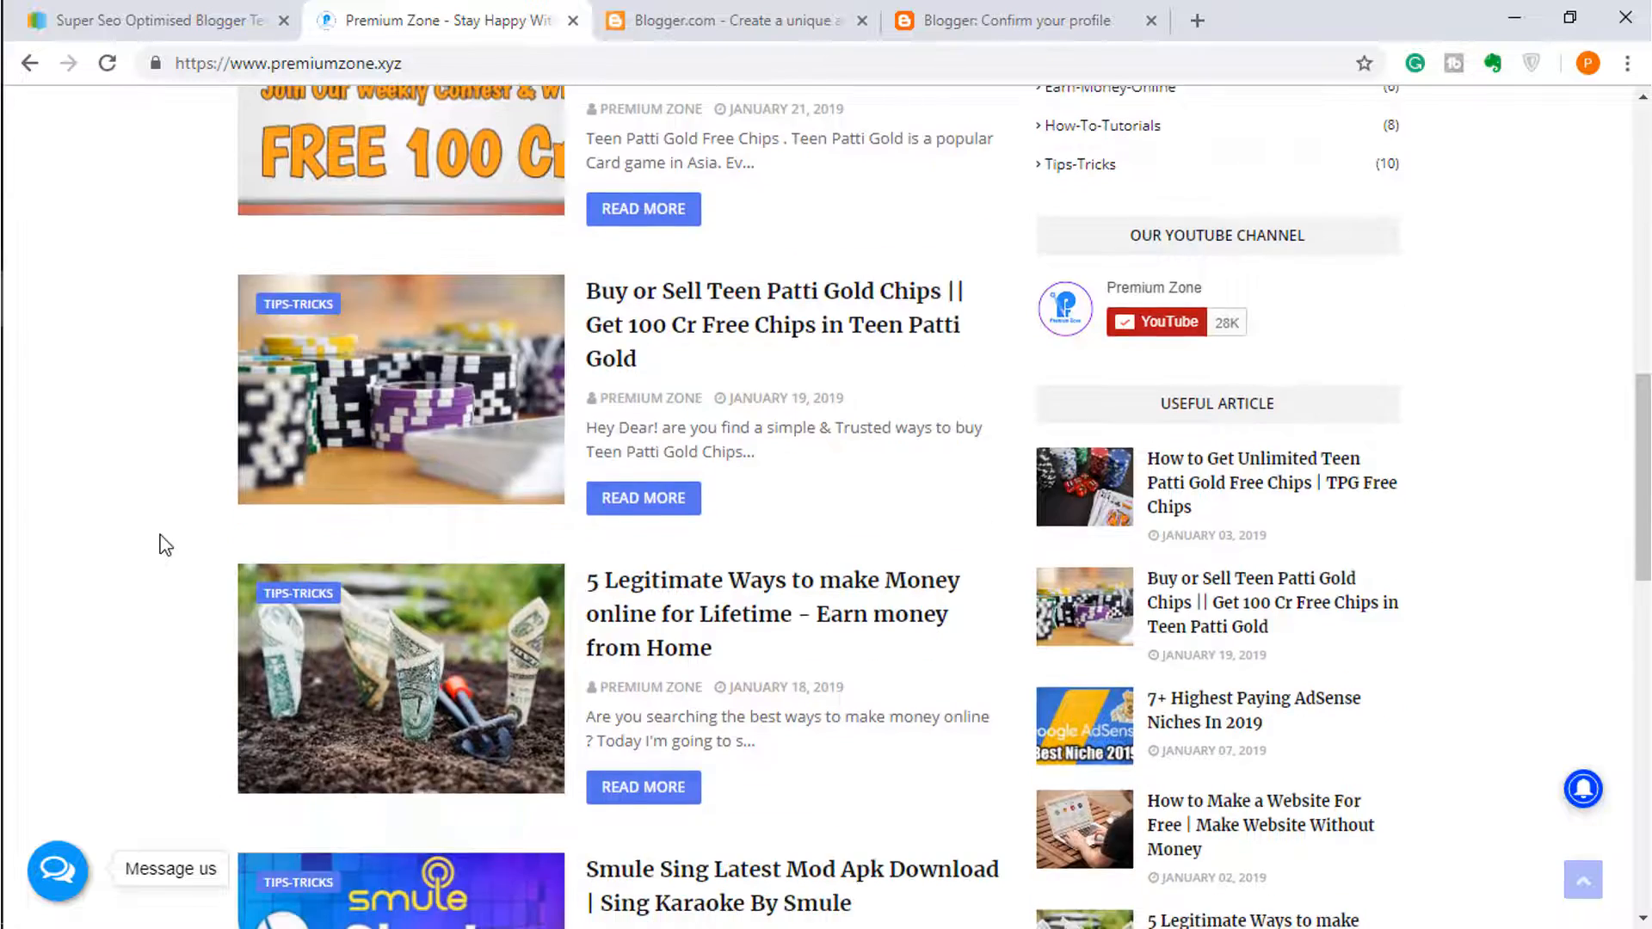
scroll(166, 546, down, 4)
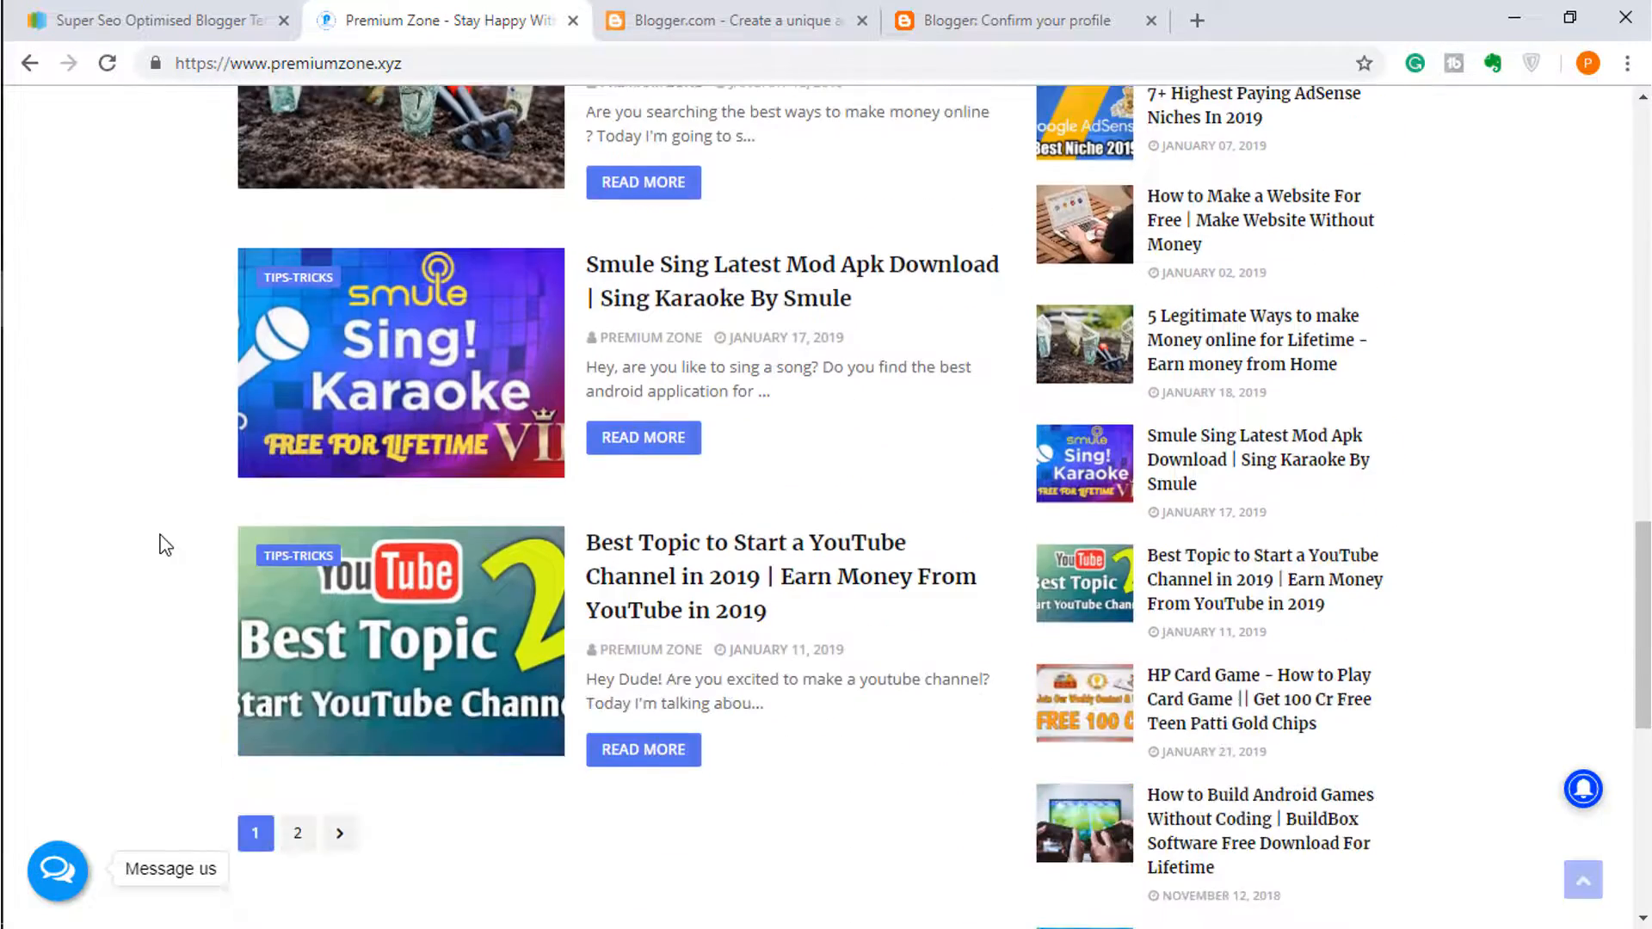
scroll(163, 545, down, 6)
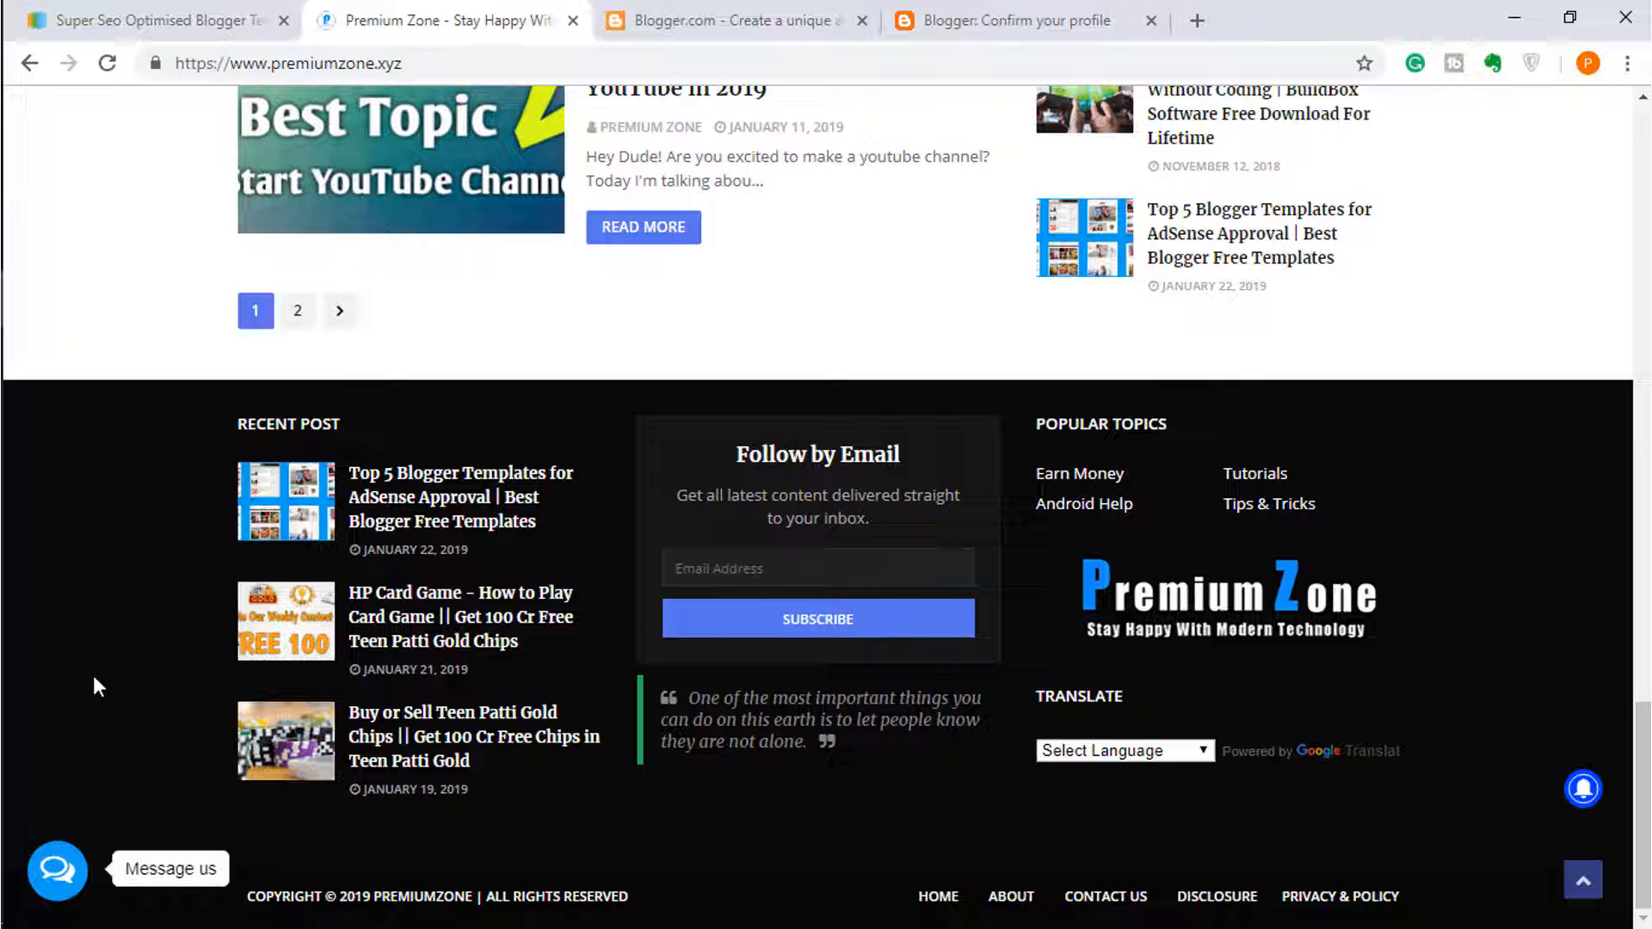
Step: Check the site's contact options and notification subscription popup, then close them and return to the head of the page
click(57, 870)
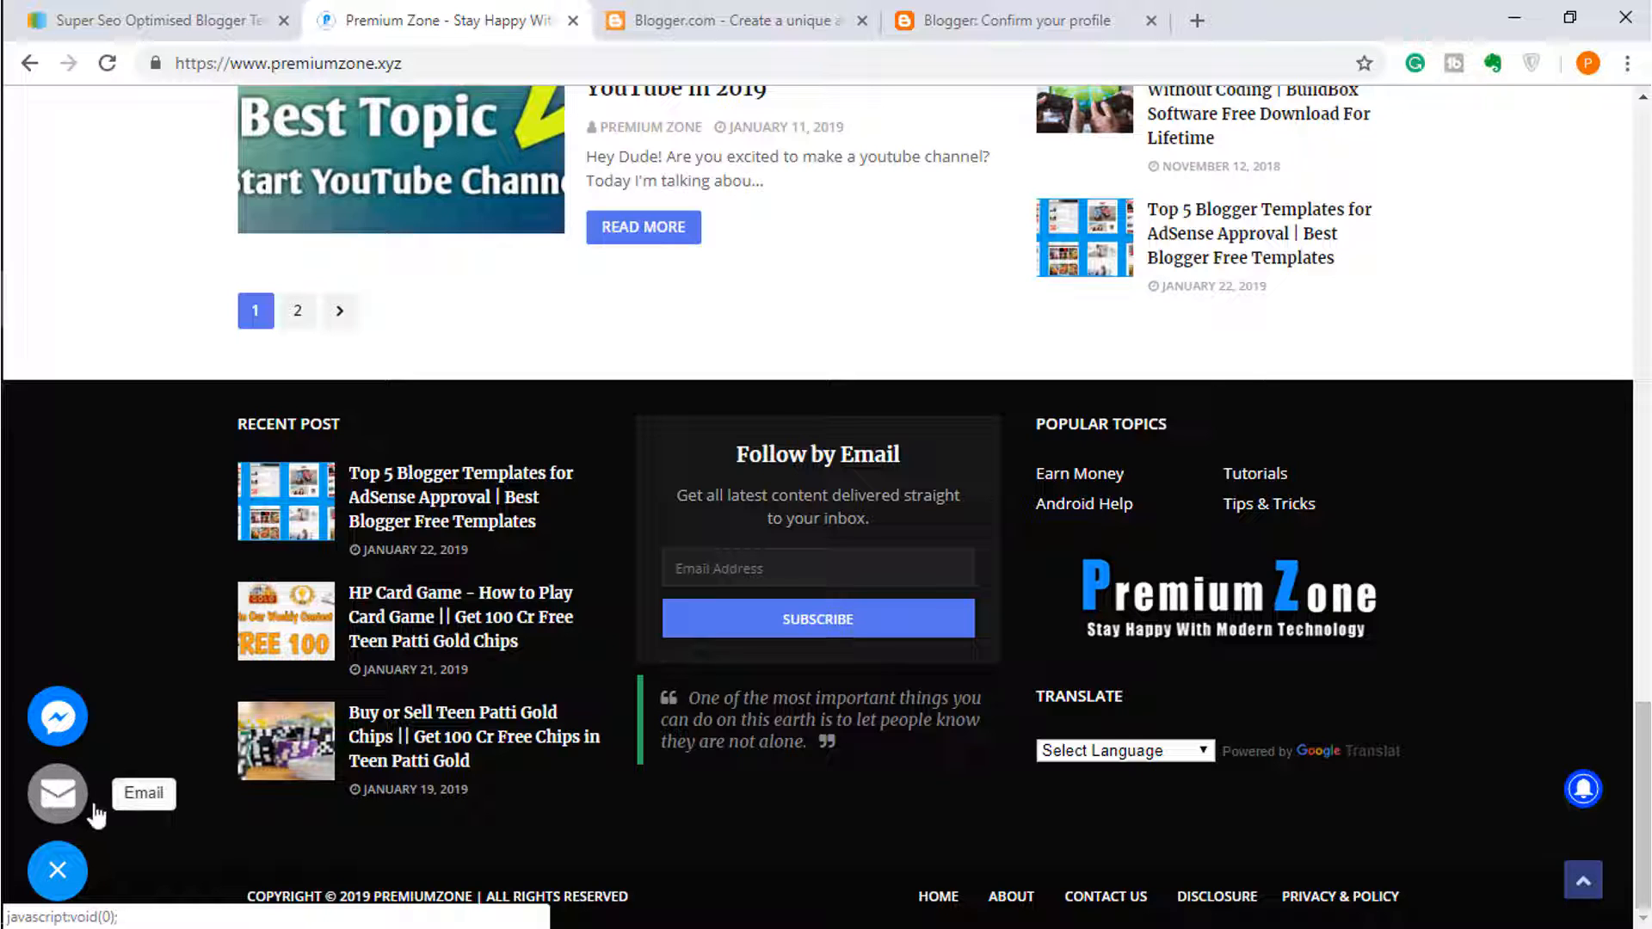
click(72, 873)
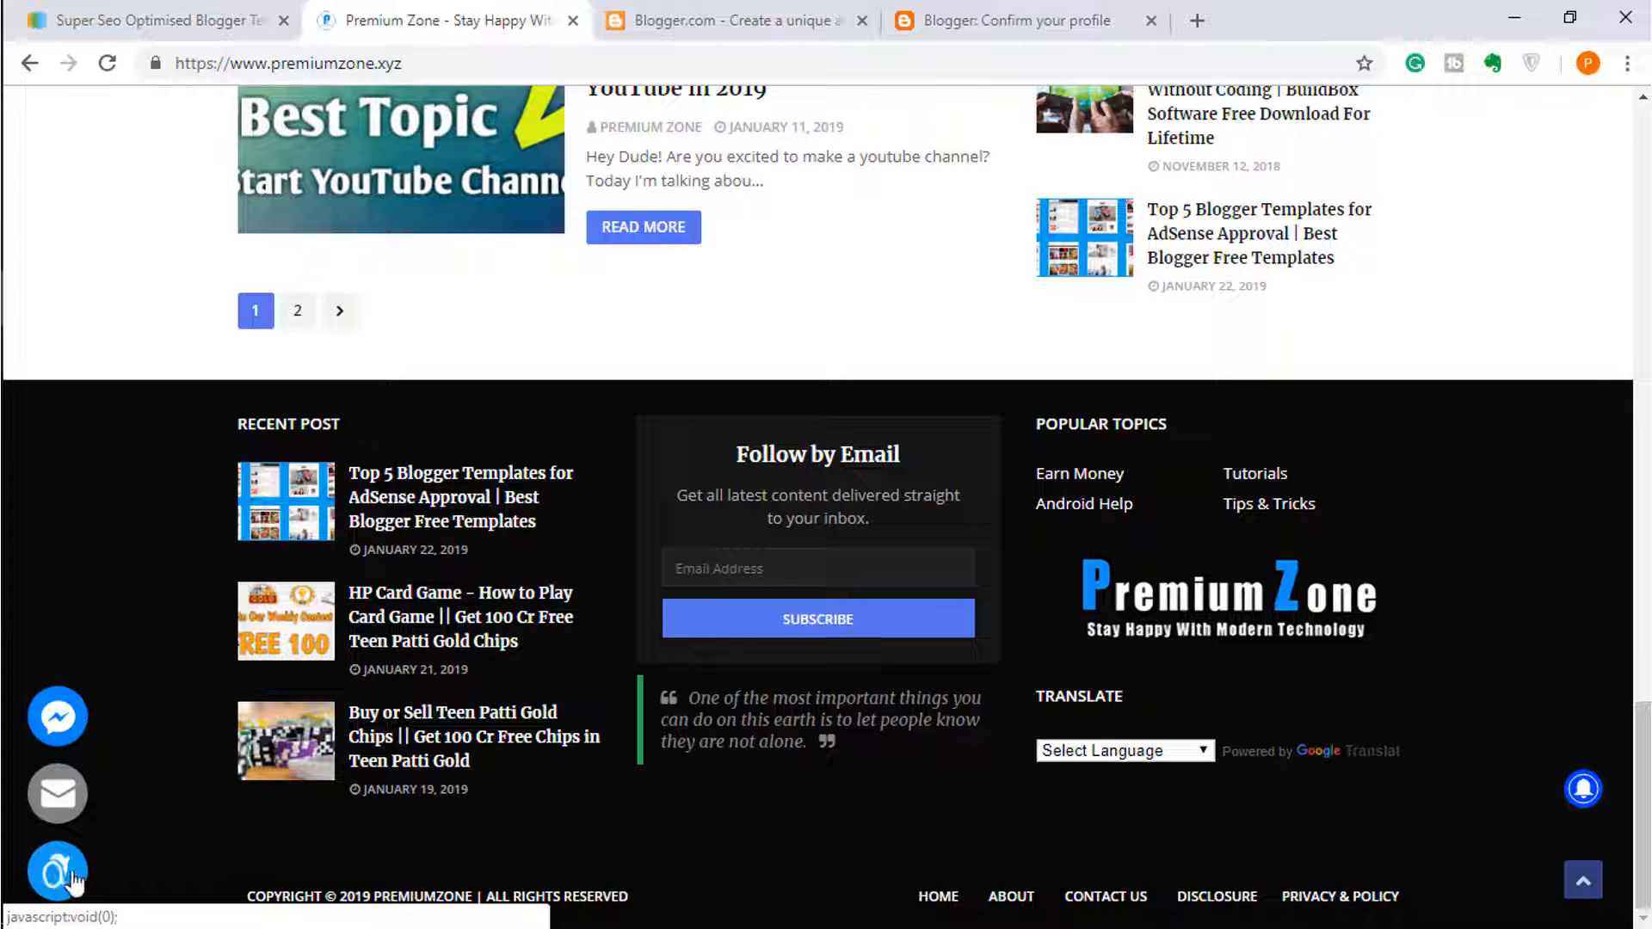
click(1585, 792)
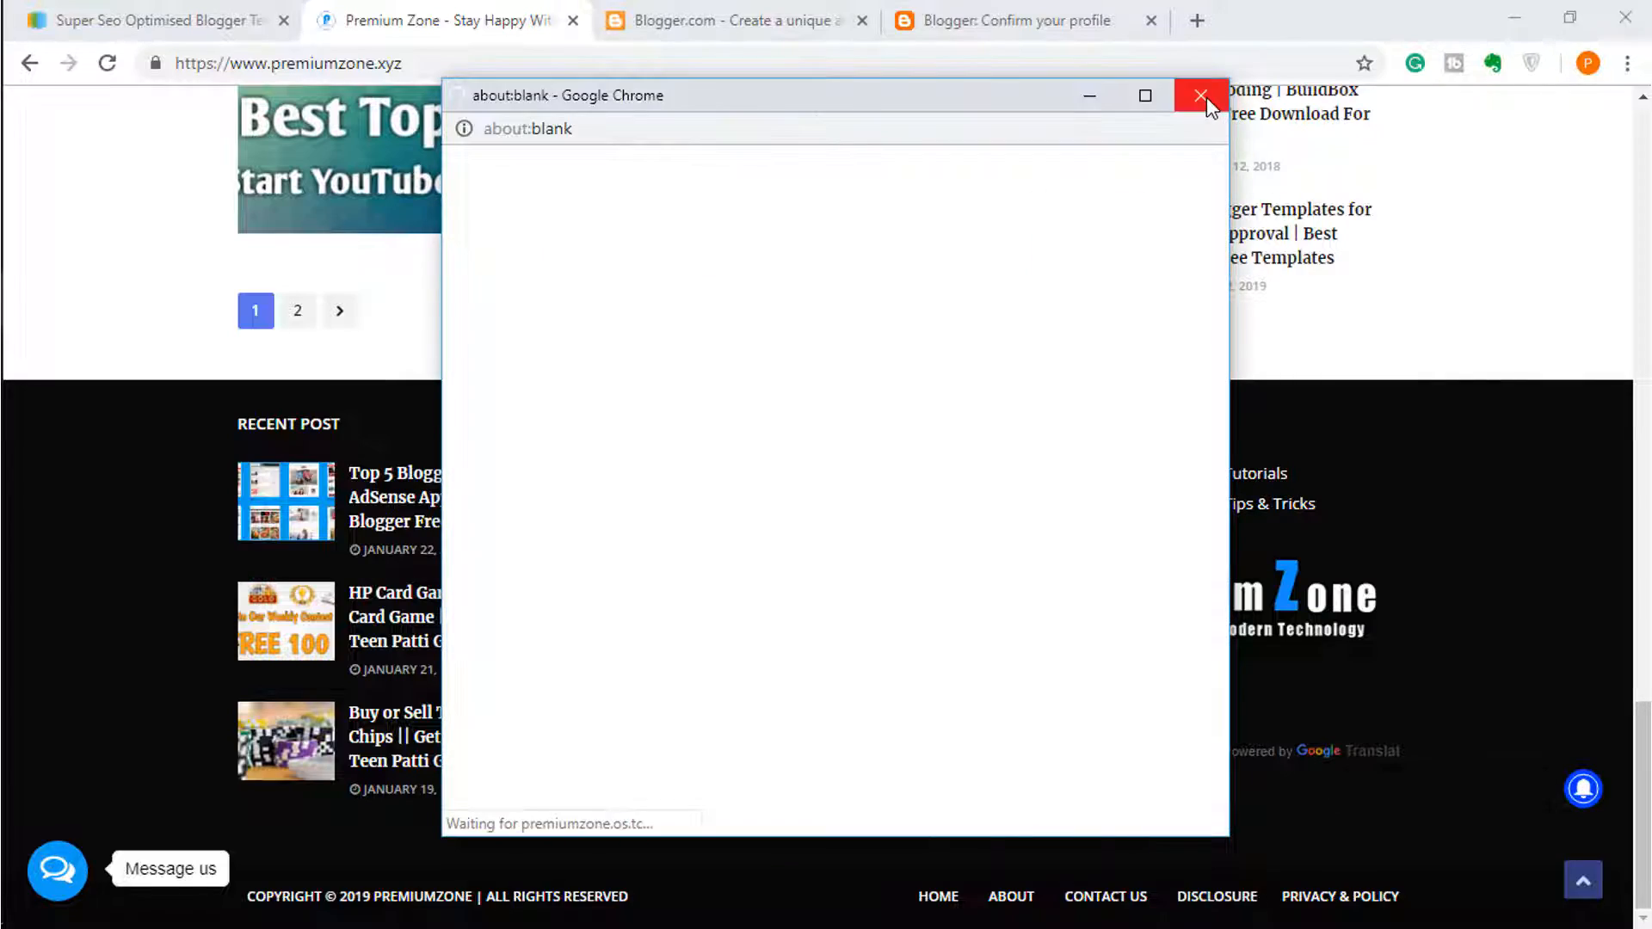
click(1202, 97)
scroll(1480, 654, up, 14)
scroll(1488, 656, up, 10)
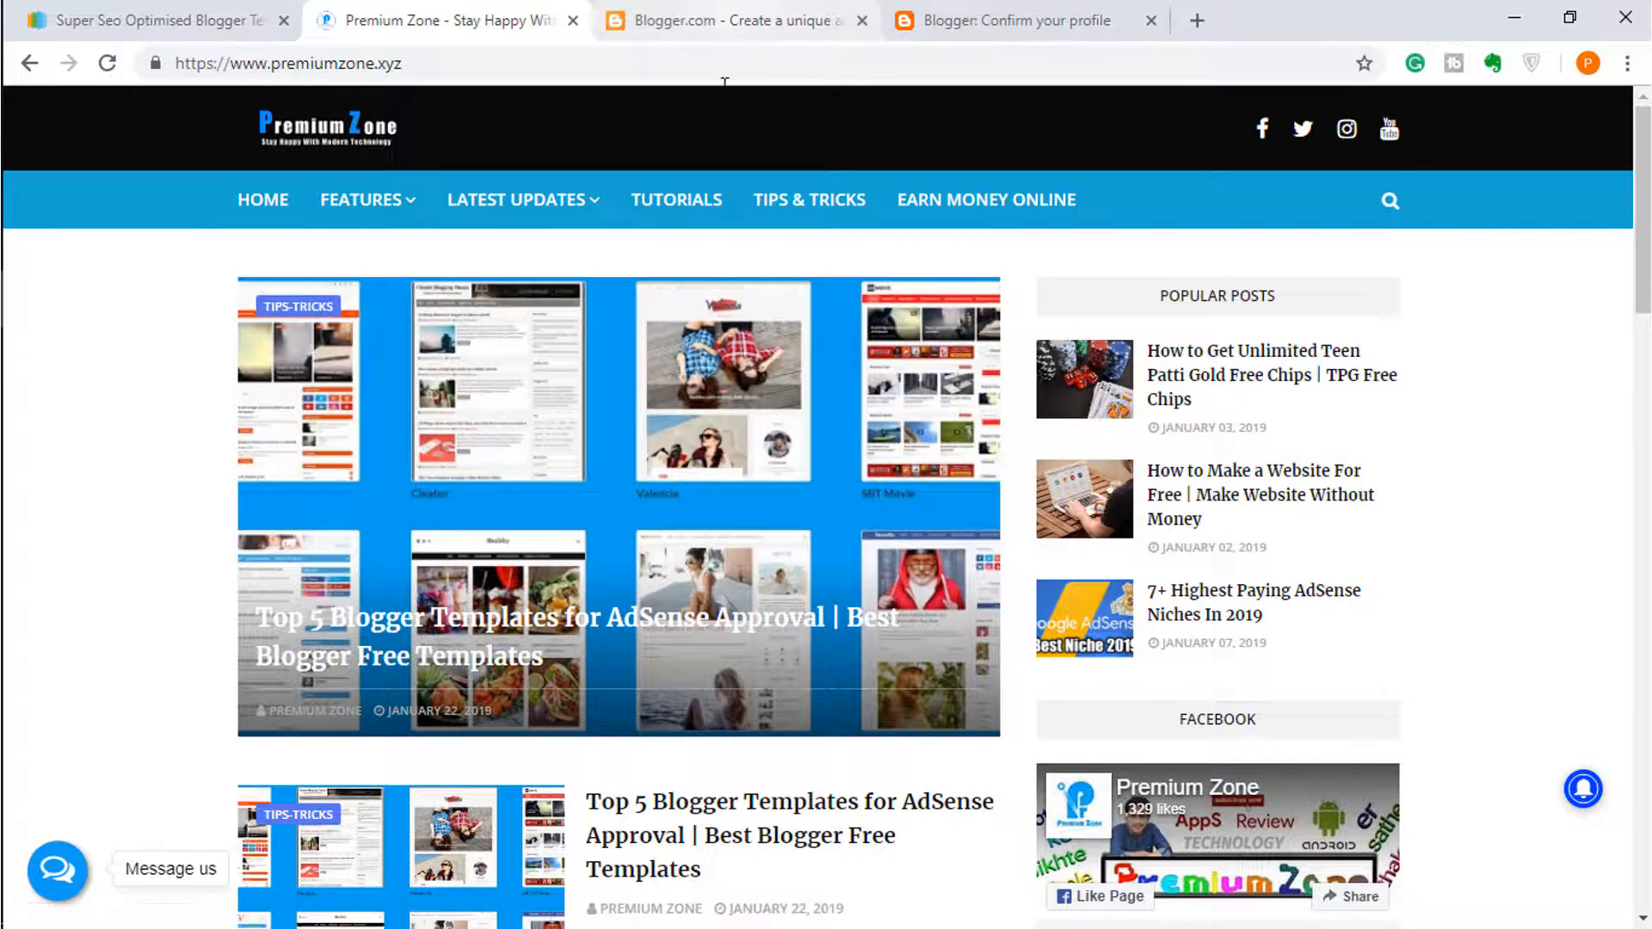
Step: Review Blogger's about page, including the sections on earning money, knowing the audience and getting a free domain
click(728, 12)
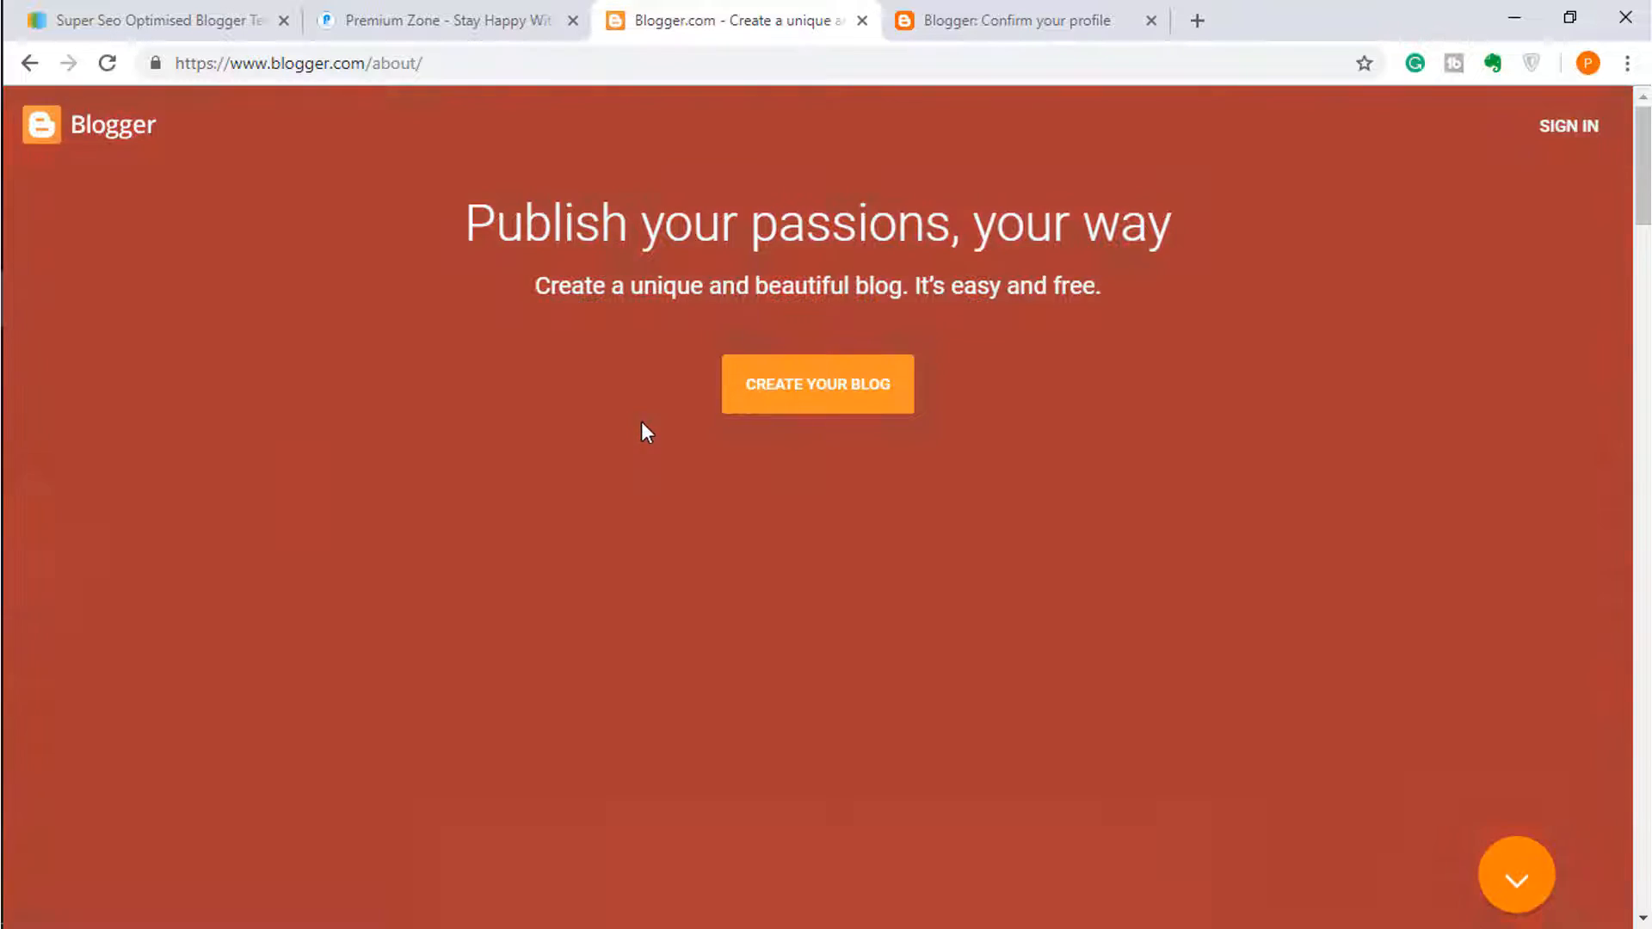
scroll(642, 422, down, 10)
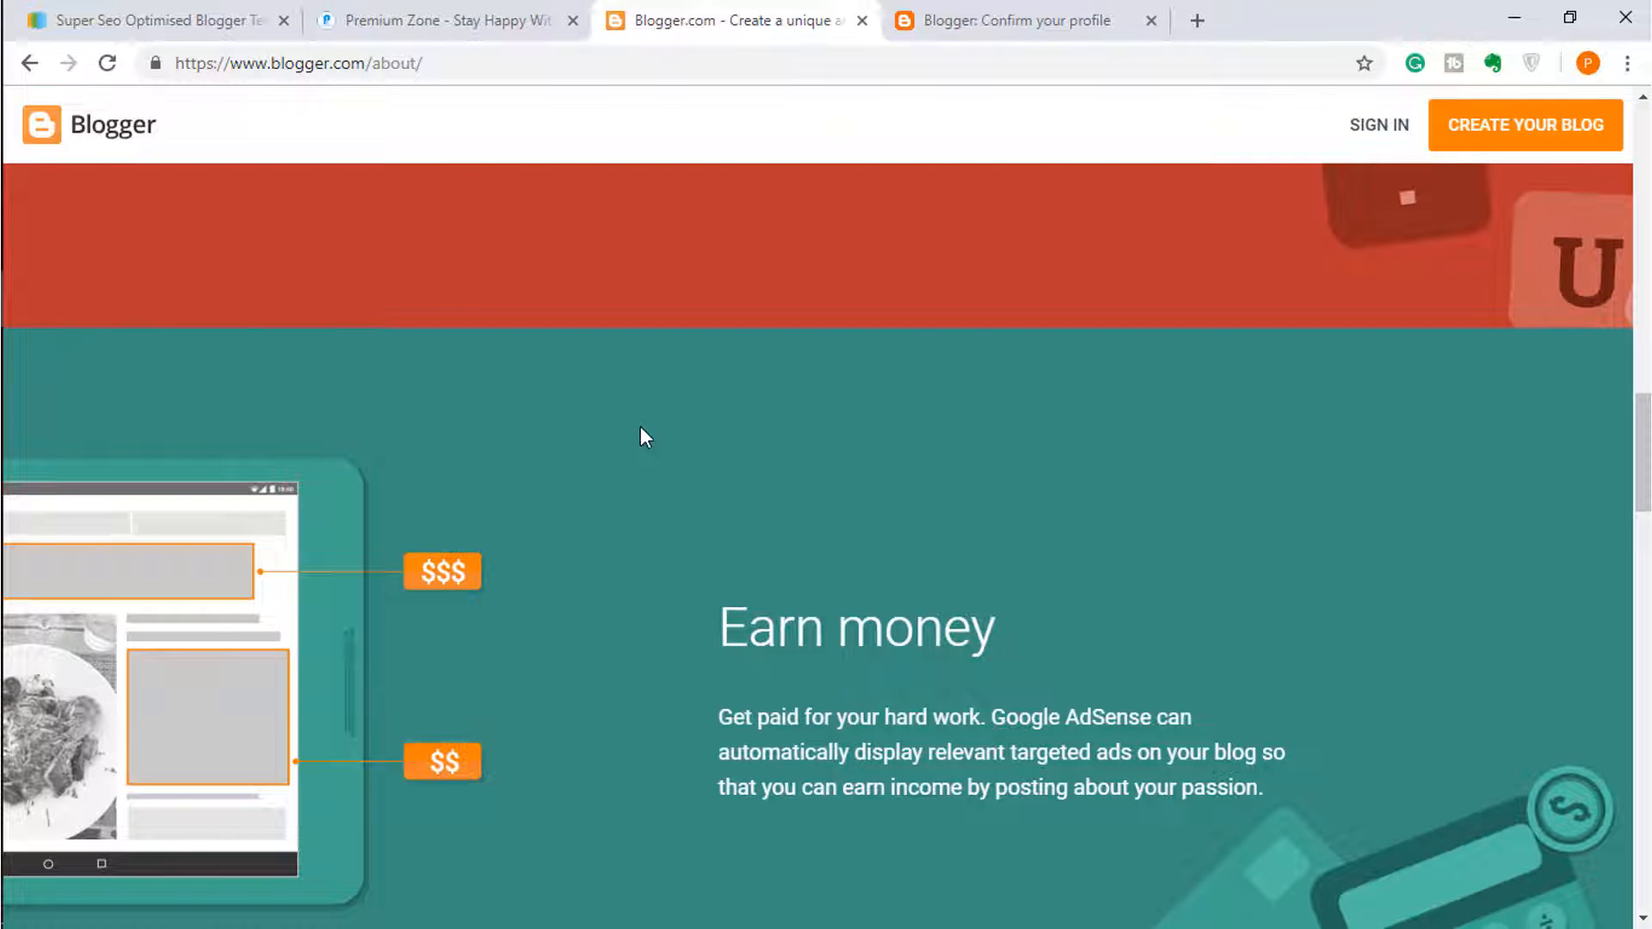
scroll(640, 429, down, 5)
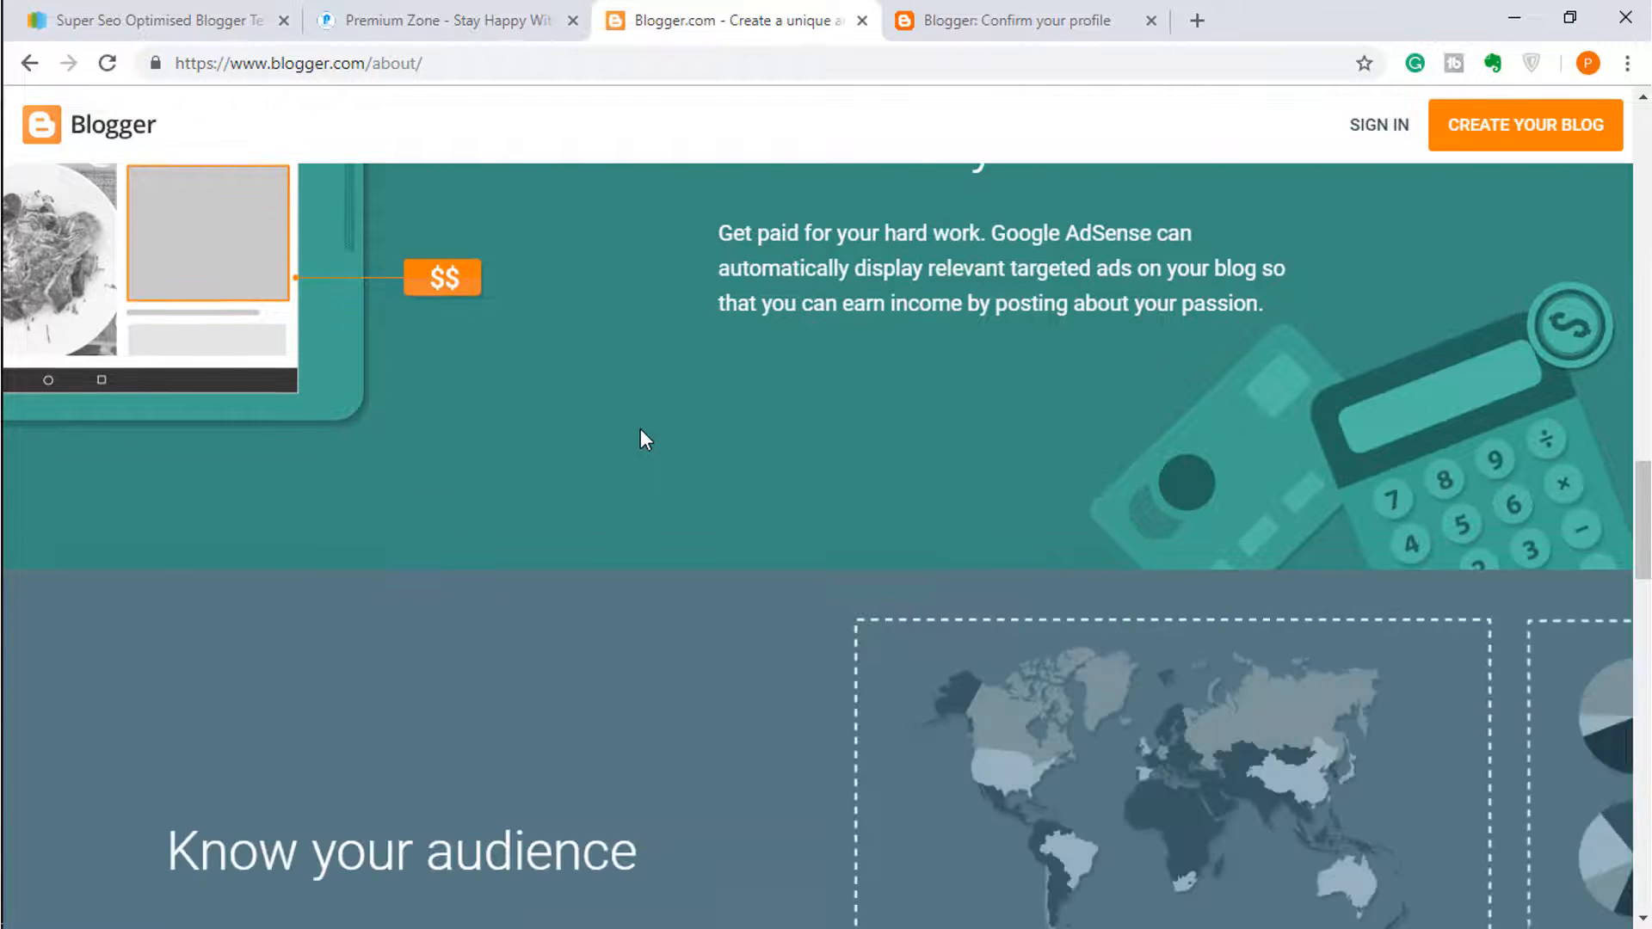
scroll(641, 428, up, 3)
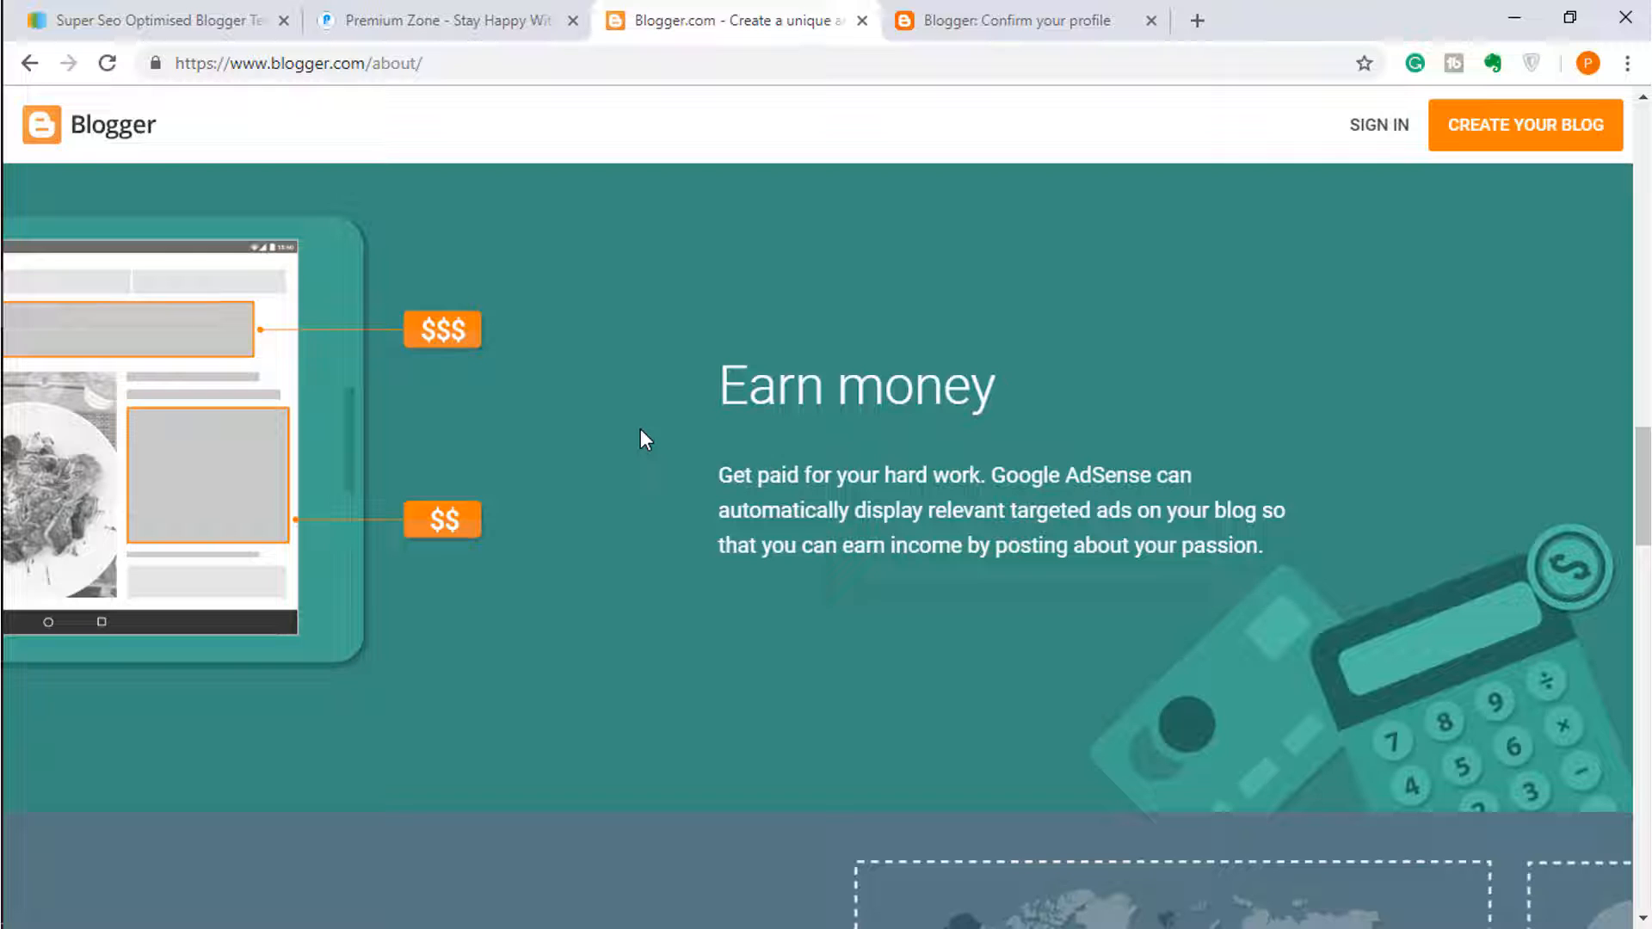
scroll(640, 429, down, 12)
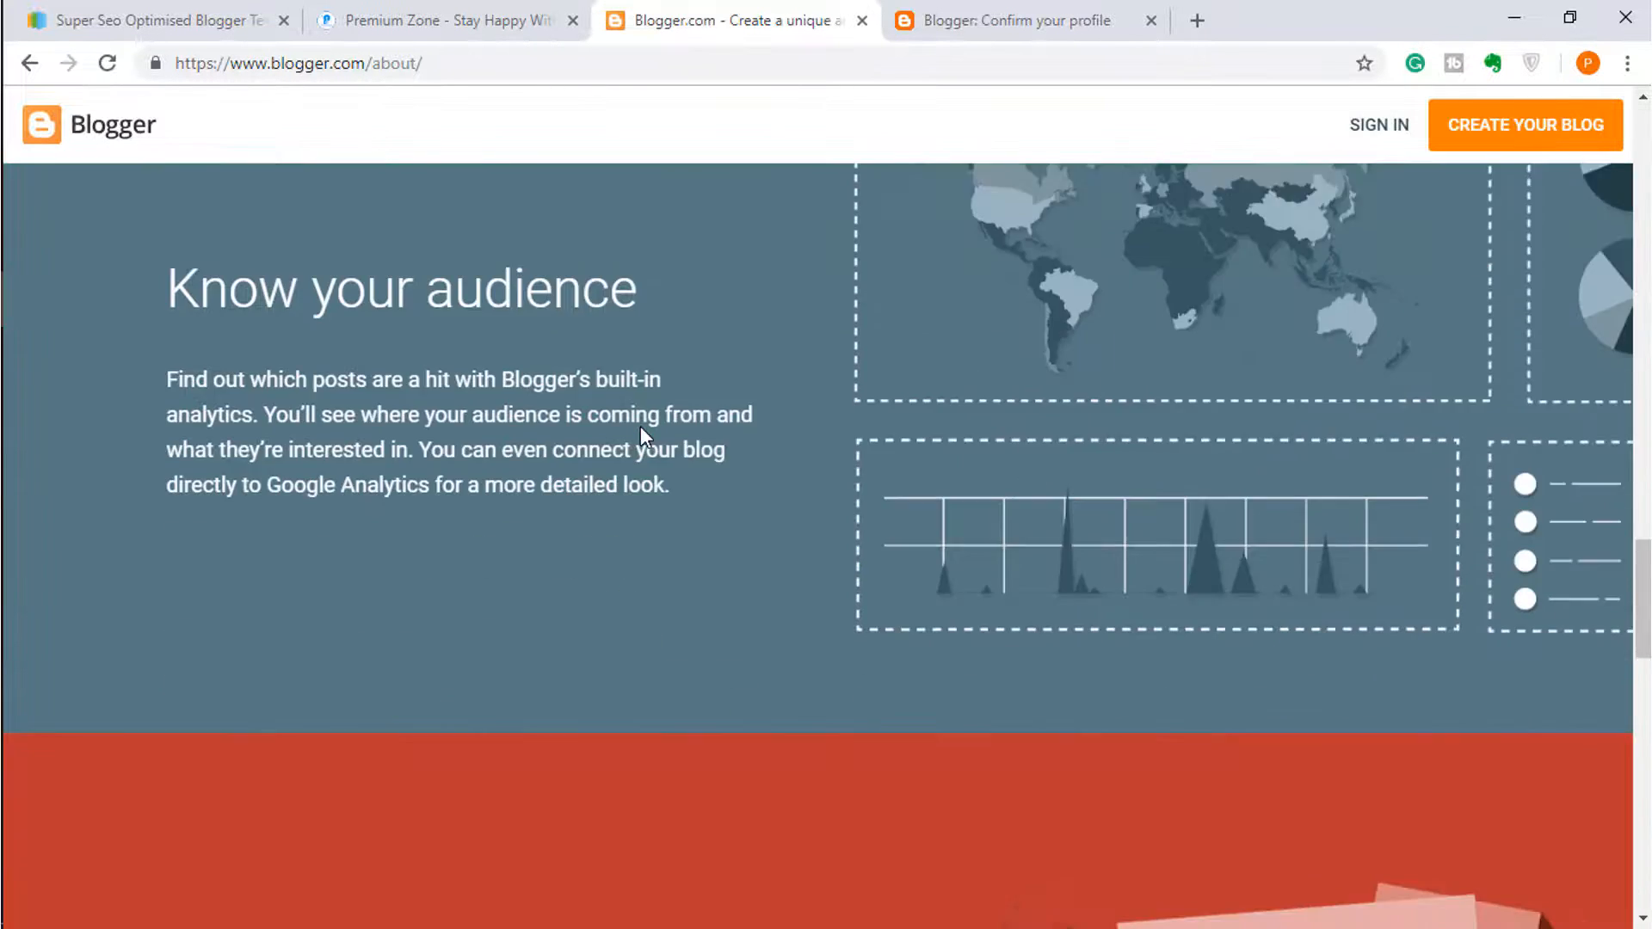
scroll(640, 426, down, 4)
scroll(640, 426, up, 20)
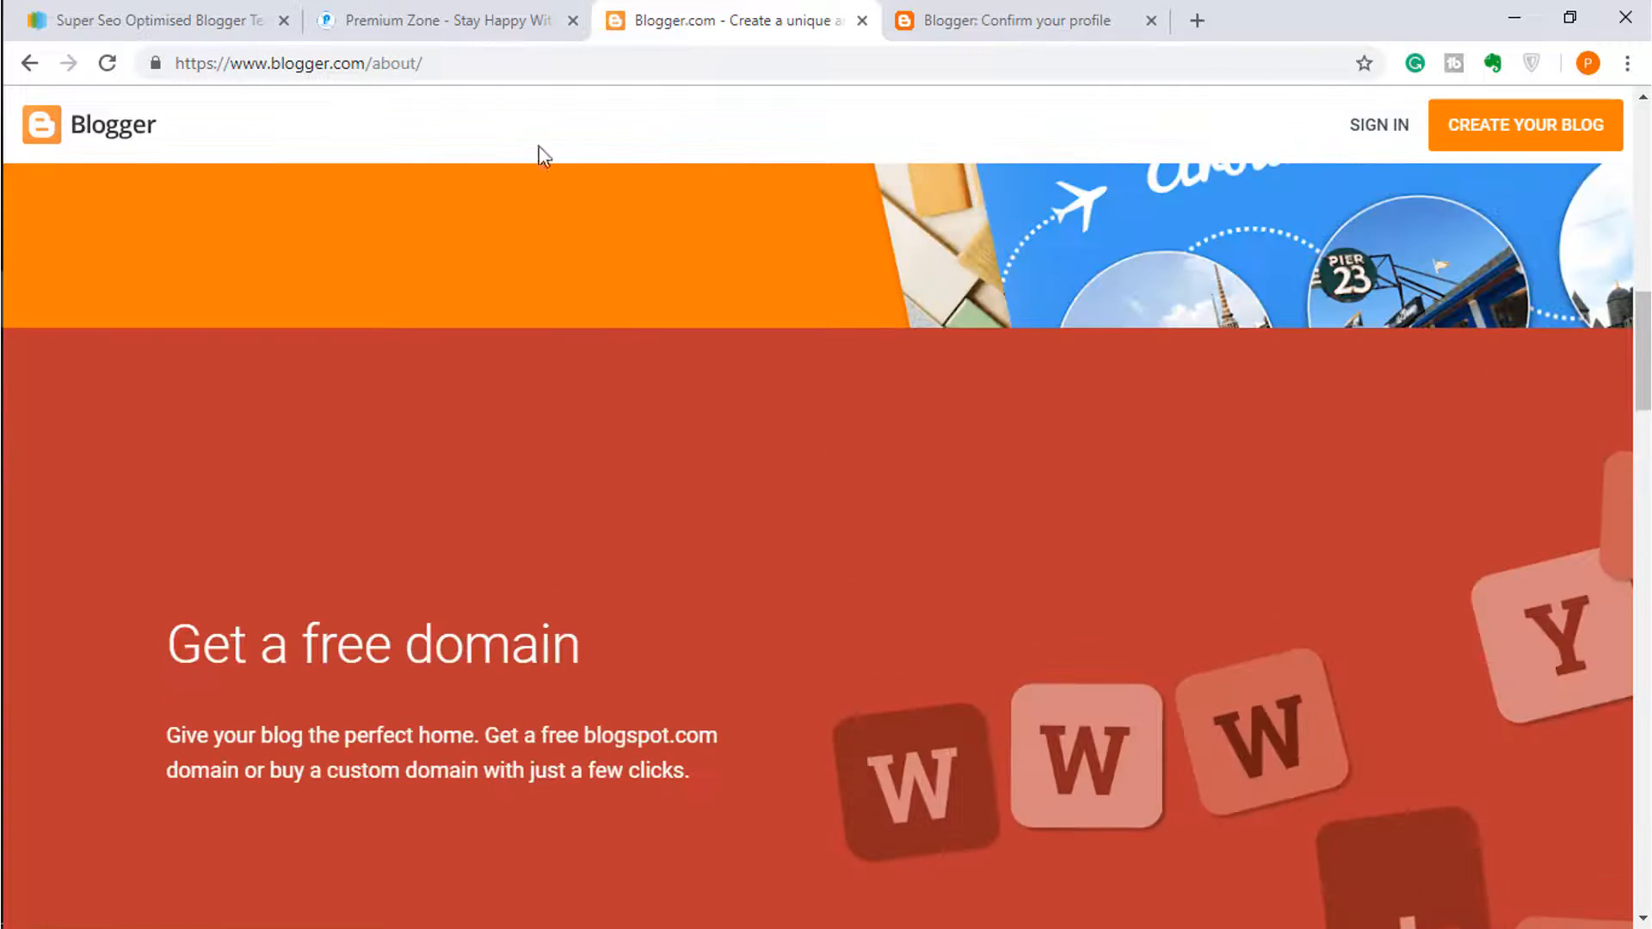
Step: Look over the Premium Zone example site again, down to its footer
click(487, 12)
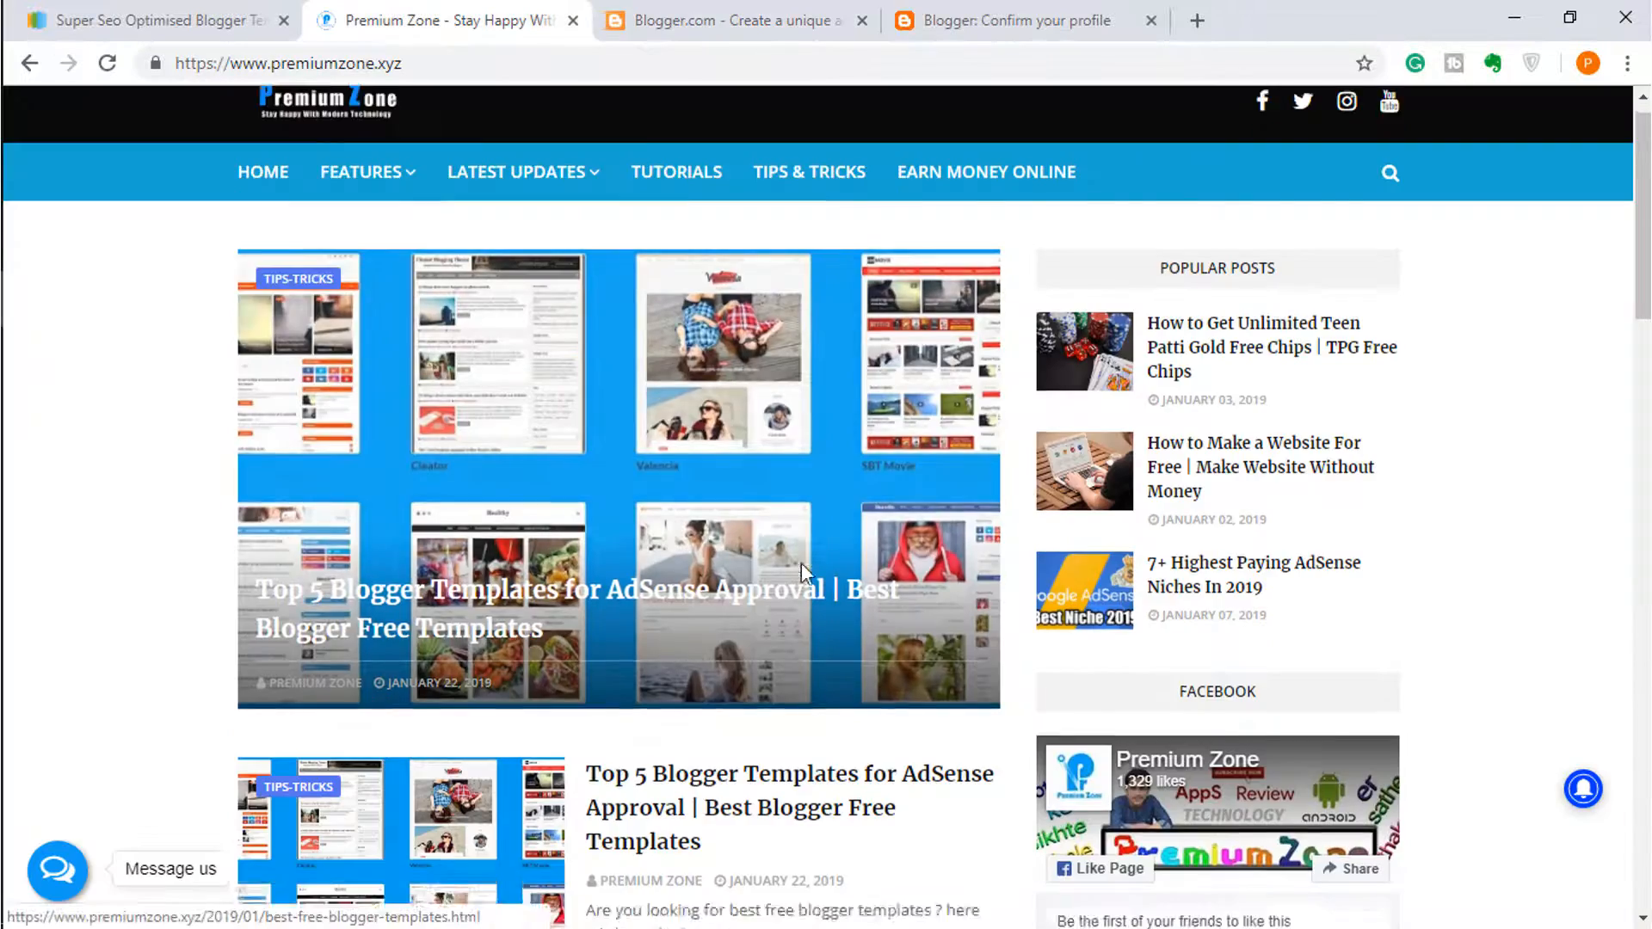
scroll(802, 568, down, 15)
scroll(800, 576, down, 15)
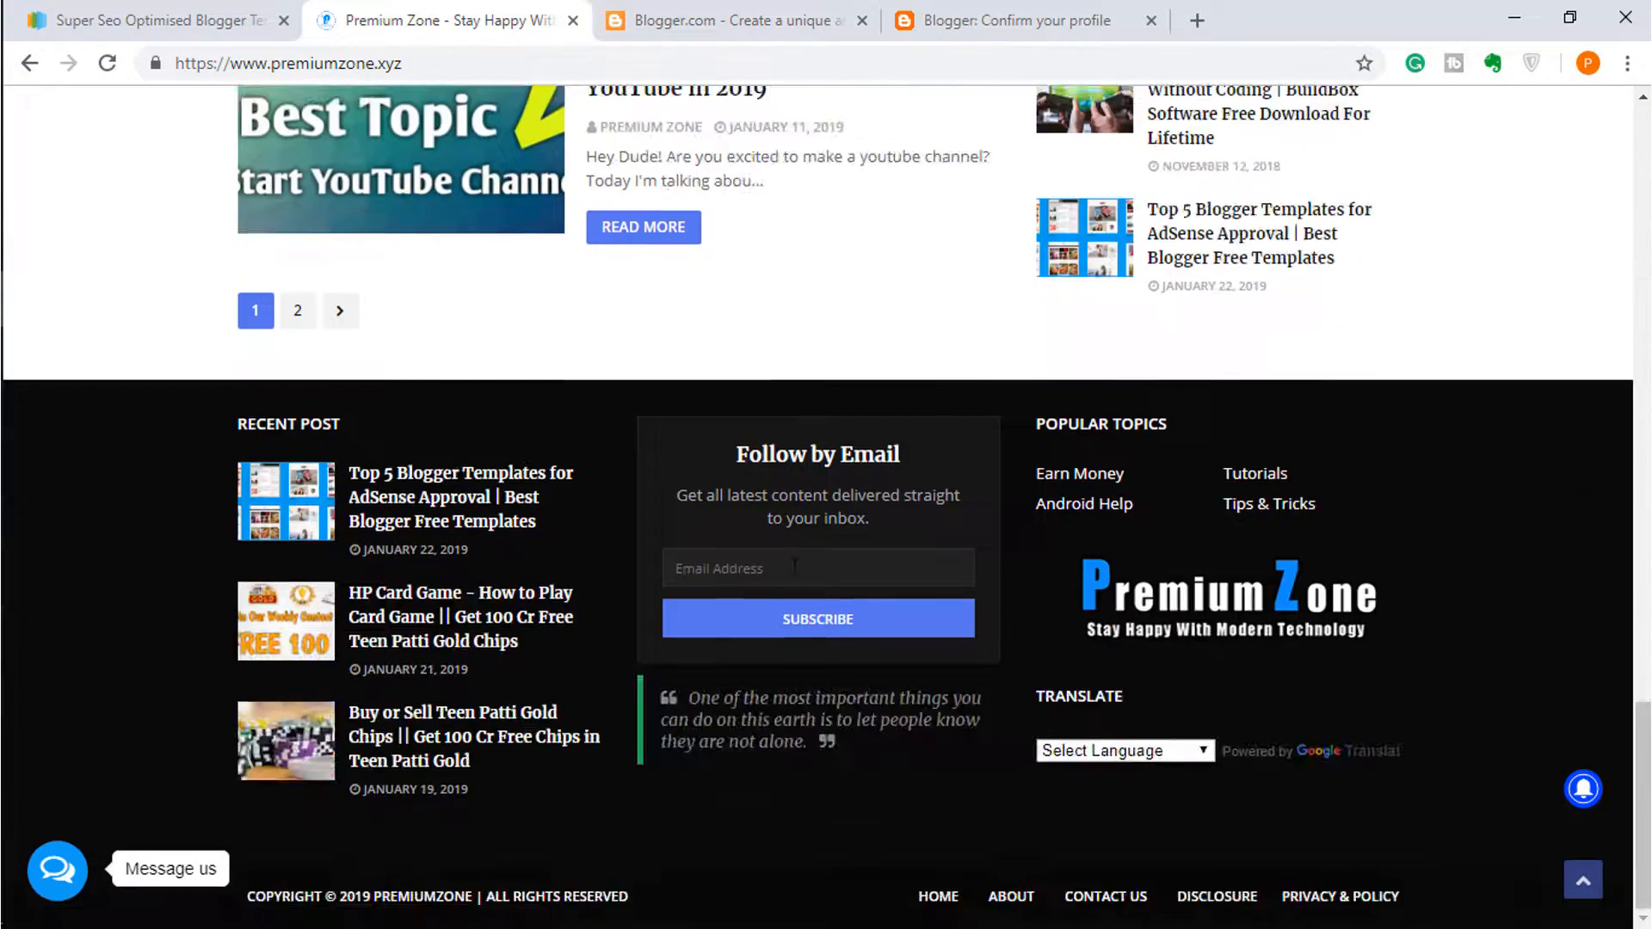
Step: Start creating a blog from Blogger's about page and go to the profile confirmation page
click(825, 10)
scroll(1021, 389, up, 6)
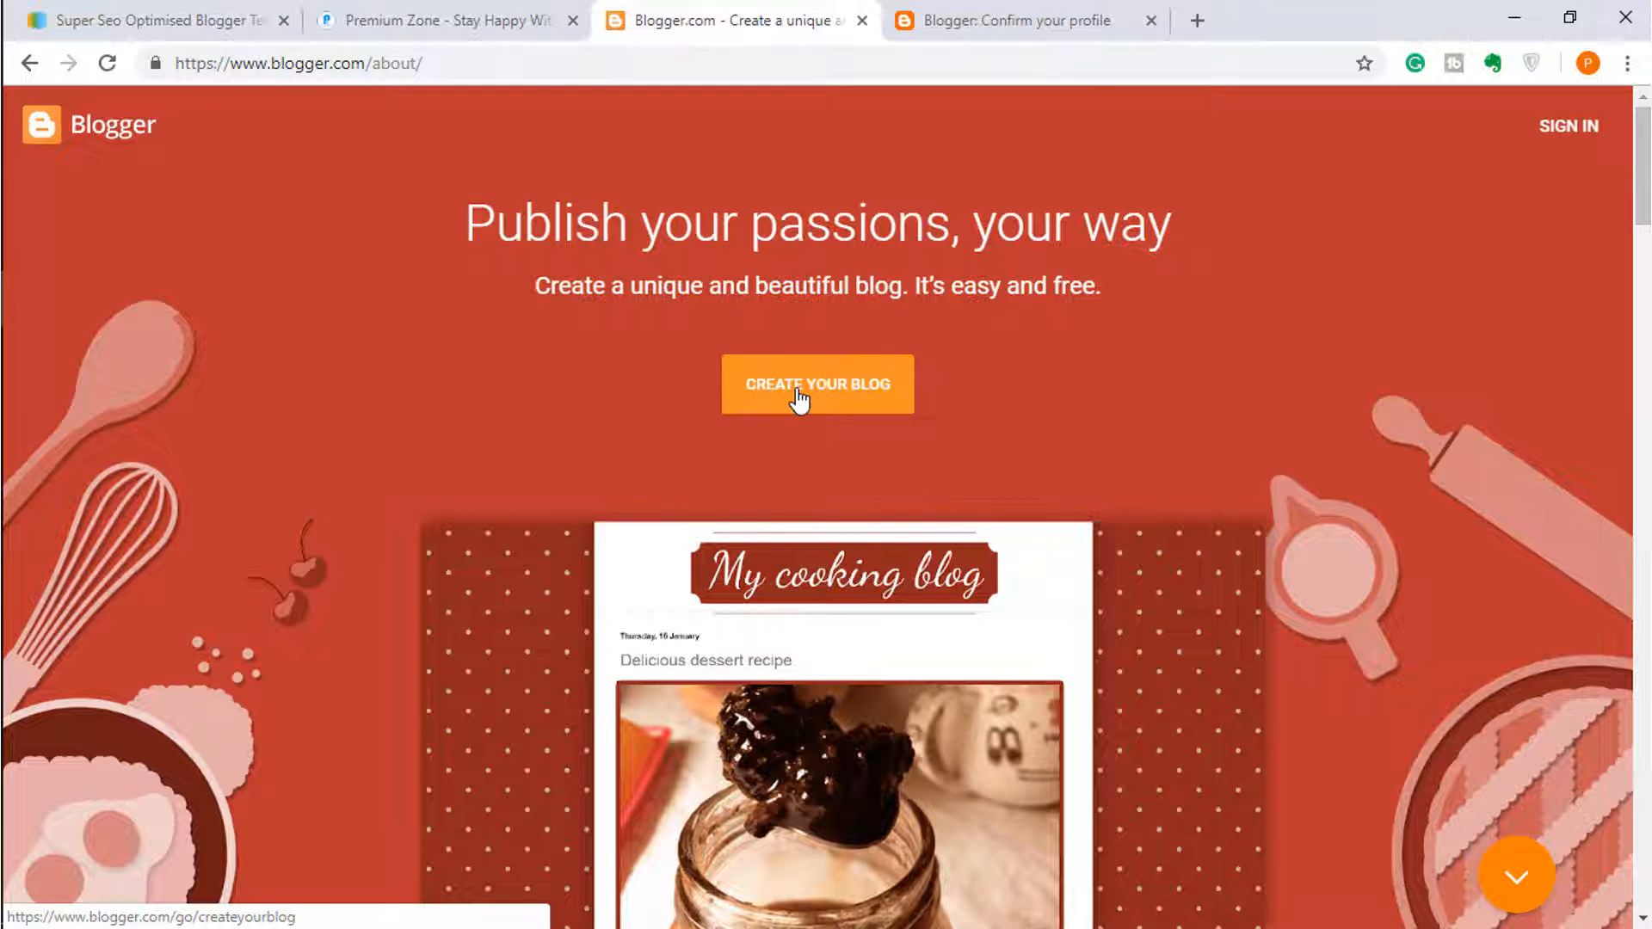
click(798, 397)
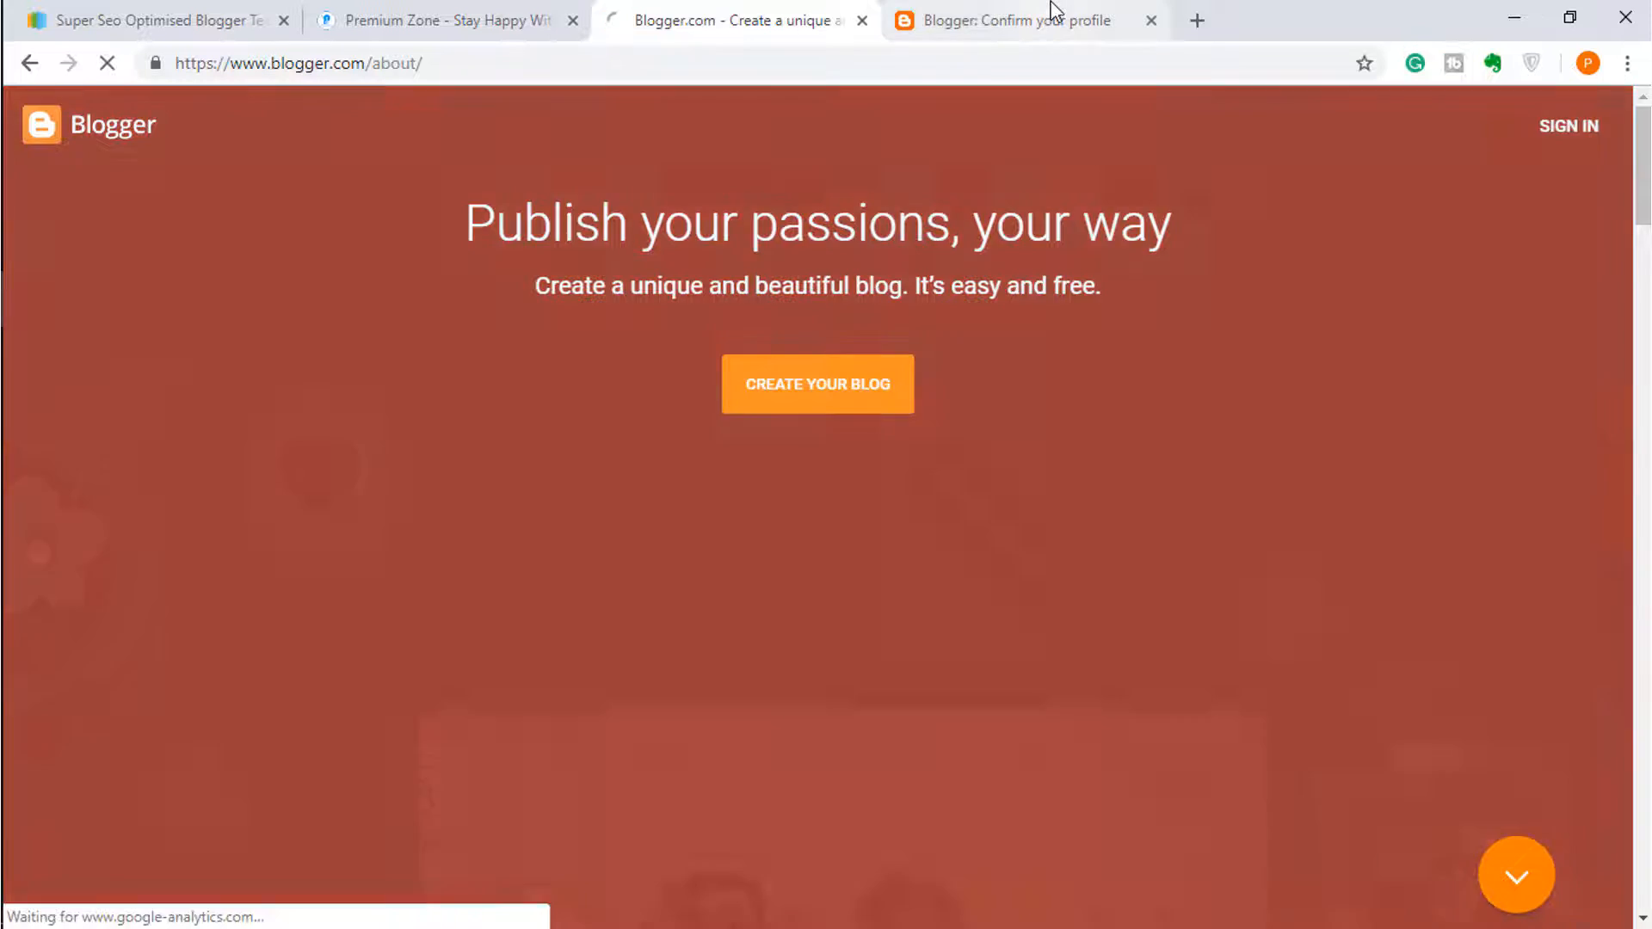
click(1033, 19)
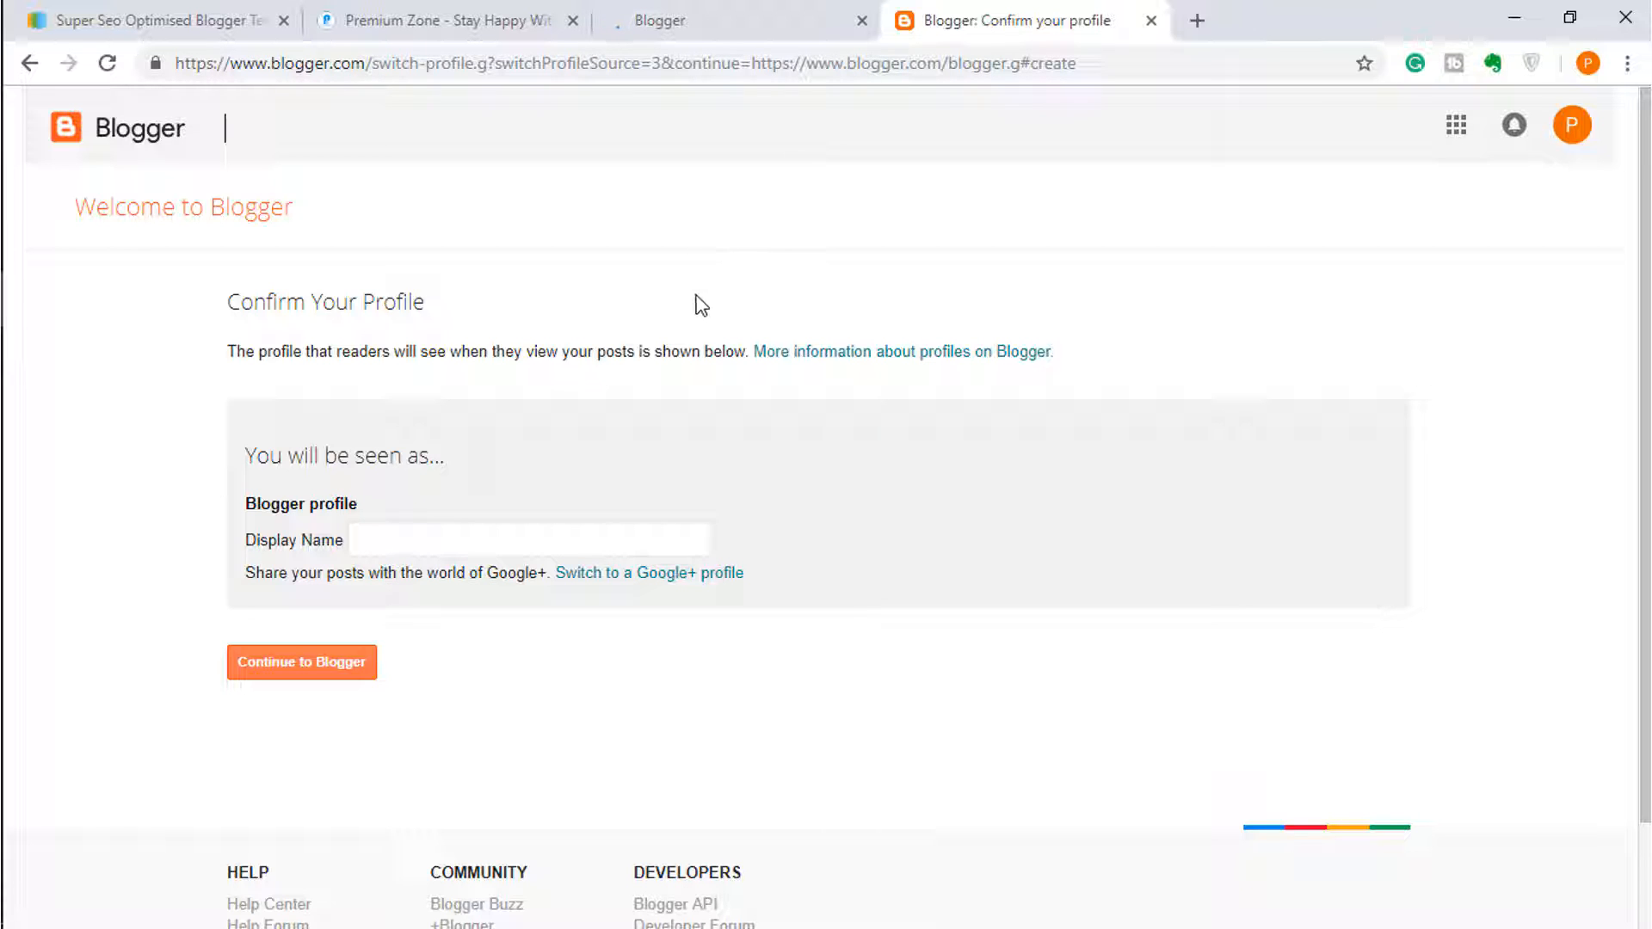
Step: Enter the author's display name for the Blogger profile and continue to Blogger
click(424, 540)
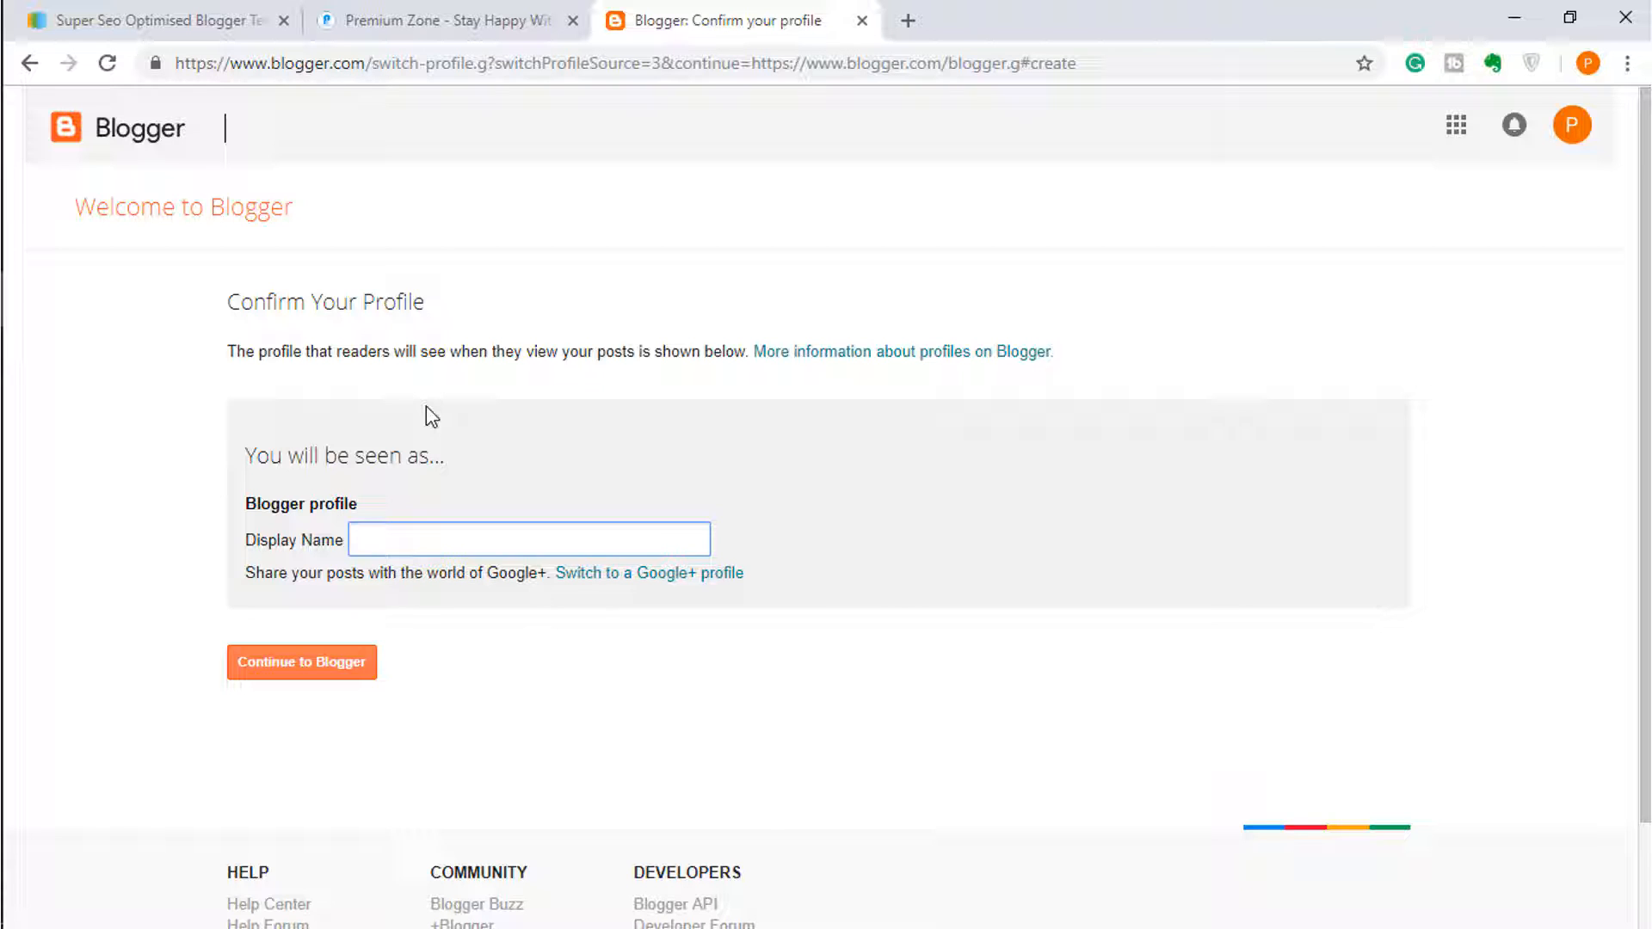
text(Ssb Raju)
click(289, 666)
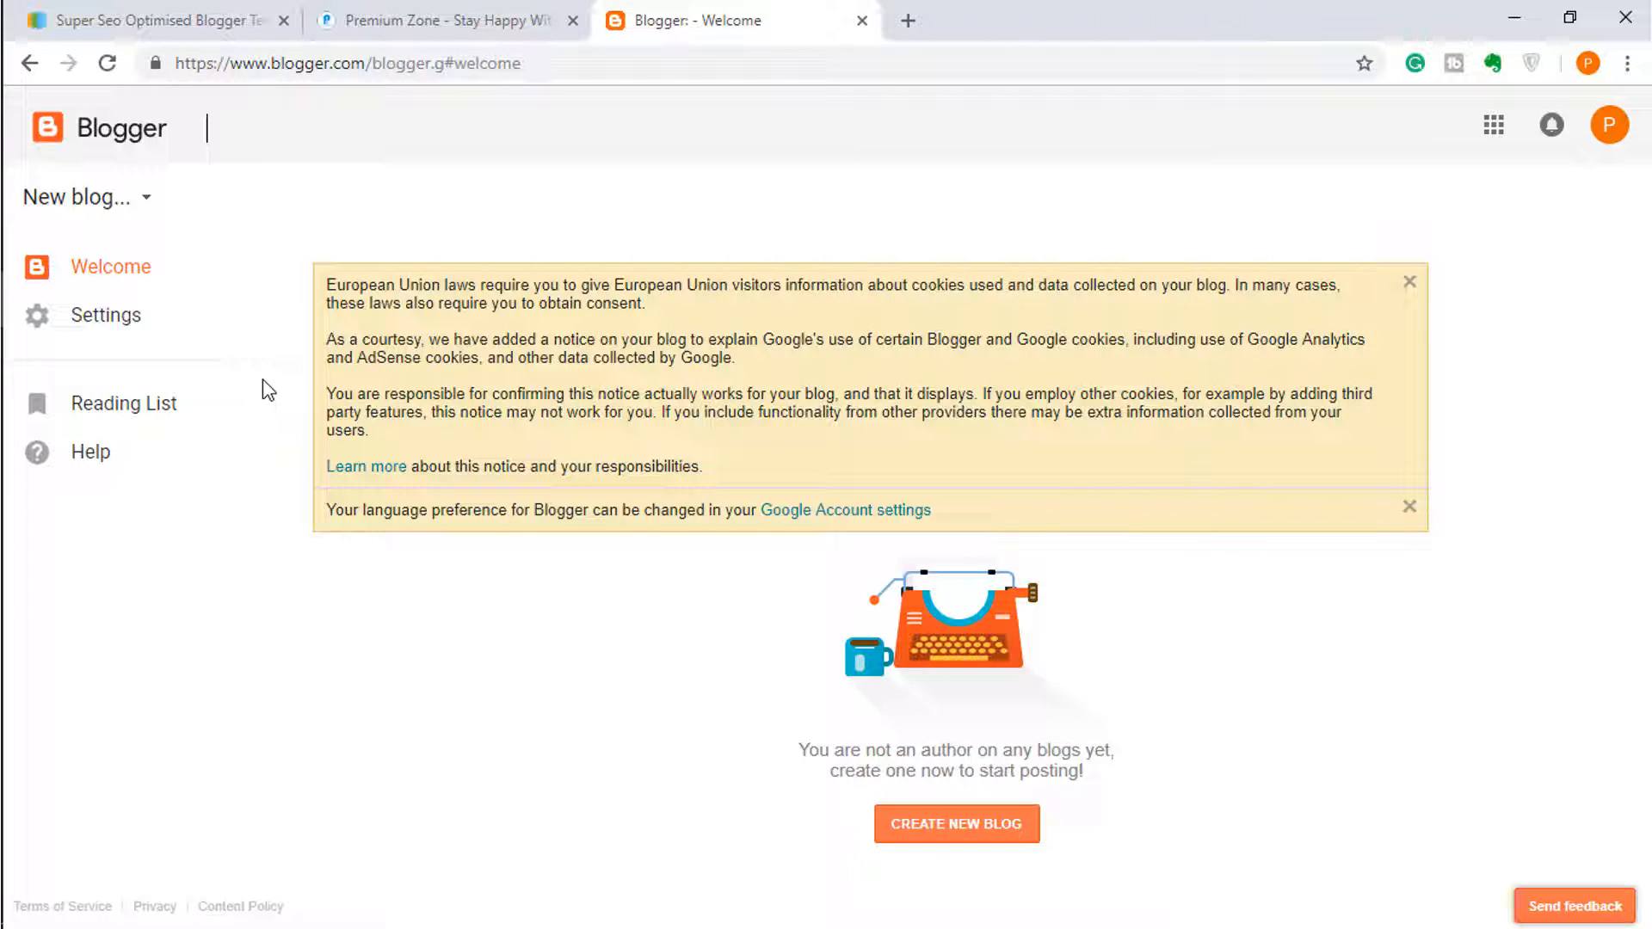
Step: Dismiss the two notices on the welcome page and start a new blog titled SSB Zone
click(1409, 283)
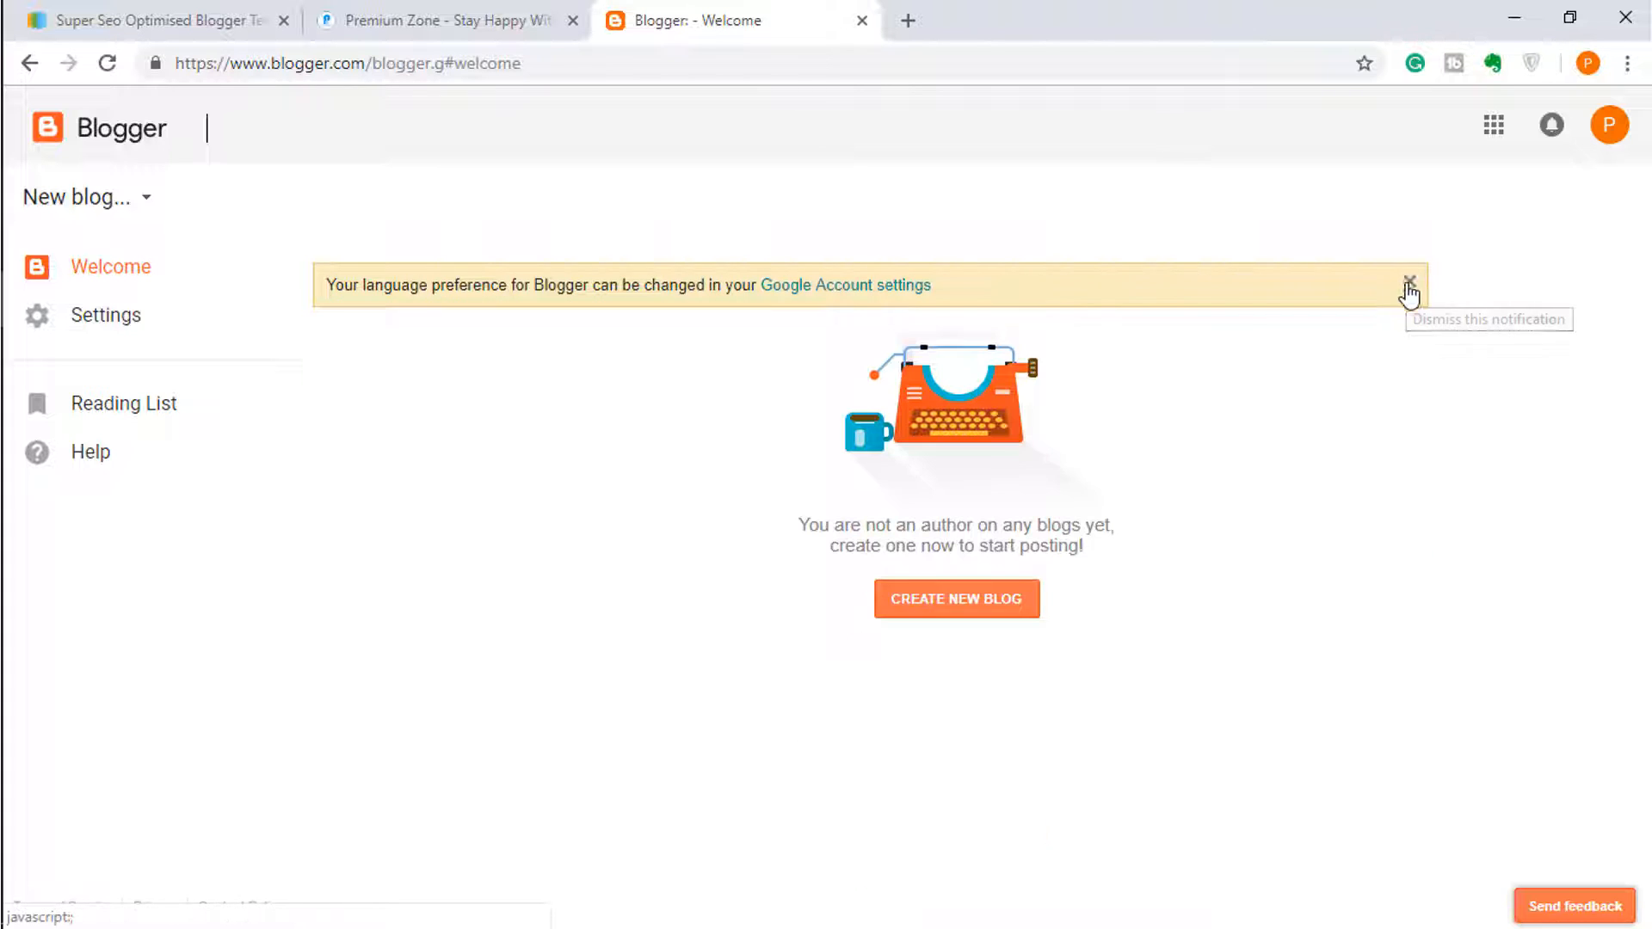
click(1410, 283)
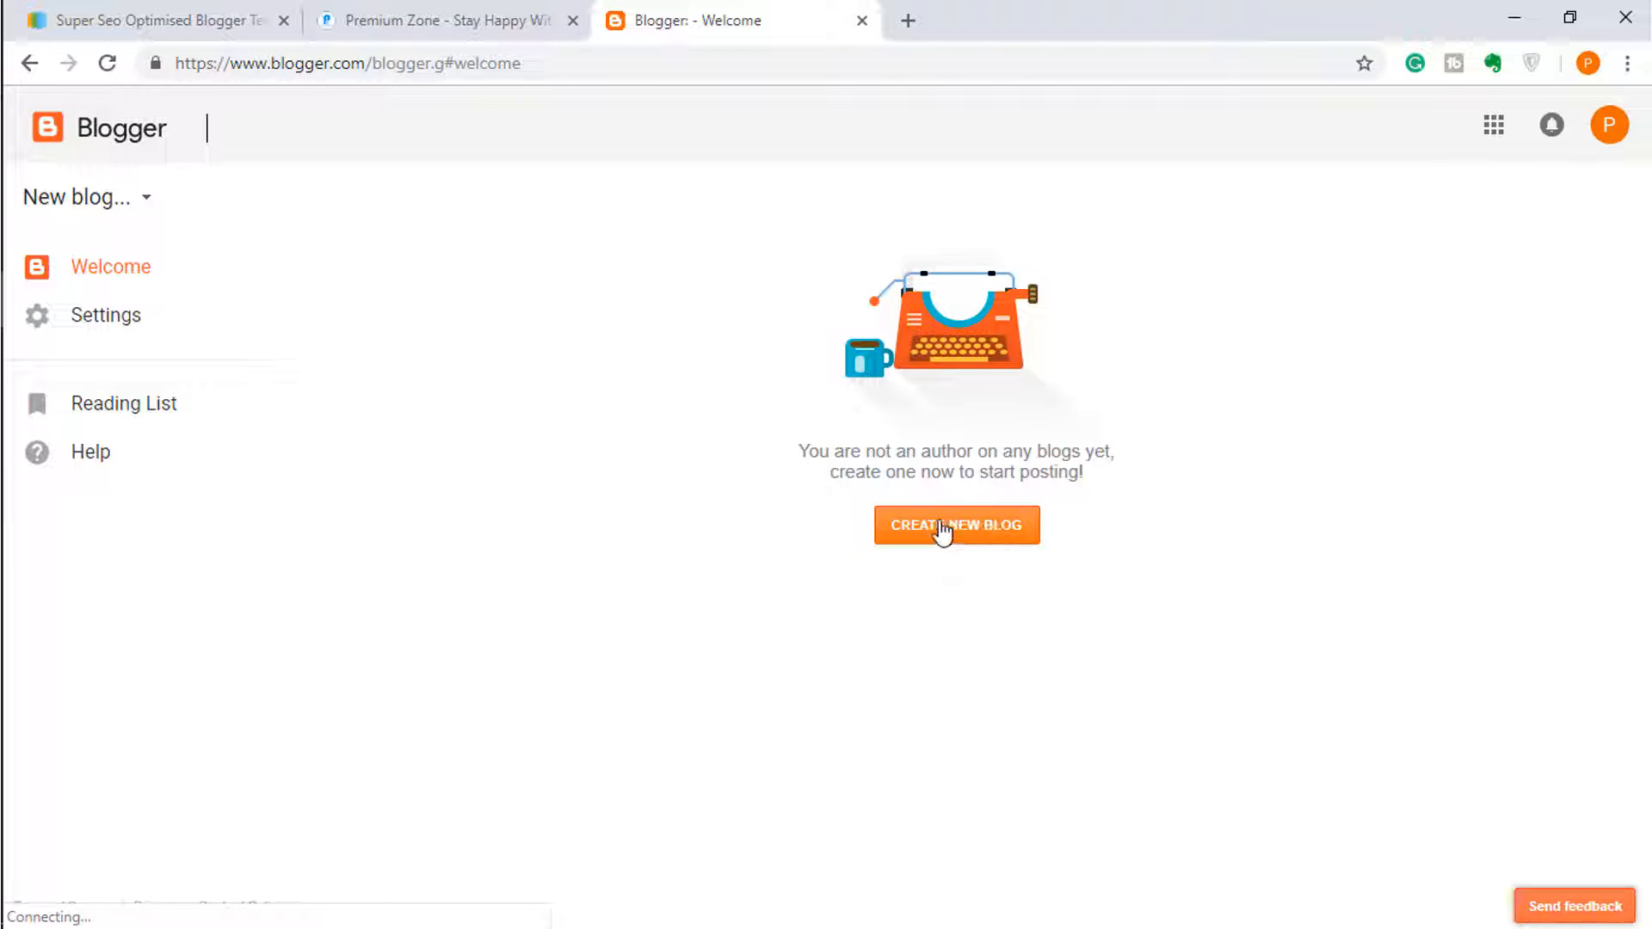
click(943, 532)
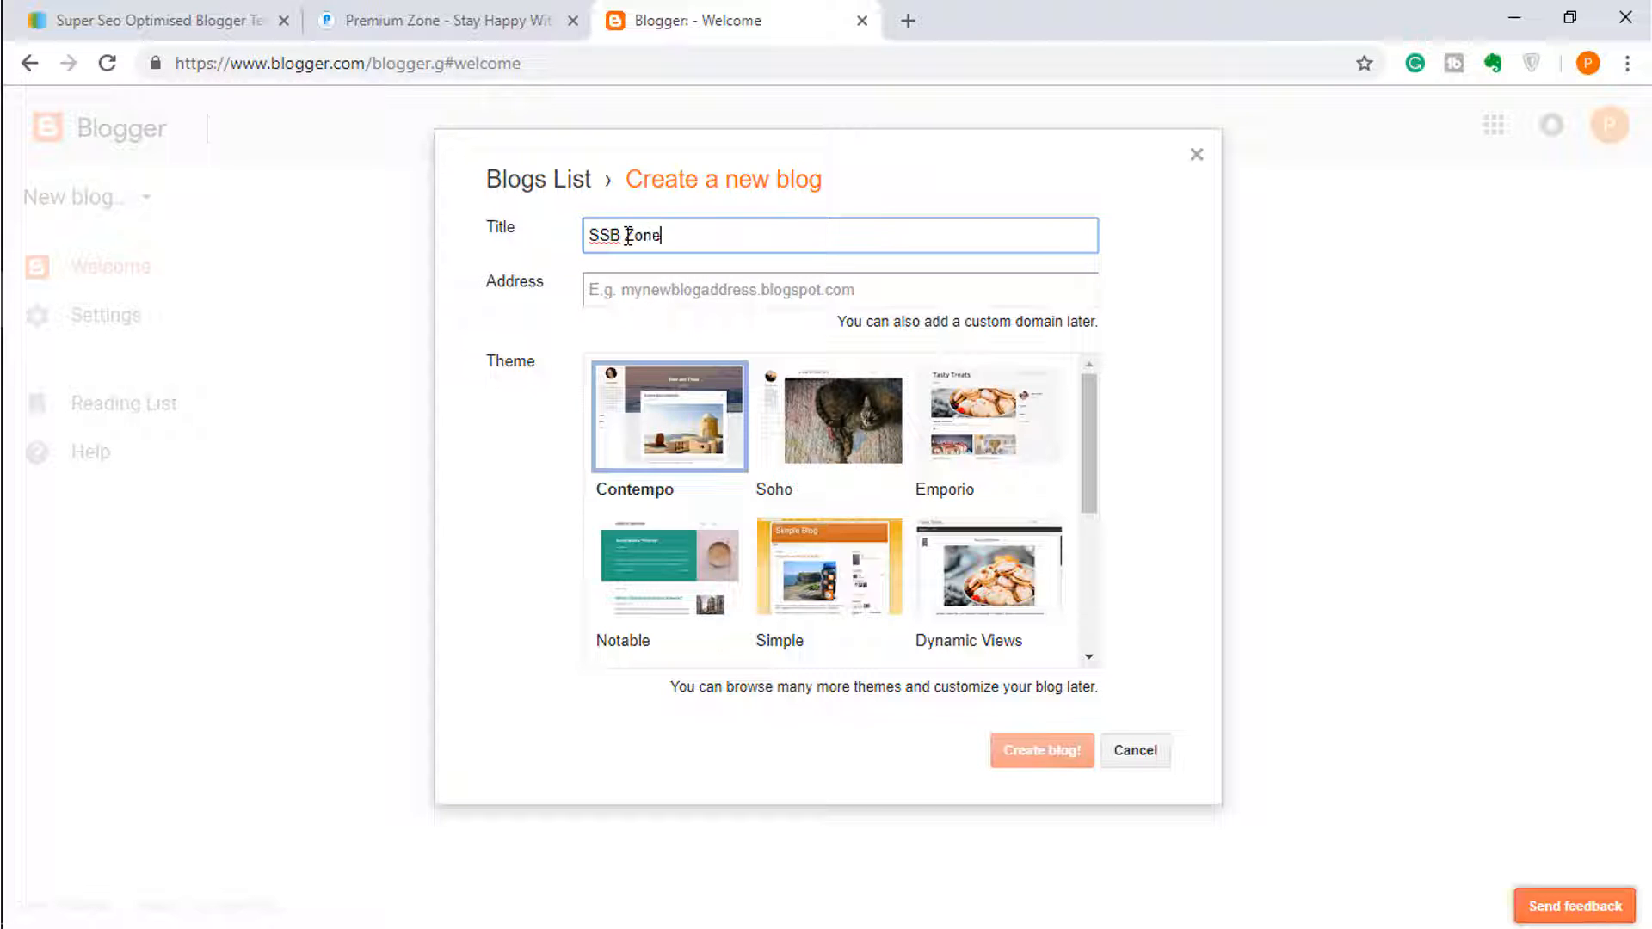
key(Tab)
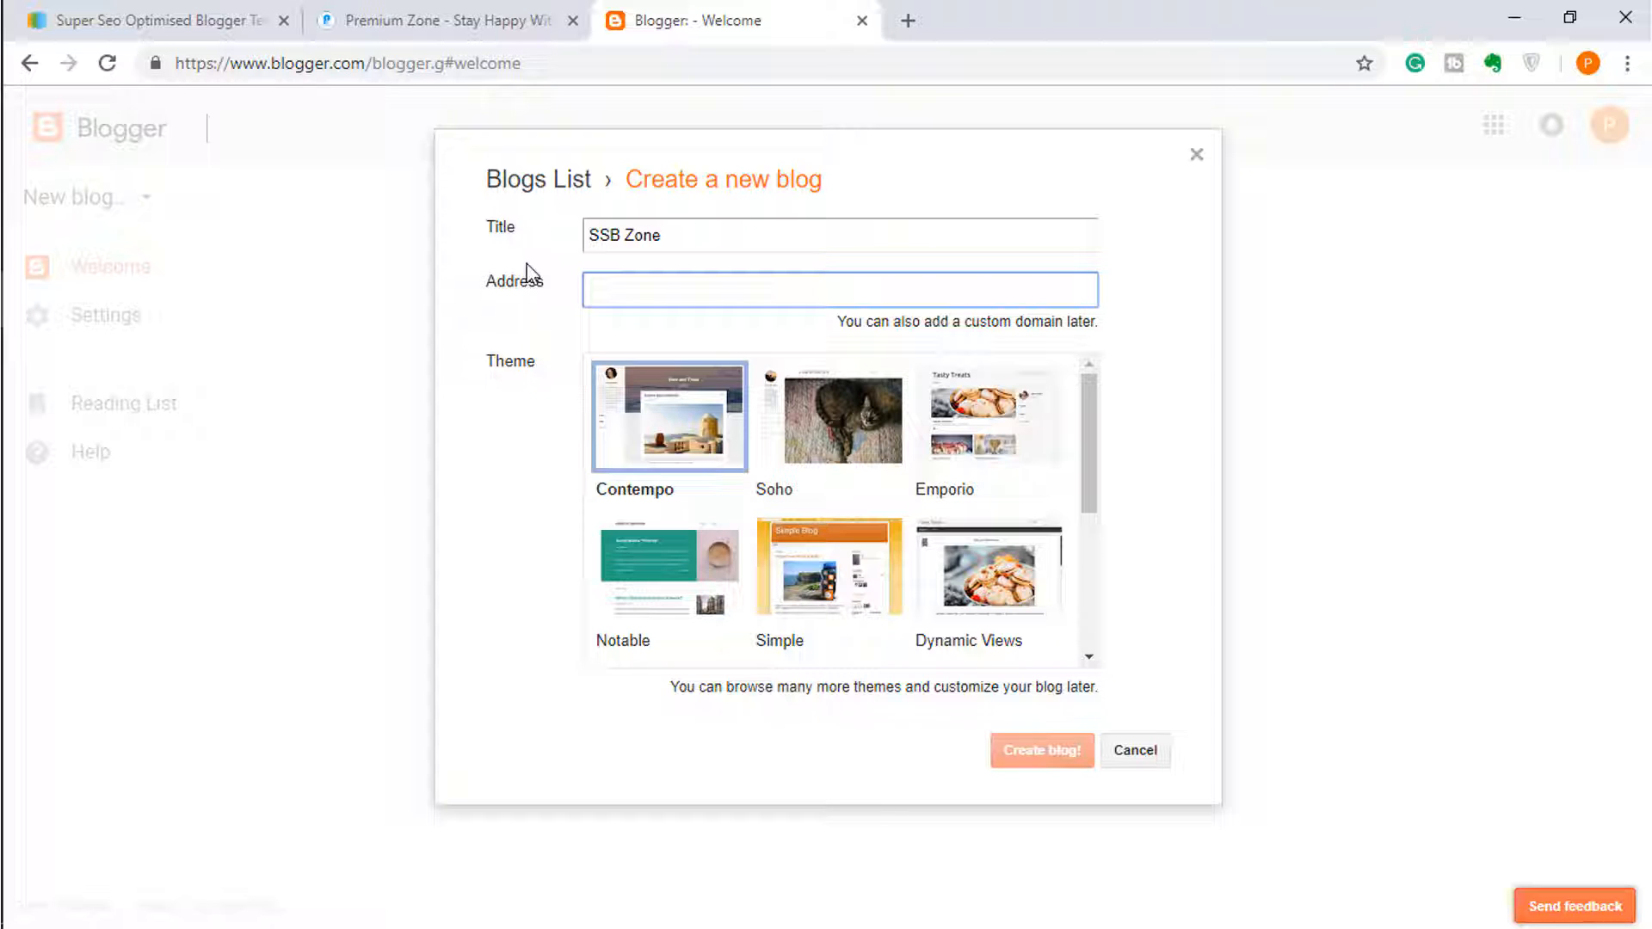
Step: Try ssbzone.blogspot.com as the new blog's address and check its availability
text(sb)
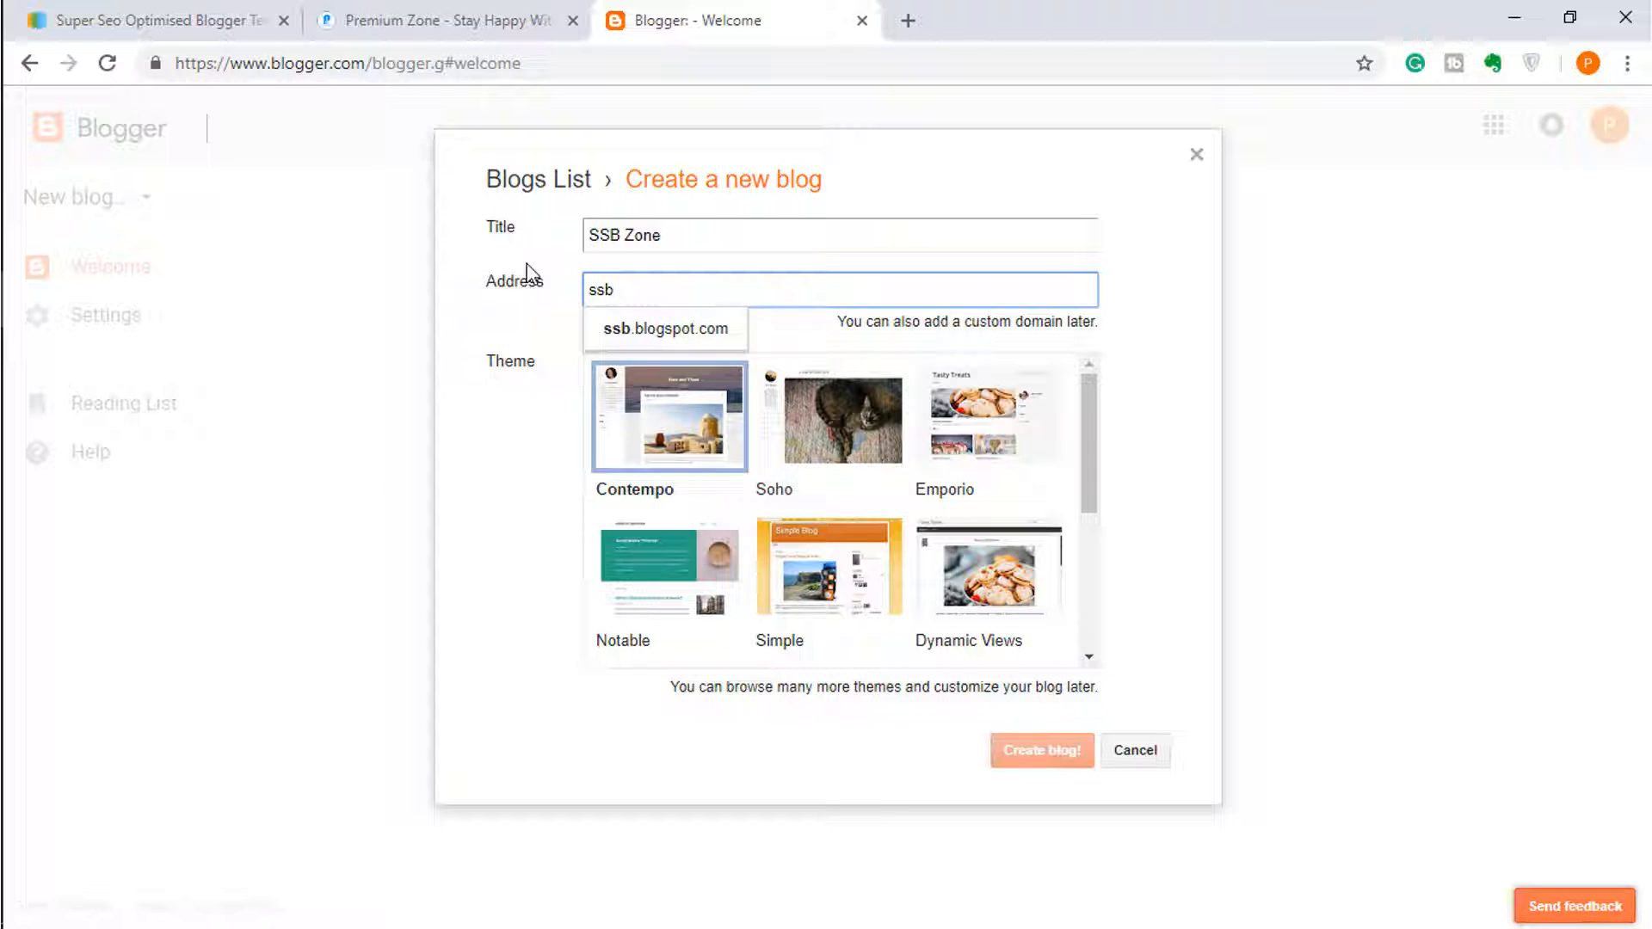
text(zone)
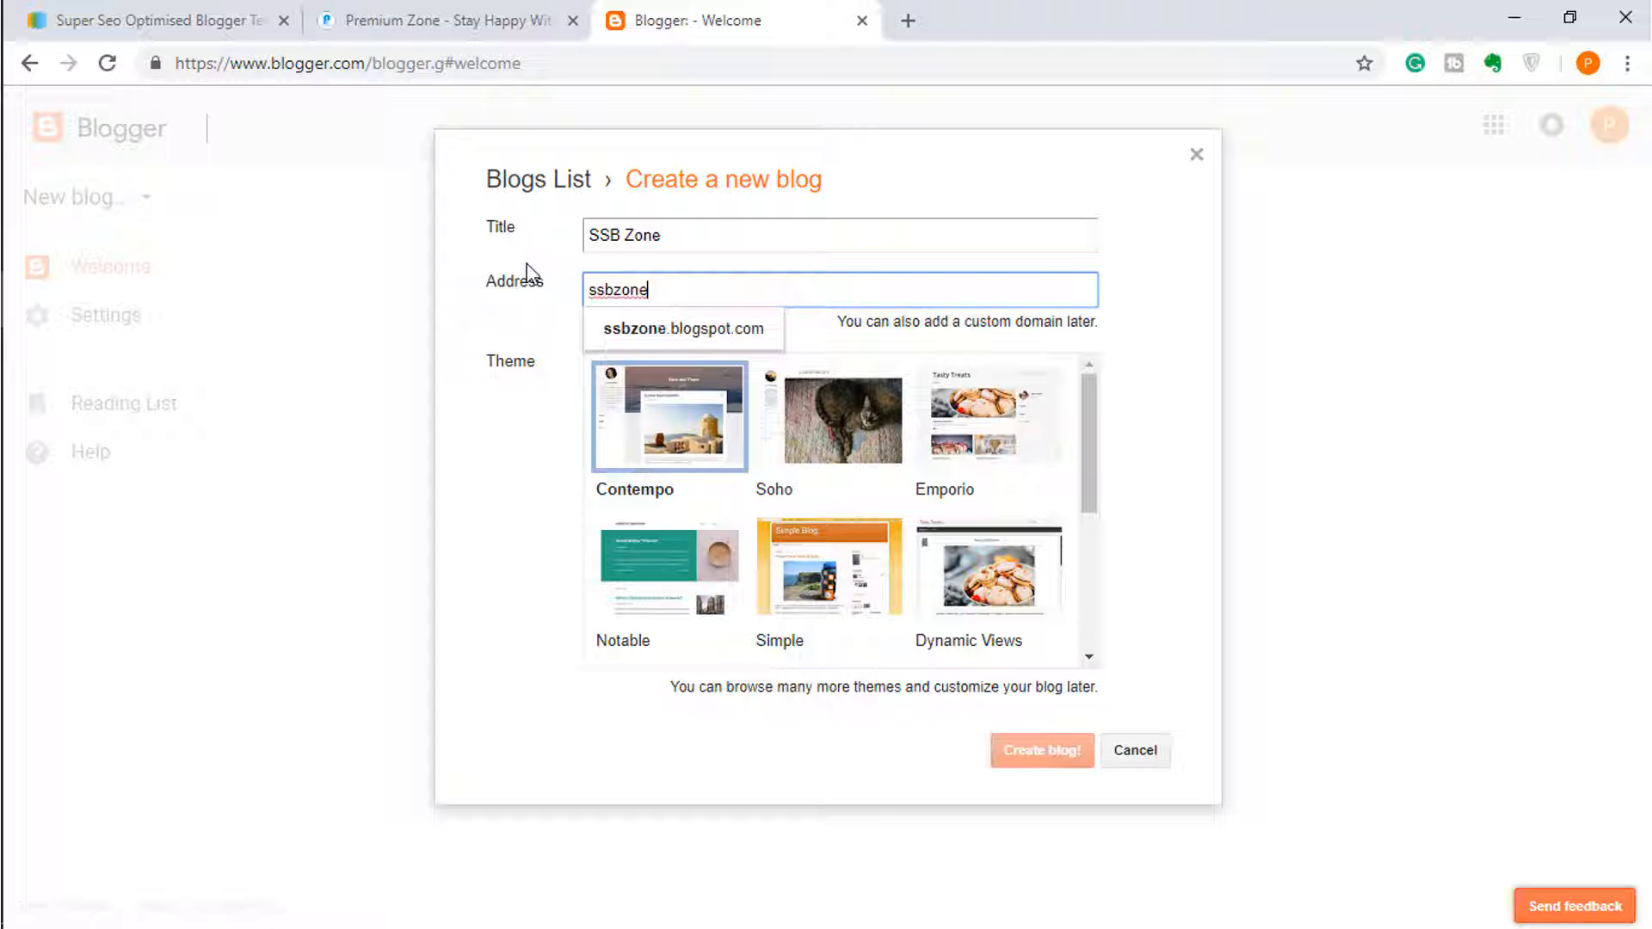
key(Return)
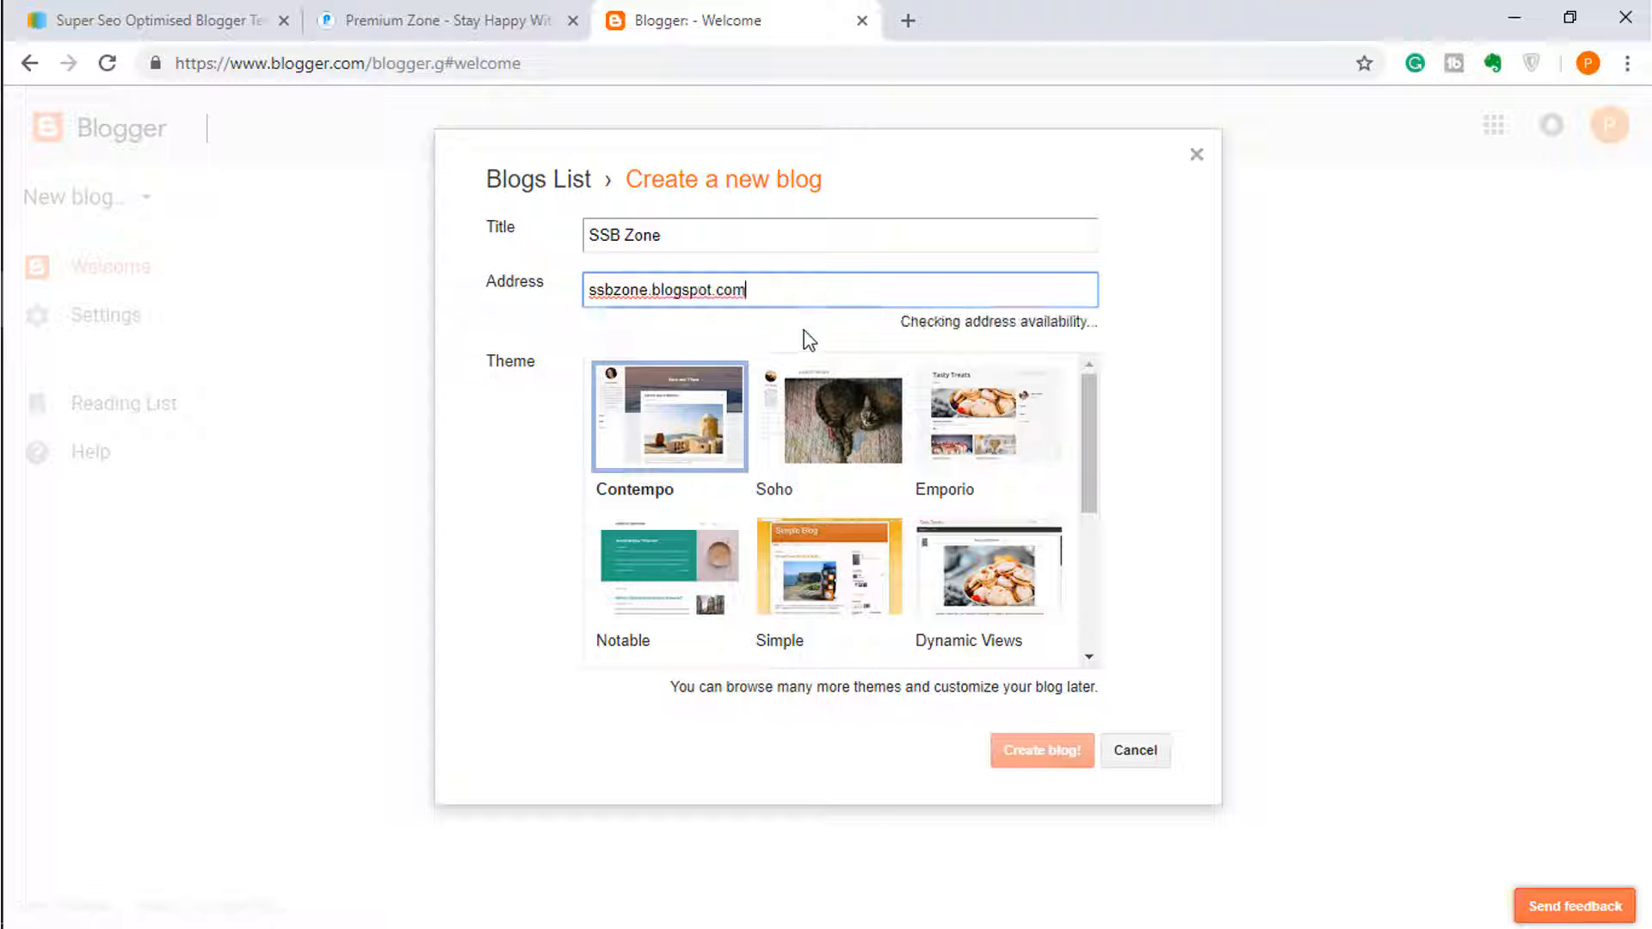
drag(901, 321, 1099, 321)
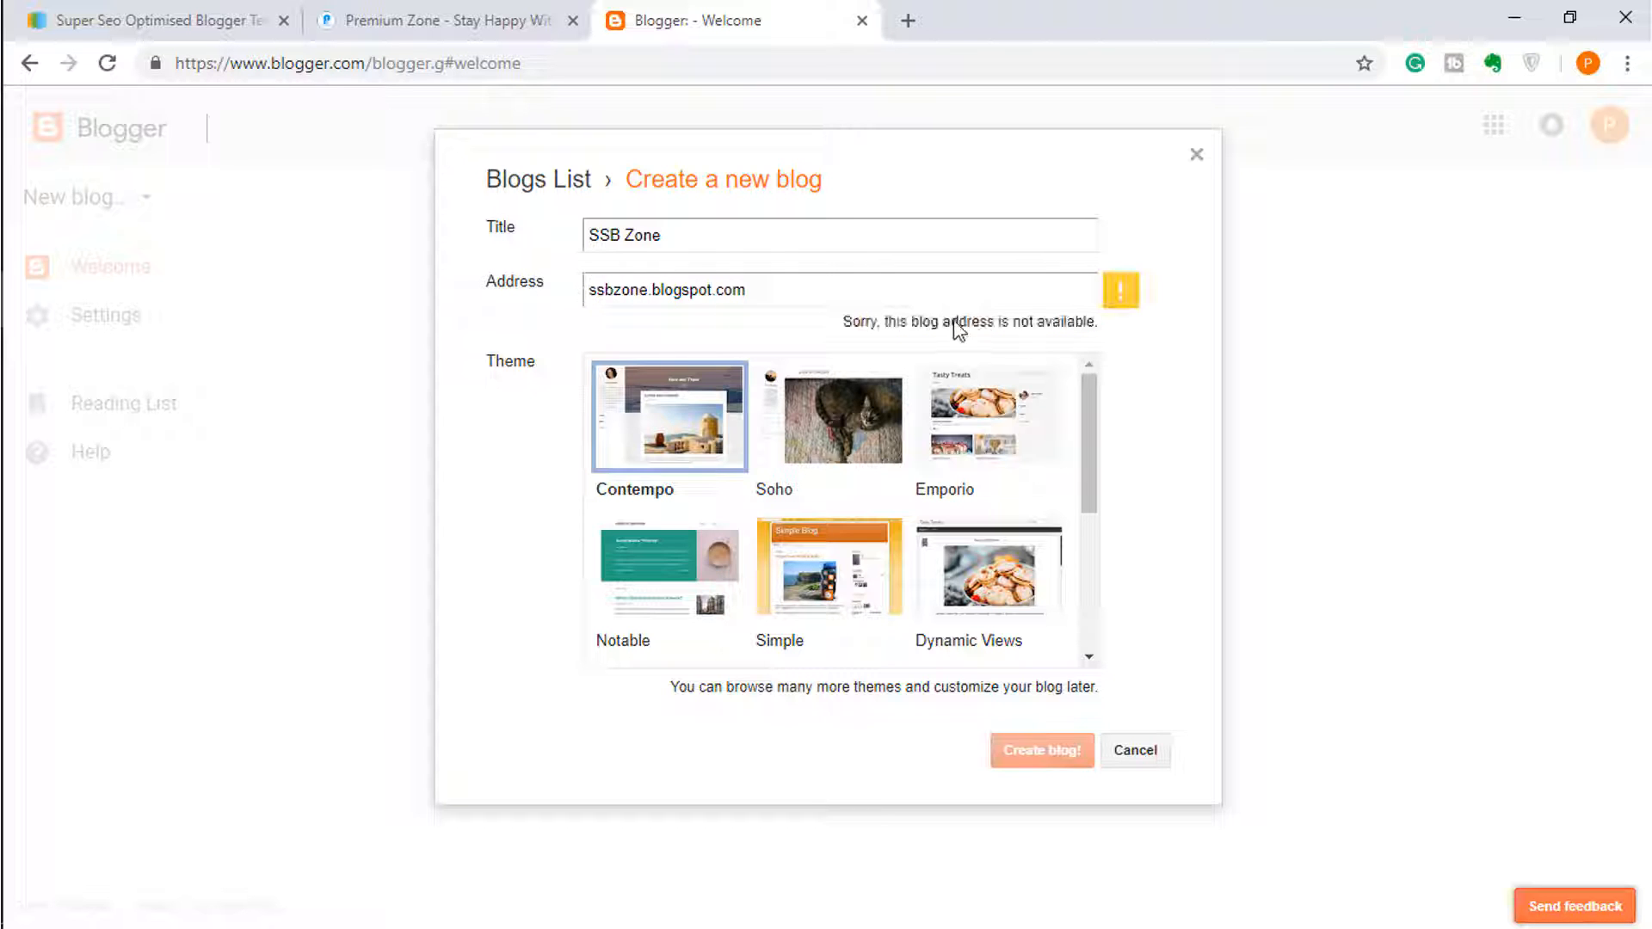
Step: Change the blog's address to ssbzonehd.blogspot.com
click(647, 289)
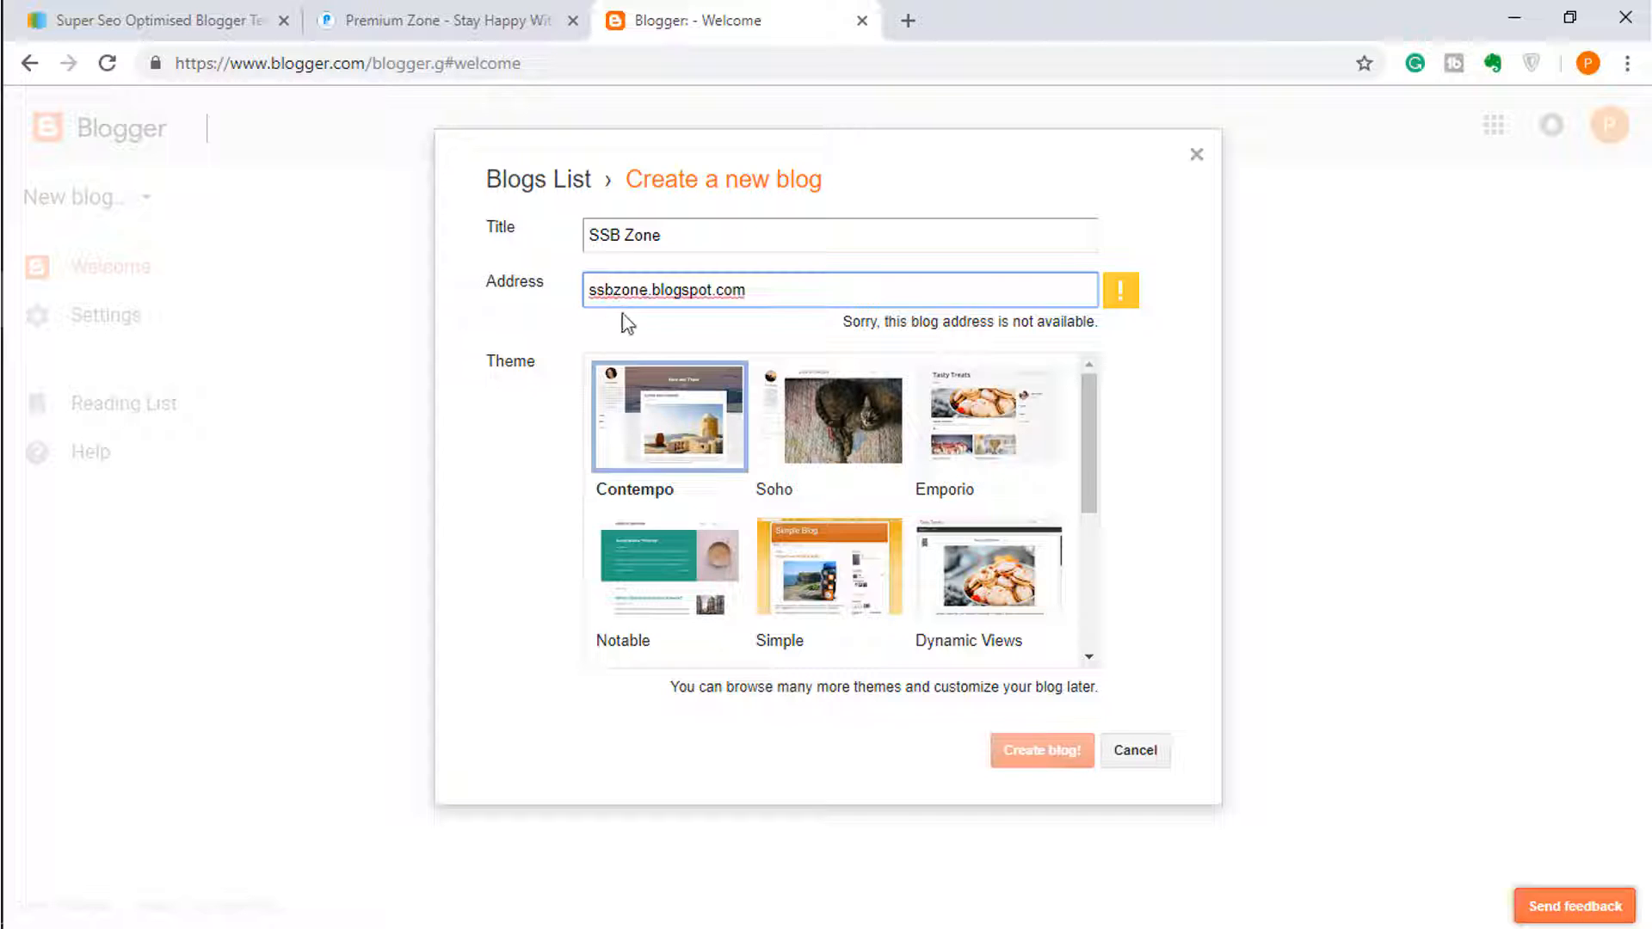
text(hd)
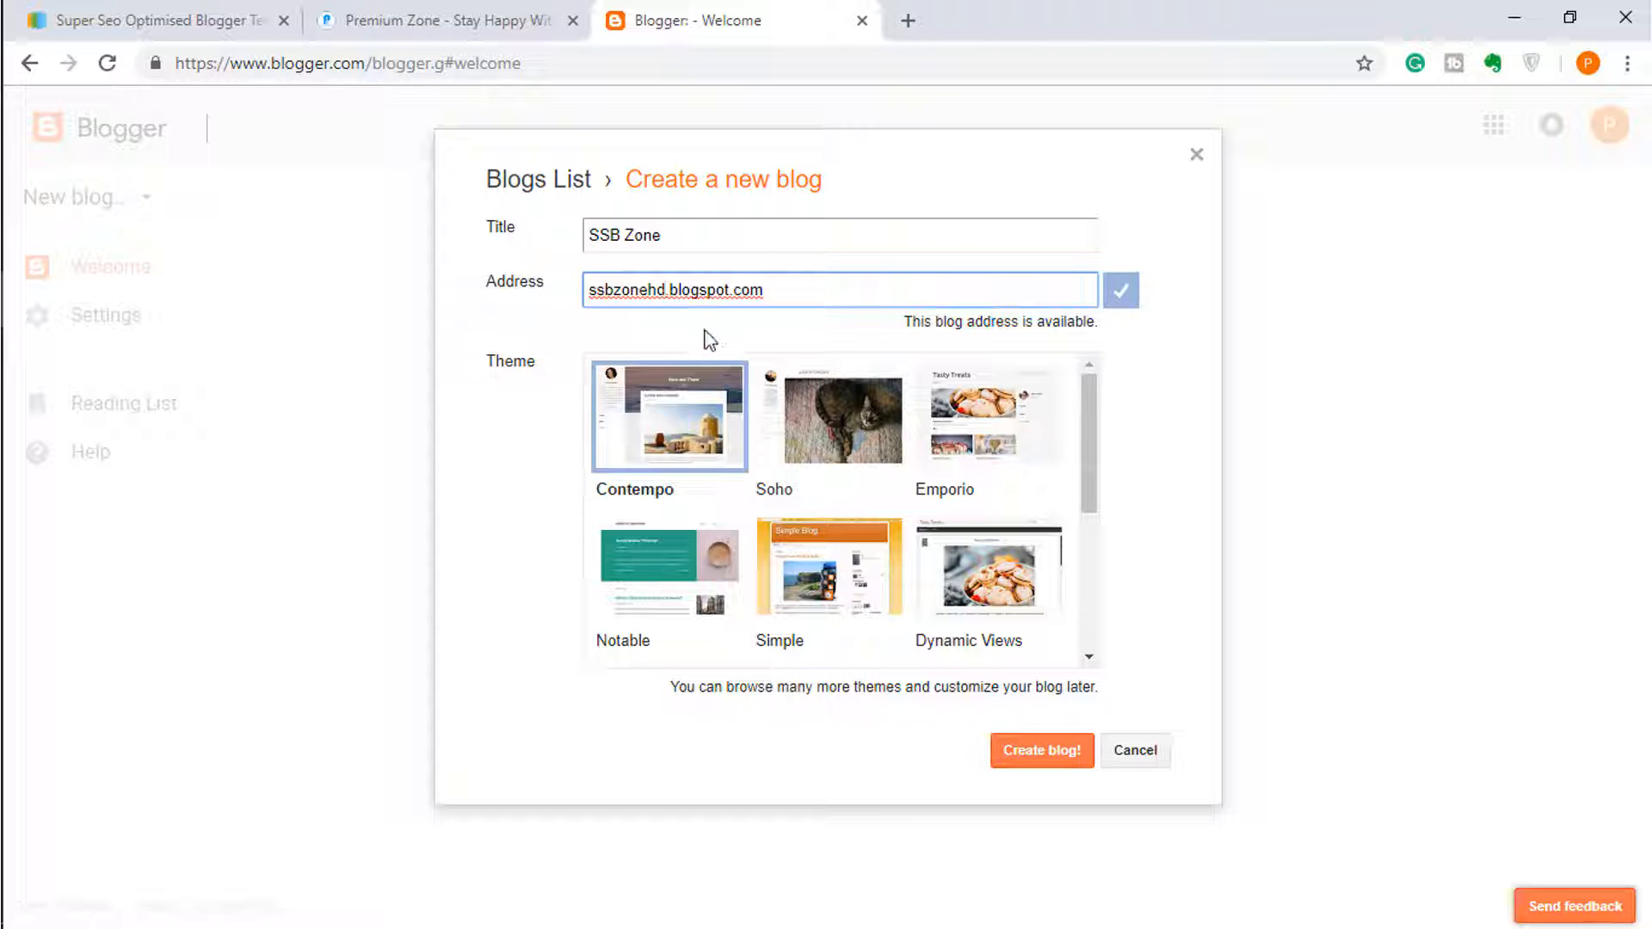
Step: Browse the available themes for the new blog and select Contempo
scroll(762, 487, down, 4)
scroll(756, 499, up, 3)
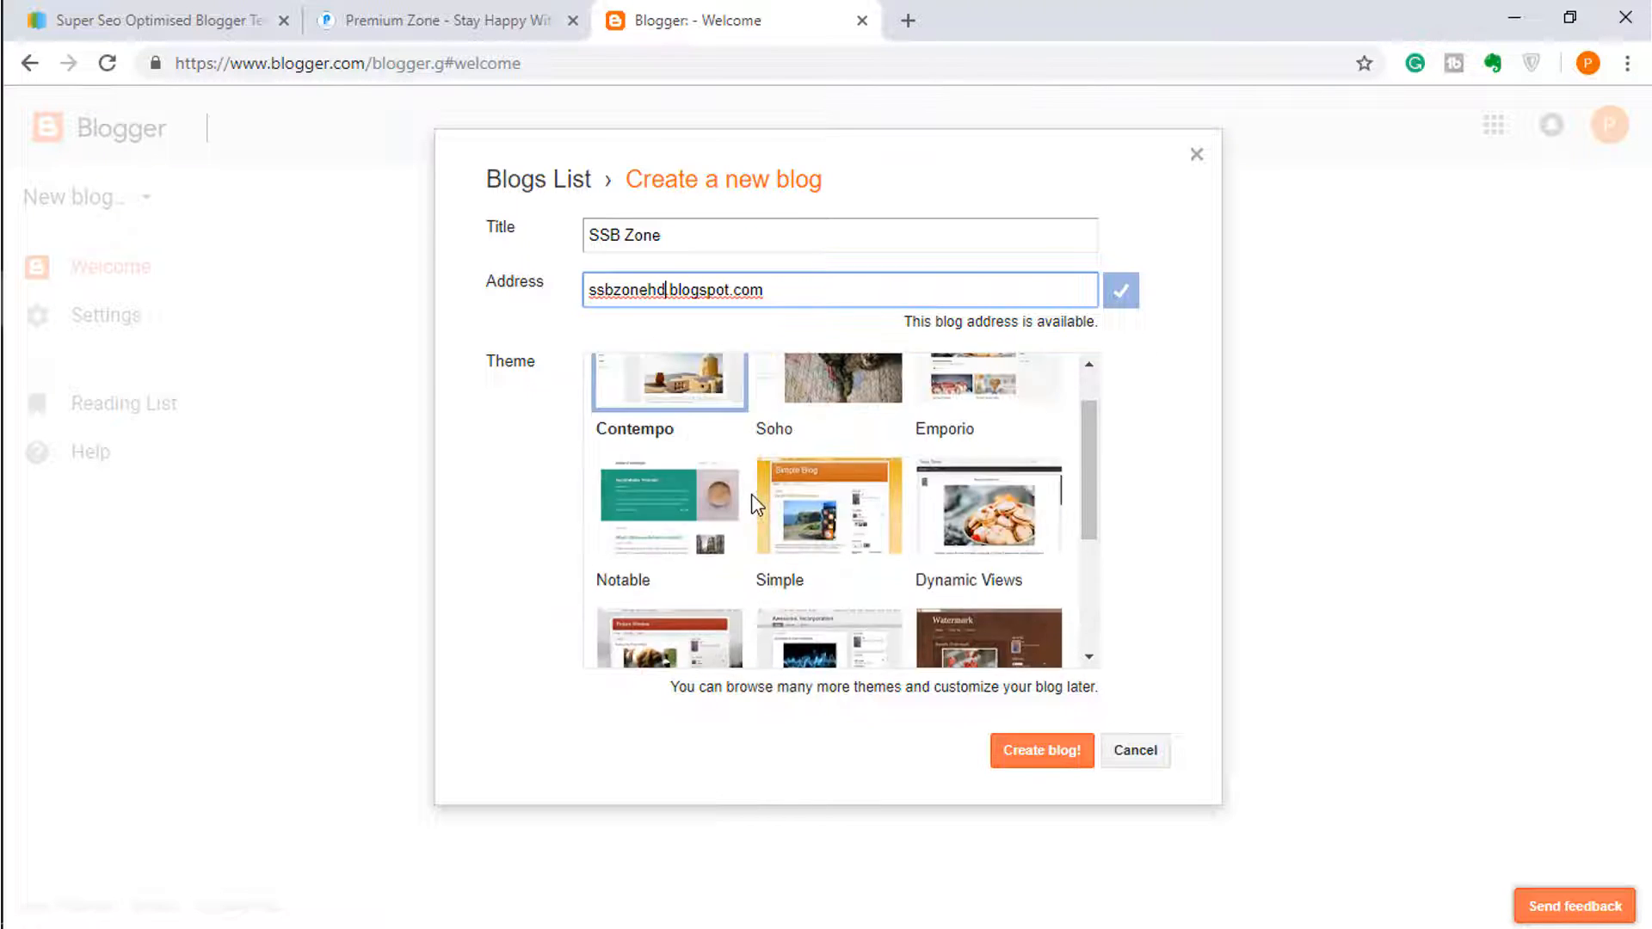
scroll(751, 504, up, 1)
click(895, 430)
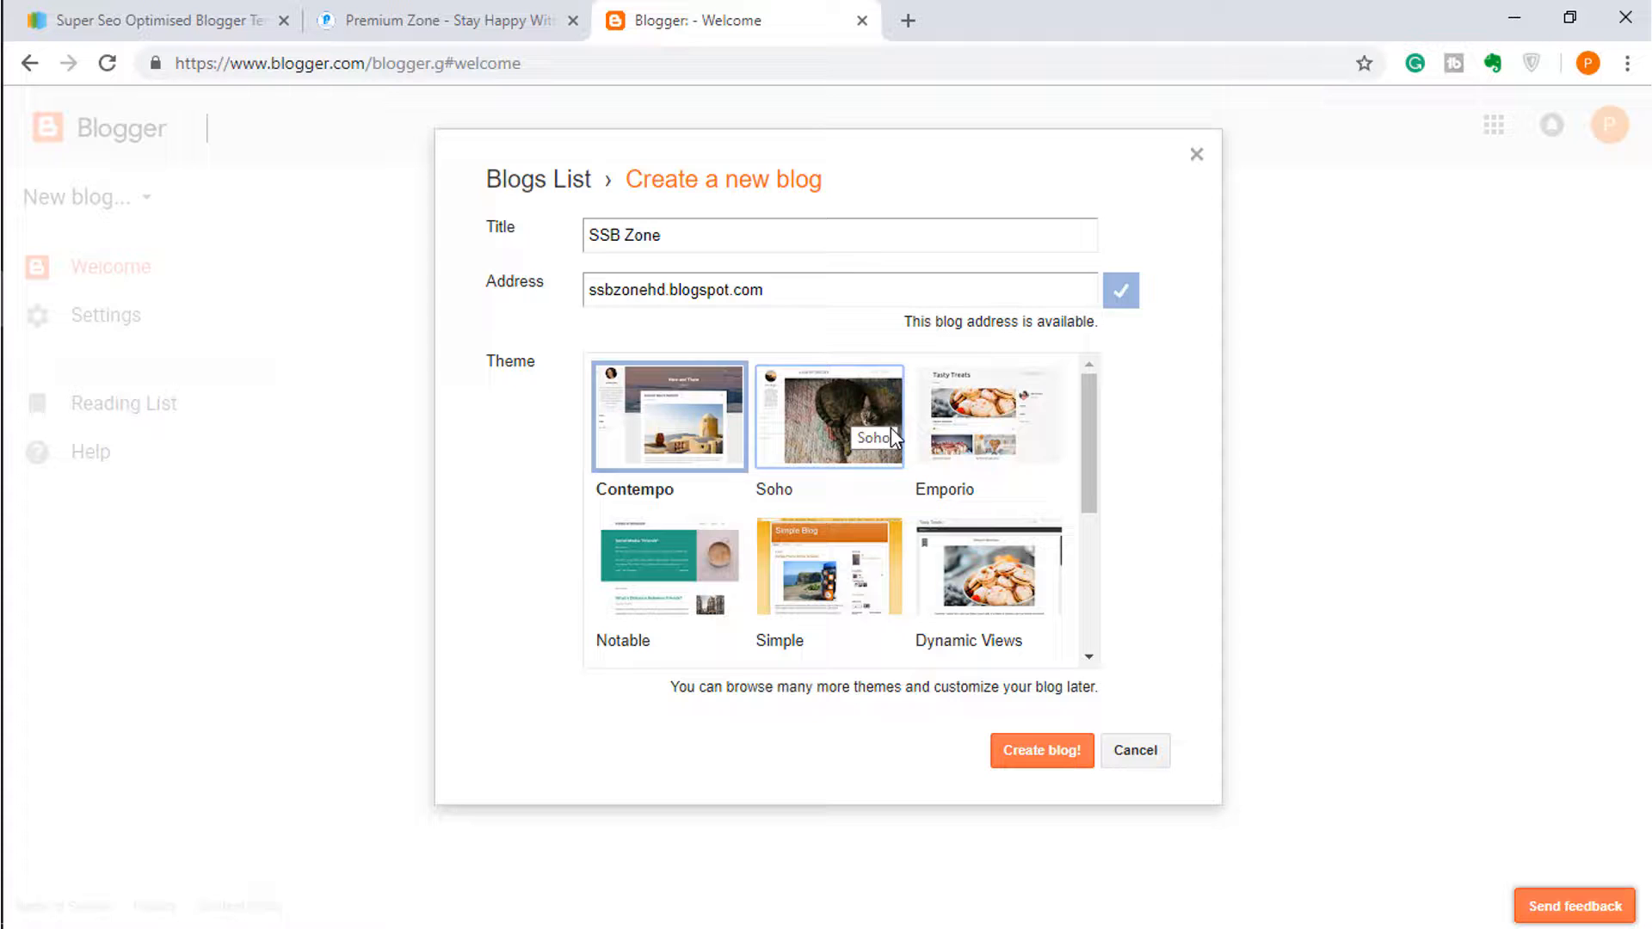
click(998, 461)
scroll(775, 551, down, 3)
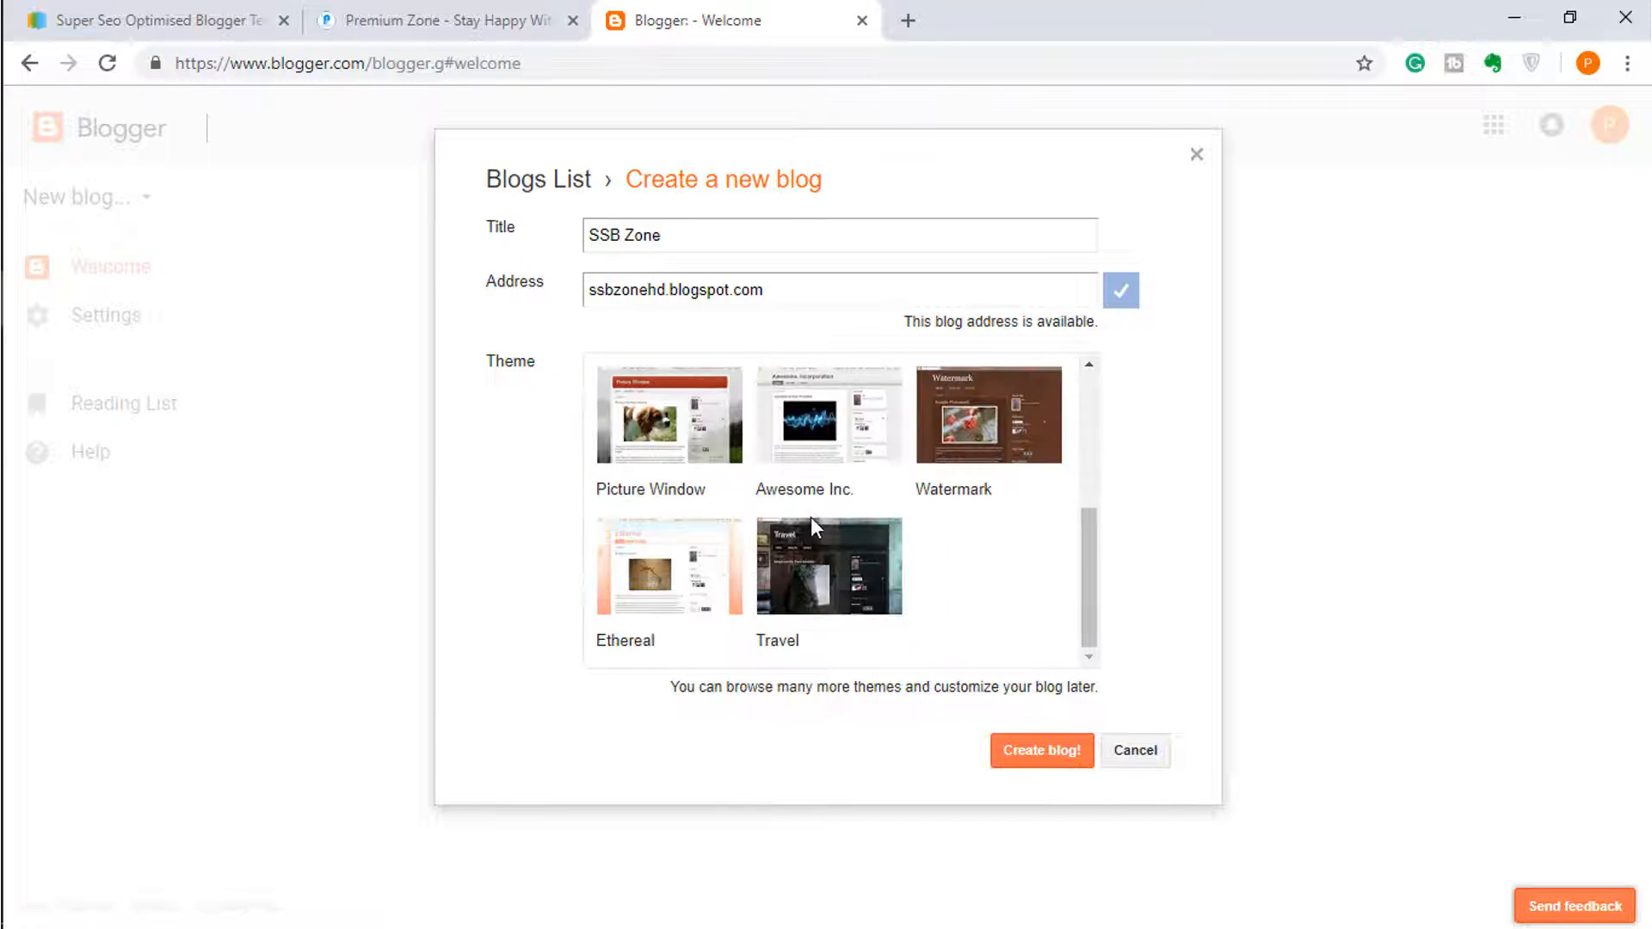
scroll(826, 537, up, 3)
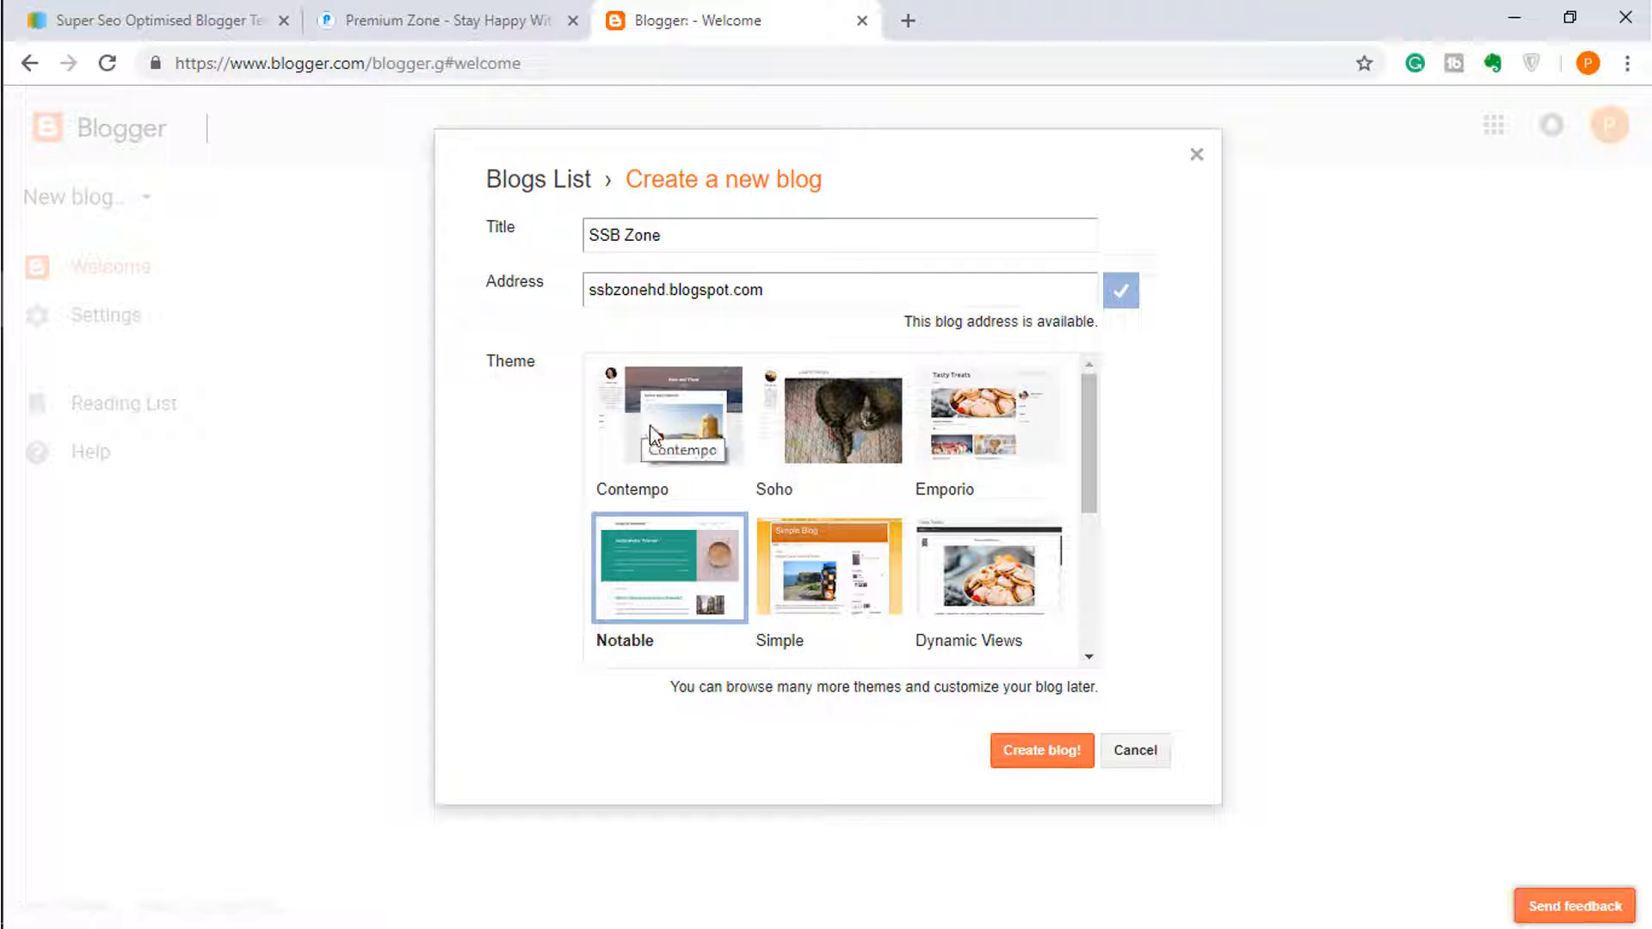
click(651, 430)
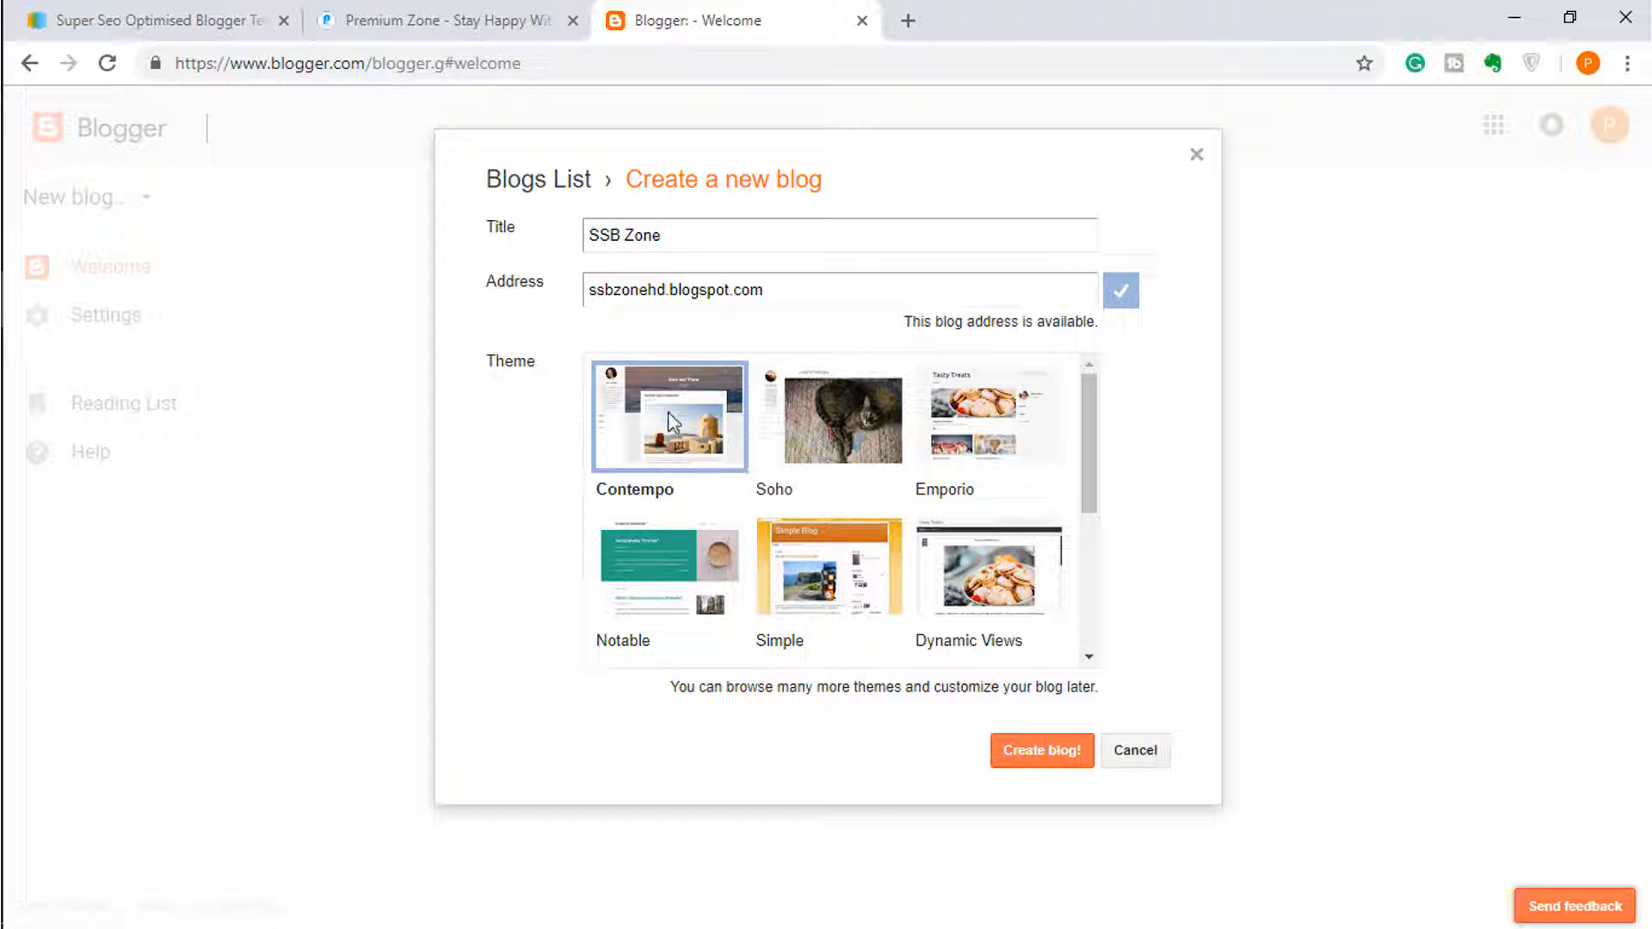
Step: Look over the Premium Zone example site, return to the new blog form and create the blog
click(447, 11)
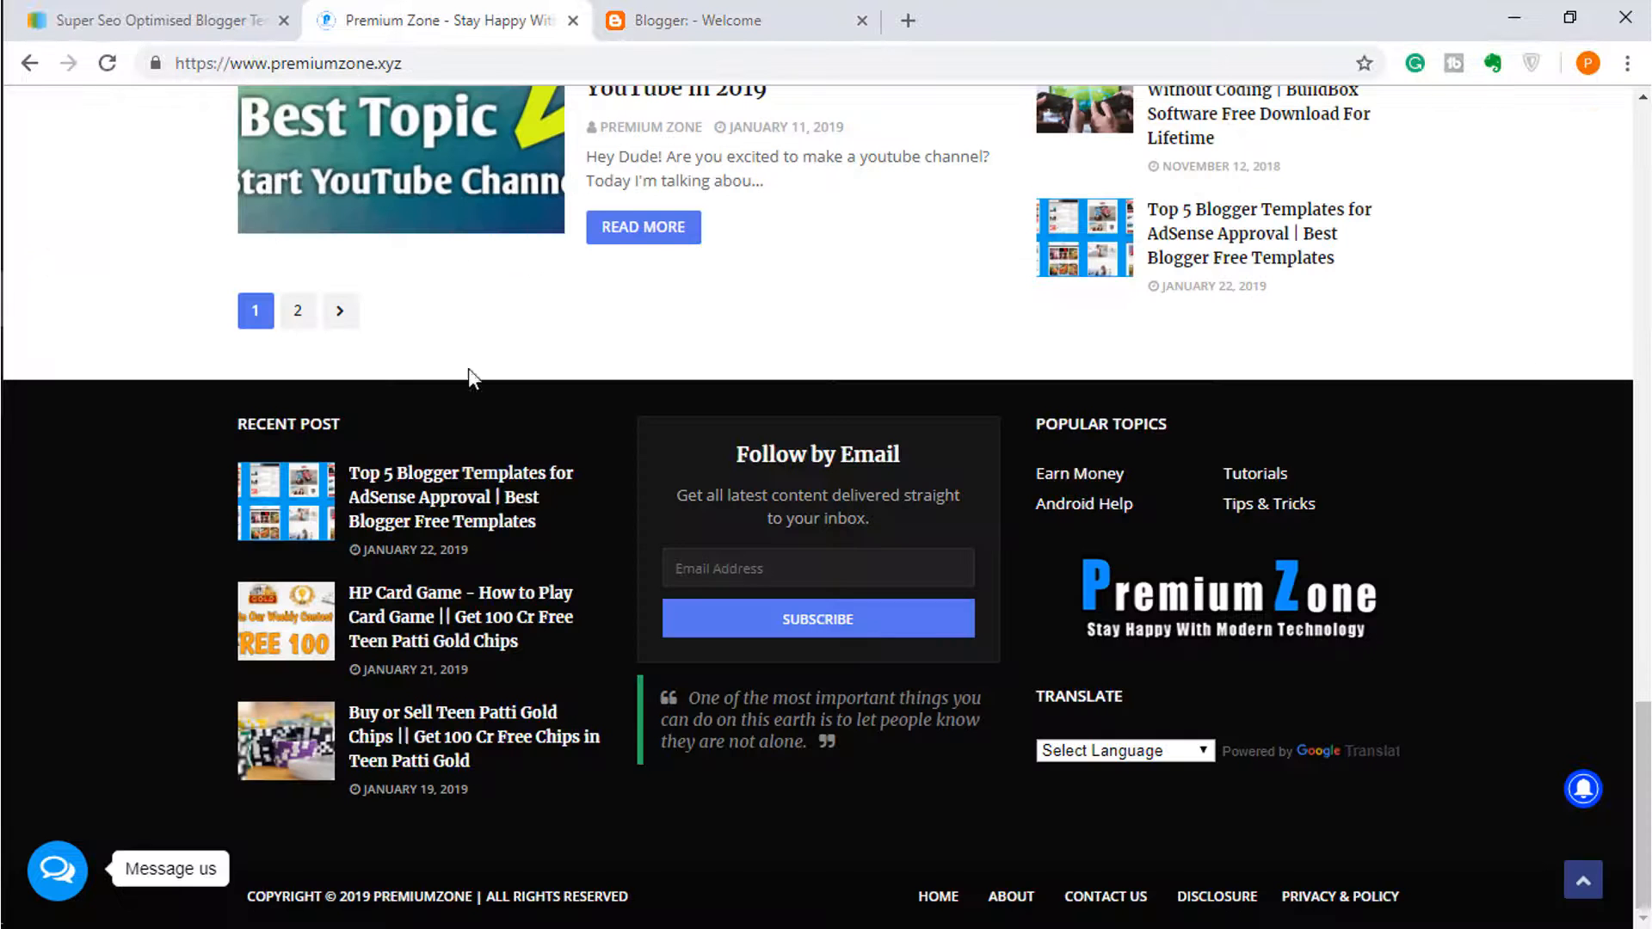
scroll(538, 317, up, 10)
click(678, 10)
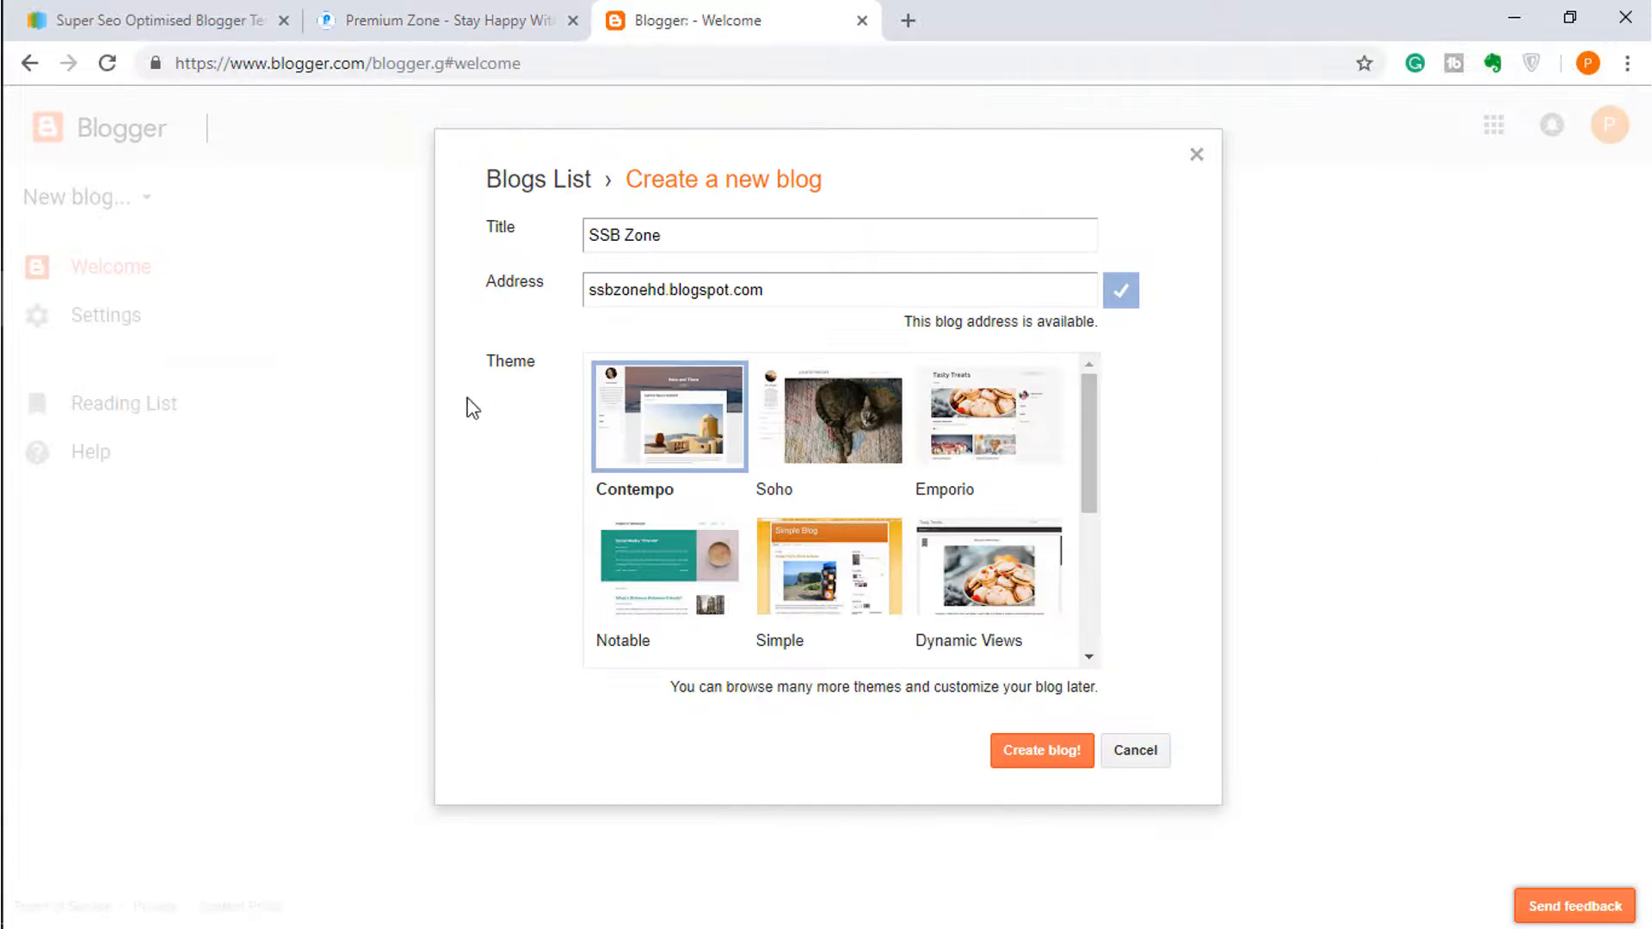
click(1042, 752)
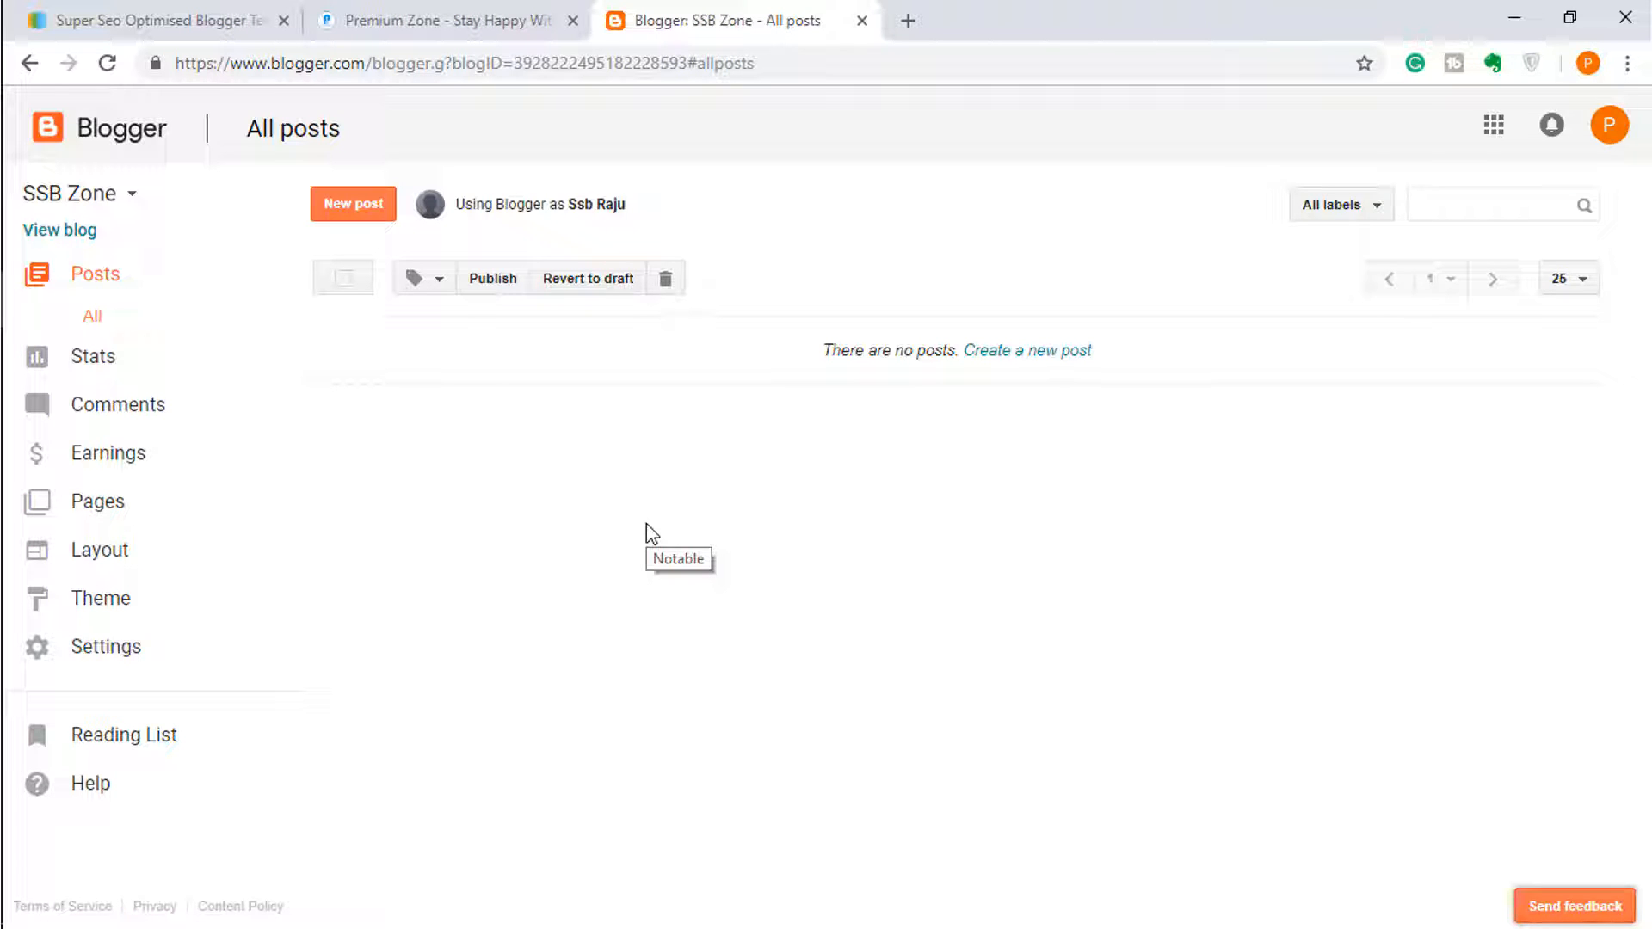
Step: In the blog's basic settings, change the title to SSB Zone - Earn Money Online, consulting the Premium Zone site for reference
click(997, 360)
click(116, 654)
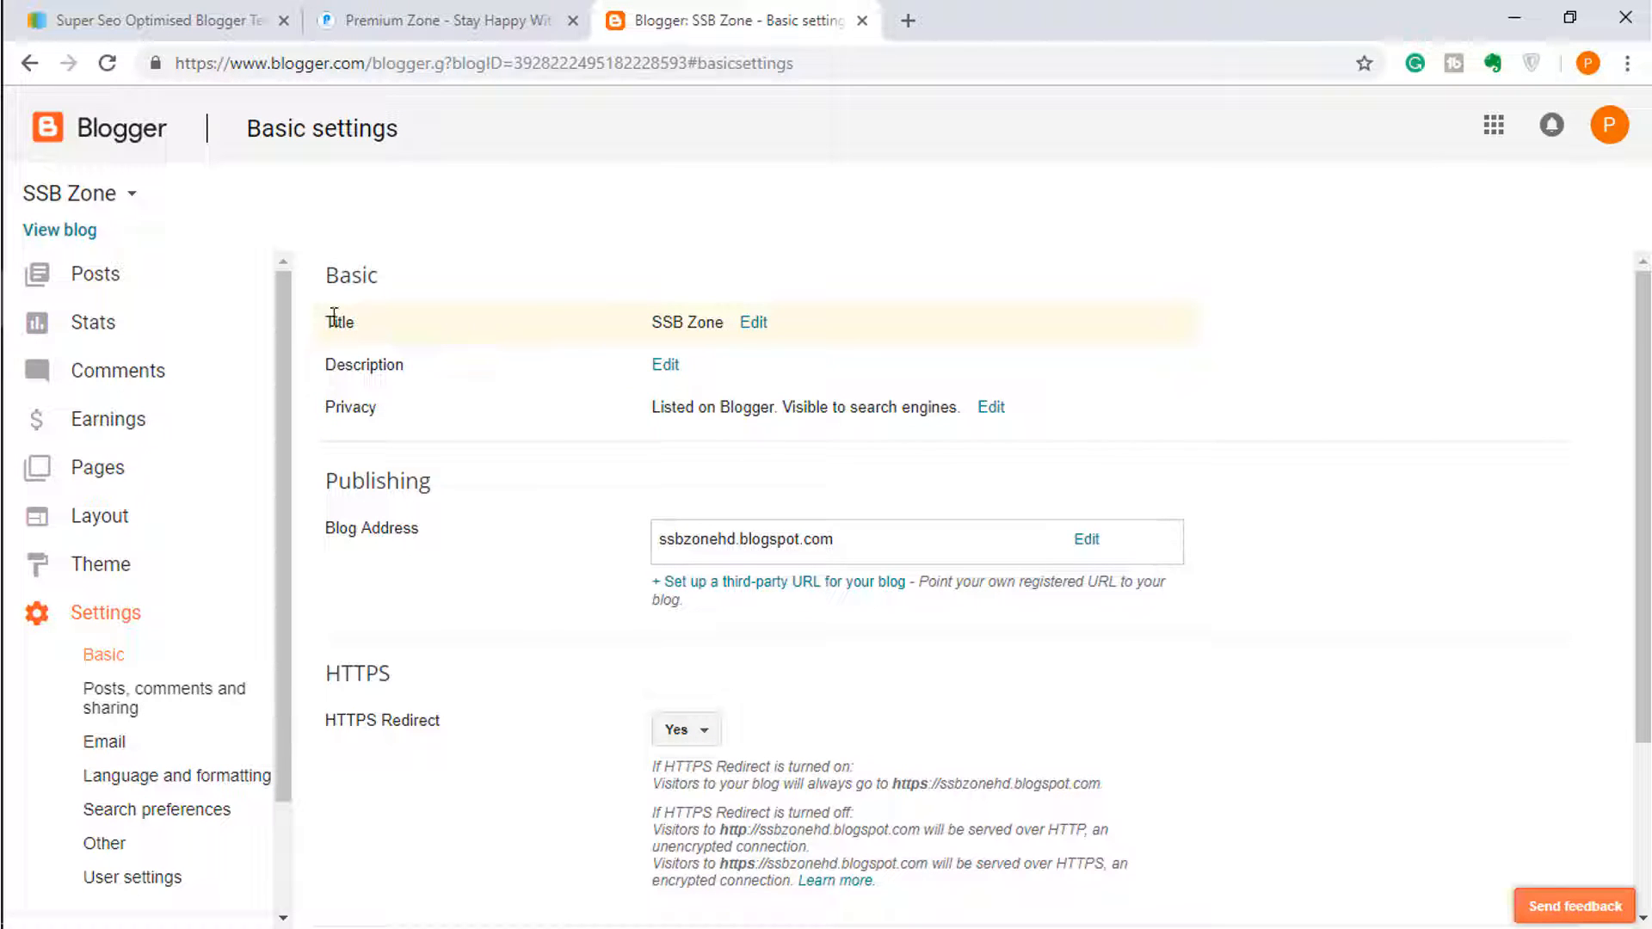
click(754, 325)
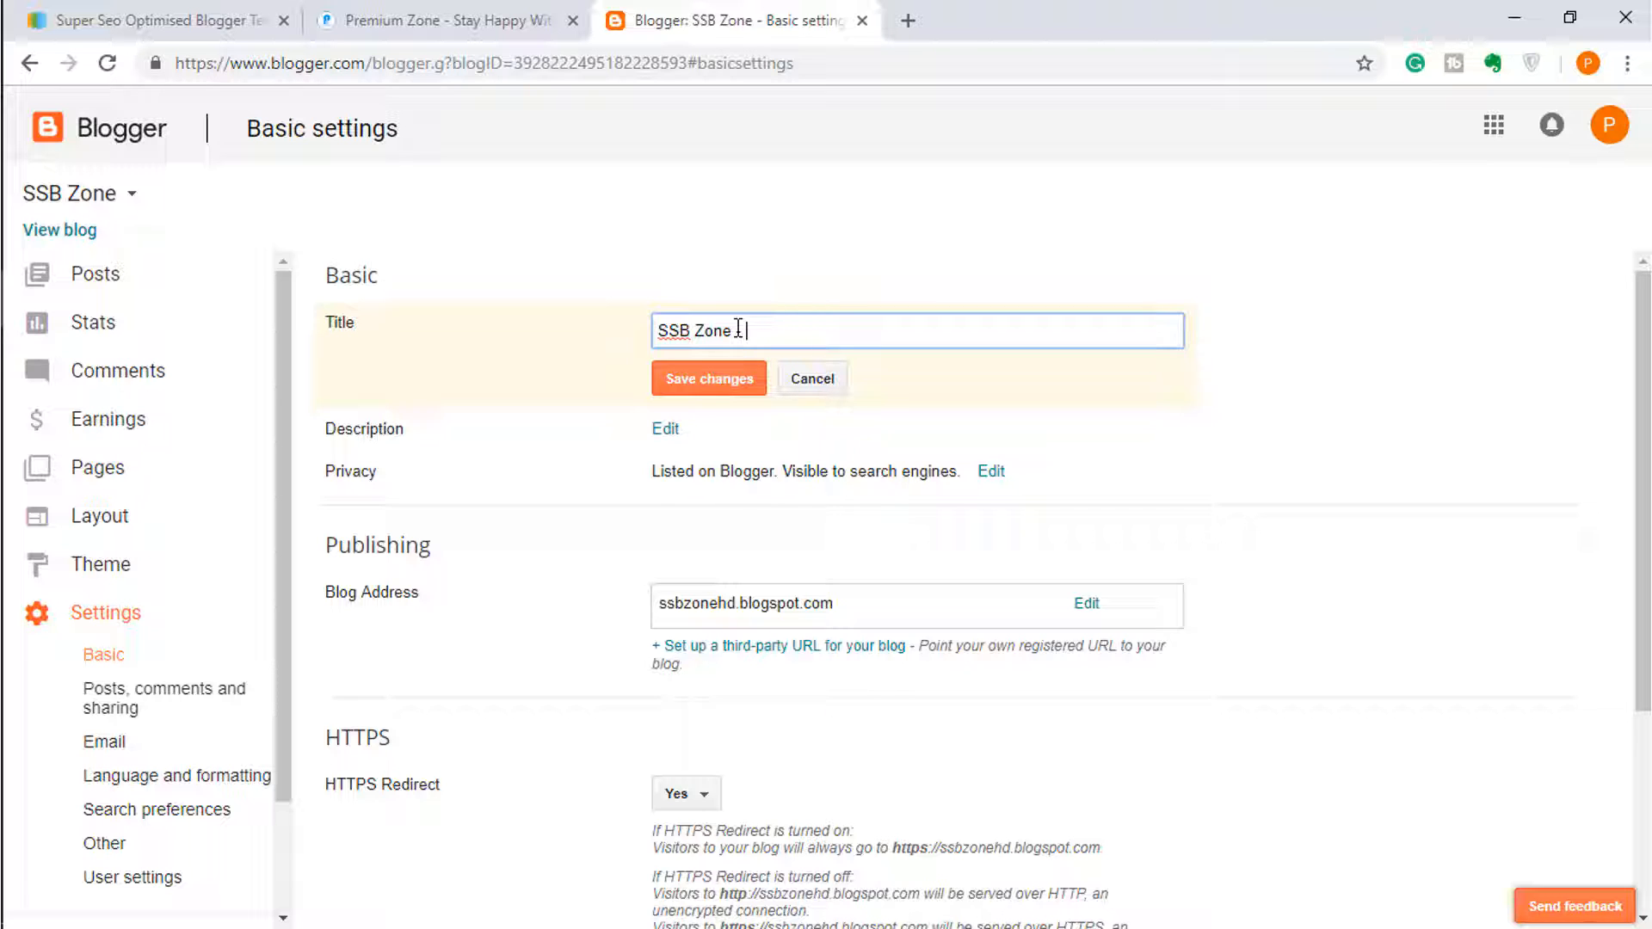
click(434, 20)
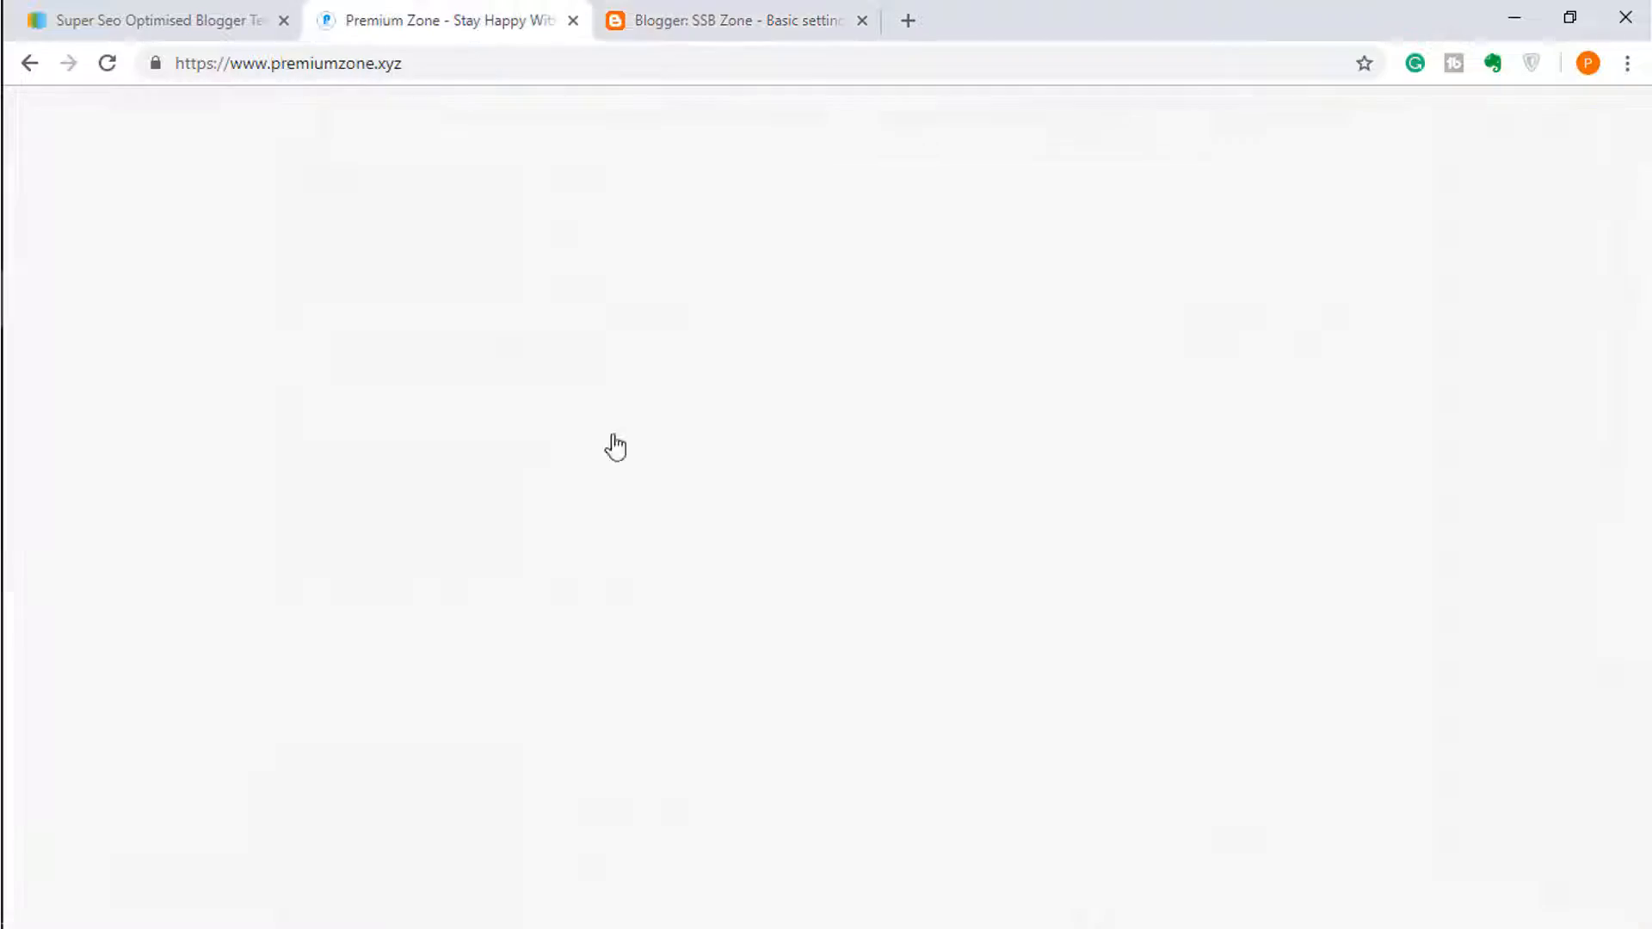
scroll(778, 516, down, 4)
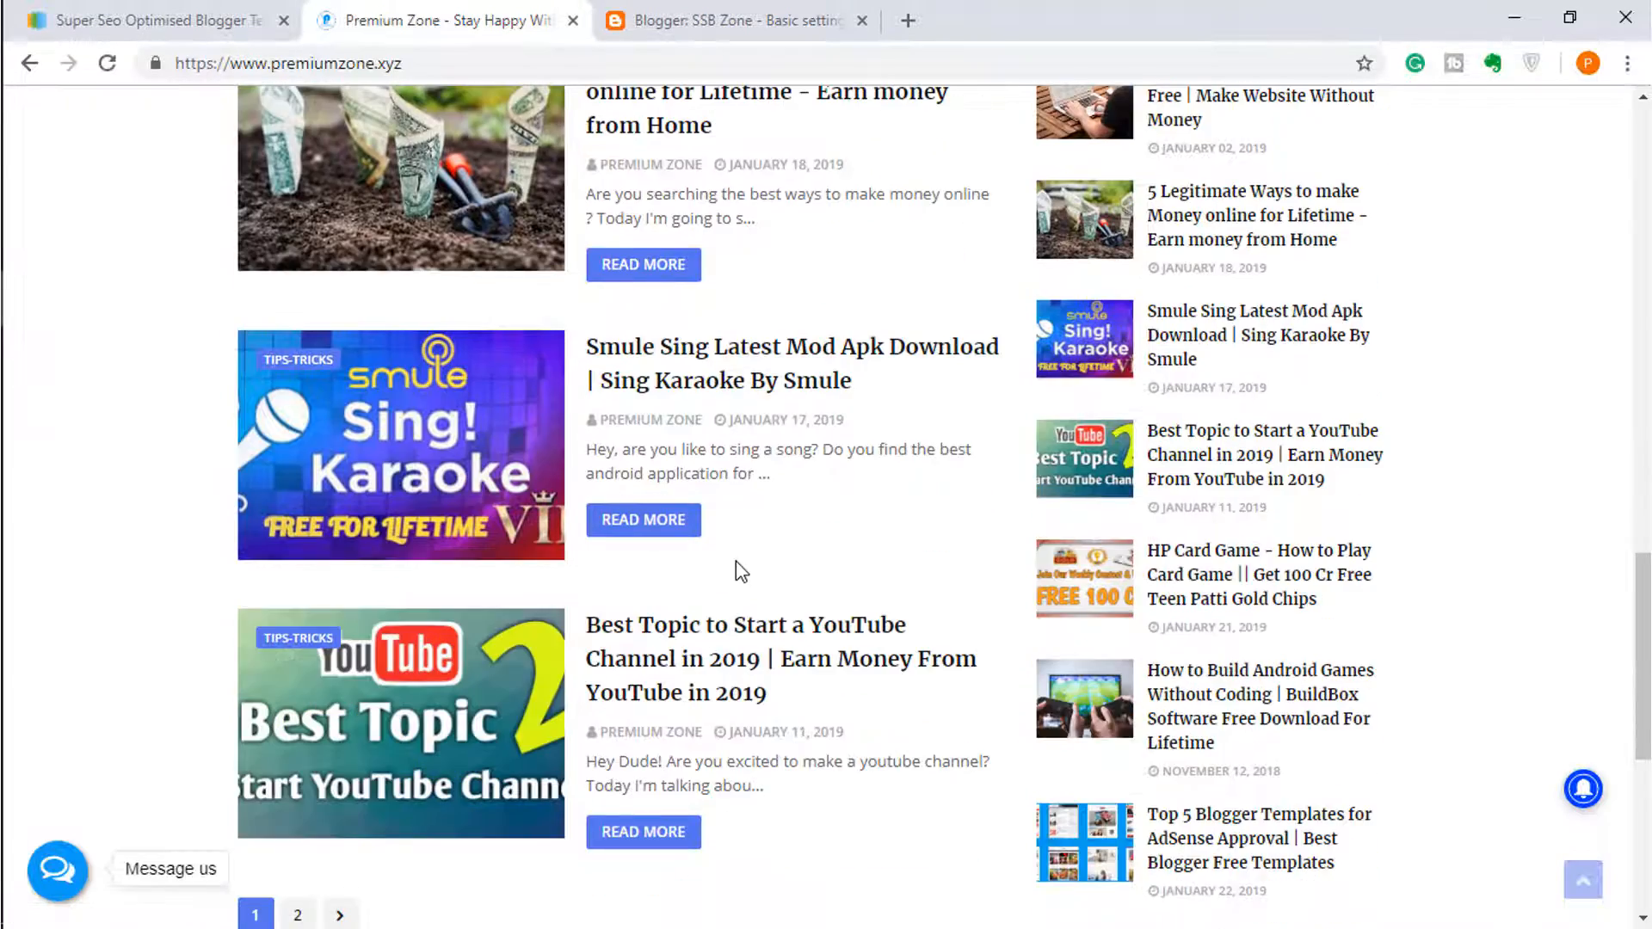
scroll(730, 571, up, 4)
scroll(731, 571, up, 4)
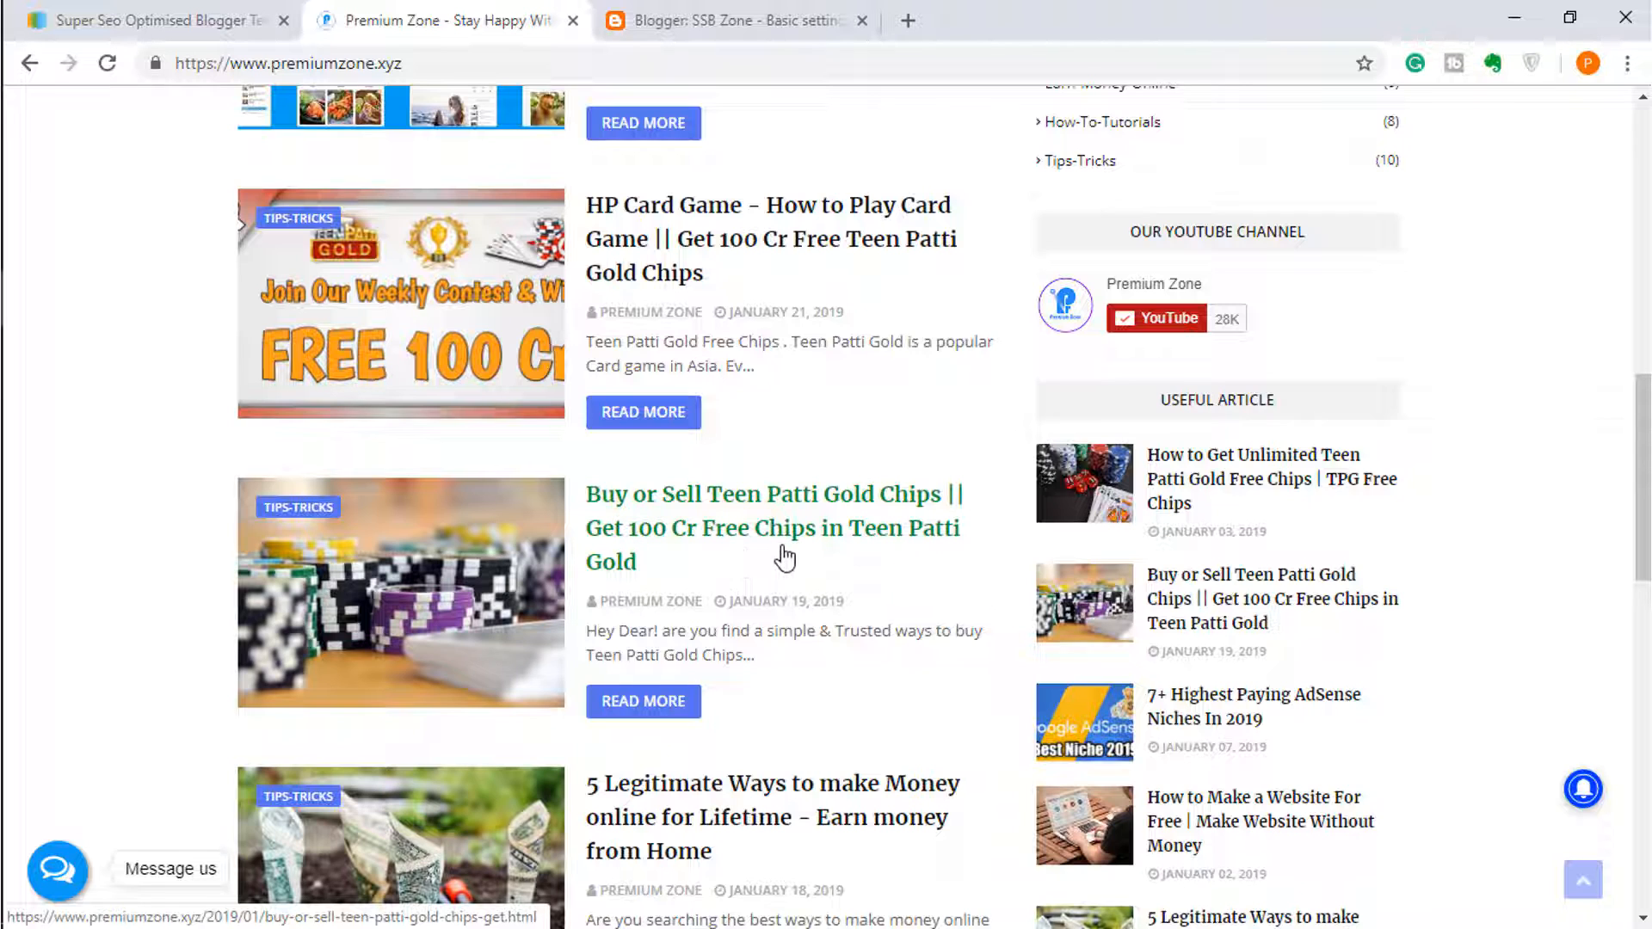
scroll(719, 517, up, 4)
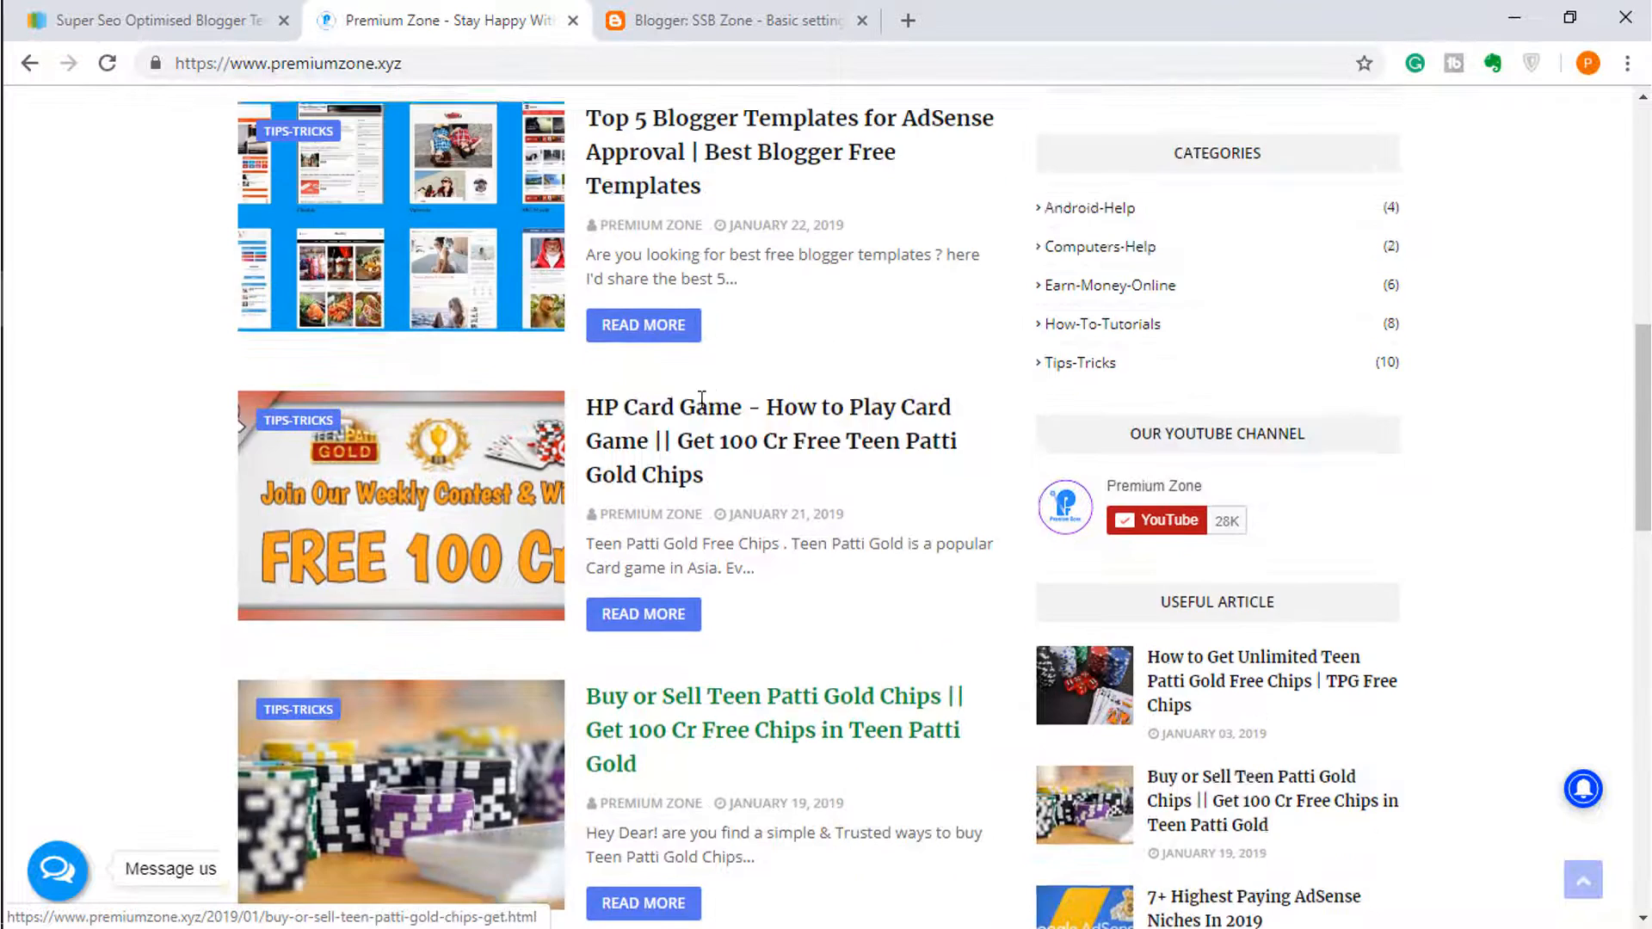
click(684, 12)
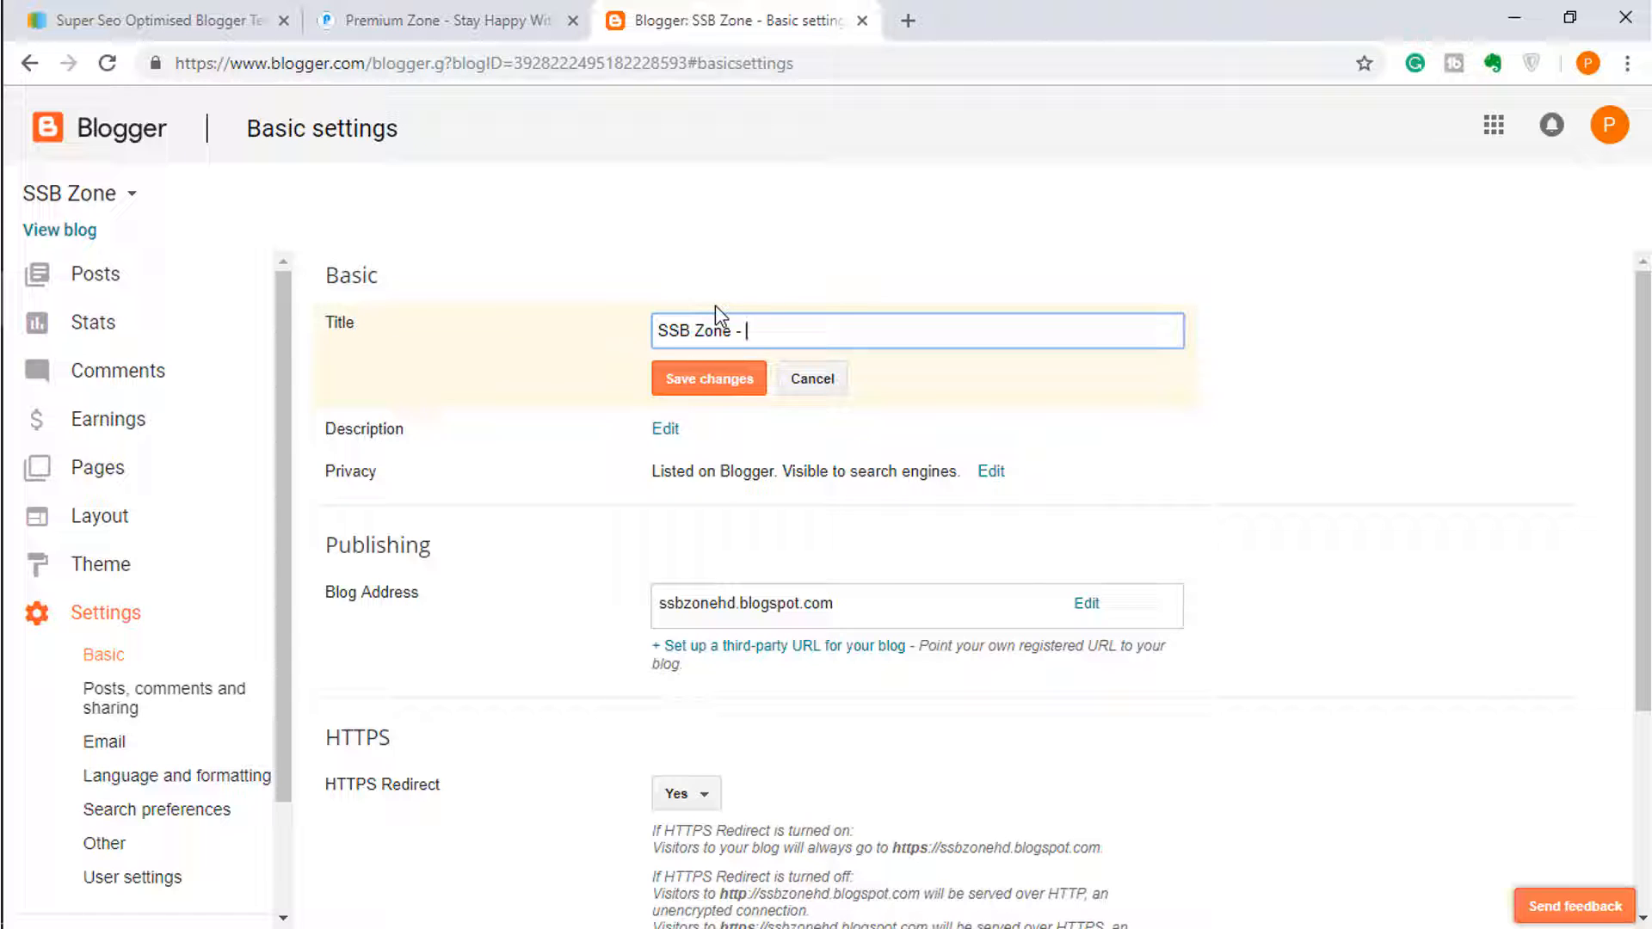
text(Earn Money Online)
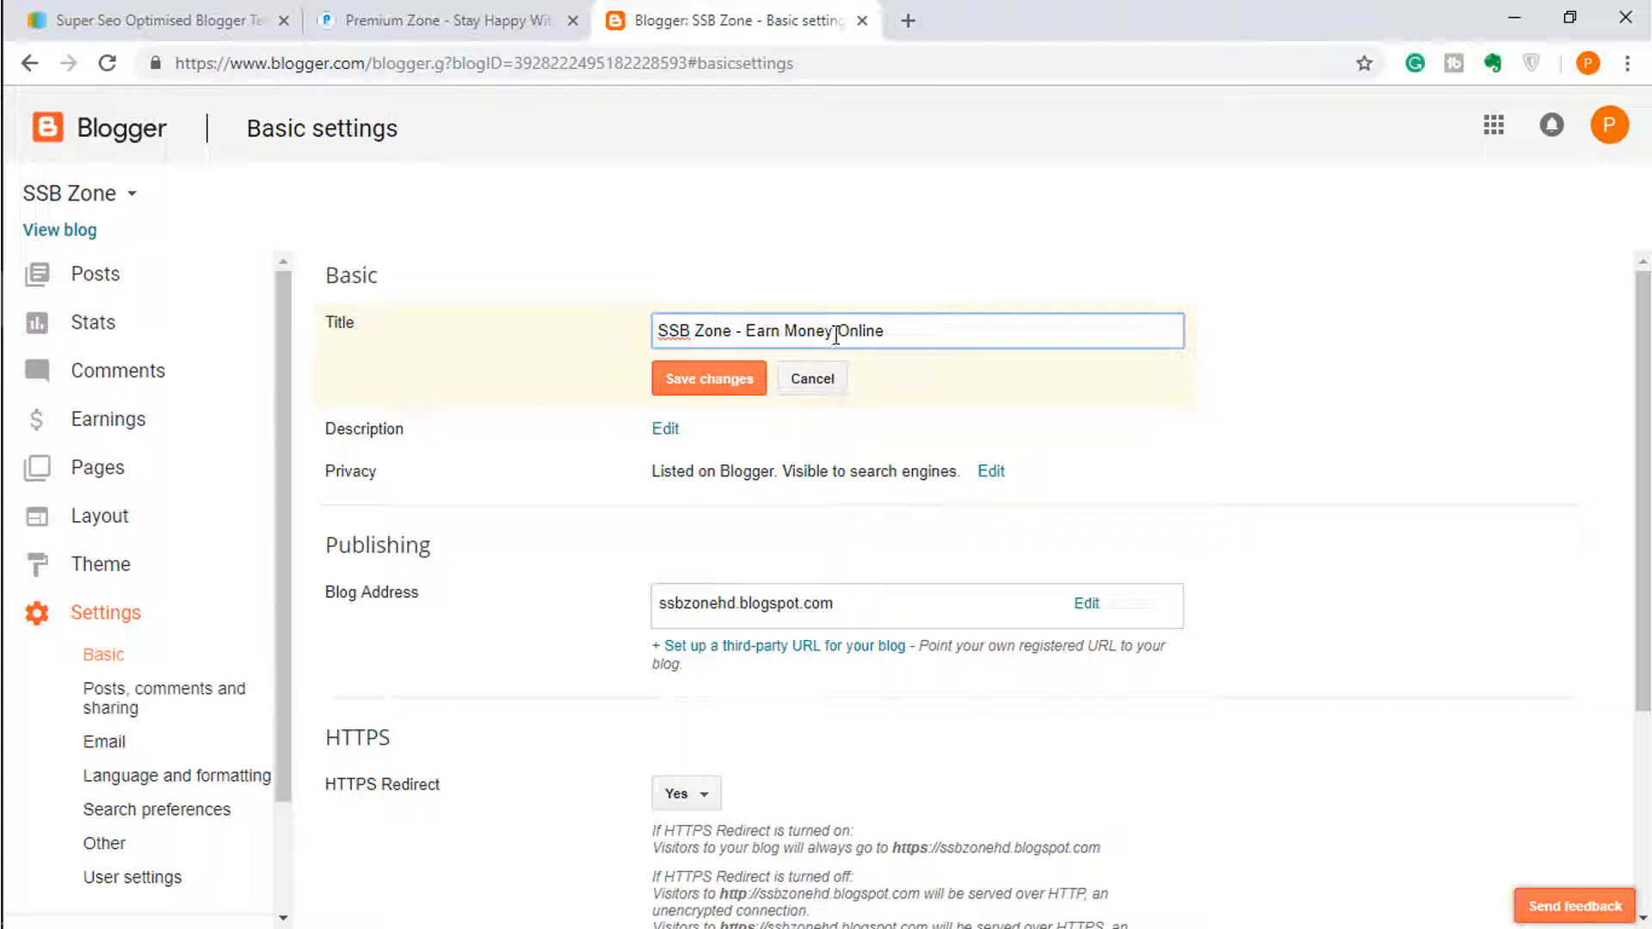
Step: Compare the title wording with the Premium Zone site and save the blog's new title
drag(748, 330, 900, 331)
click(900, 330)
click(523, 21)
scroll(516, 229, up, 6)
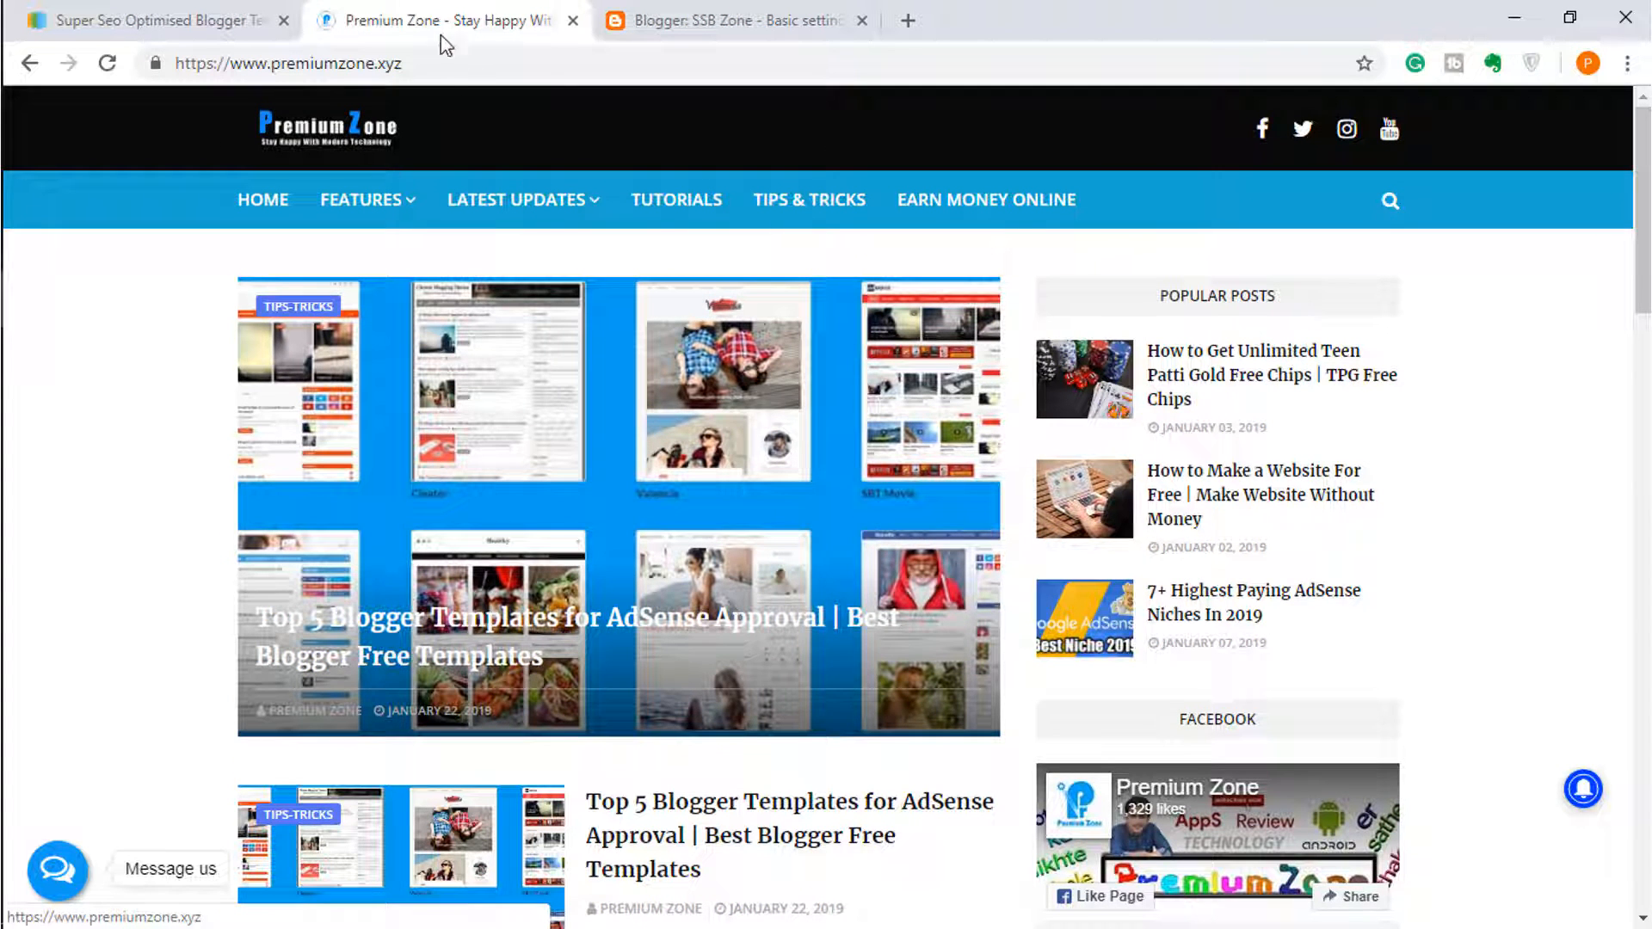
click(655, 18)
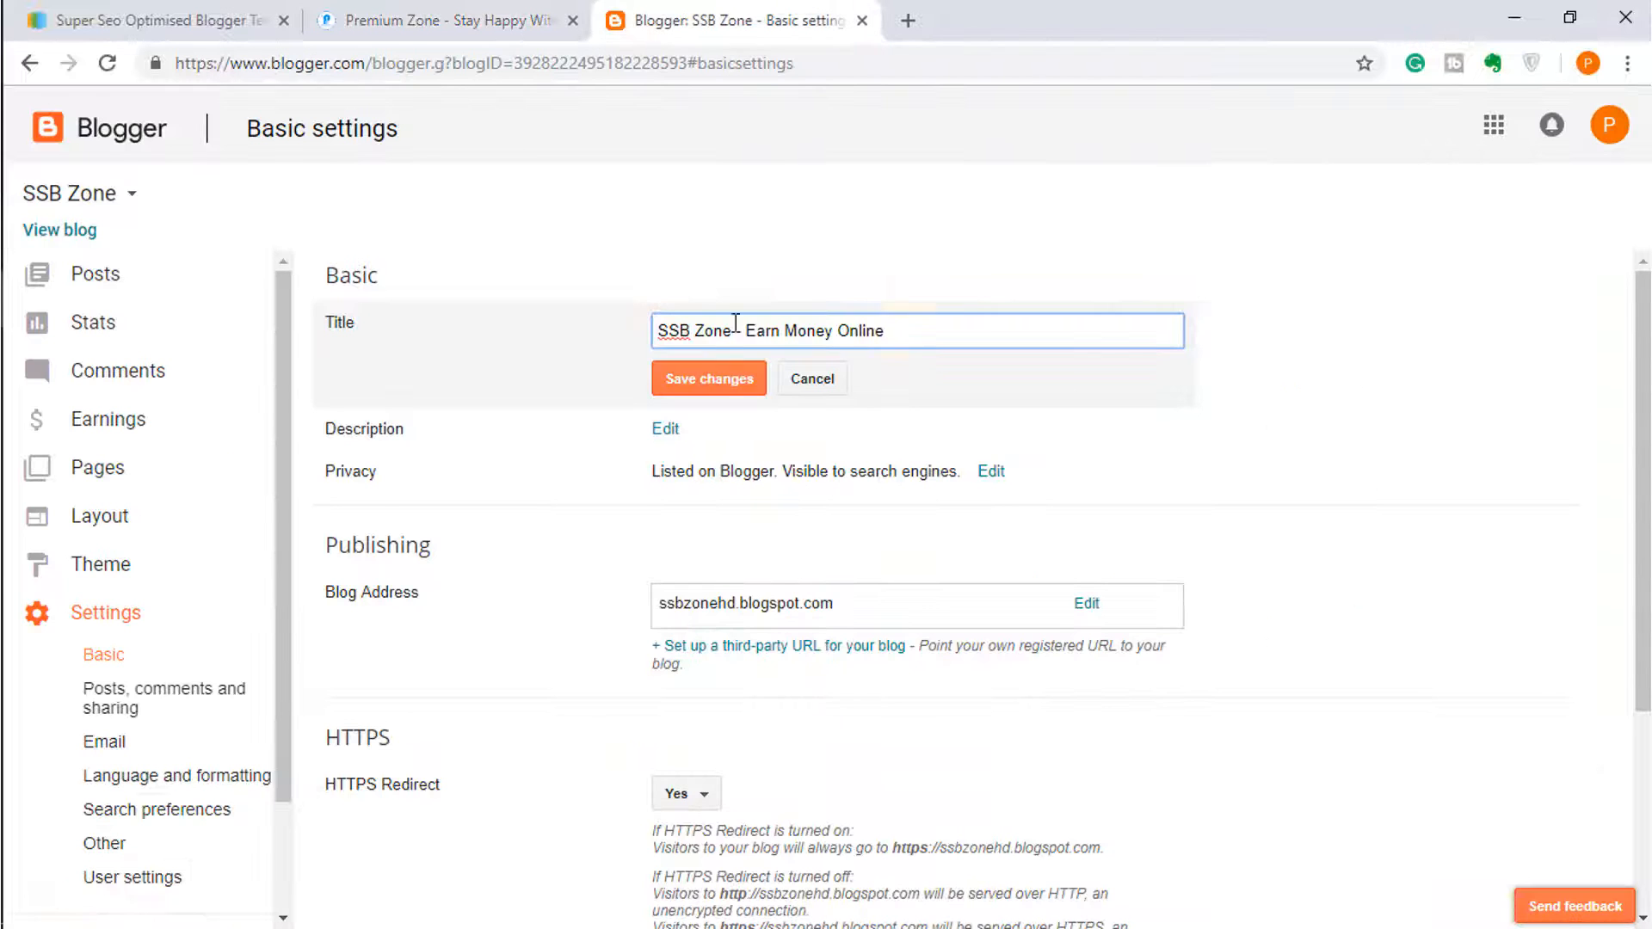
drag(760, 331, 947, 325)
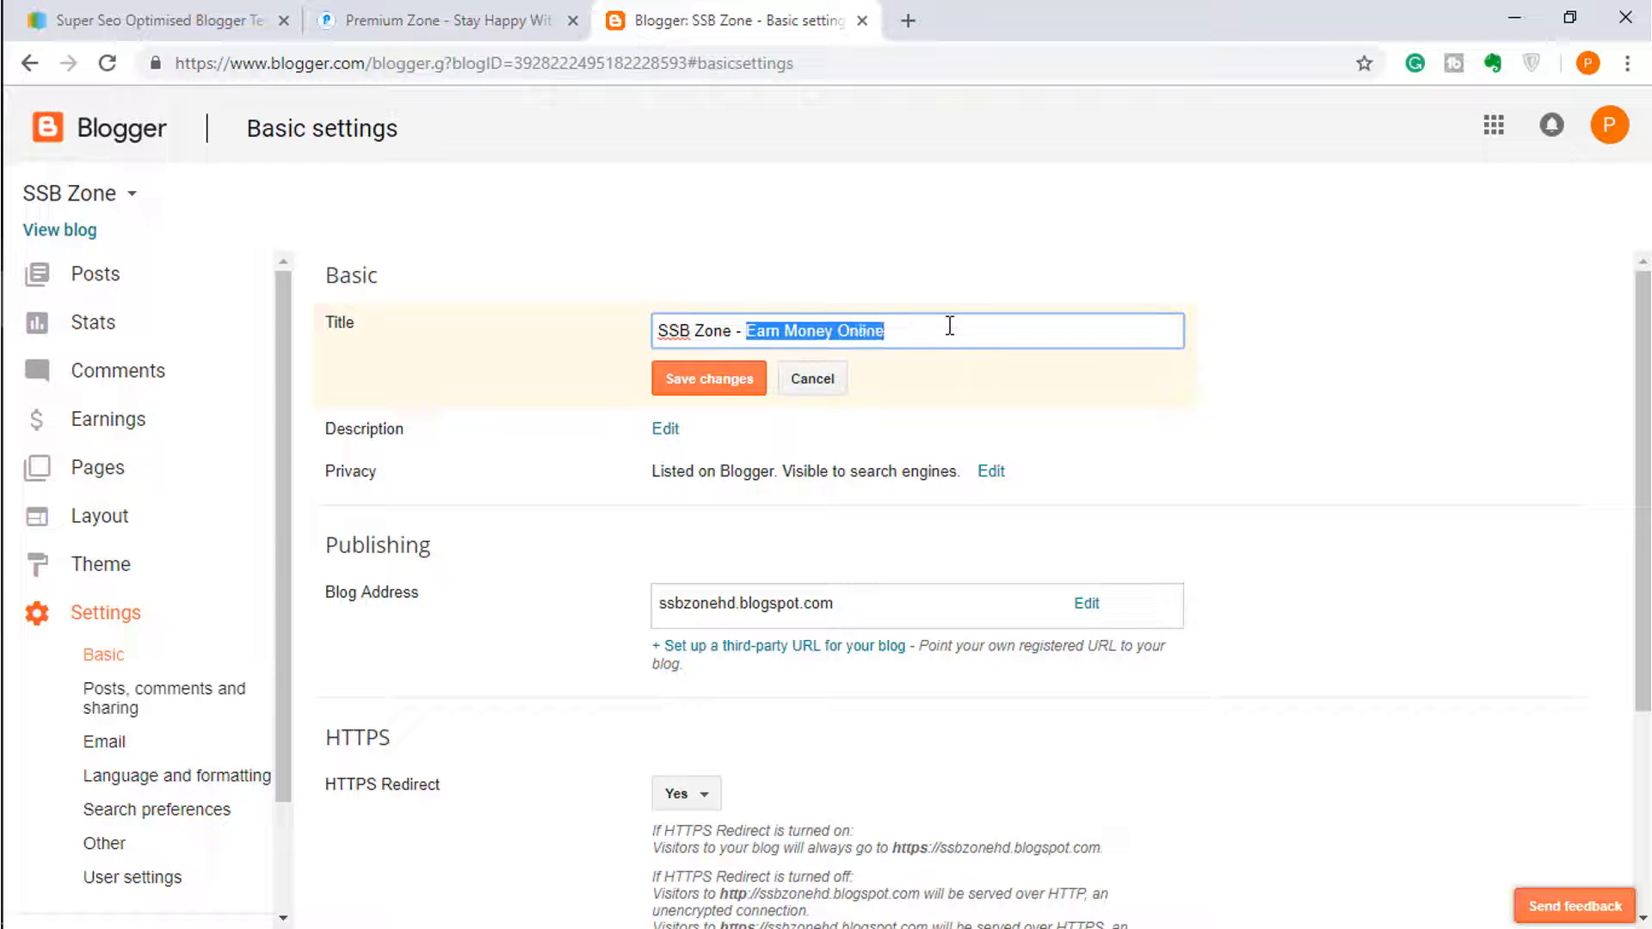
click(948, 324)
click(709, 381)
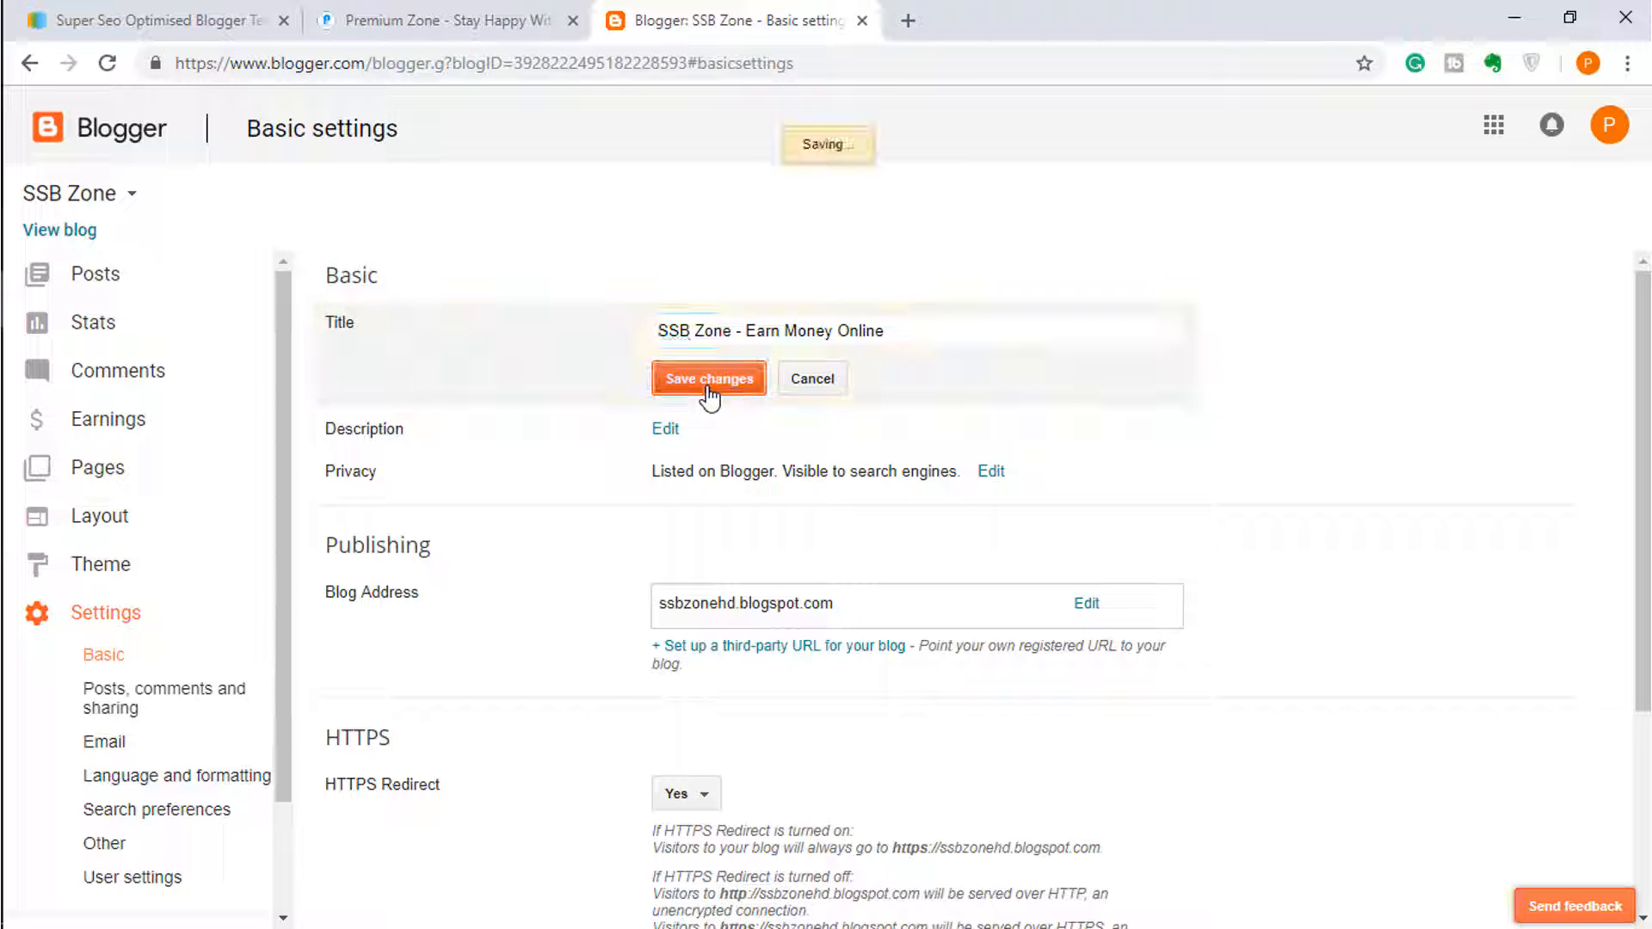
click(664, 430)
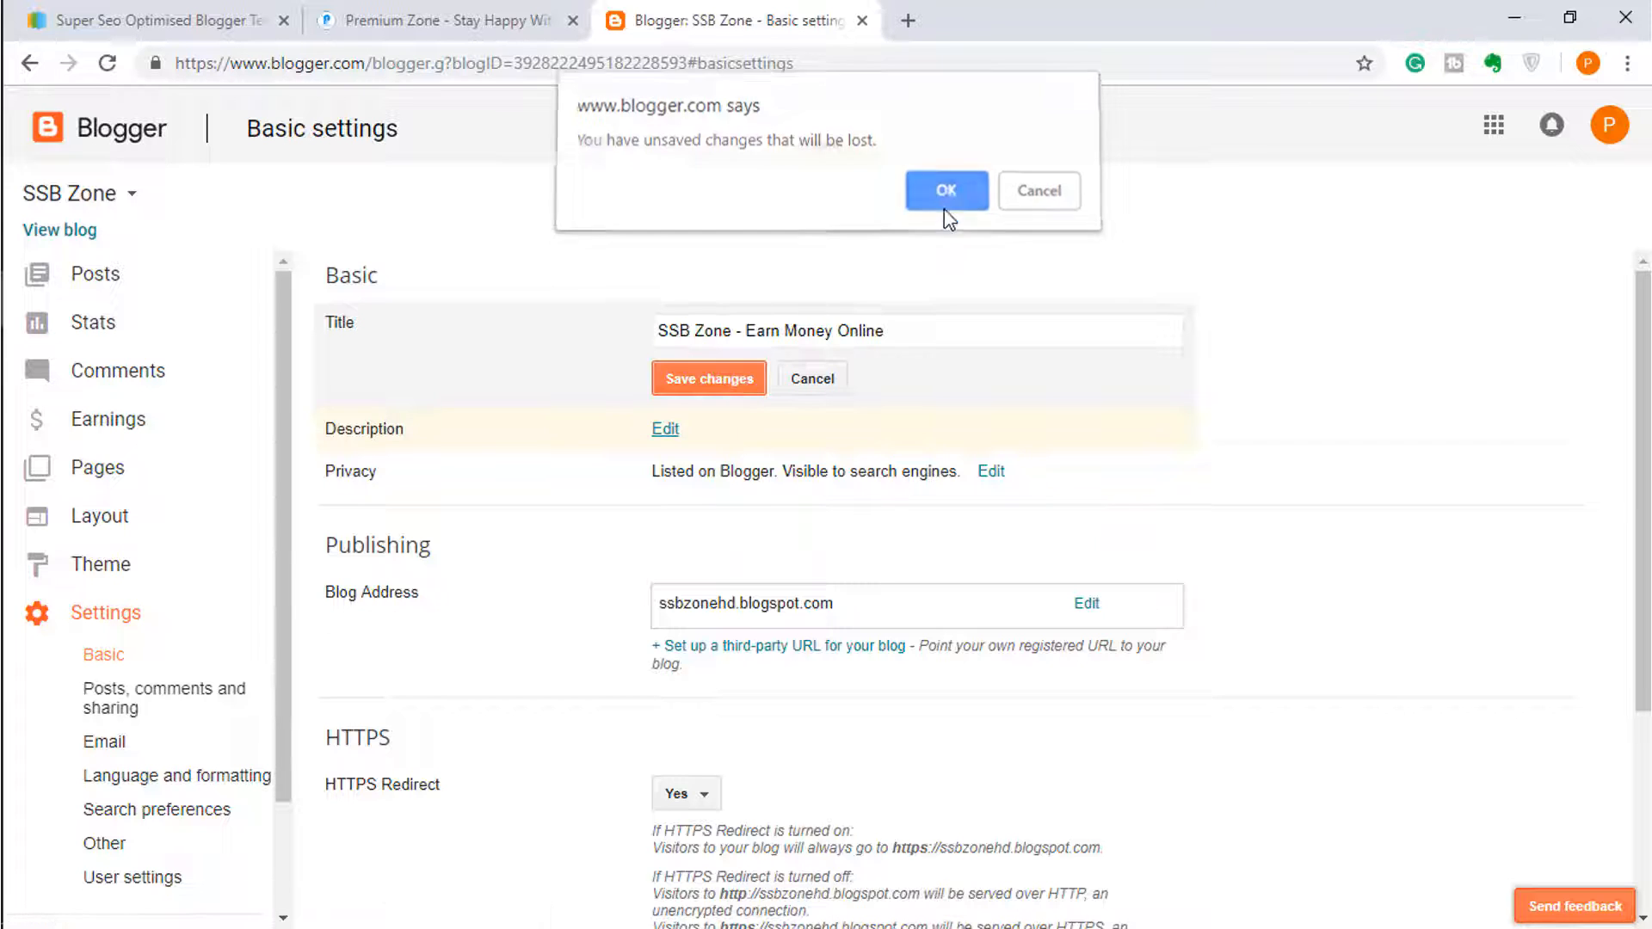
click(944, 210)
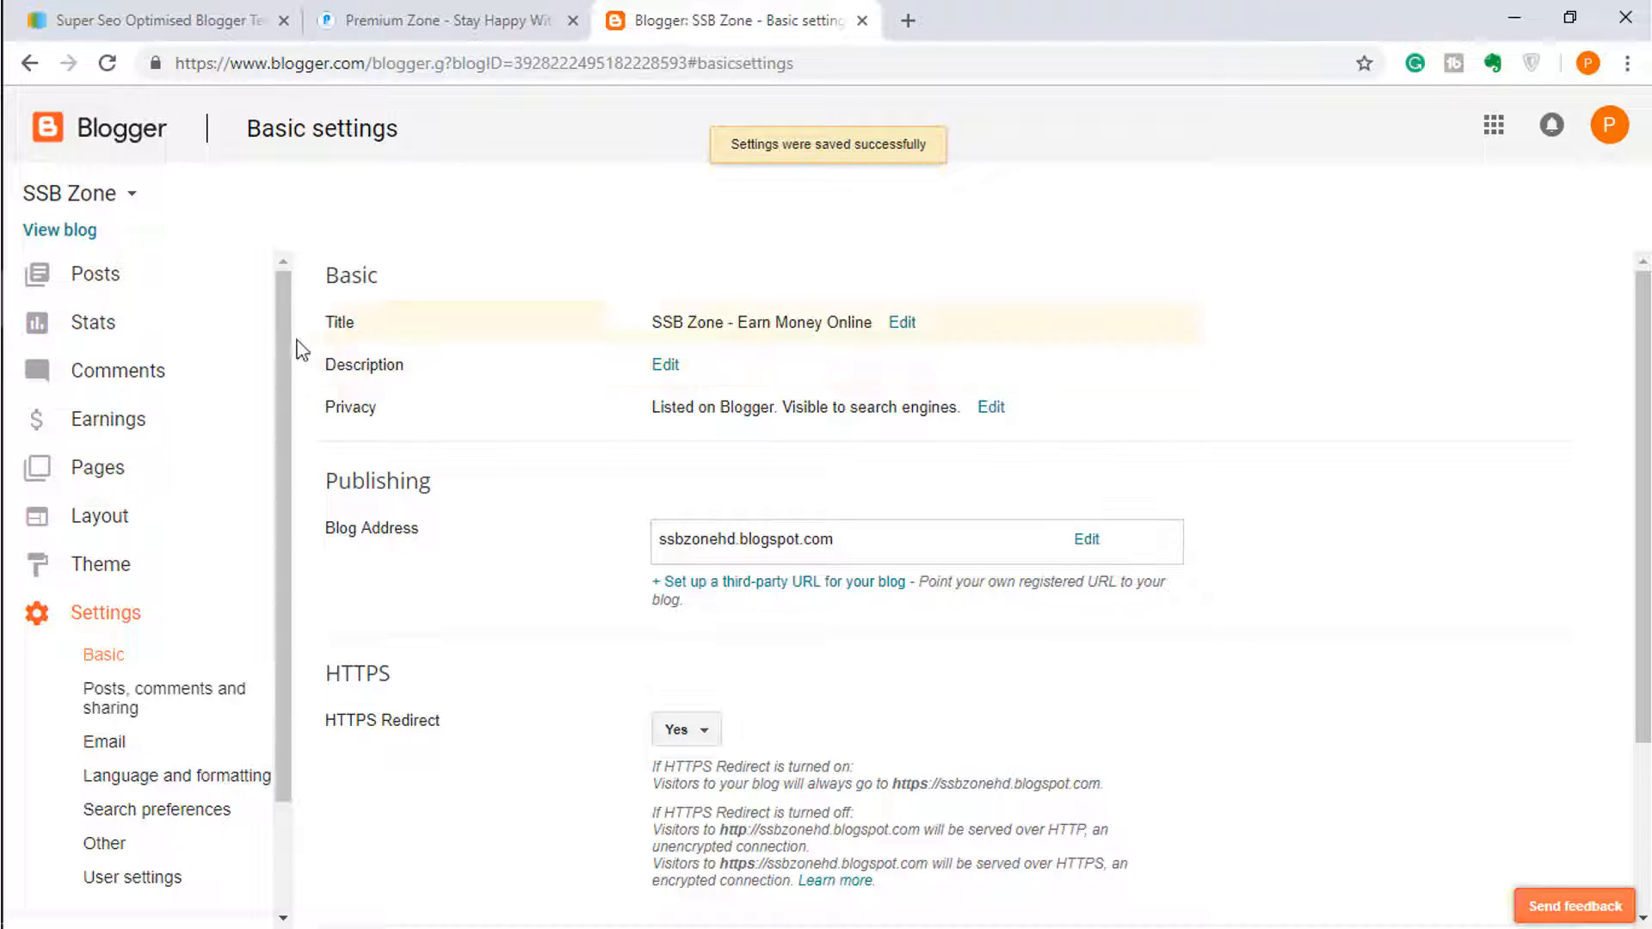
Step: Set the blog description to "This Blog all about Technology news, Trending Application Review & Many more things about Technology." and save it
drag(354, 364, 463, 370)
click(727, 371)
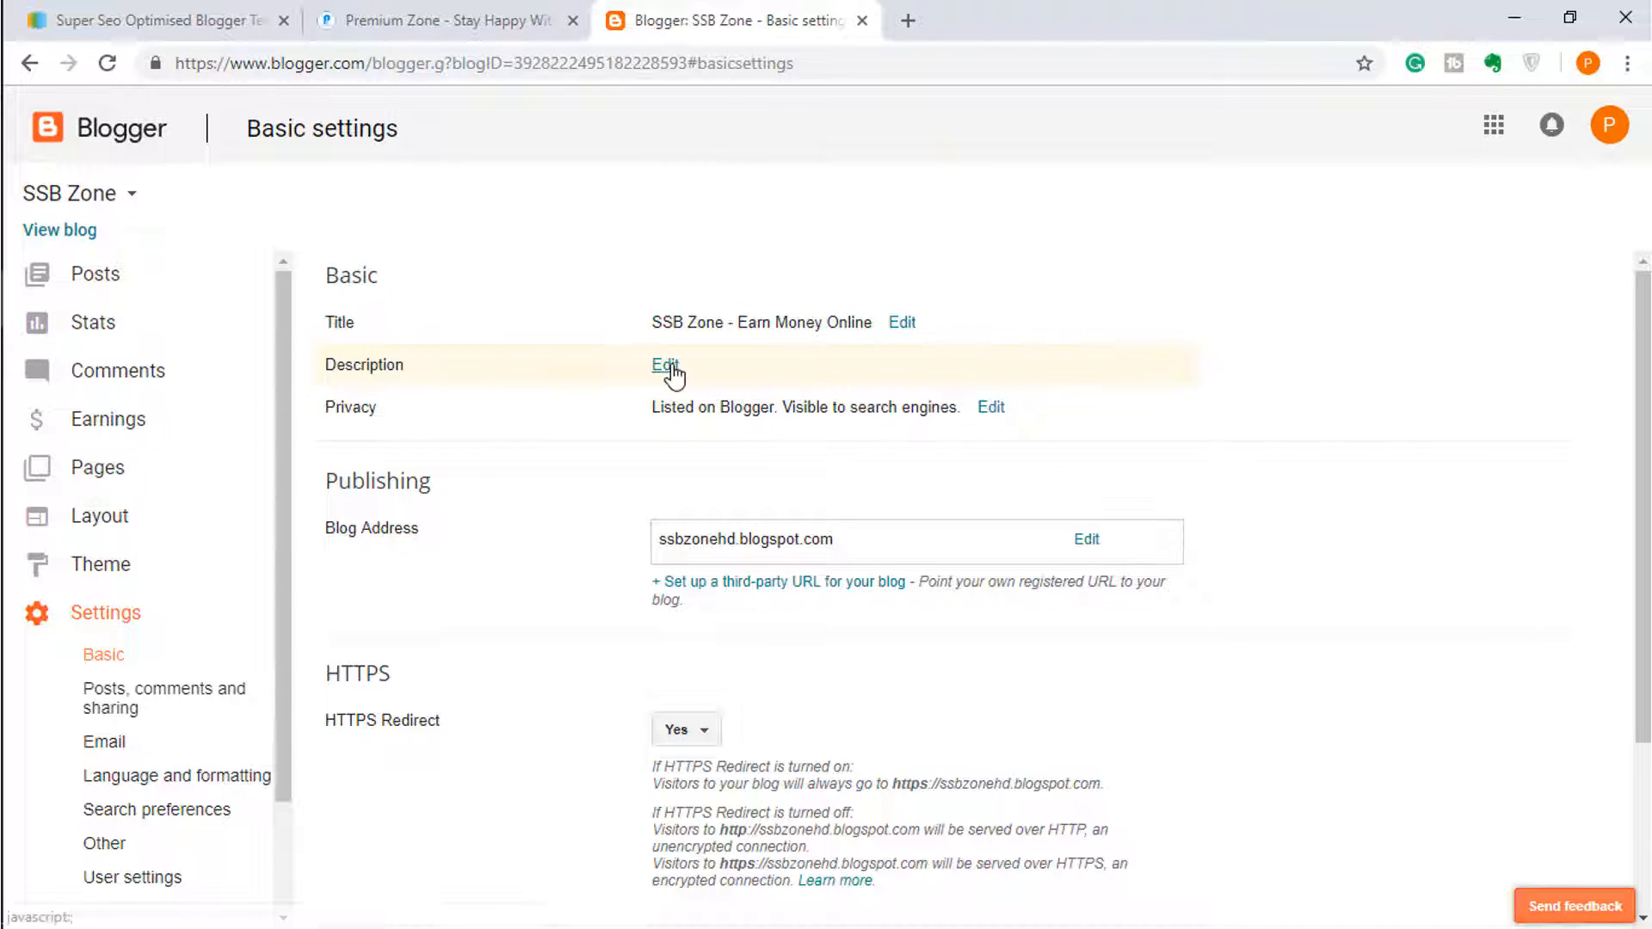
click(668, 367)
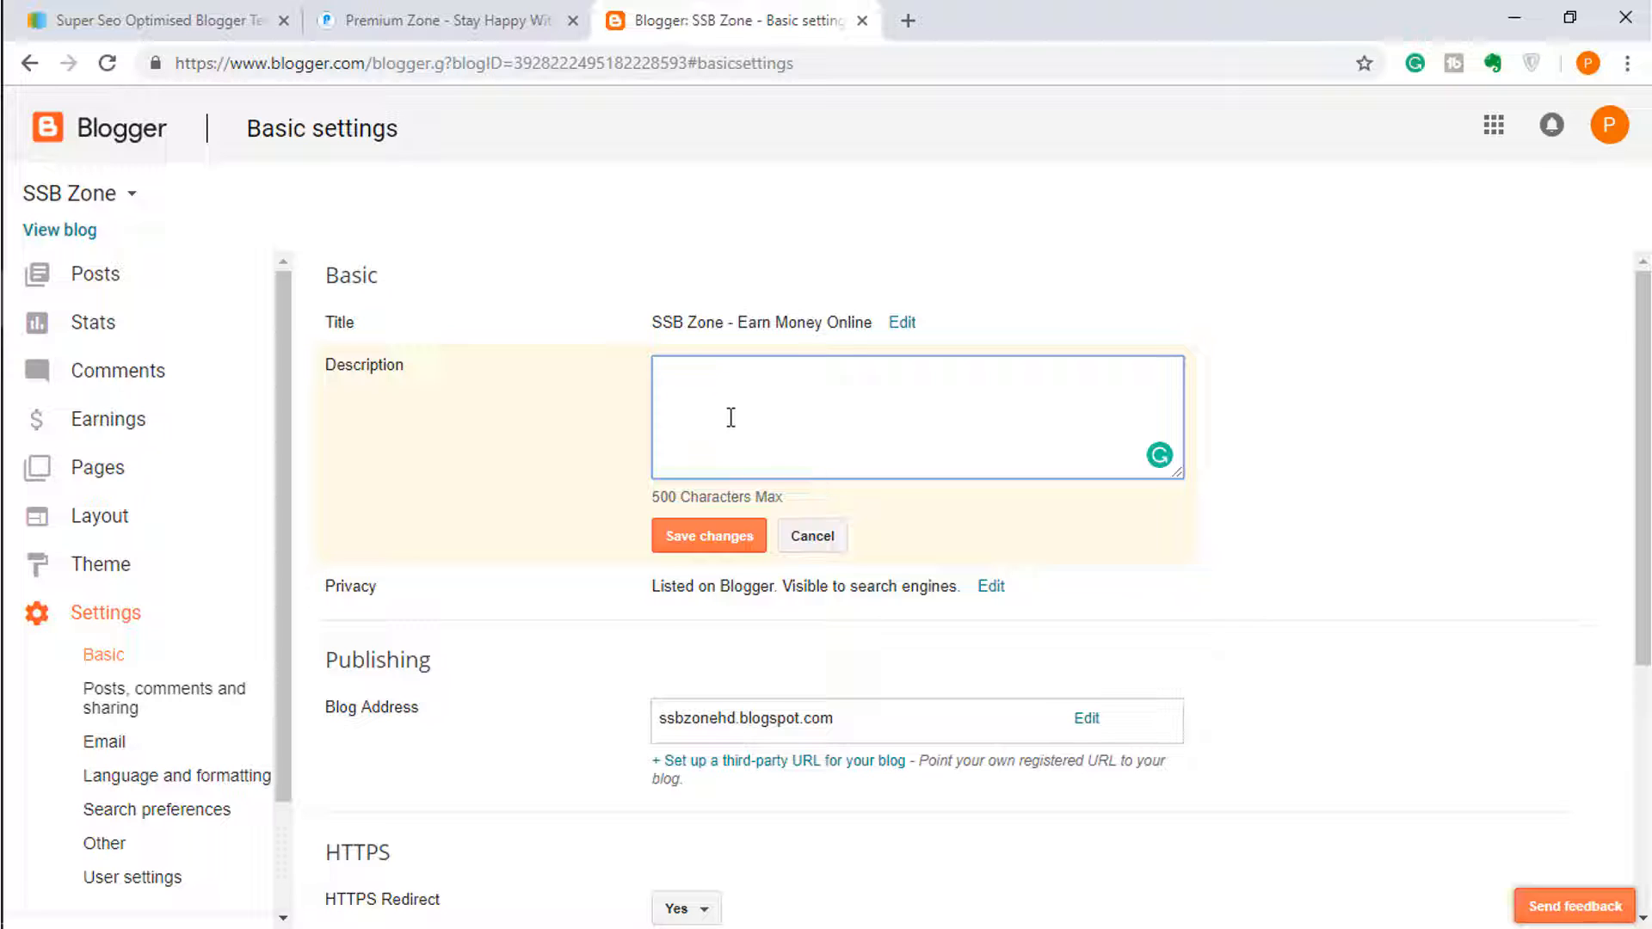
drag(656, 497, 751, 493)
click(751, 494)
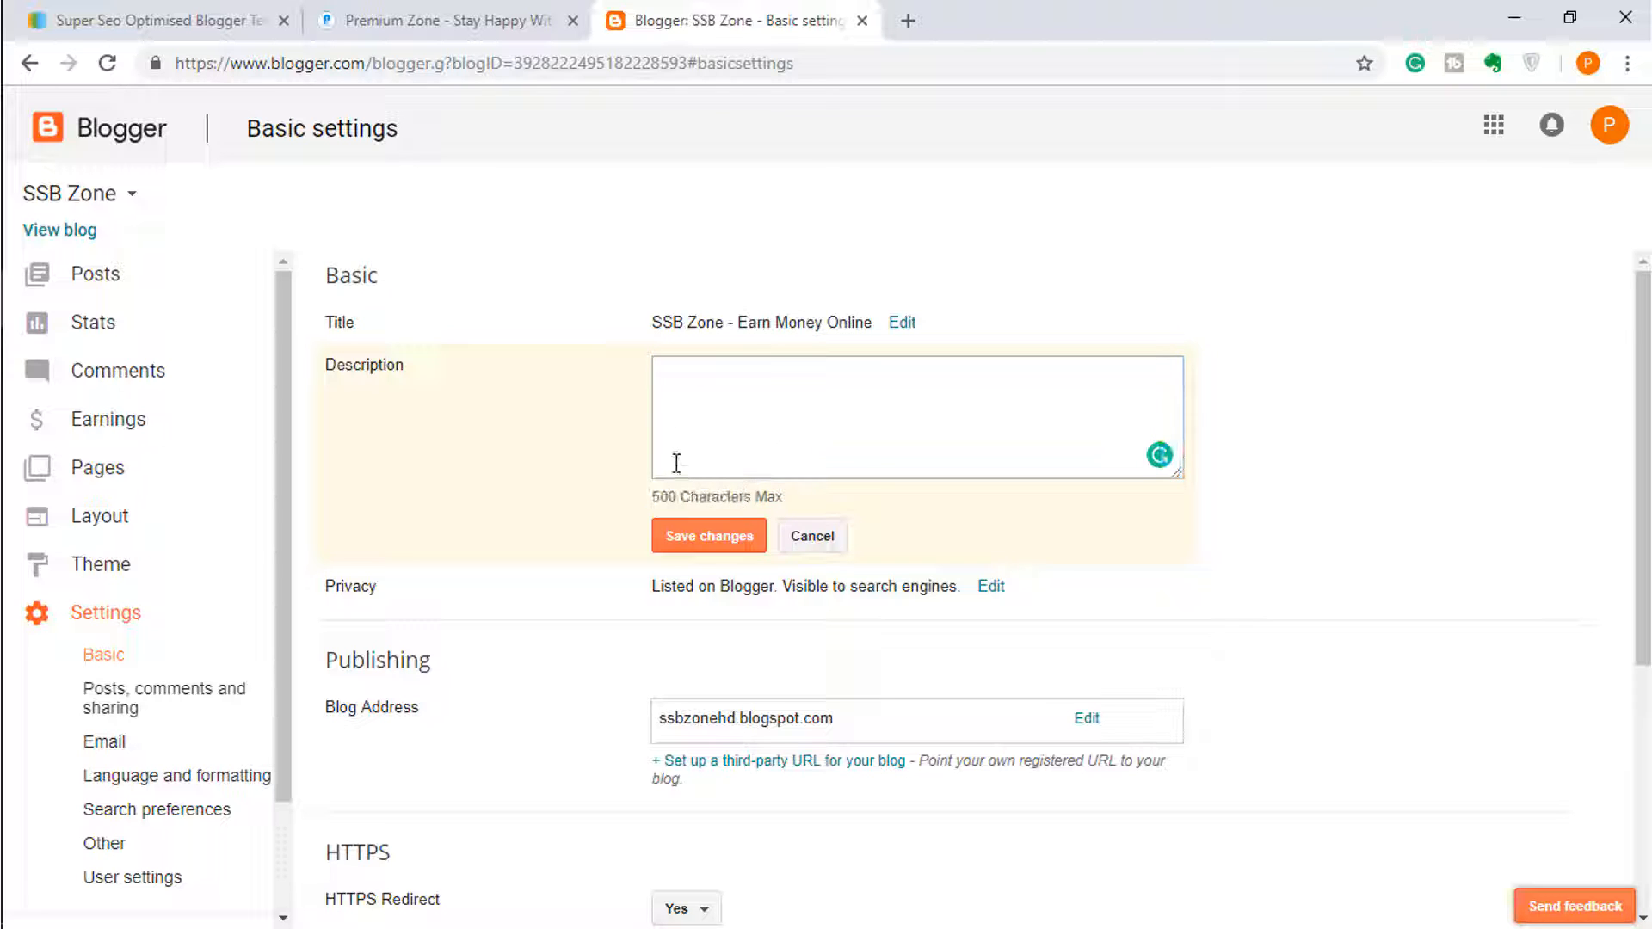
click(661, 378)
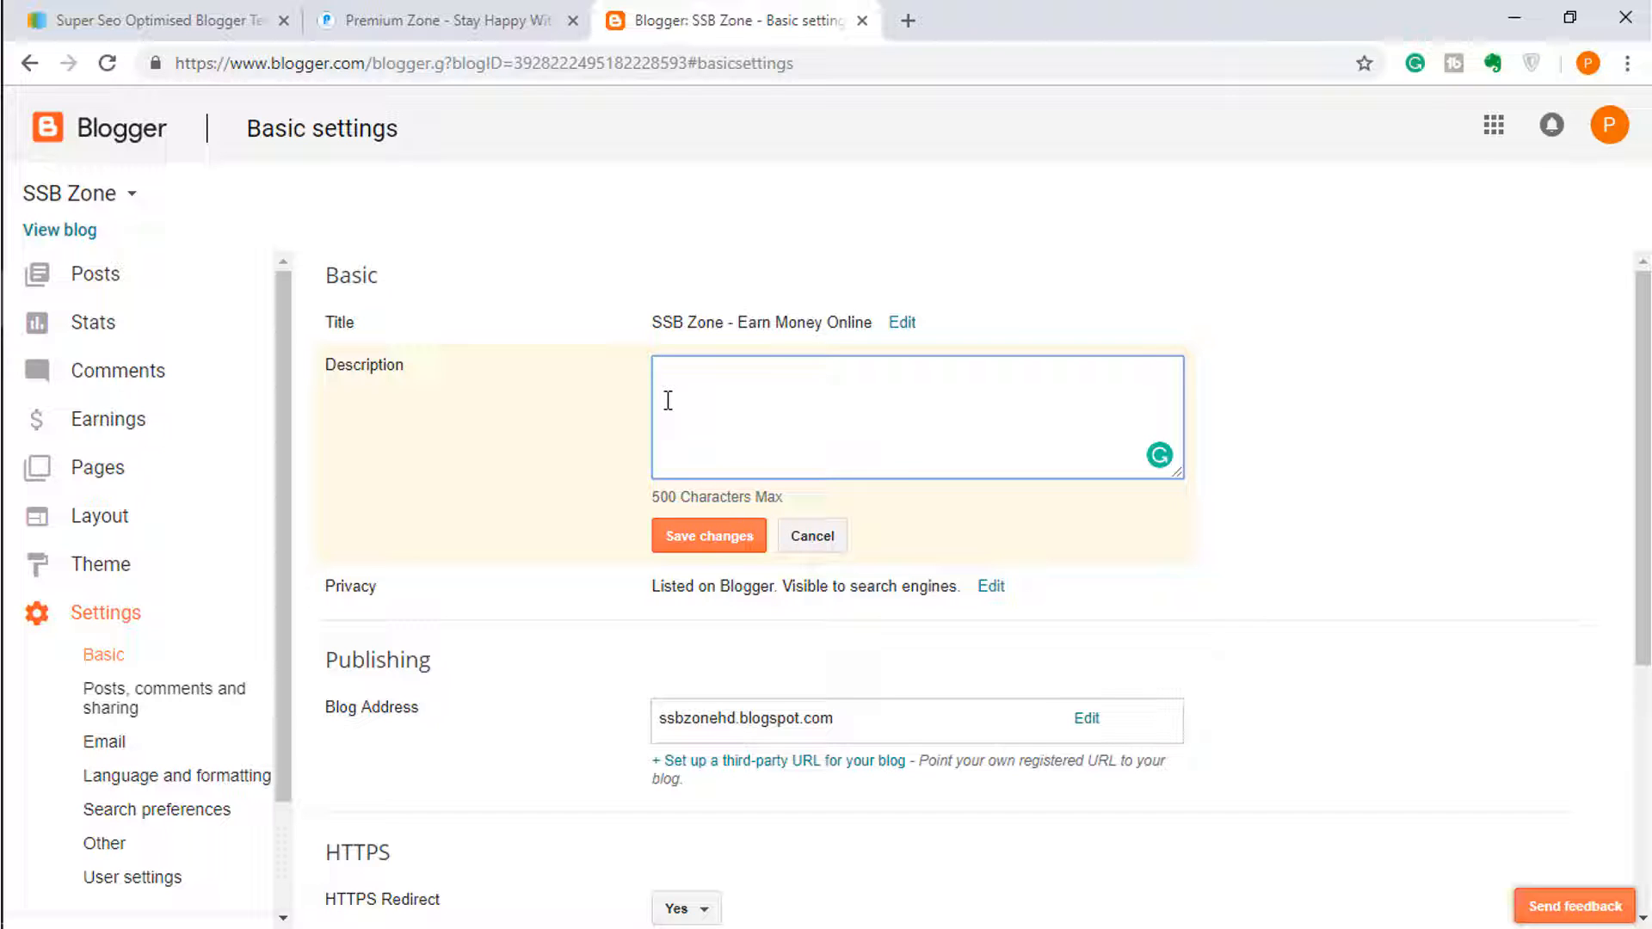
text(This Blog all about Technology news, Trending Application Review & Many more things about Technology.)
click(705, 541)
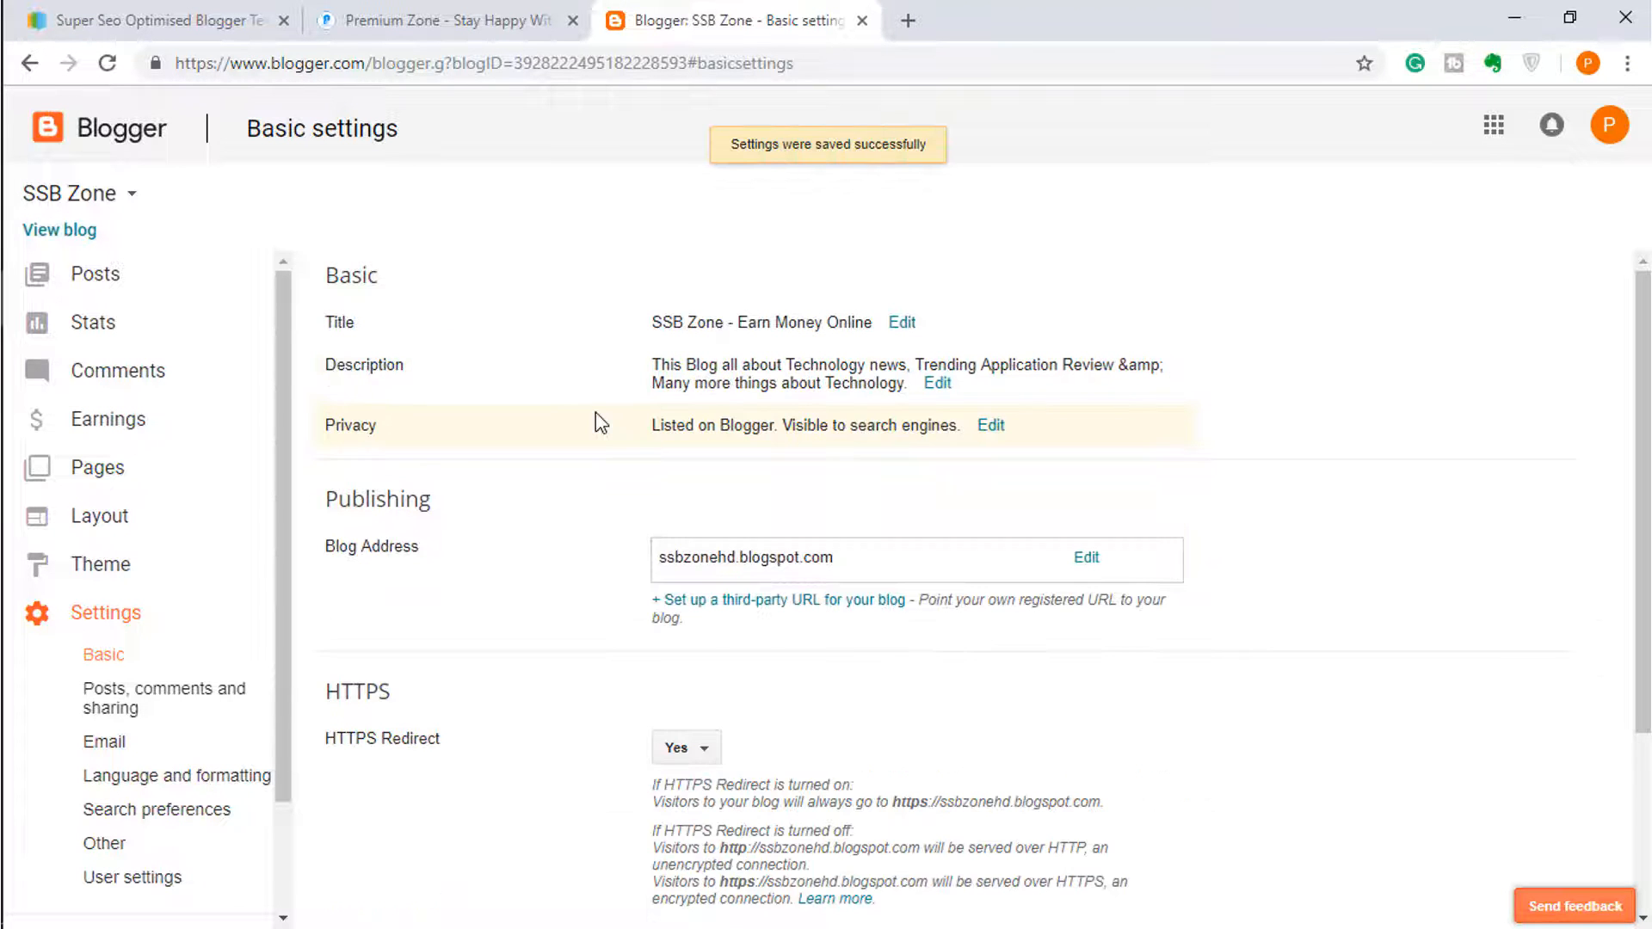
drag(653, 365, 809, 383)
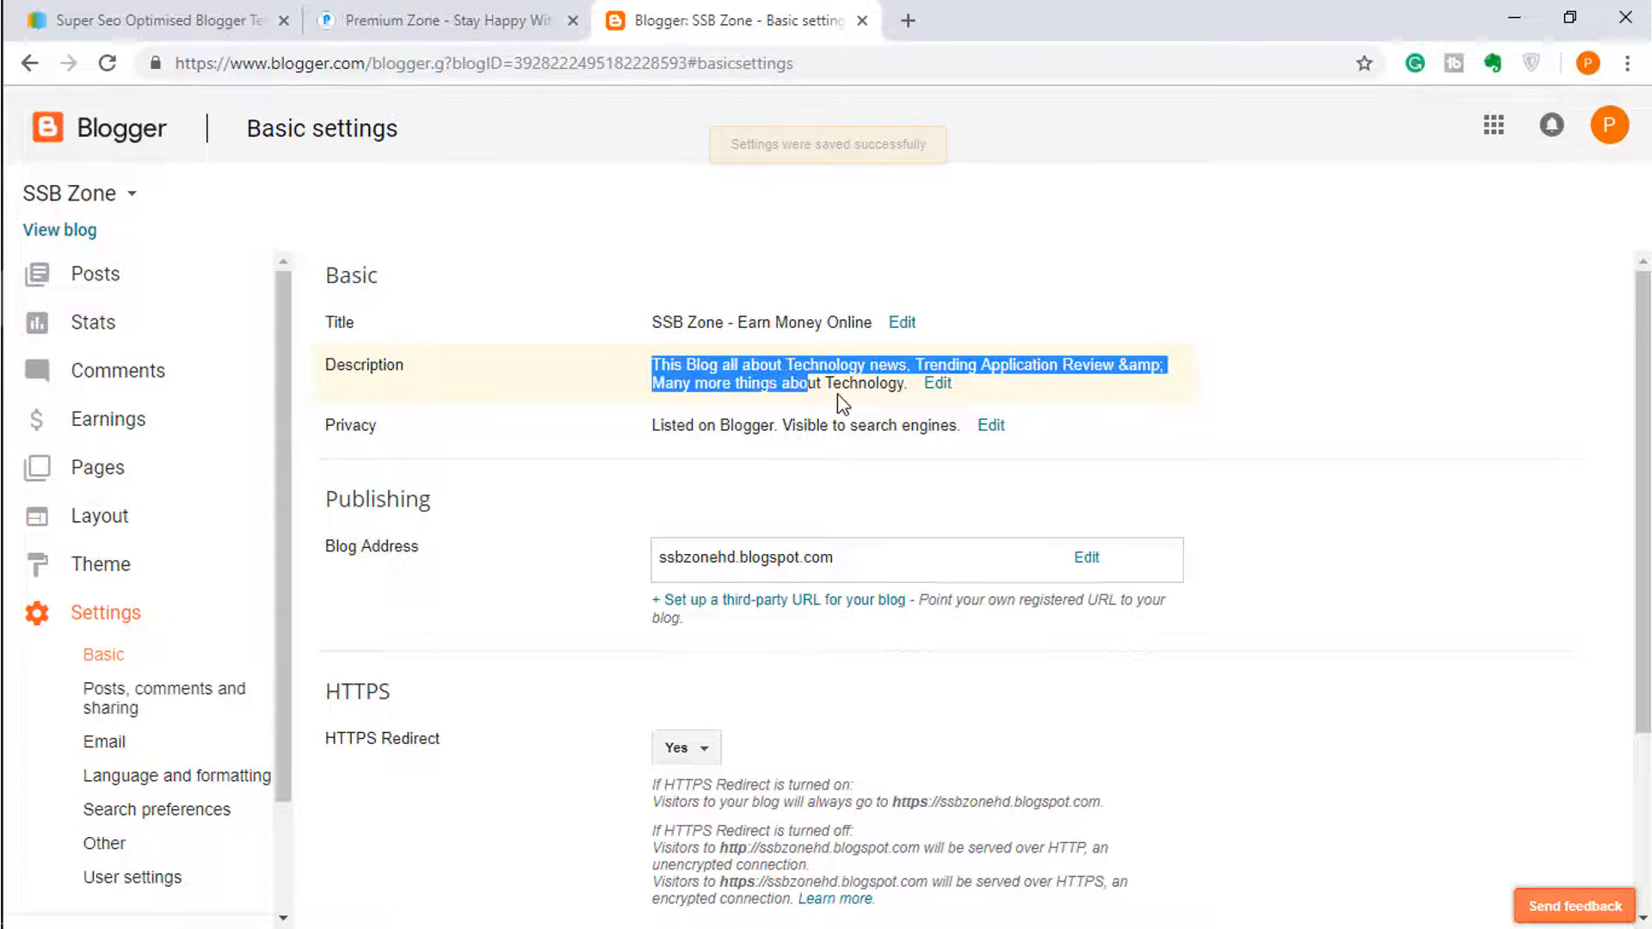
click(842, 403)
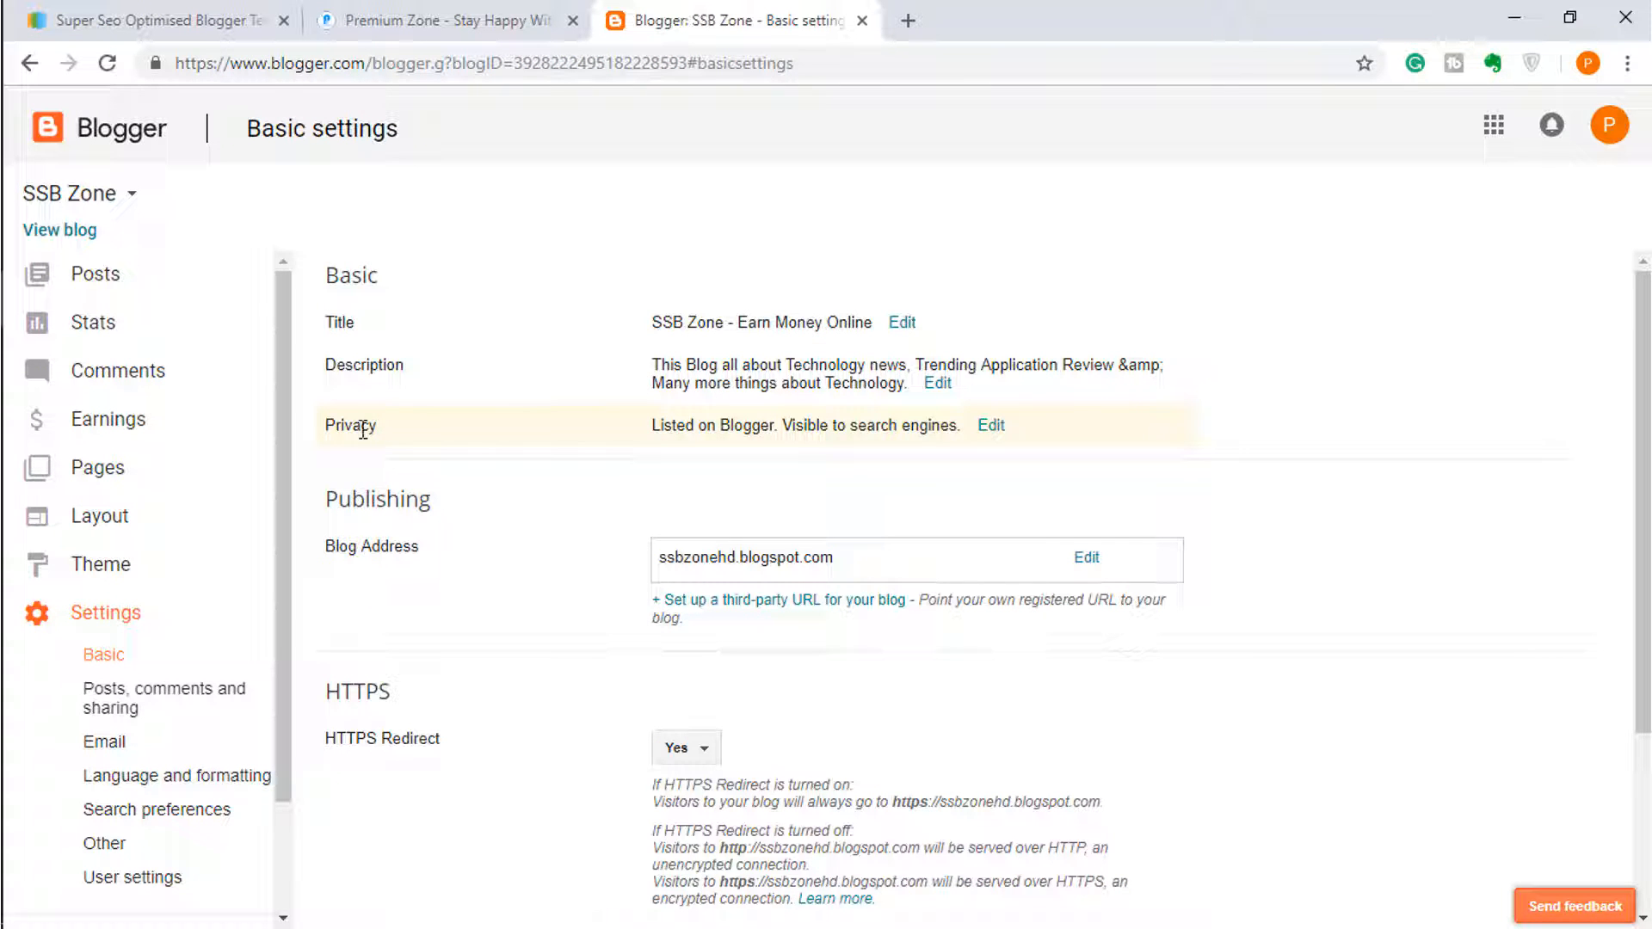
Step: Save the privacy settings with both Blogger listing and search engine visibility set to Yes
click(989, 427)
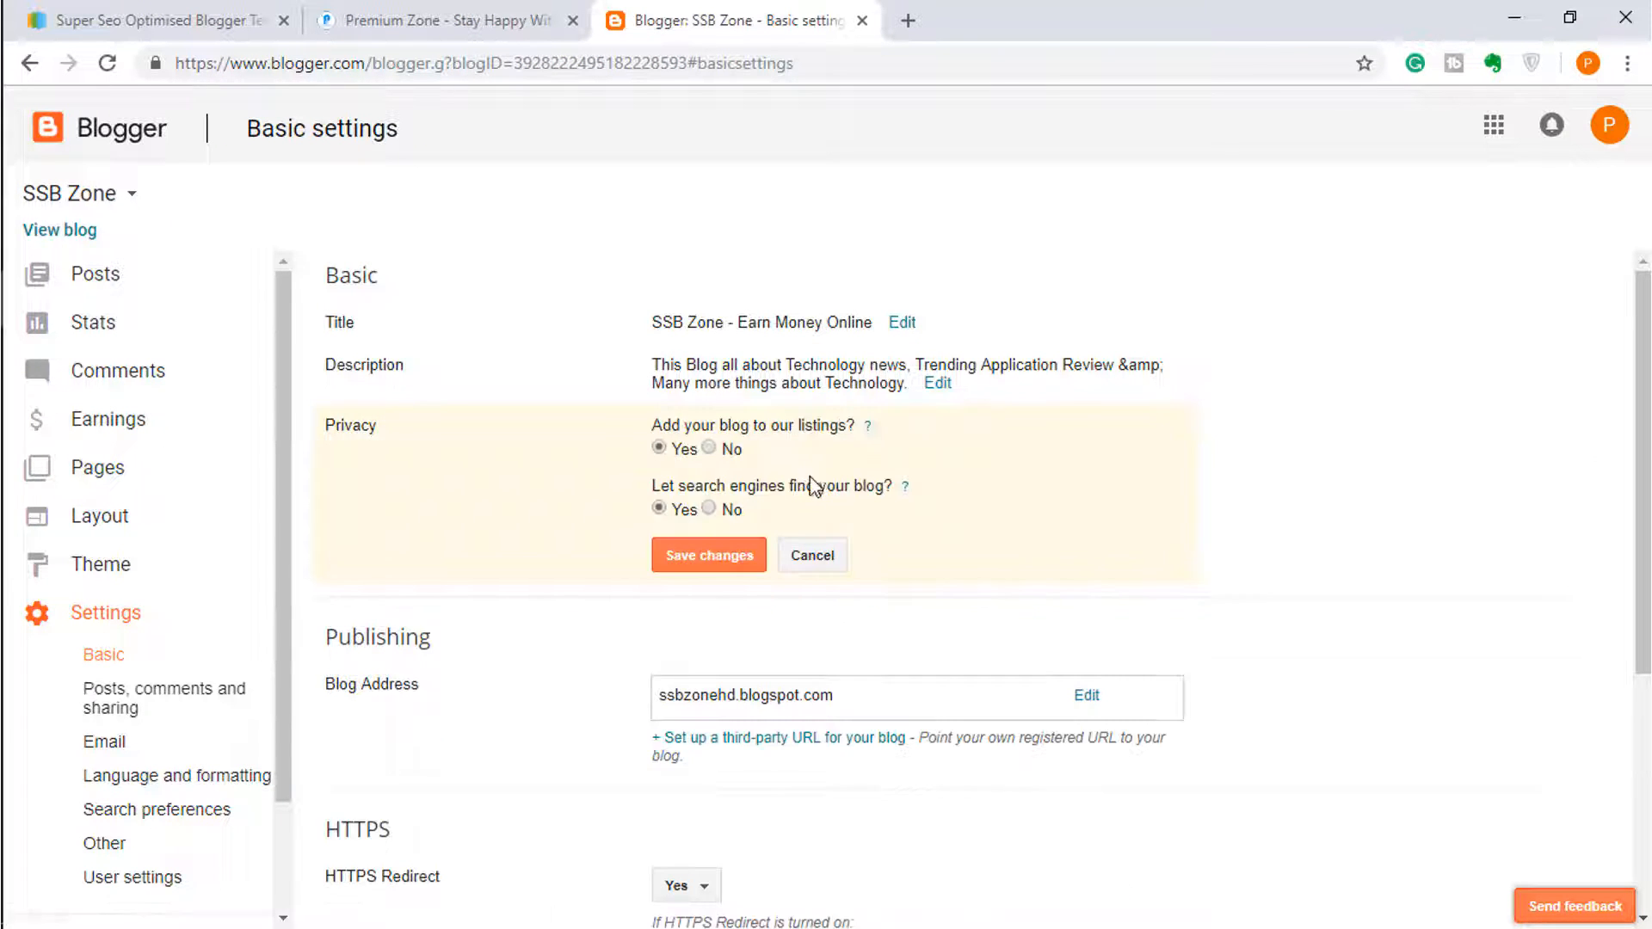
drag(668, 419, 836, 424)
click(711, 557)
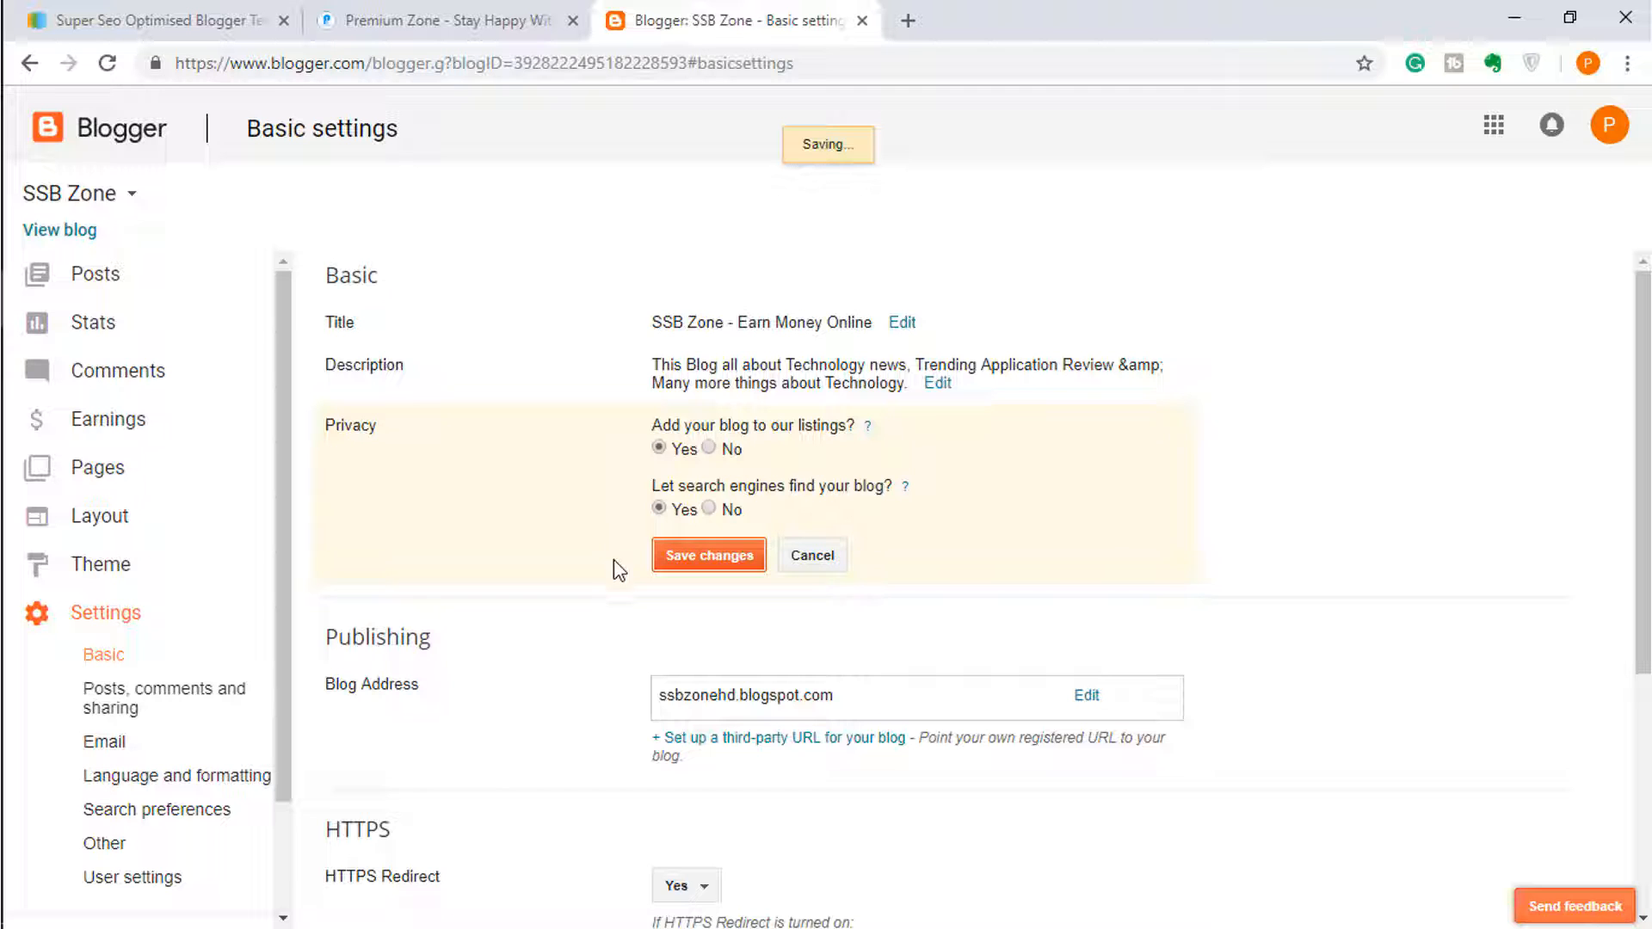
Step: Review the blog address in the publishing settings
scroll(613, 591, down, 1)
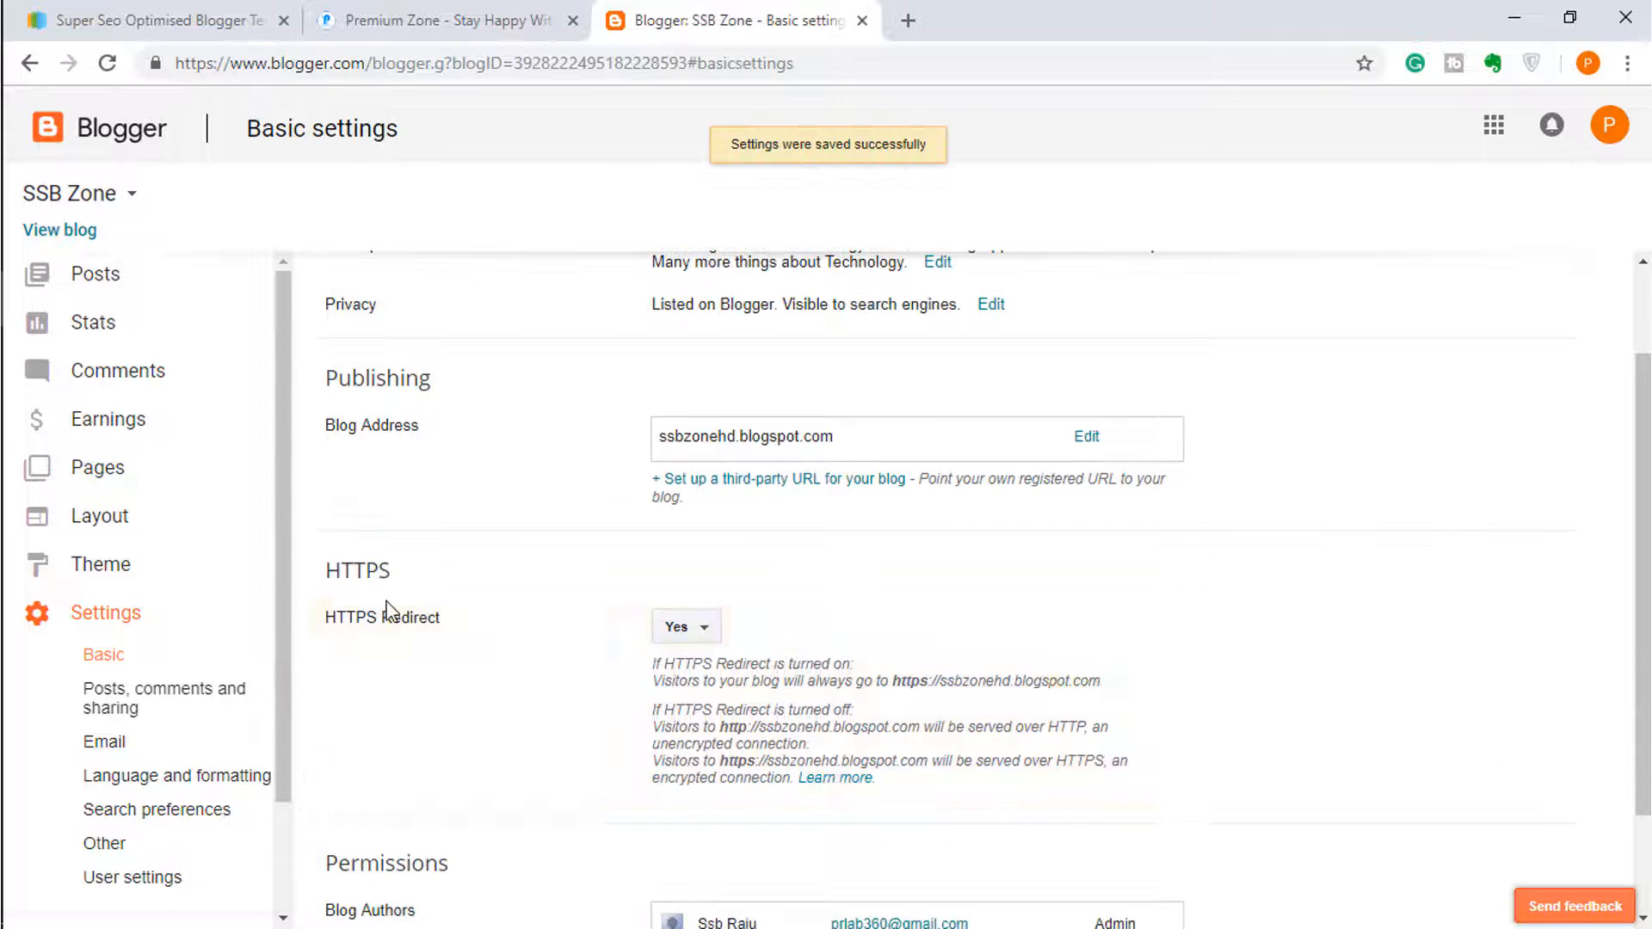
drag(358, 431, 417, 425)
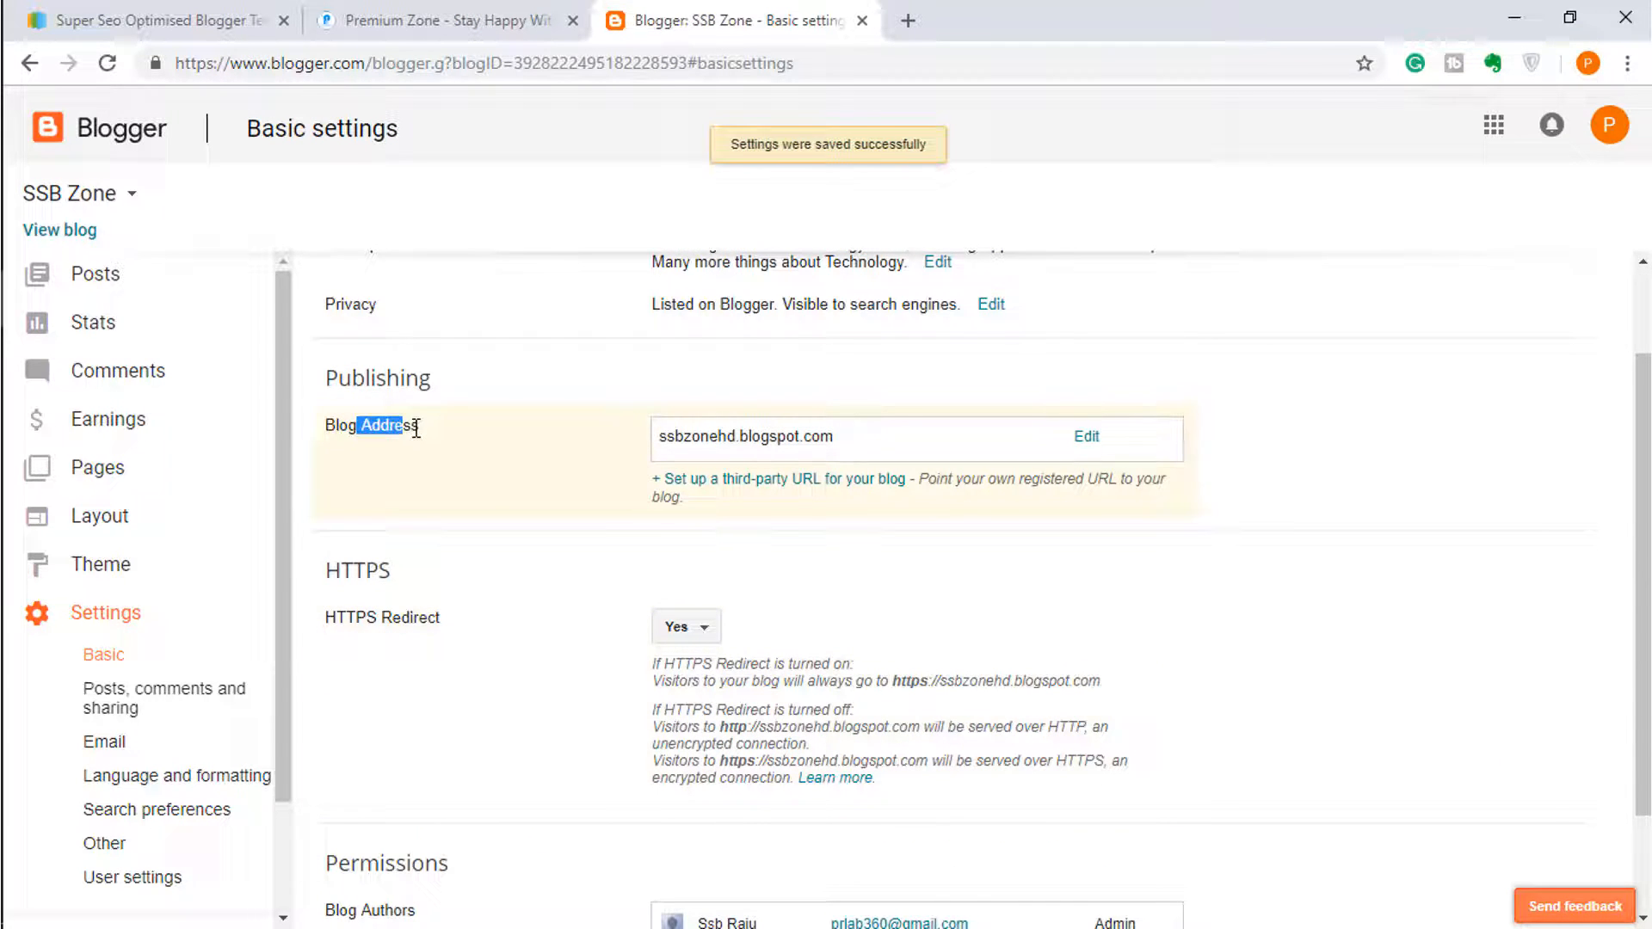
click(479, 483)
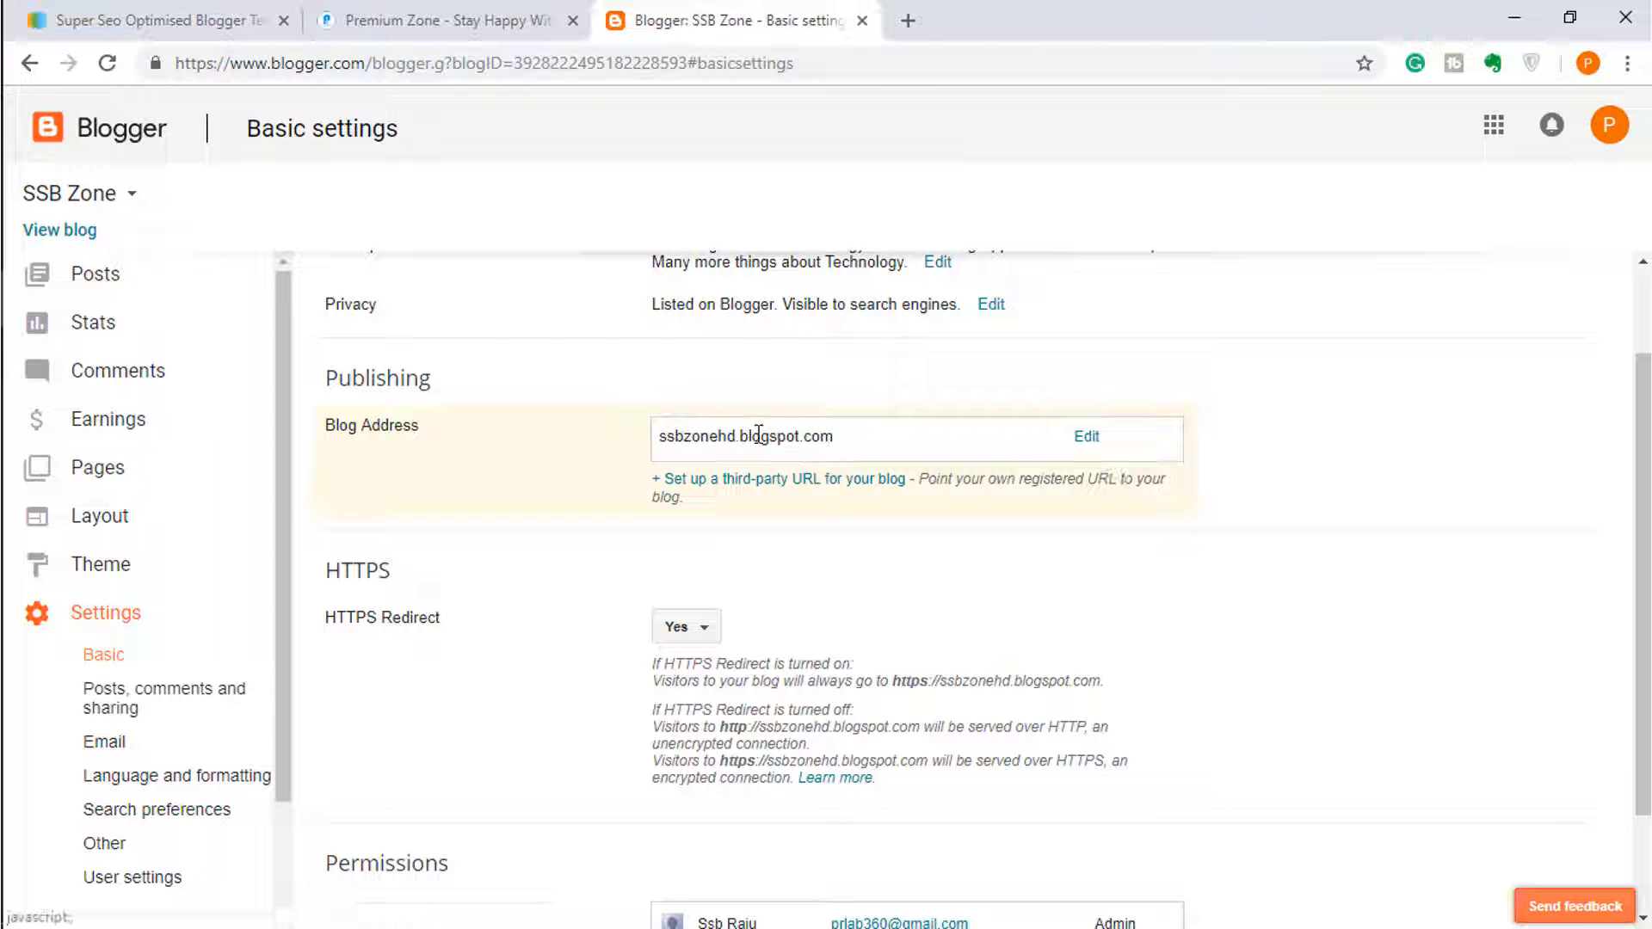
drag(674, 435, 829, 436)
click(838, 432)
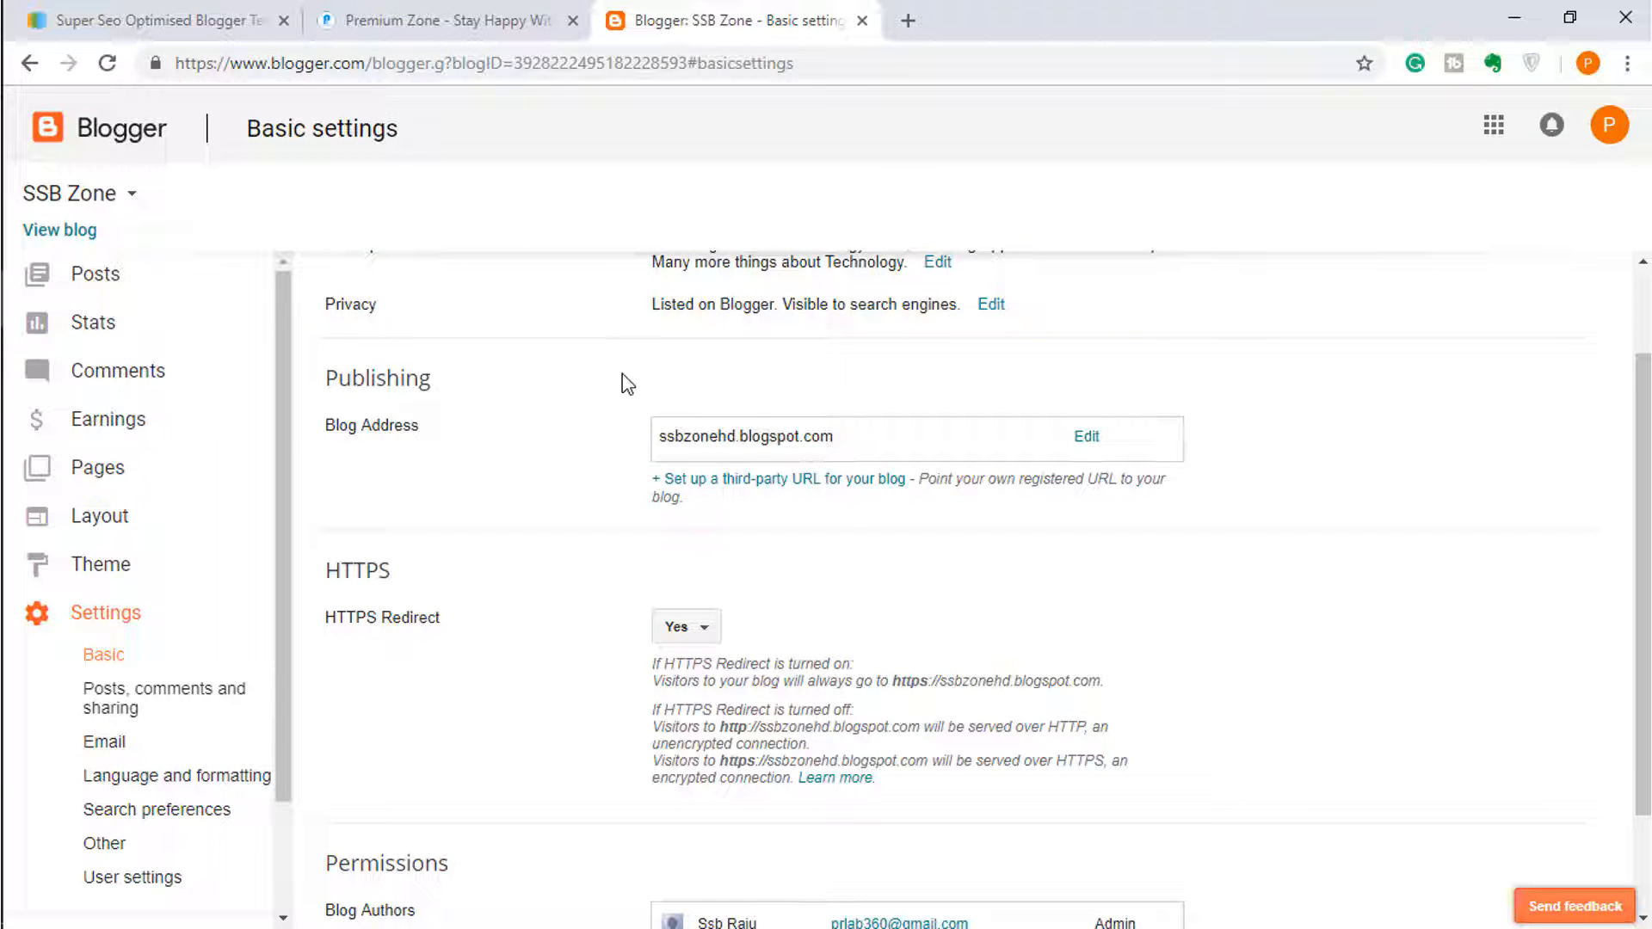
Step: Examine the editable blog address and the third-party domain settings without saving anything
click(1086, 436)
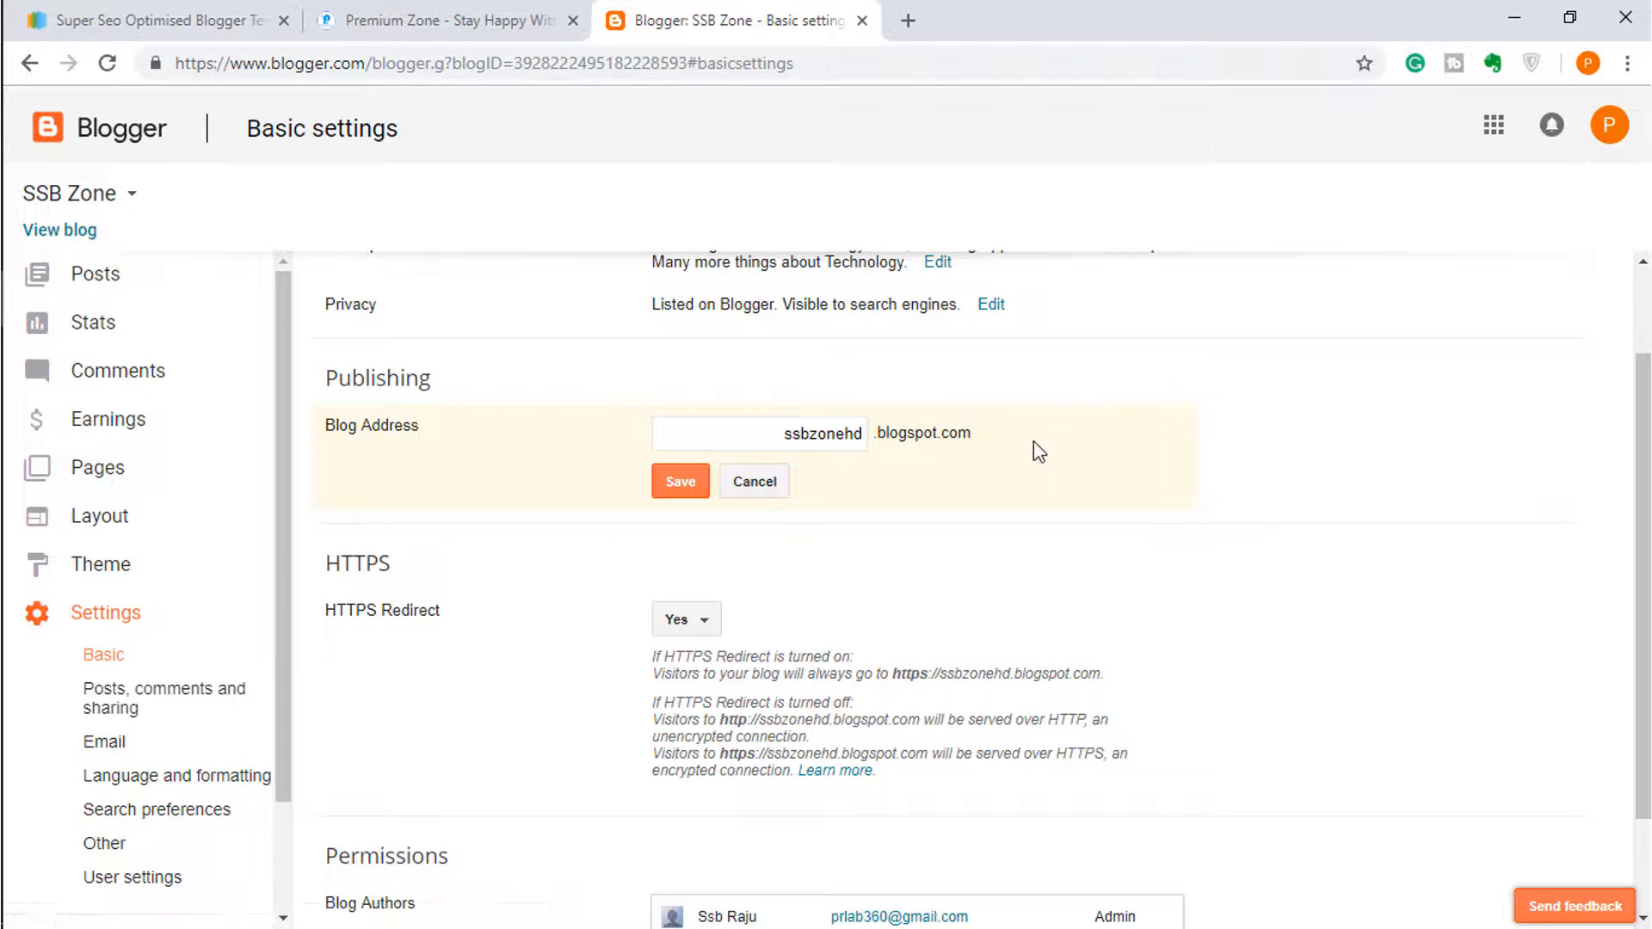
click(757, 483)
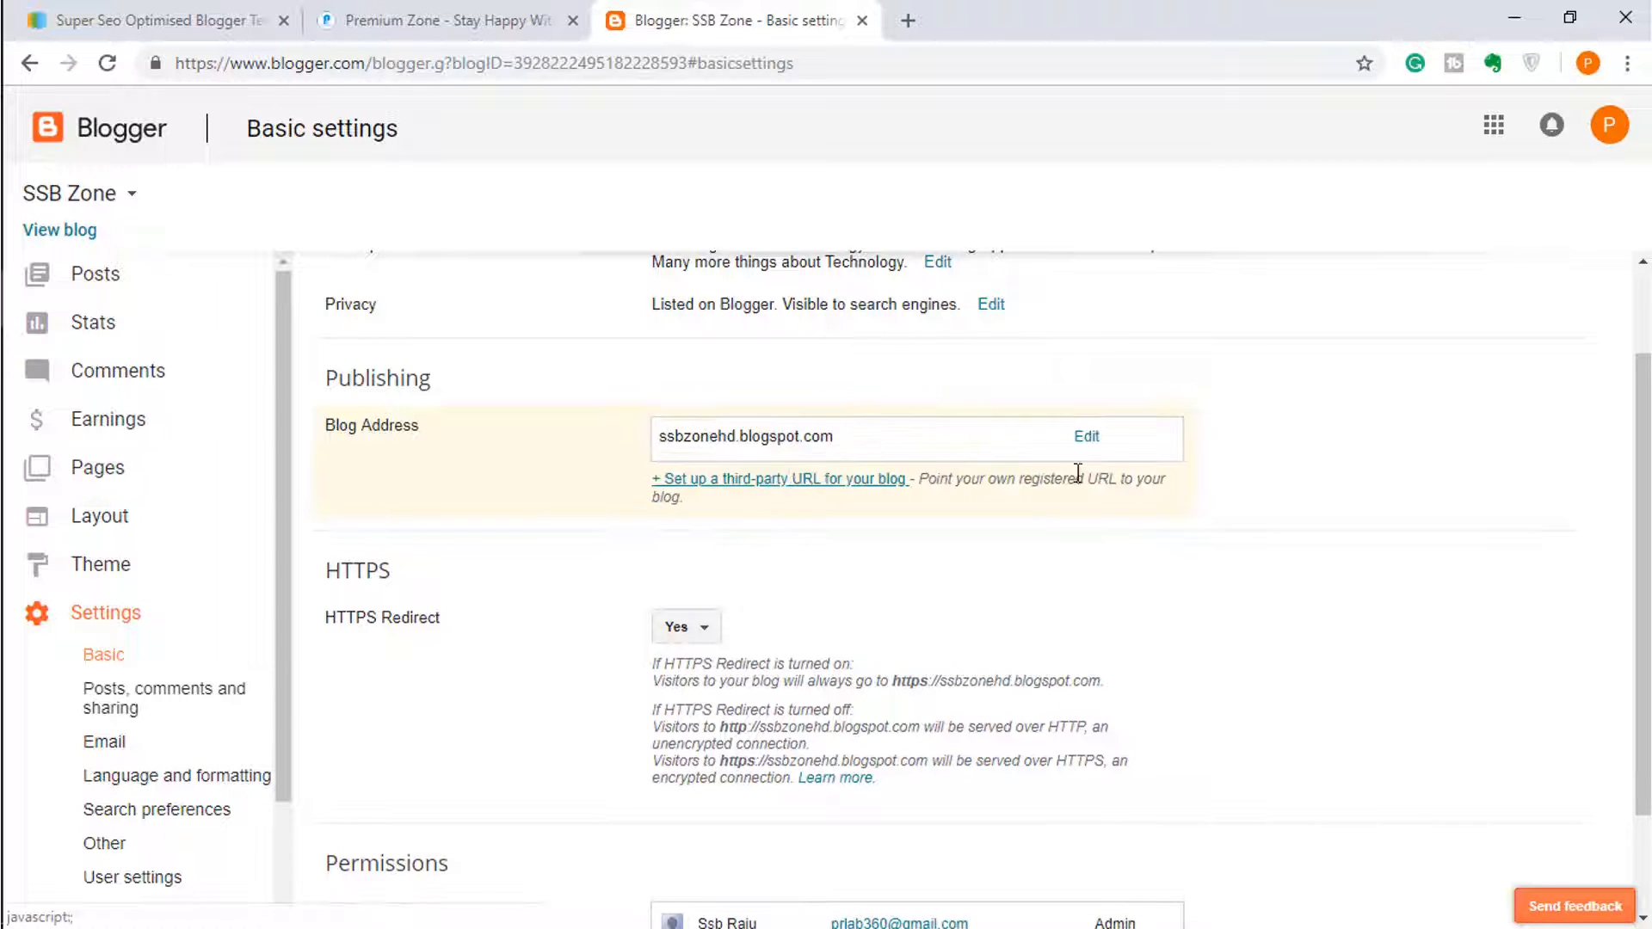
click(1088, 441)
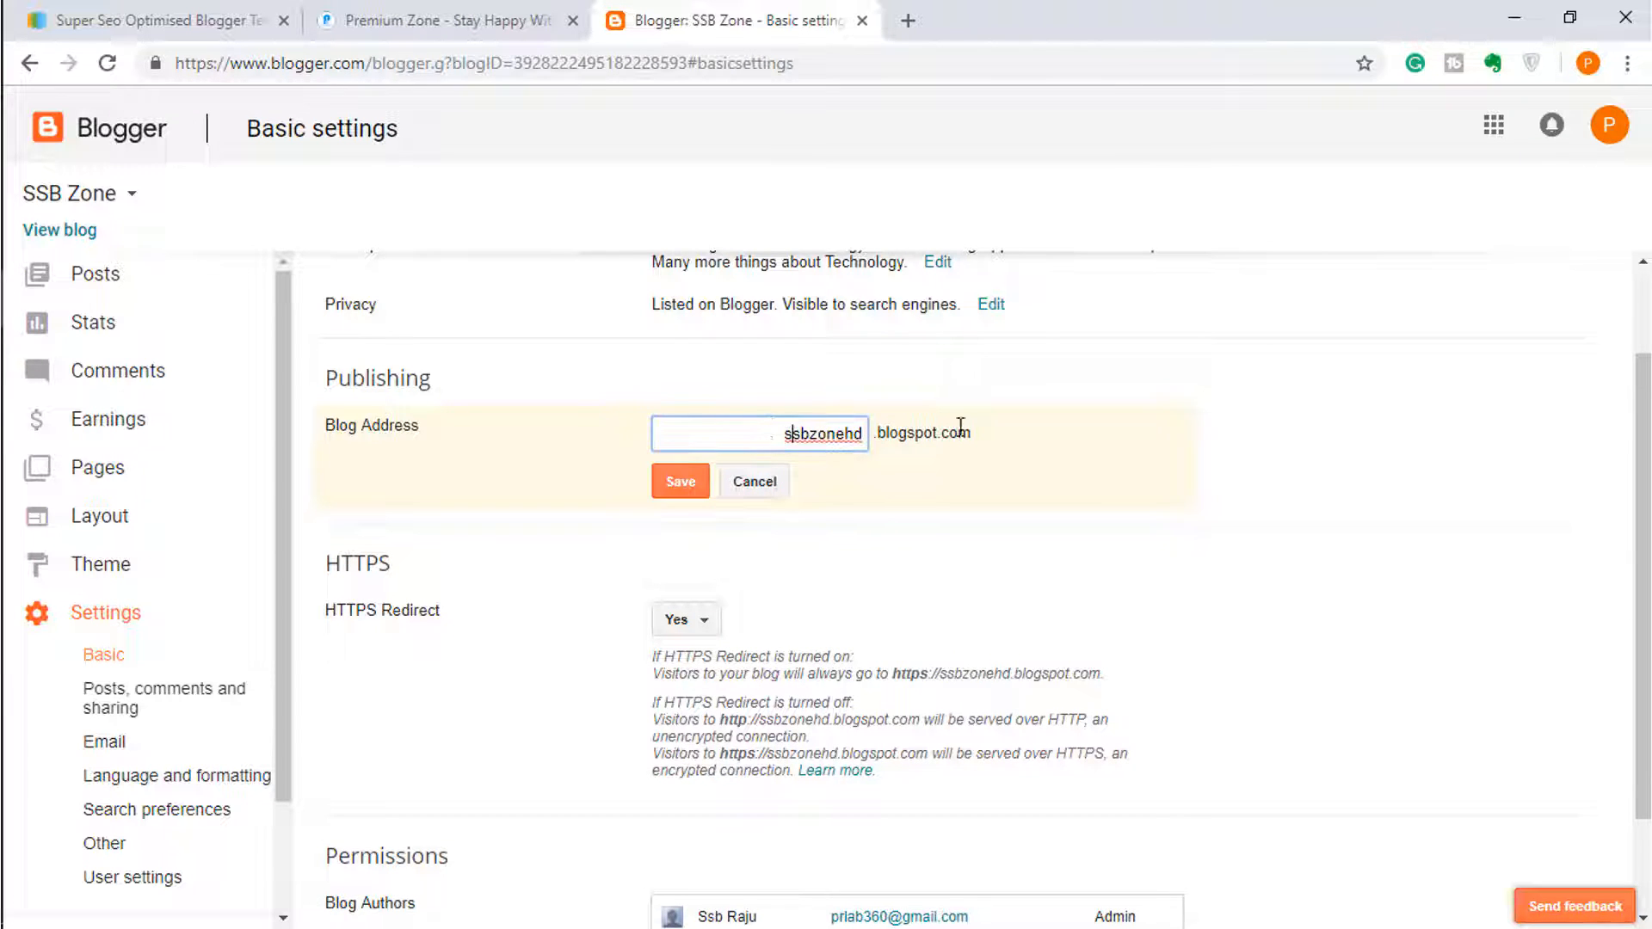
drag(768, 427, 884, 427)
click(779, 439)
click(757, 483)
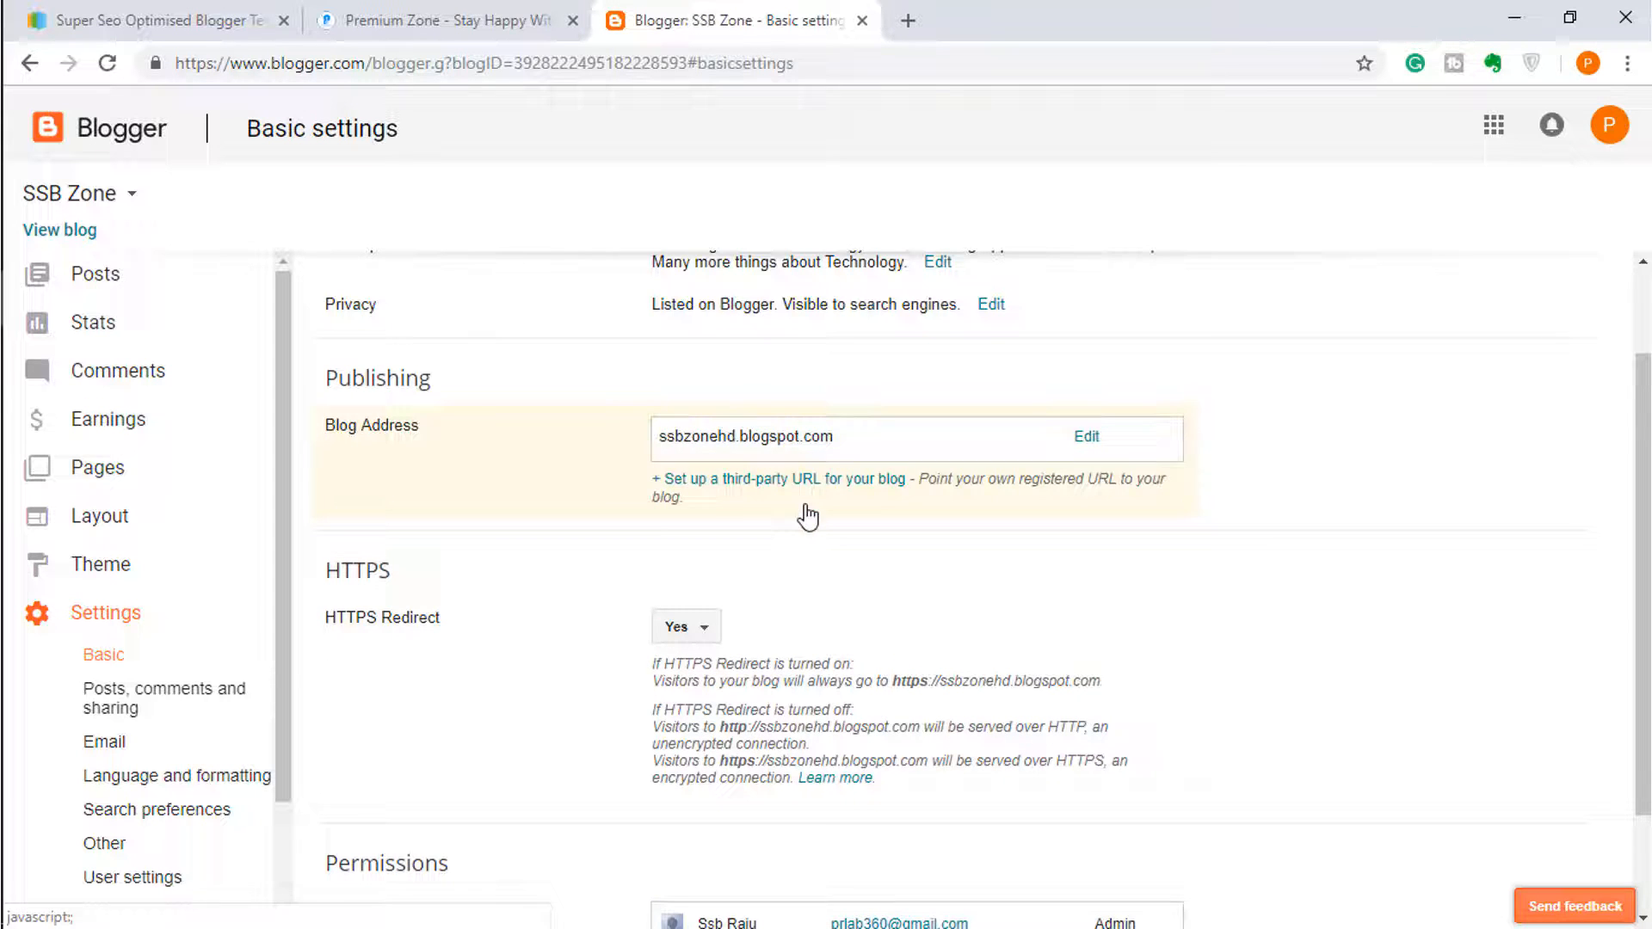
click(706, 486)
click(712, 472)
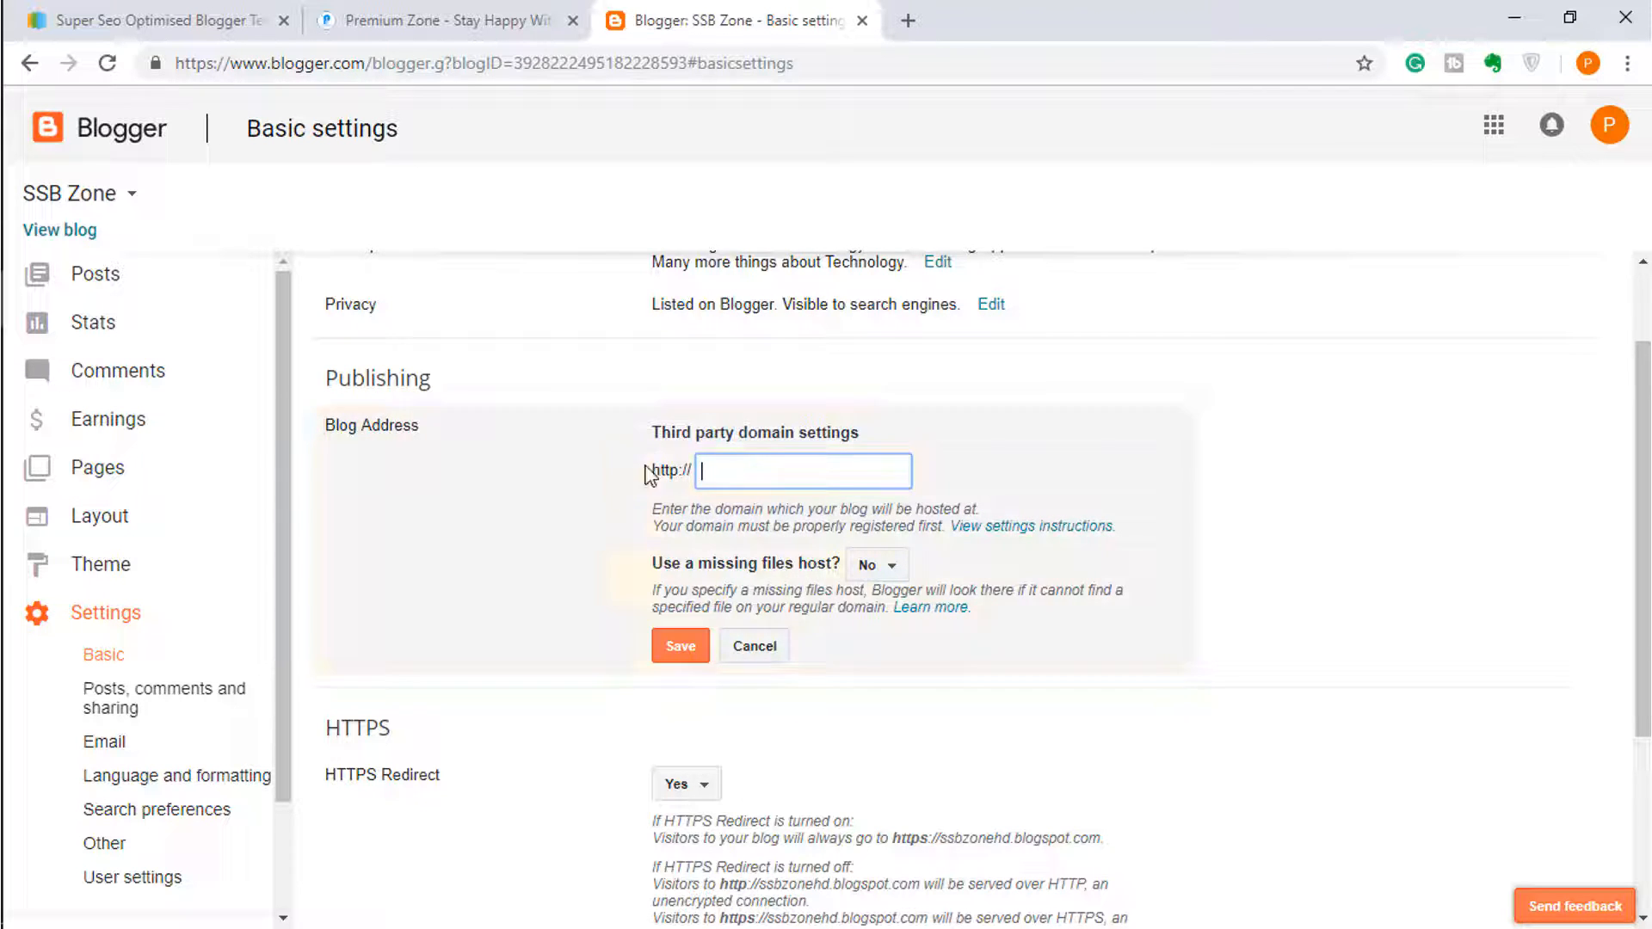
click(744, 647)
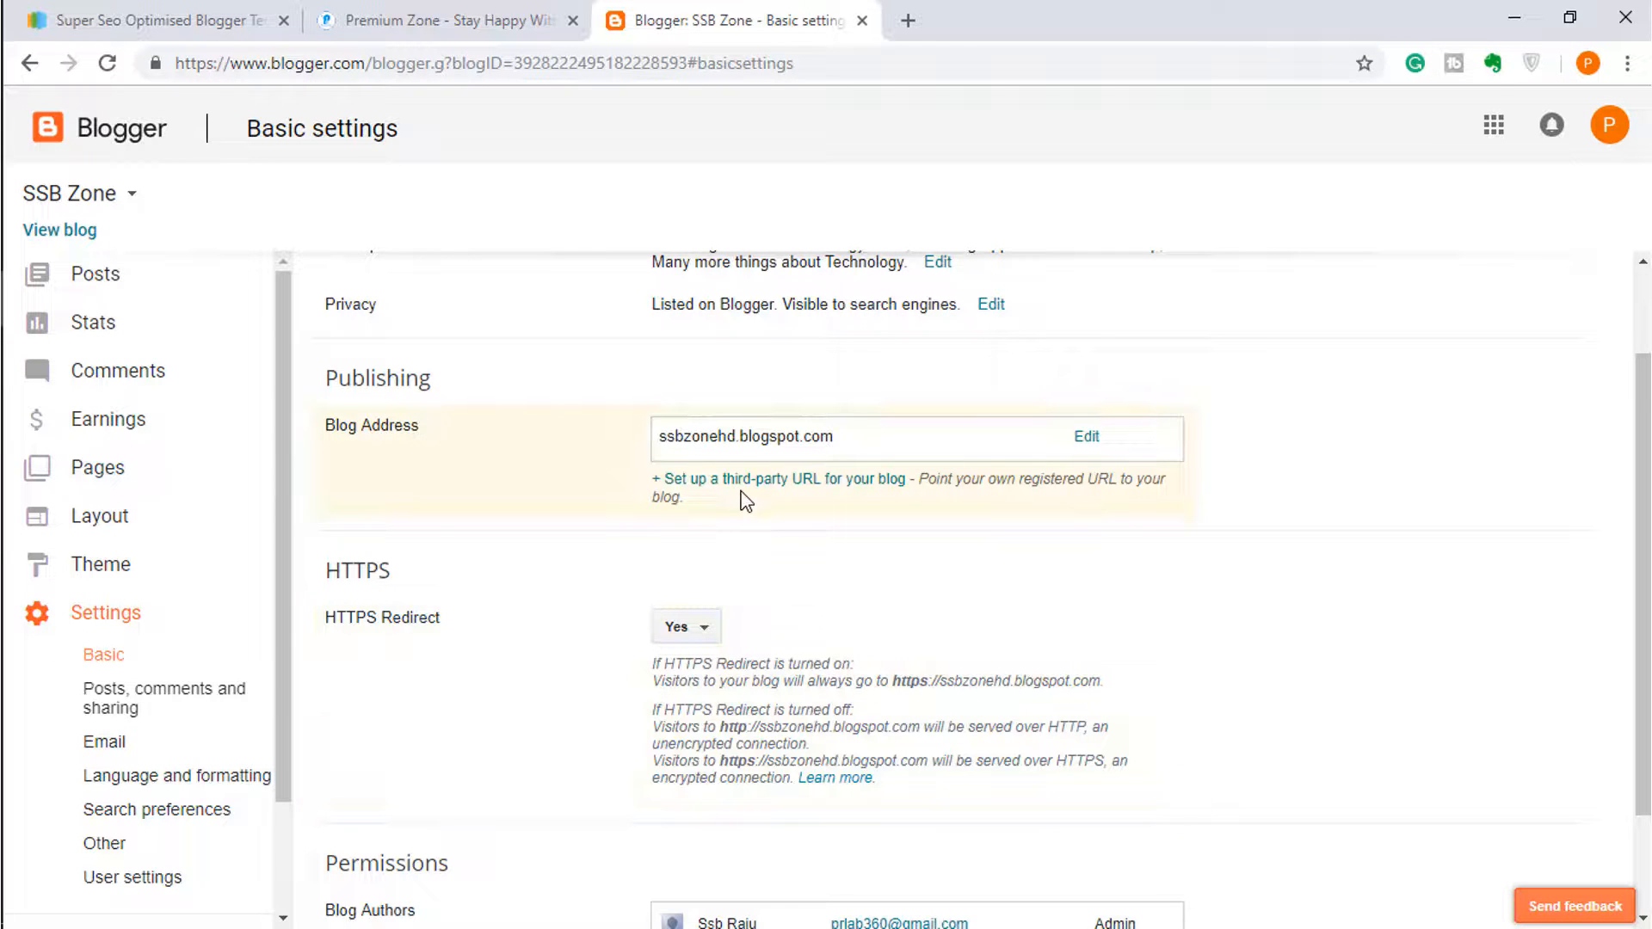
Step: Set HTTPS Redirect to Yes for the blog
scroll(619, 565, down, 2)
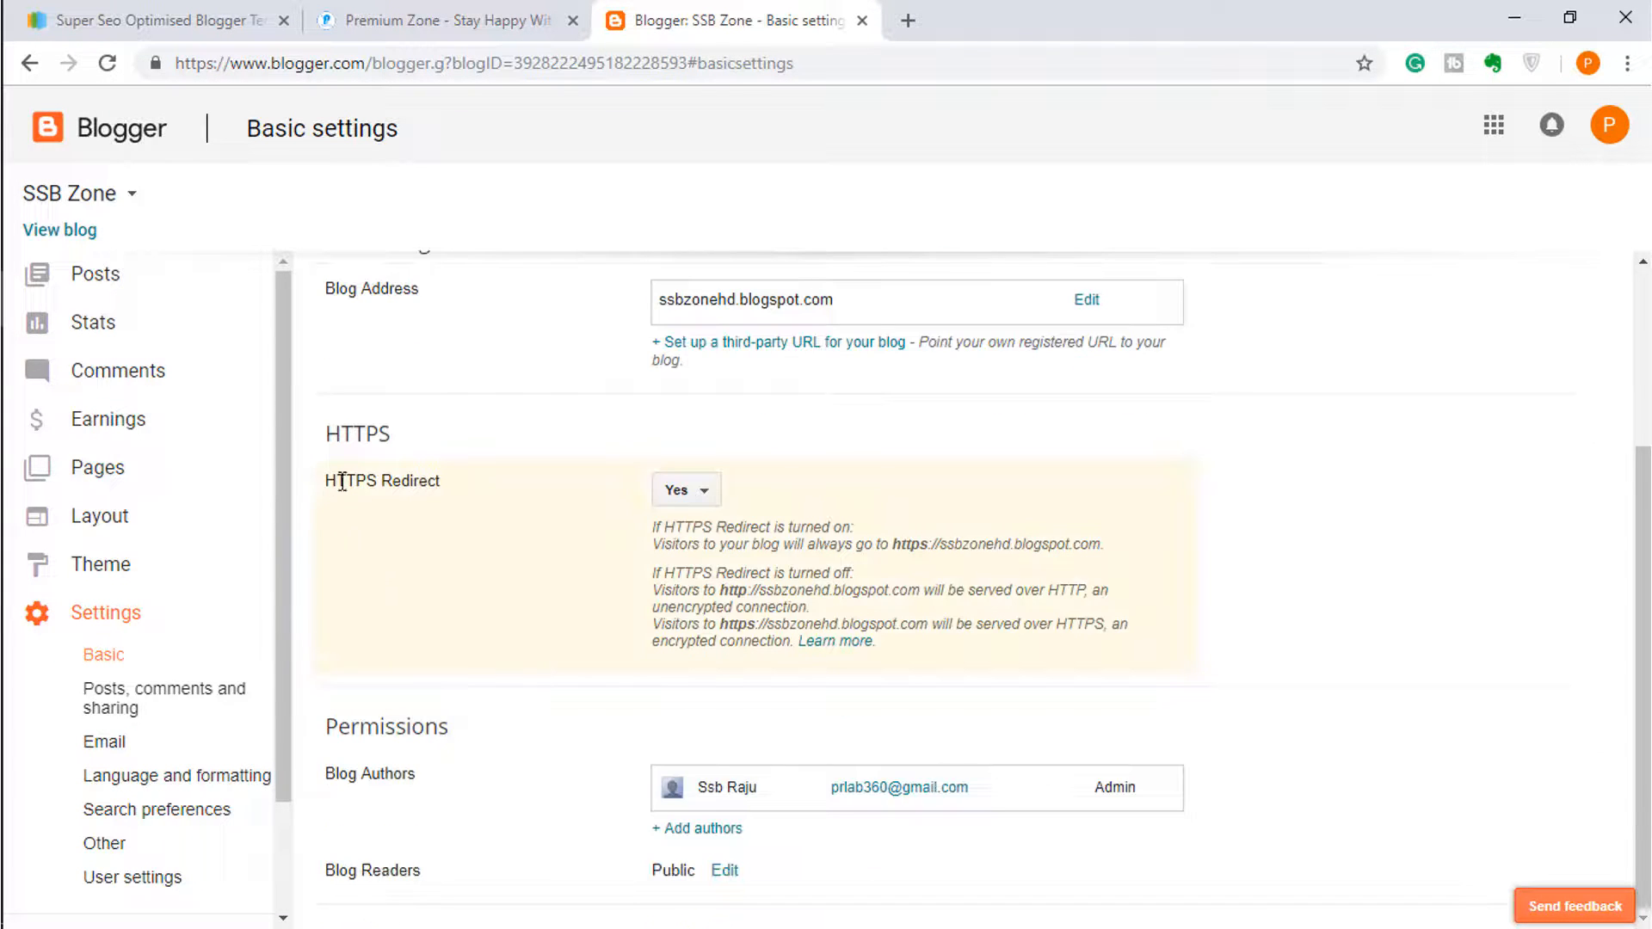
drag(310, 487, 750, 523)
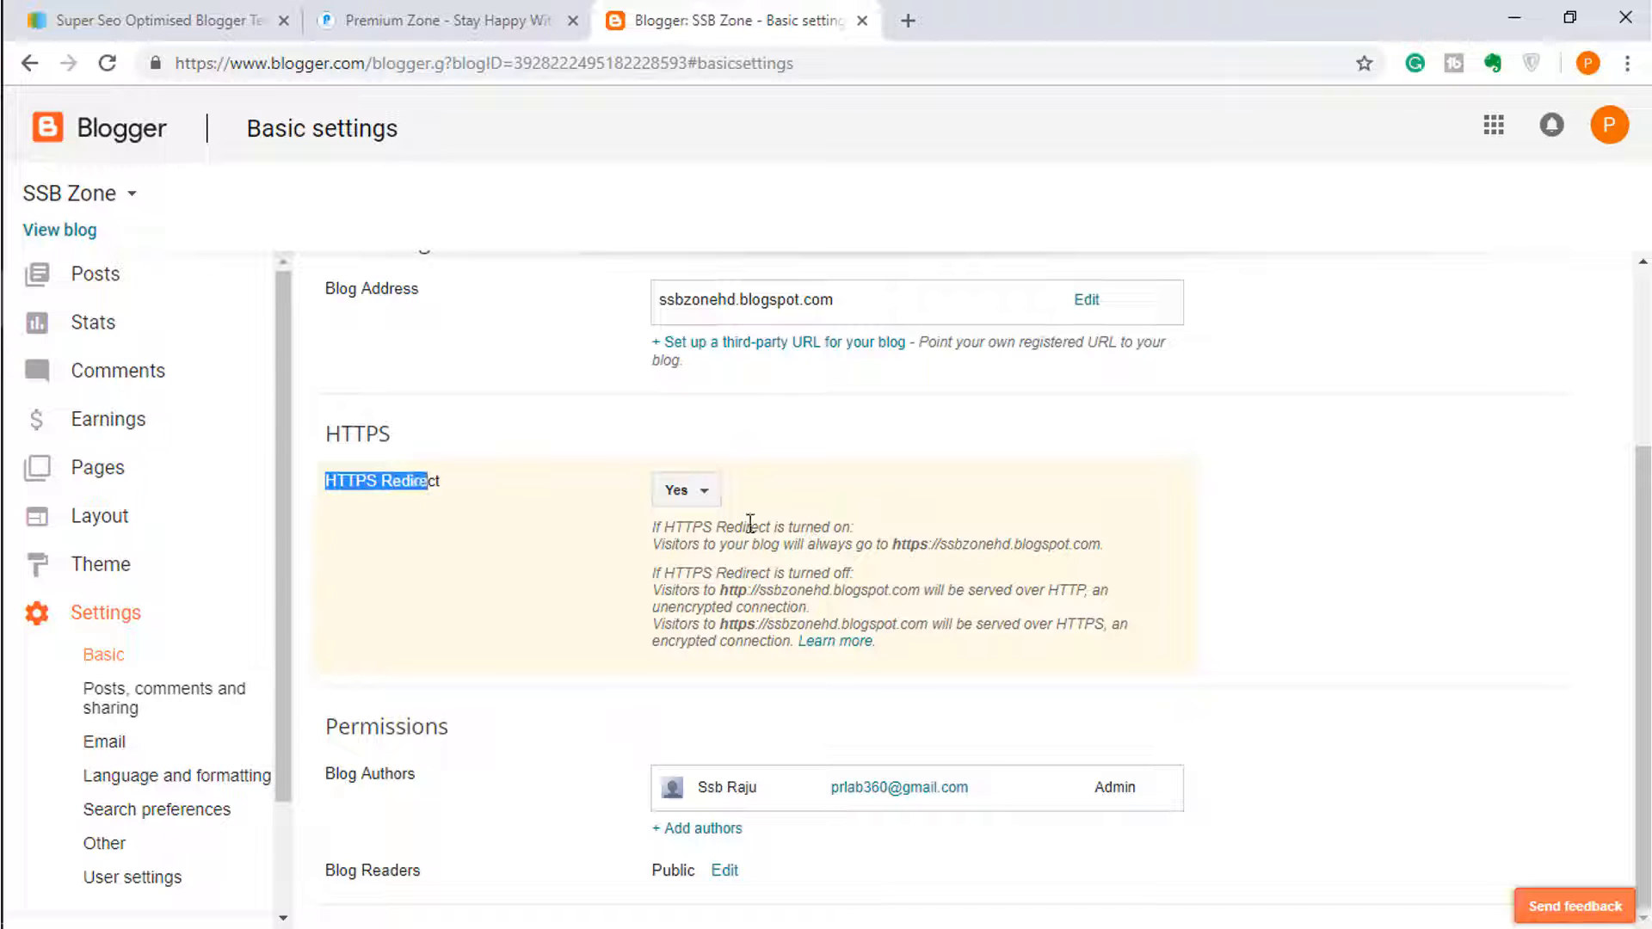
click(701, 494)
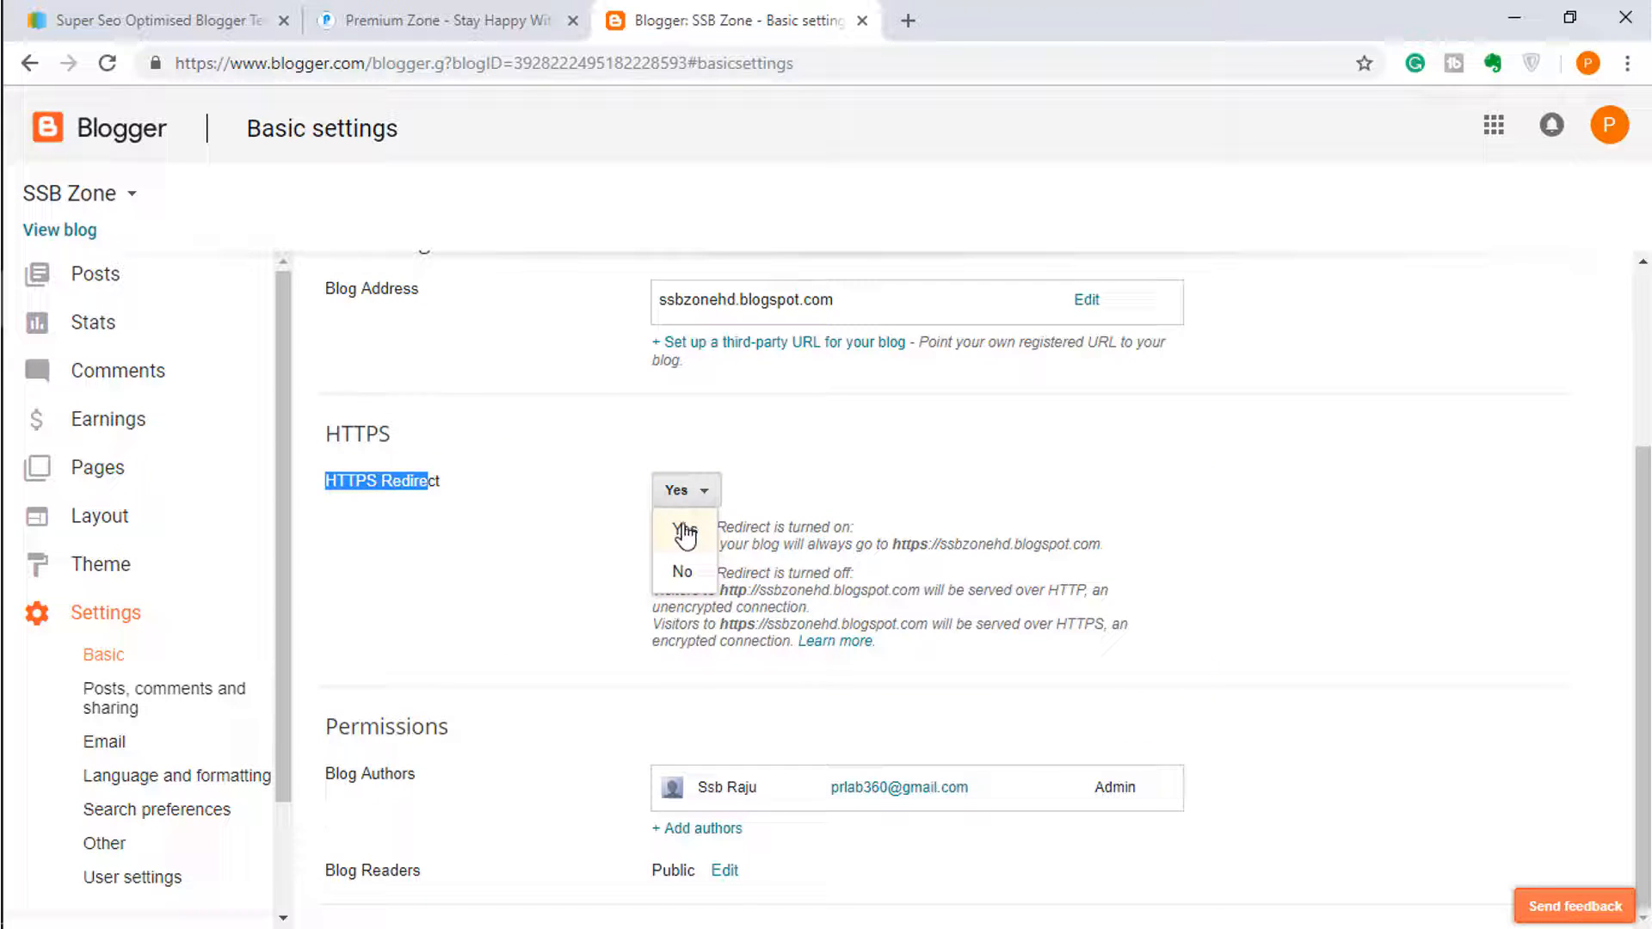
click(686, 531)
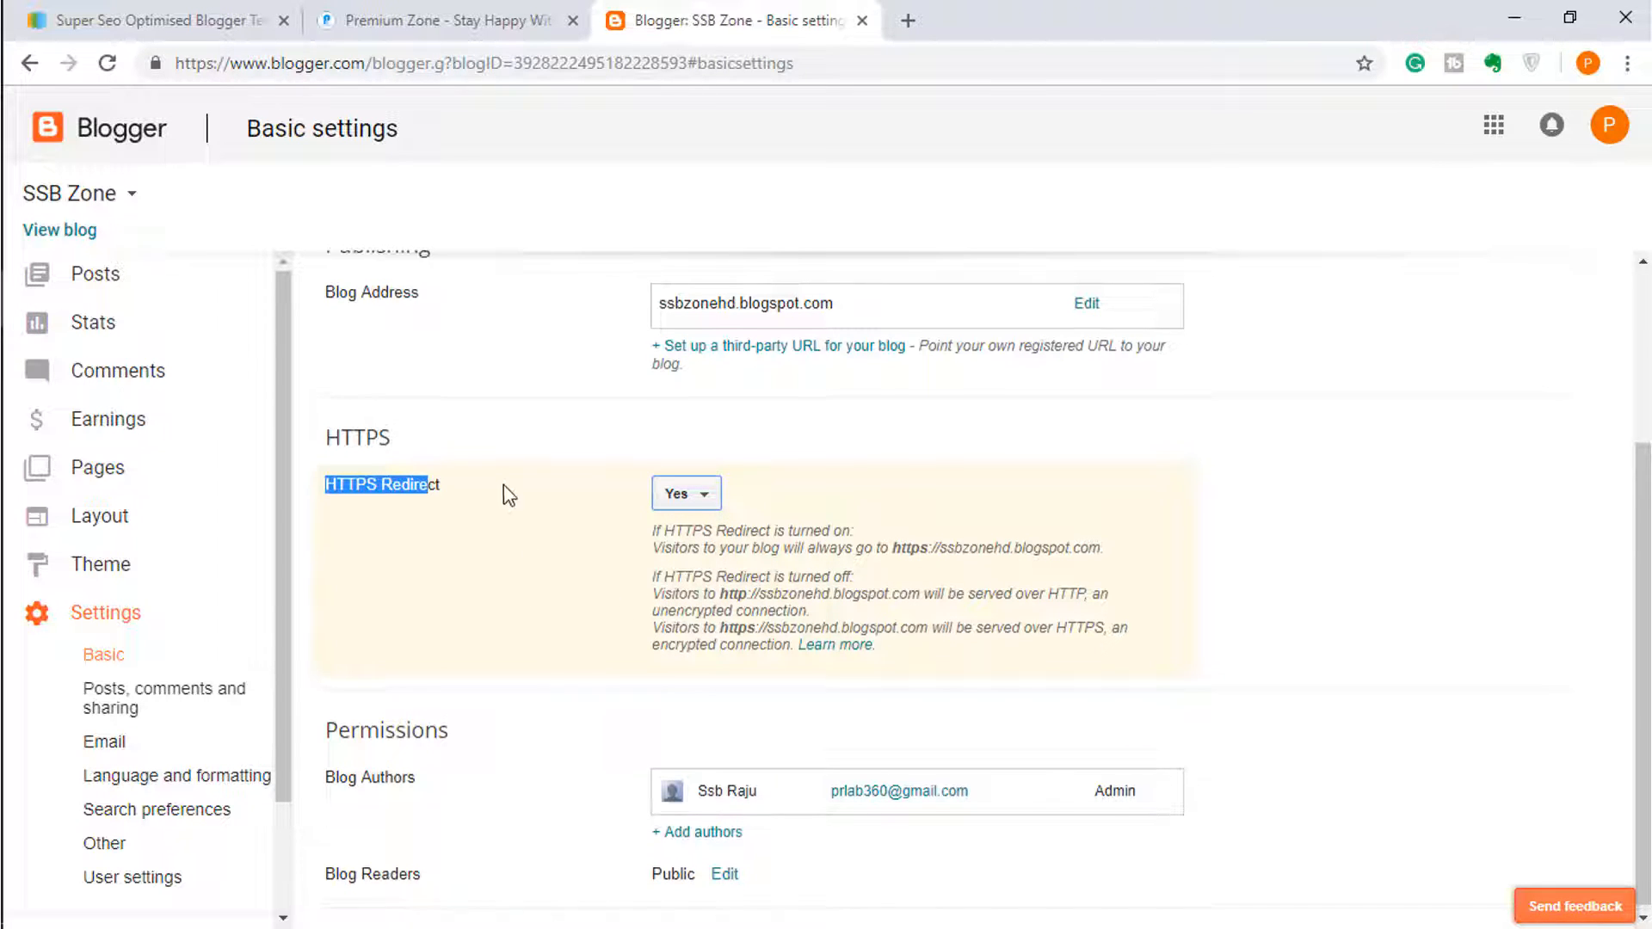
scroll(701, 413, up, 3)
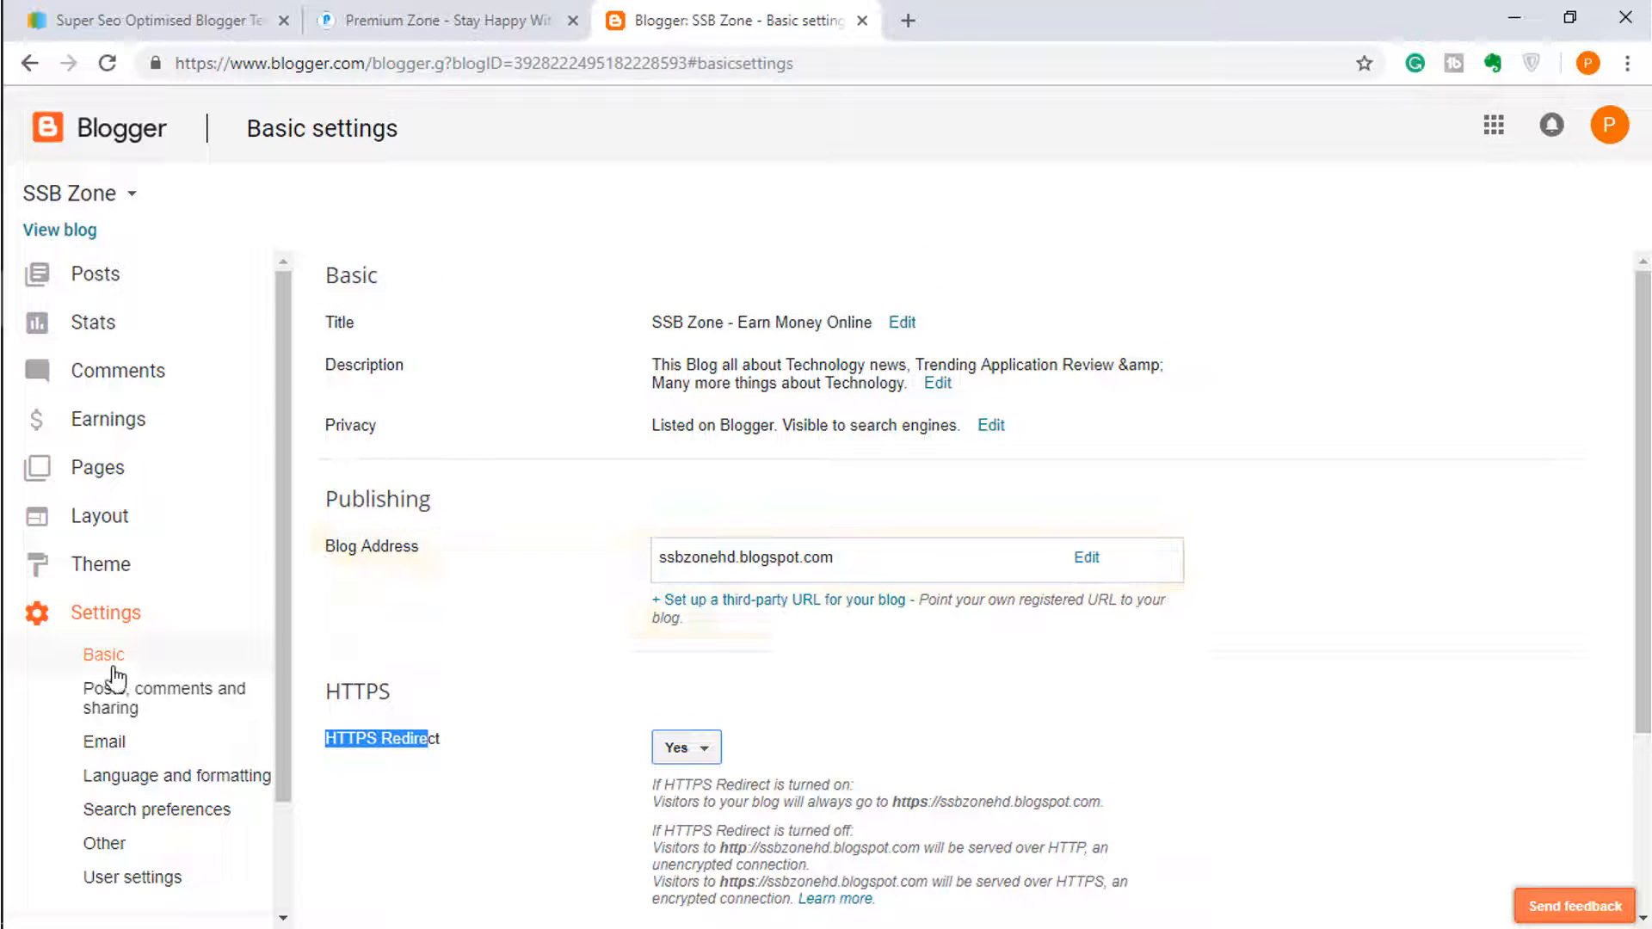
Step: Allow anyone, including anonymous users, to comment on the blog and save the posts, comments and sharing settings
click(103, 700)
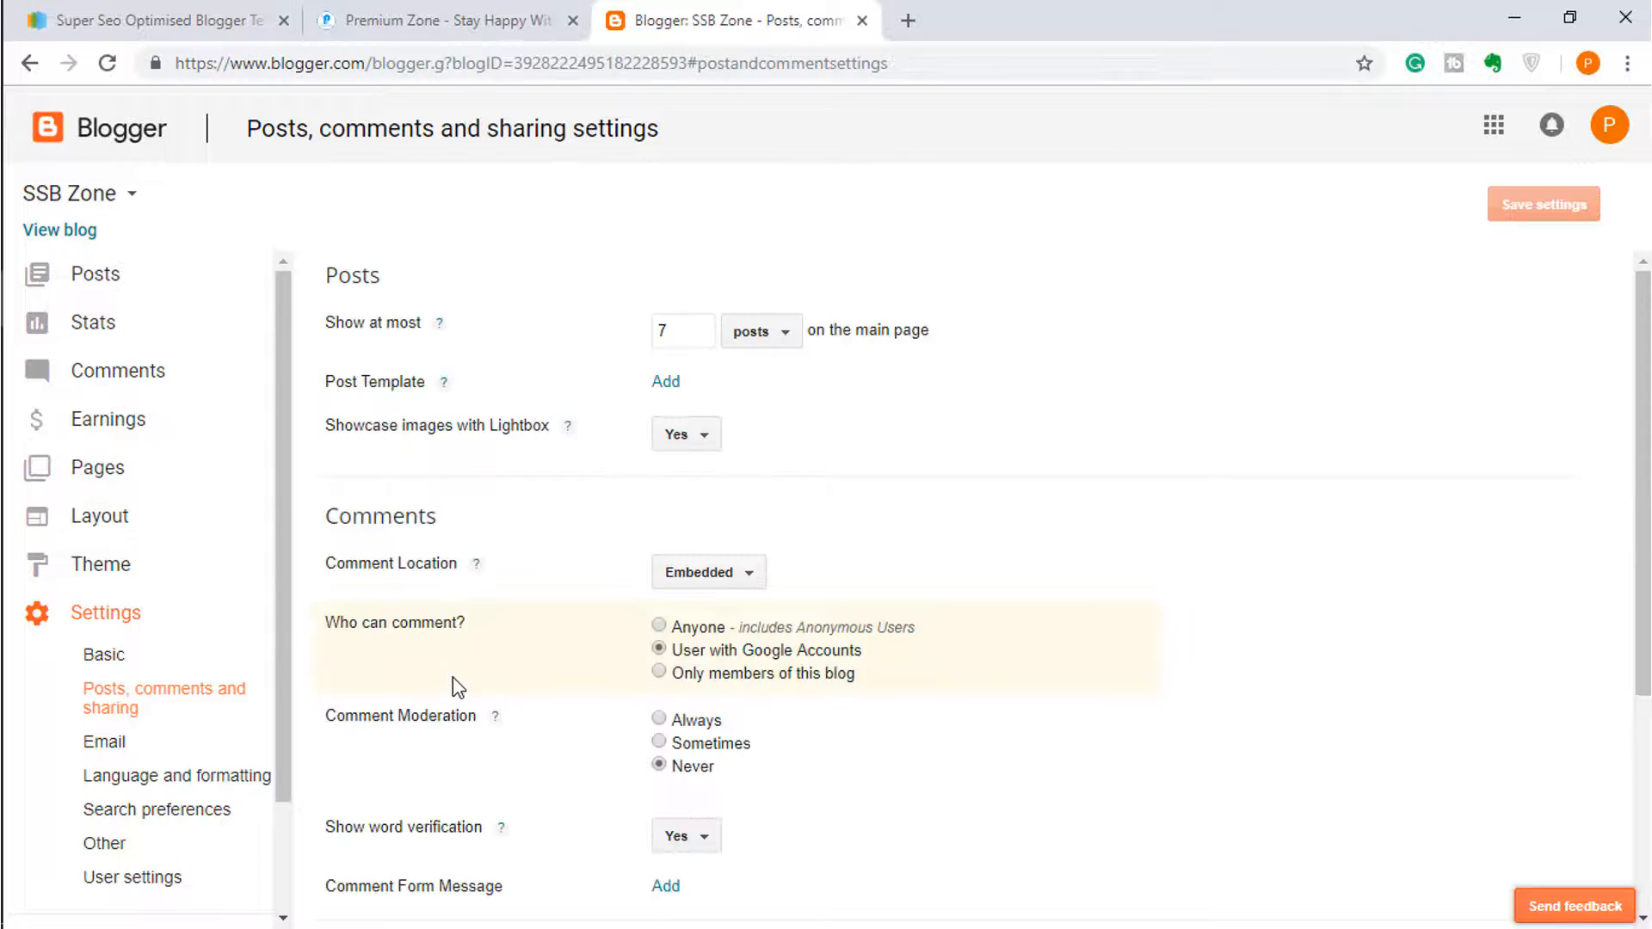
scroll(452, 678, down, 1)
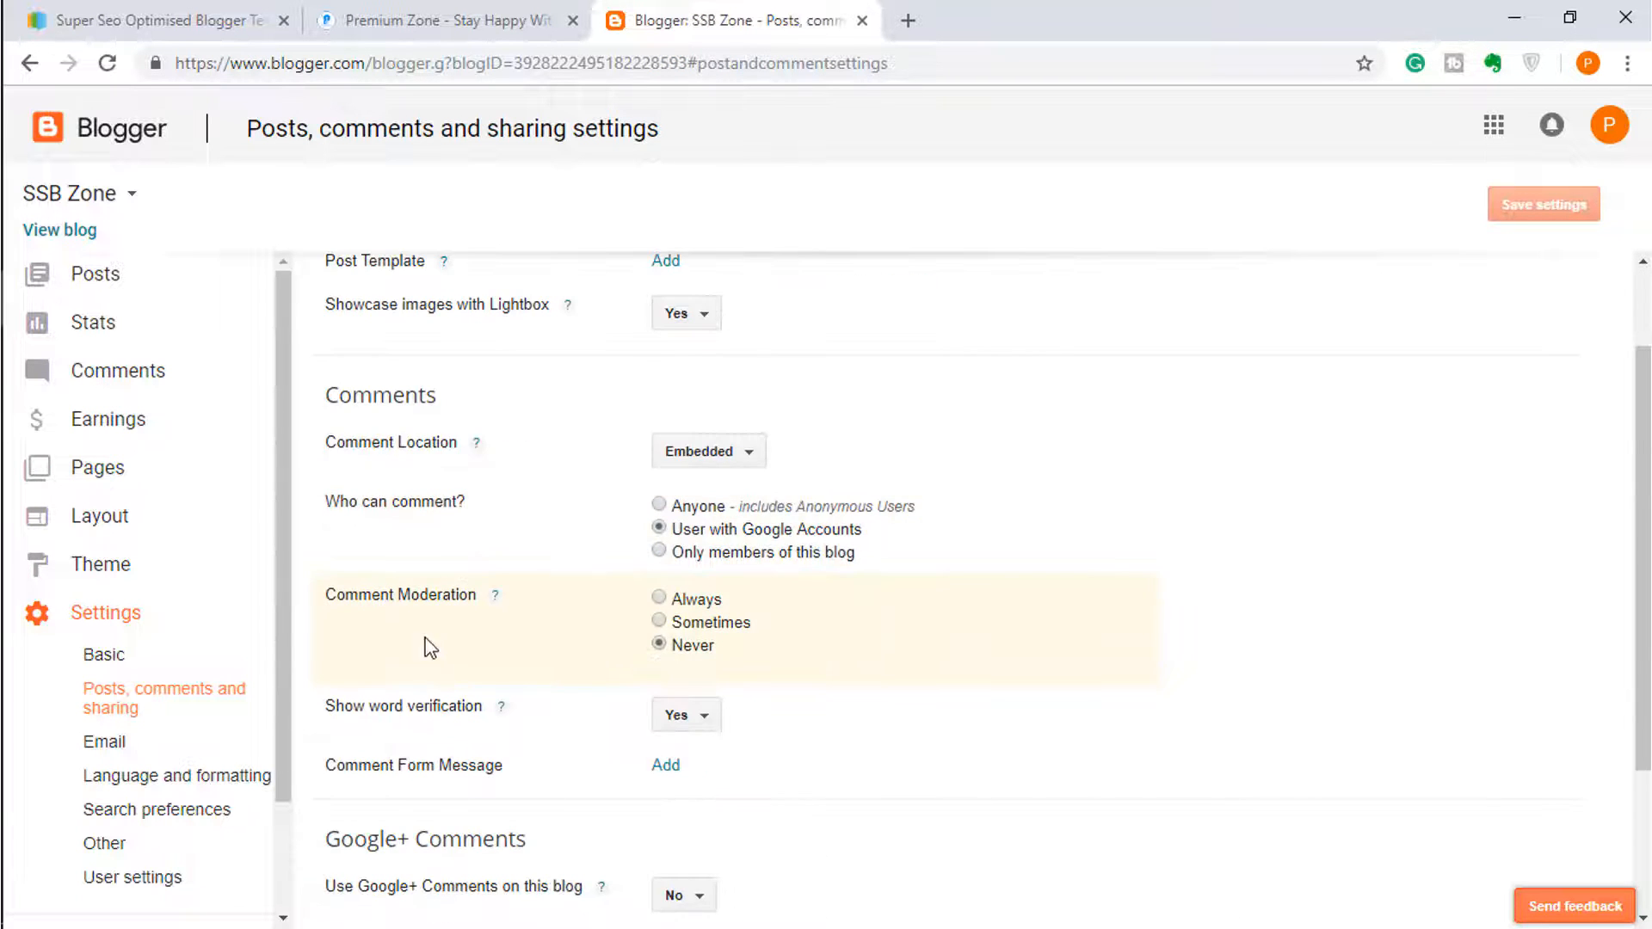
click(661, 506)
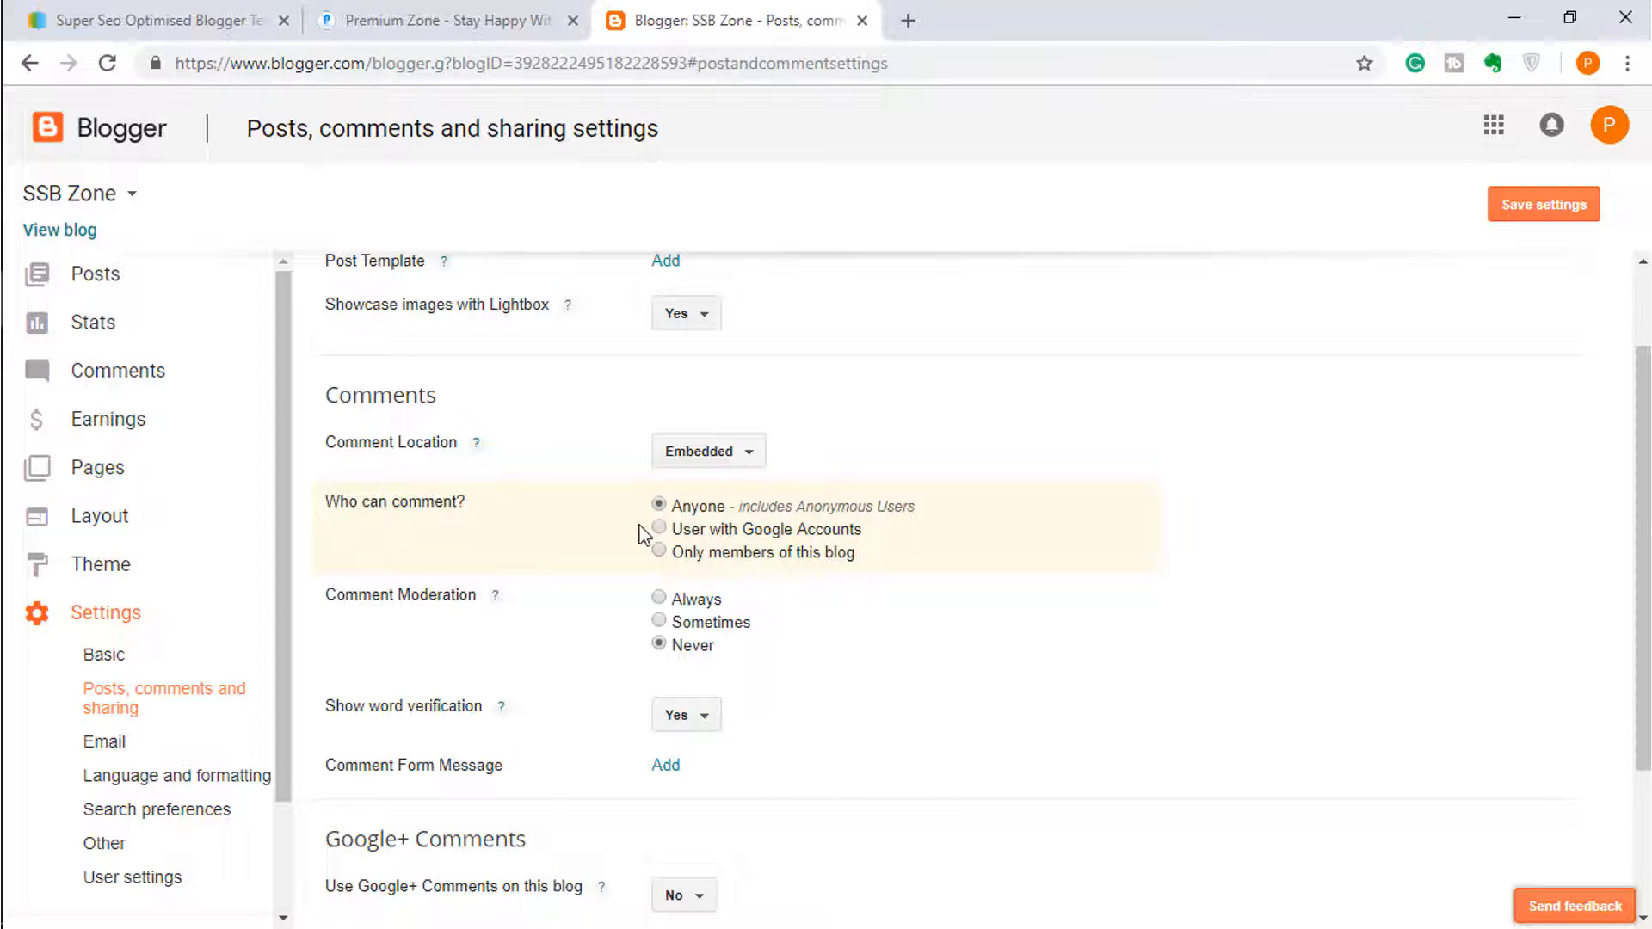
scroll(609, 607, down, 2)
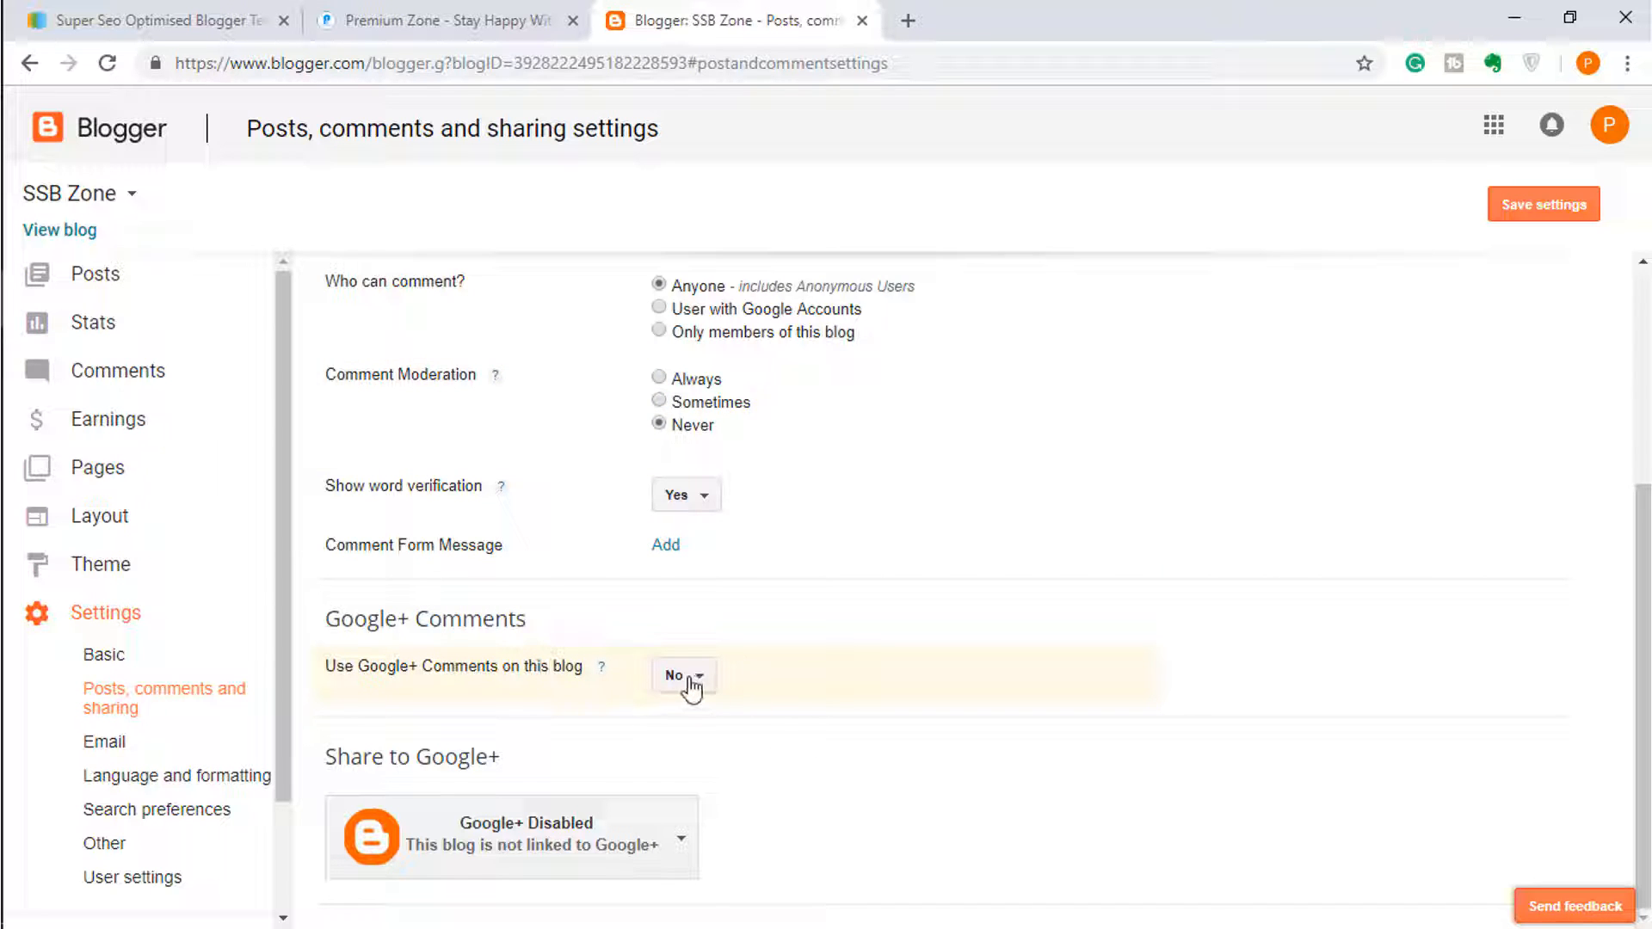
click(1549, 211)
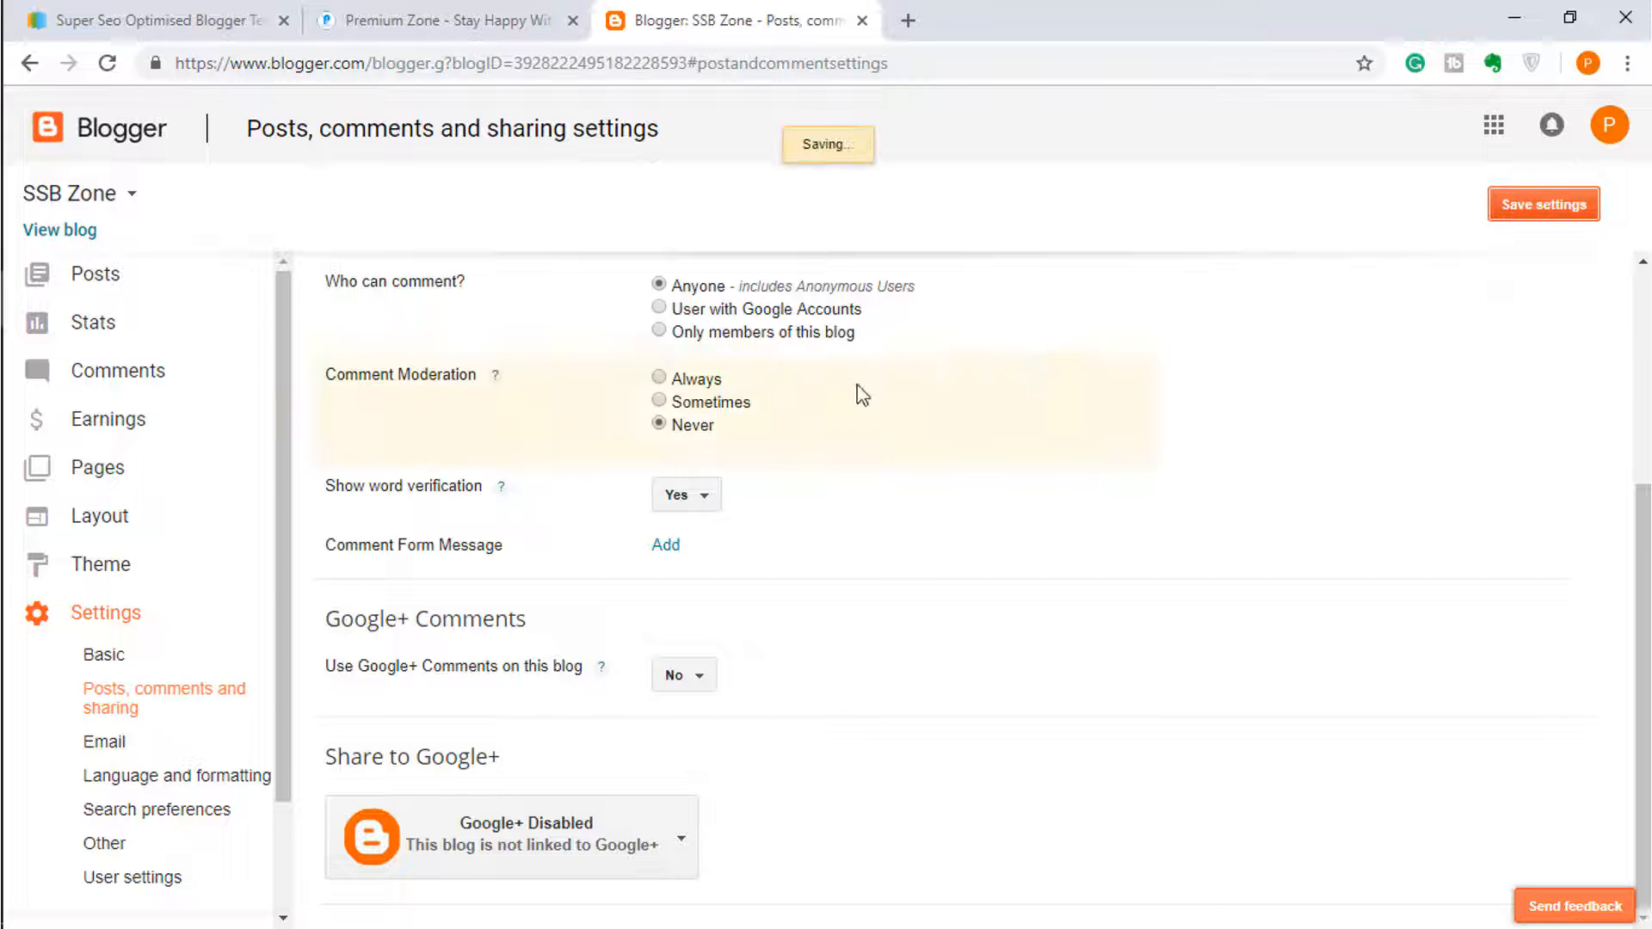
Step: Look through the email settings and the language and formatting settings, and open the search preferences
click(148, 742)
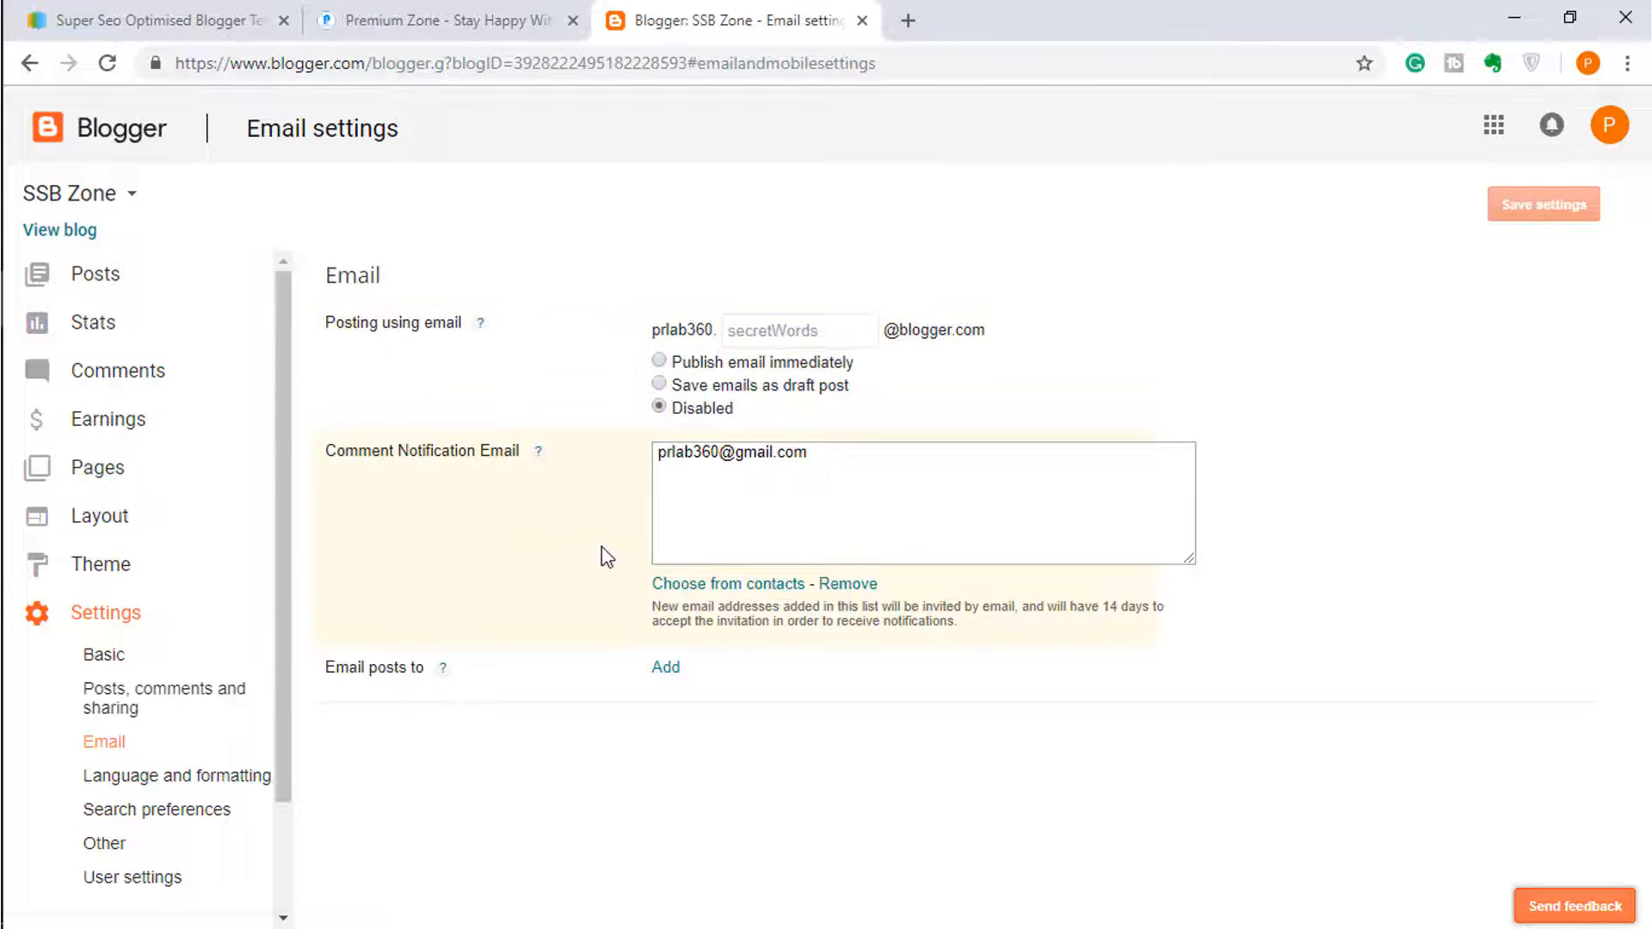
click(162, 779)
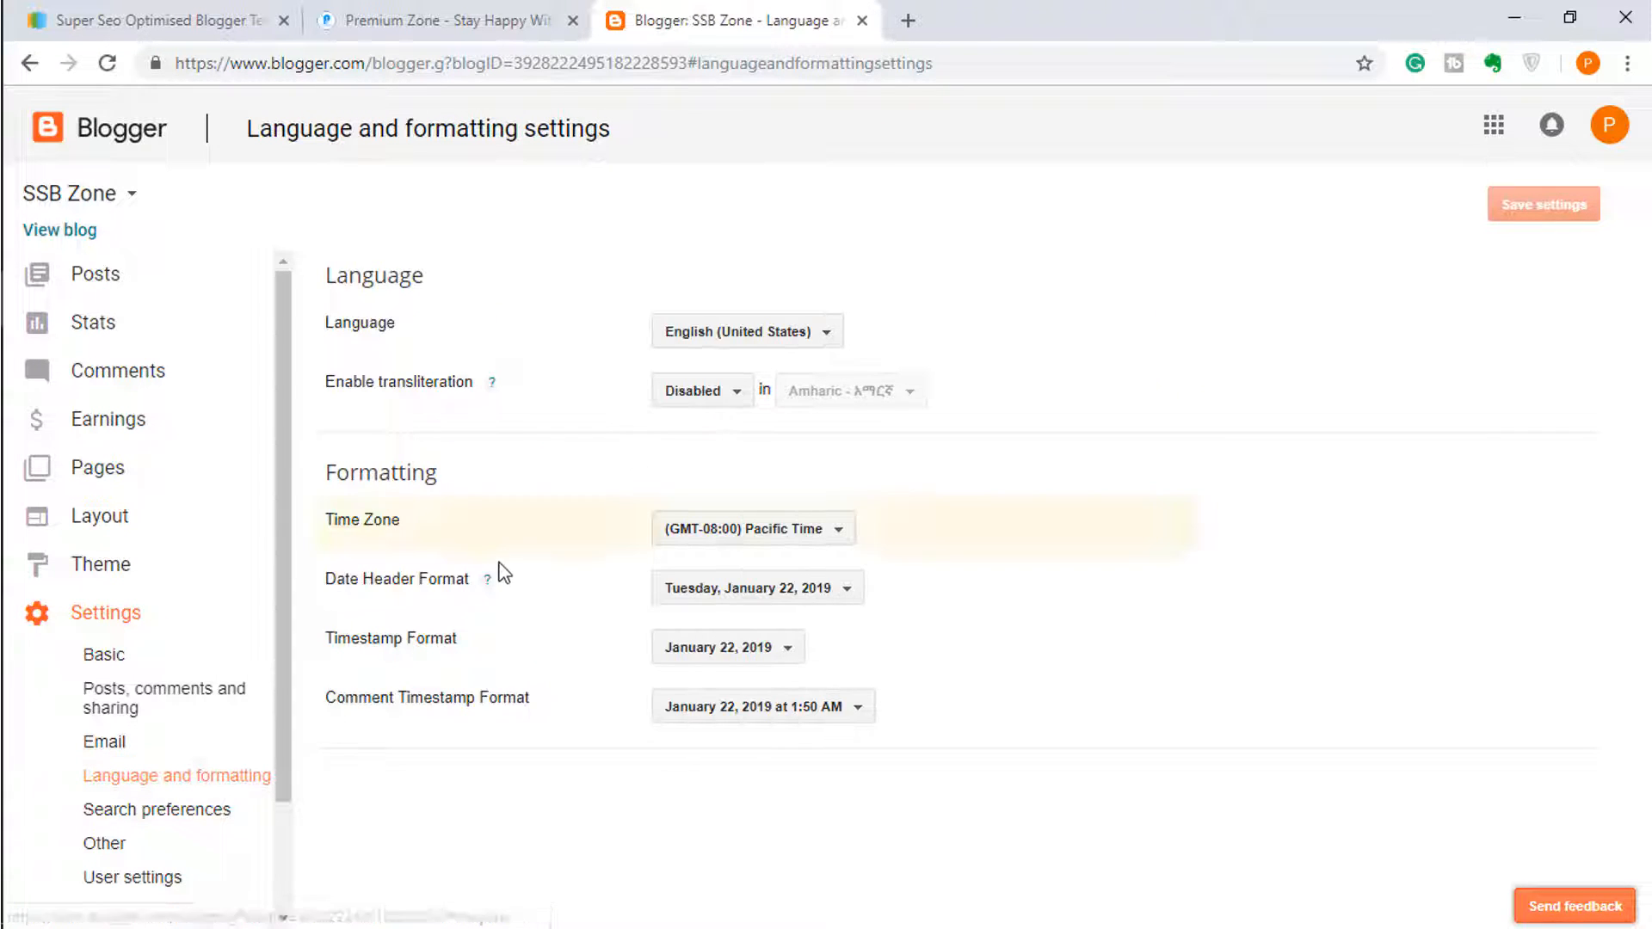
click(199, 811)
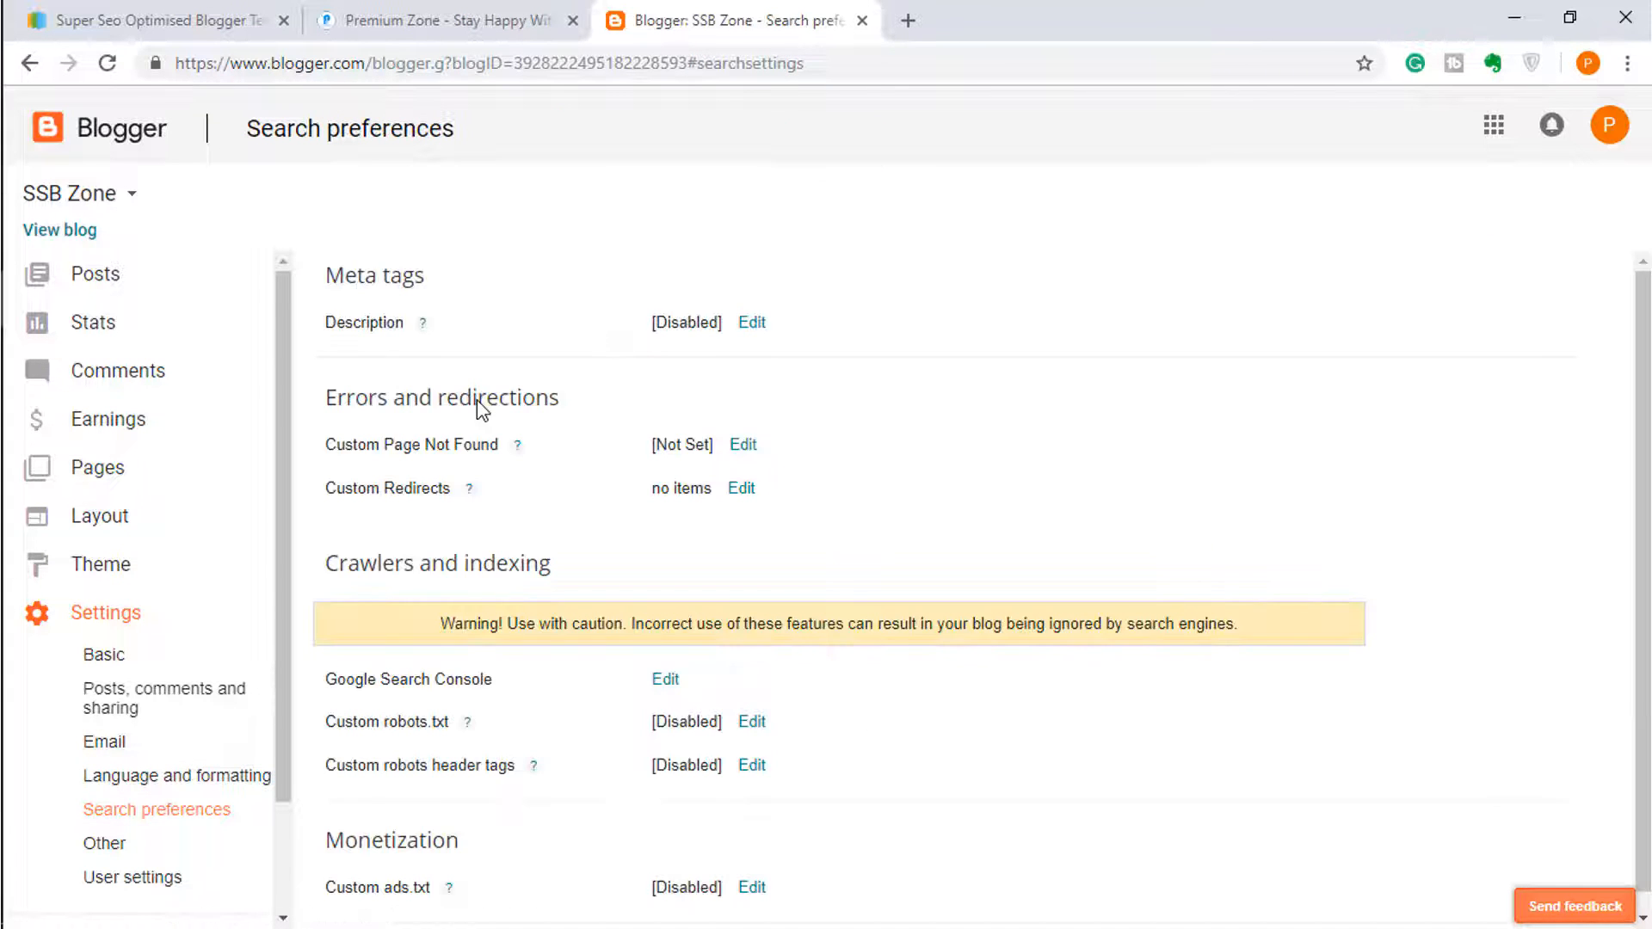
scroll(479, 406, down, 1)
scroll(430, 354, up, 1)
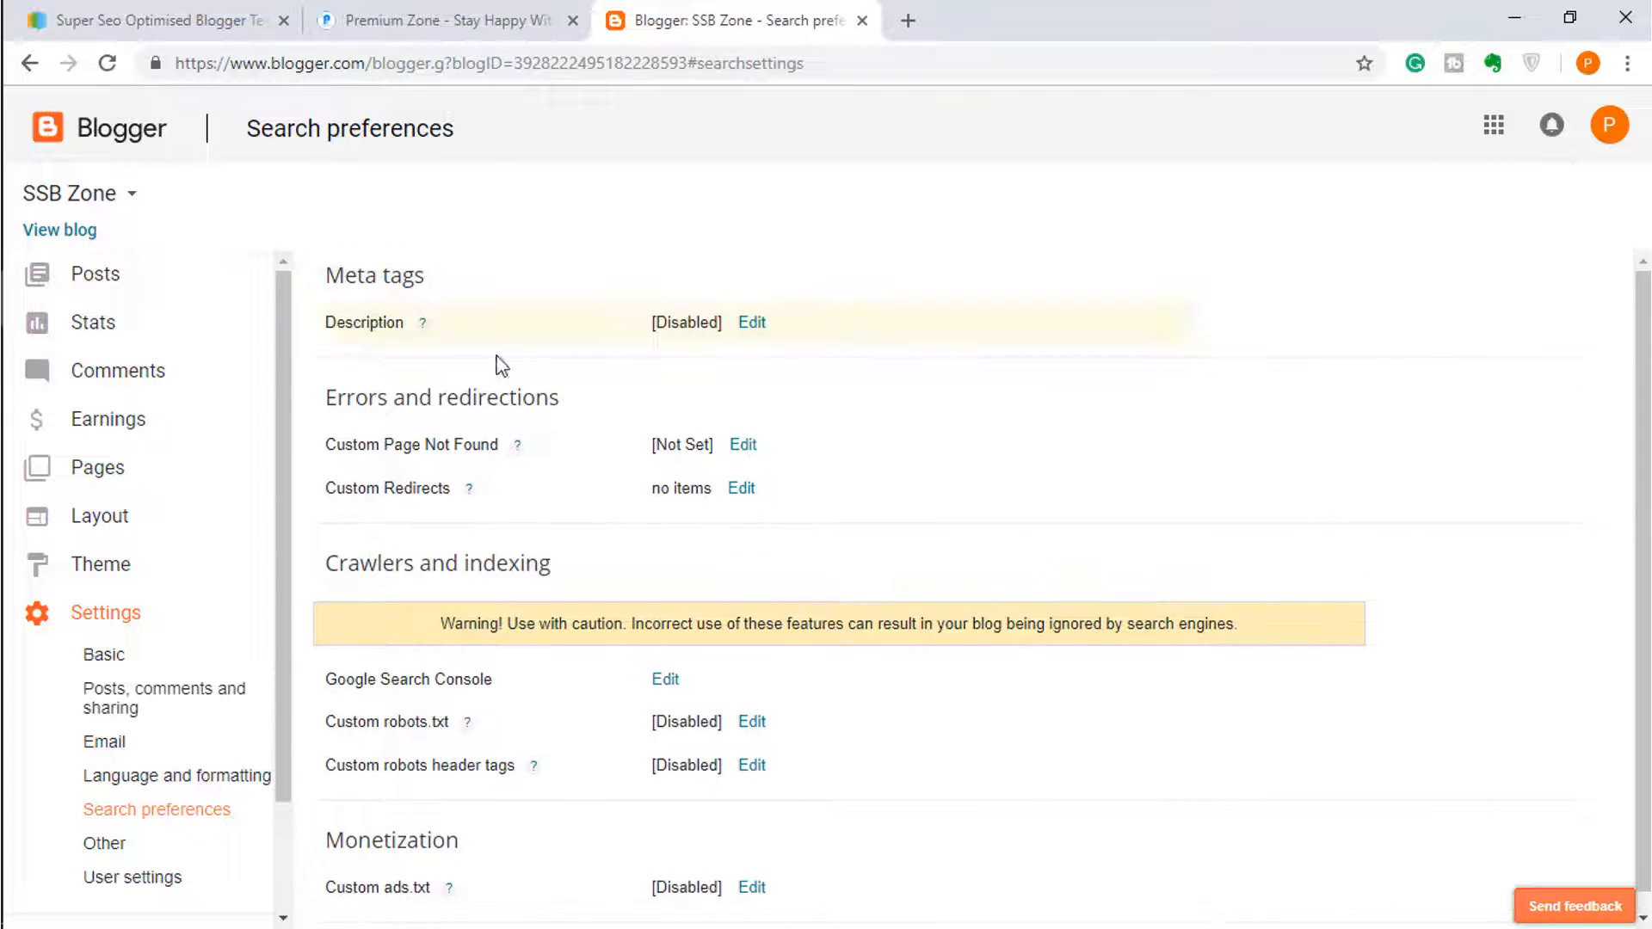
Step: Enable the meta tag search description with "This Blog all about Technology news, Trending Application Review & Many more things about Technology." and save it
click(754, 322)
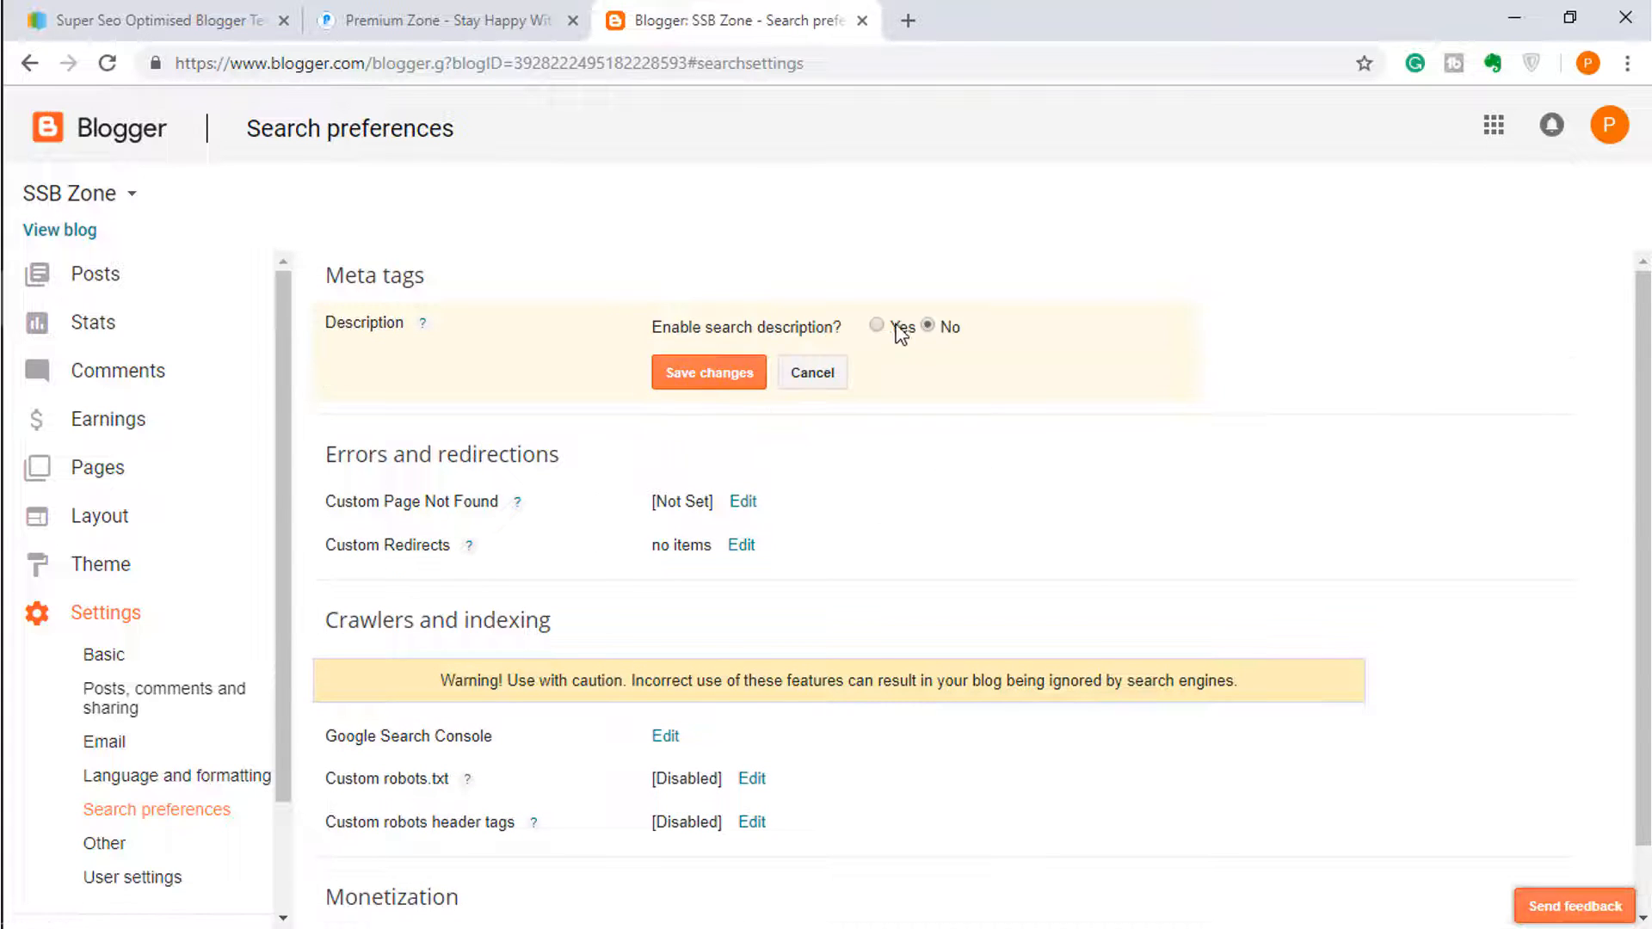
click(809, 373)
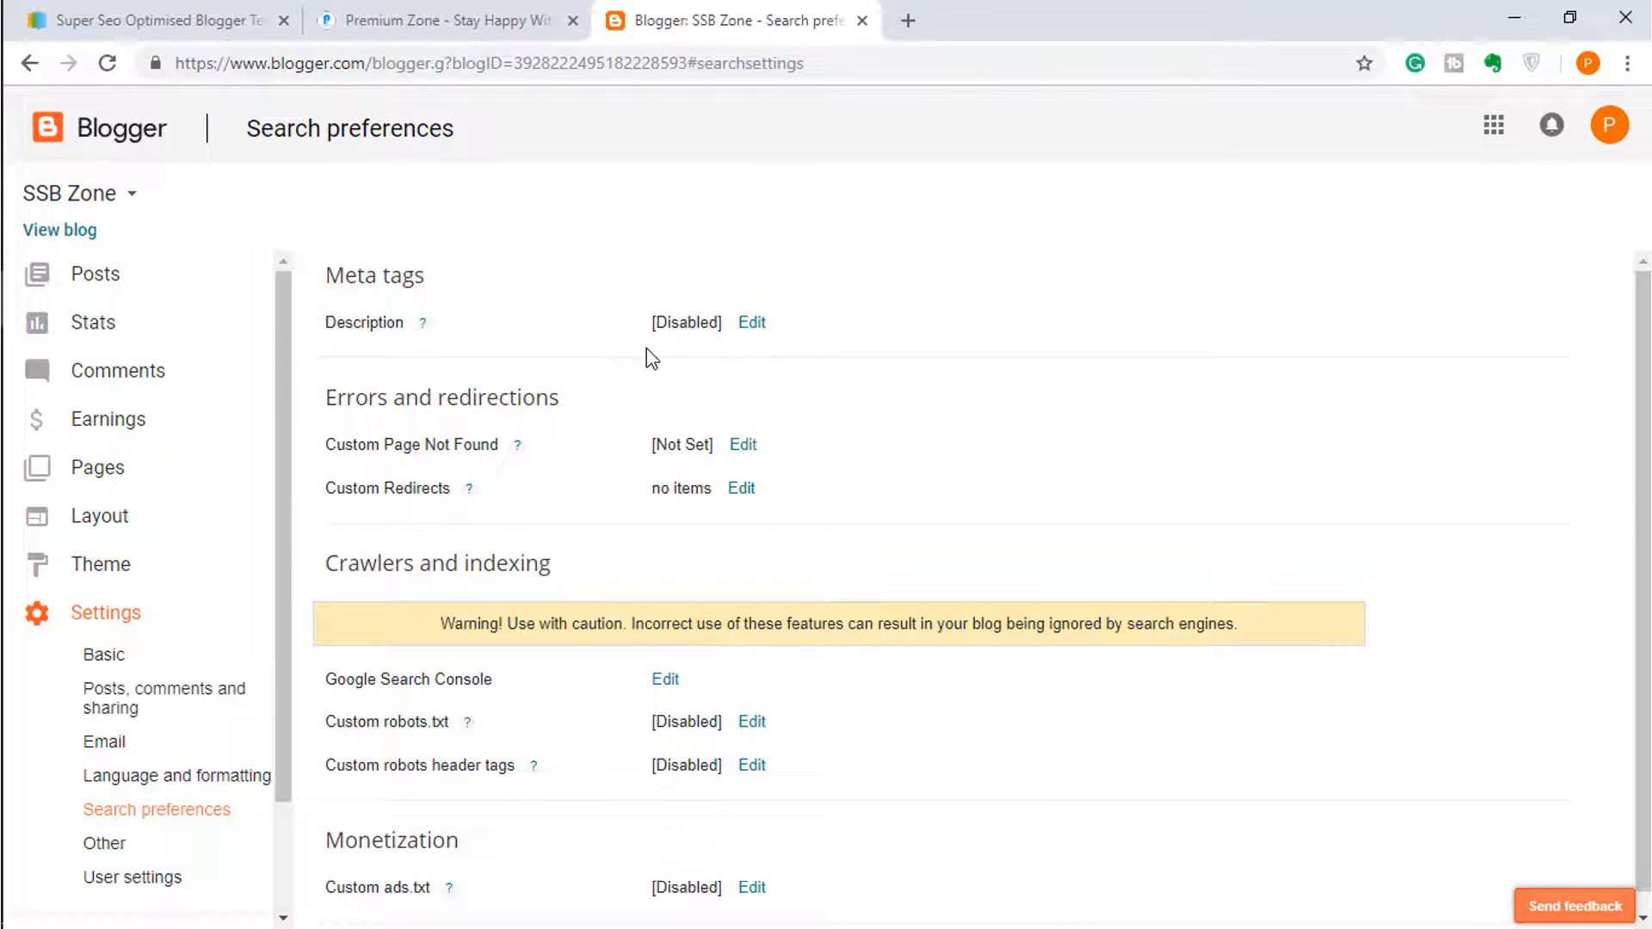
click(752, 325)
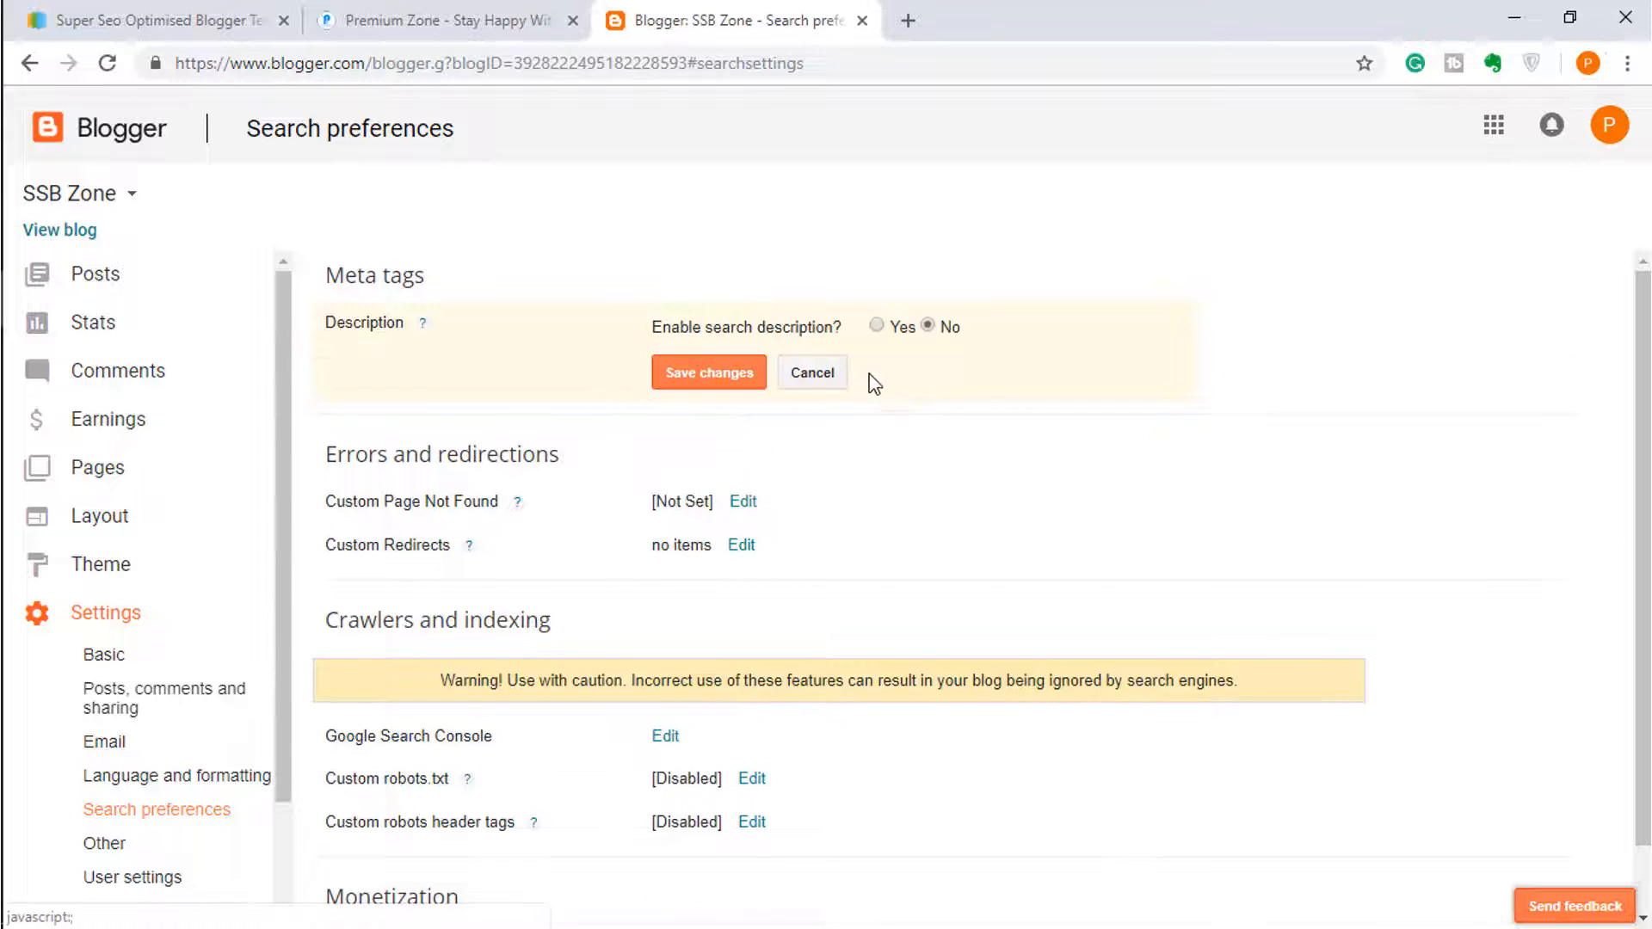
click(877, 325)
click(745, 406)
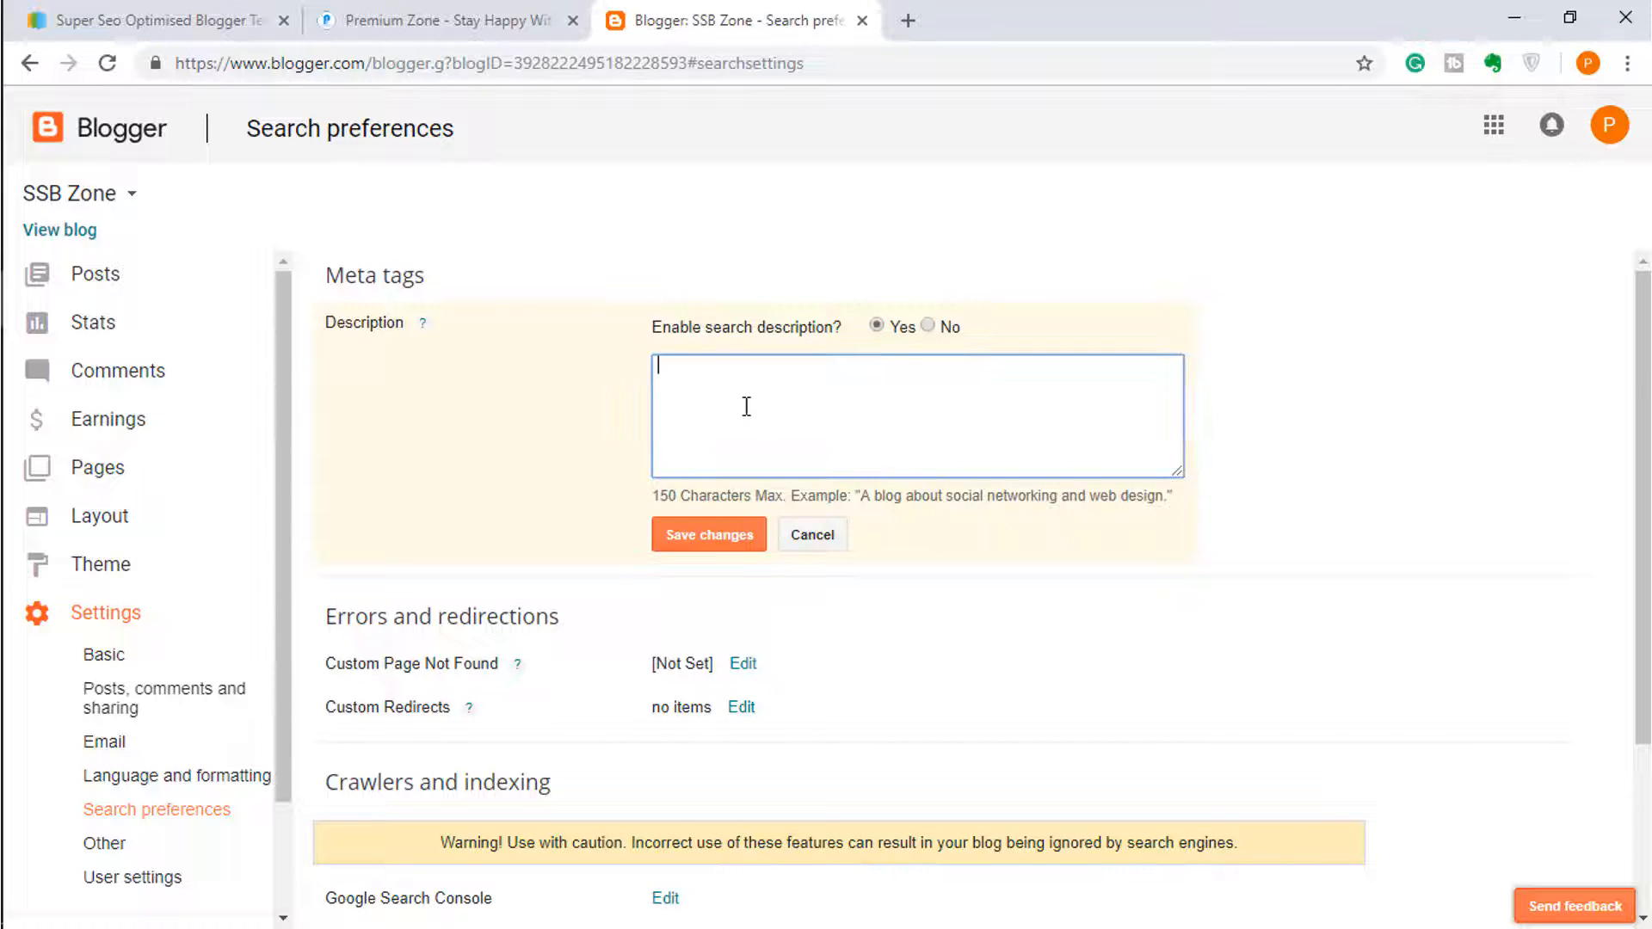
text(This Blog all about Technology news, Trending Application Review & Many more things about Technology.)
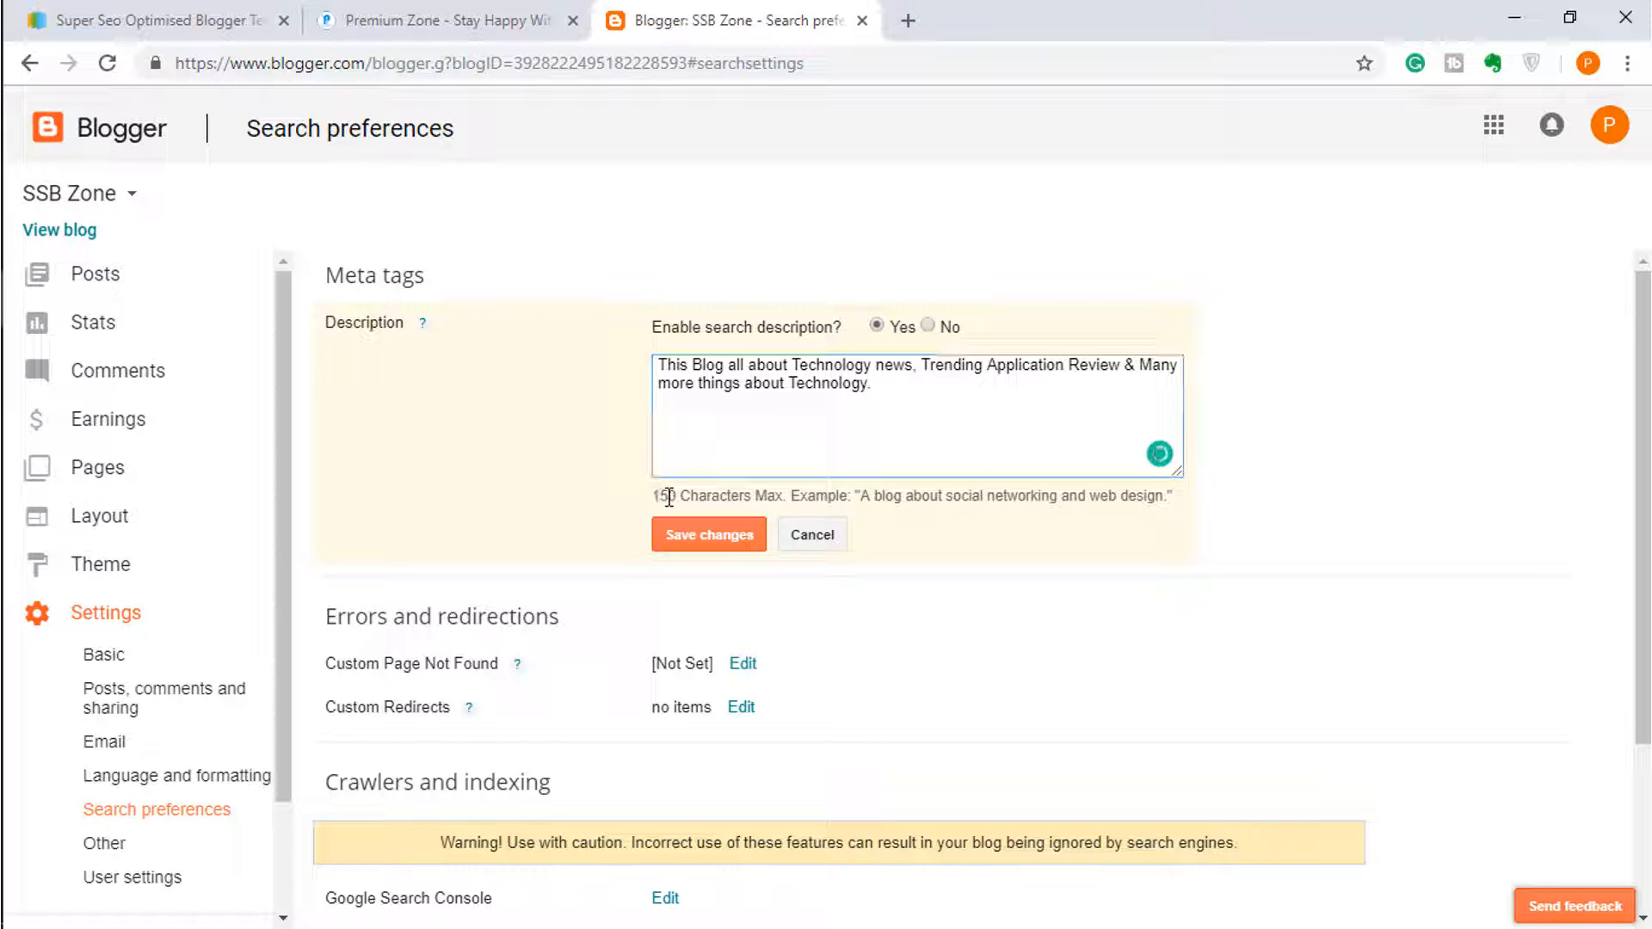
drag(653, 498, 676, 498)
click(730, 494)
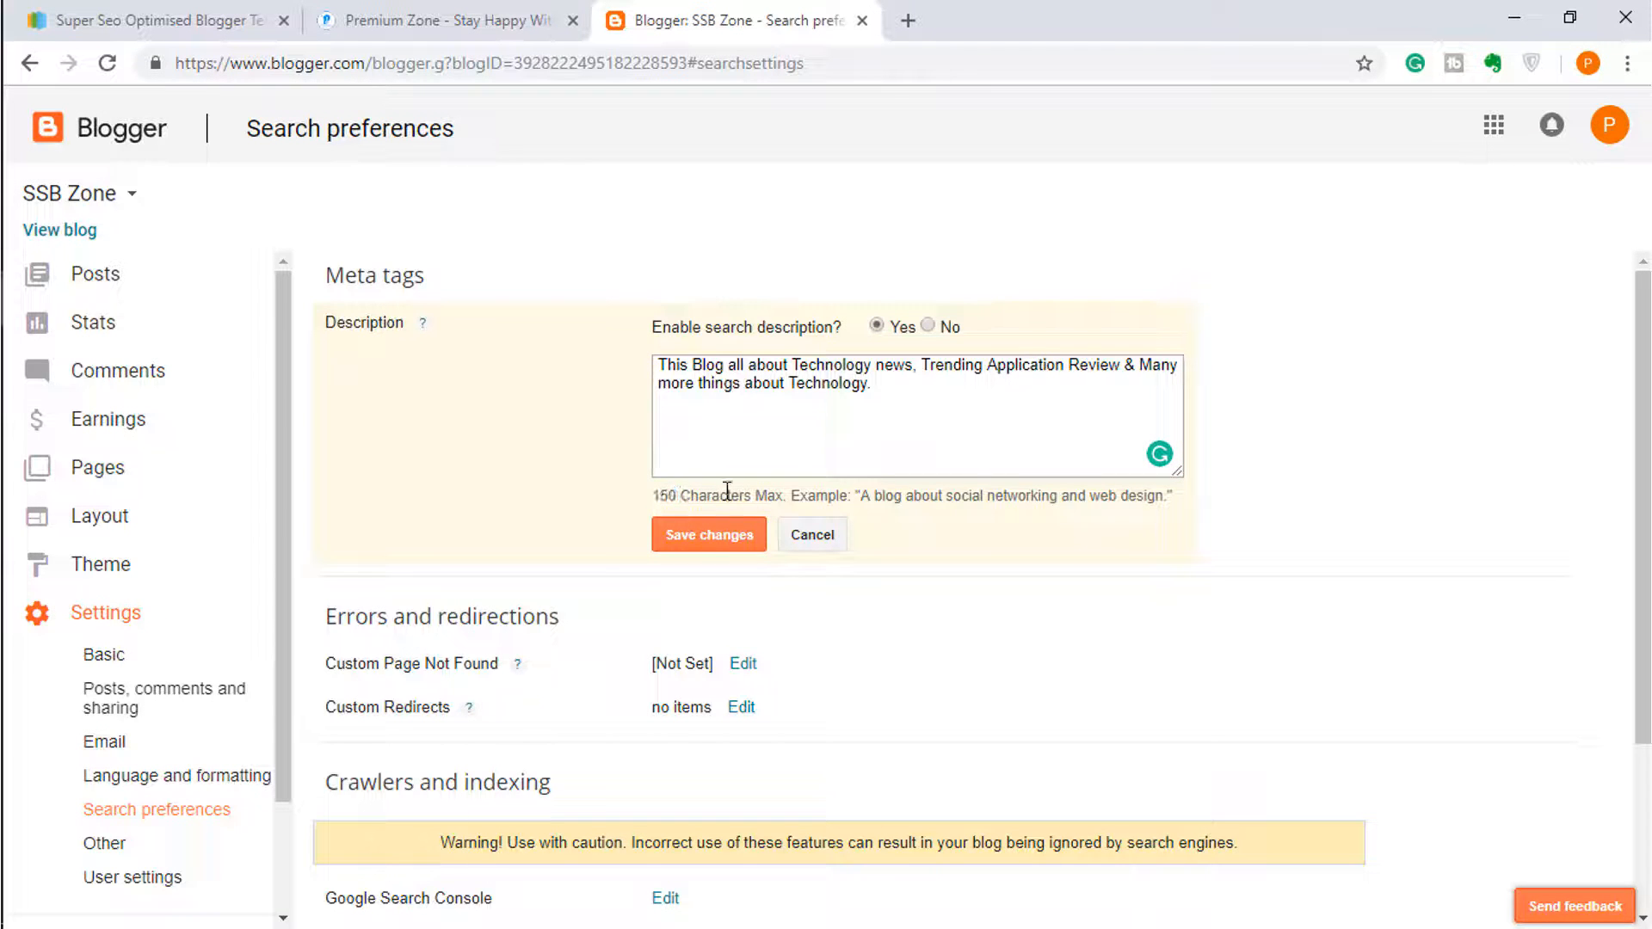
click(720, 544)
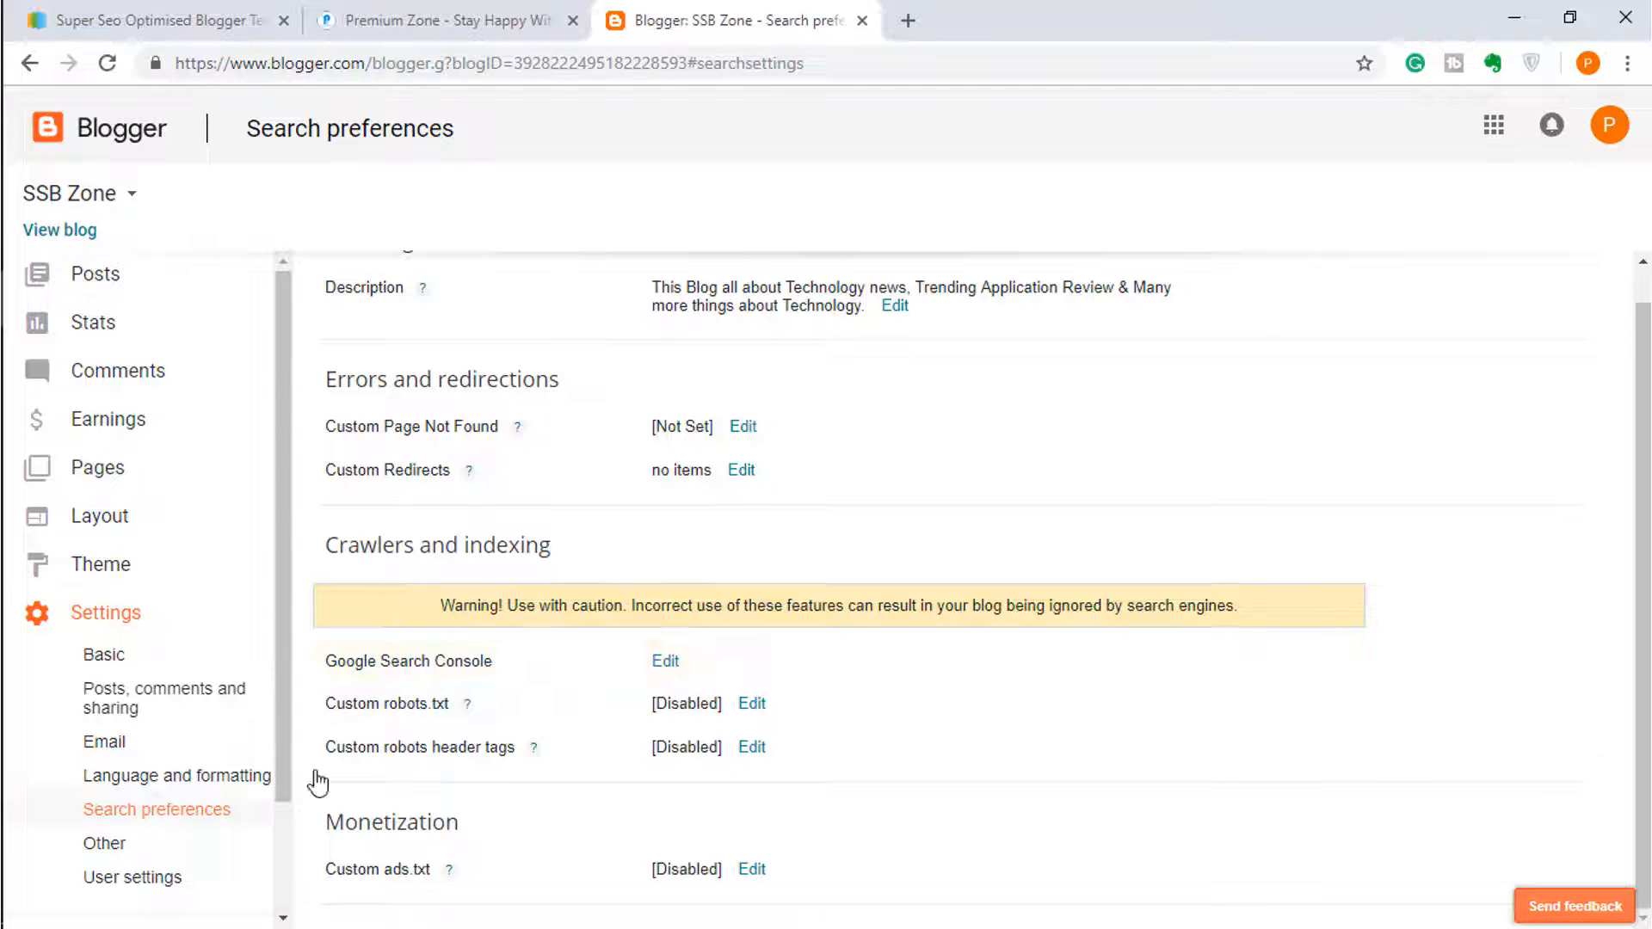
Step: Enable custom robots header tags in the crawlers and indexing preferences
drag(458, 665, 346, 663)
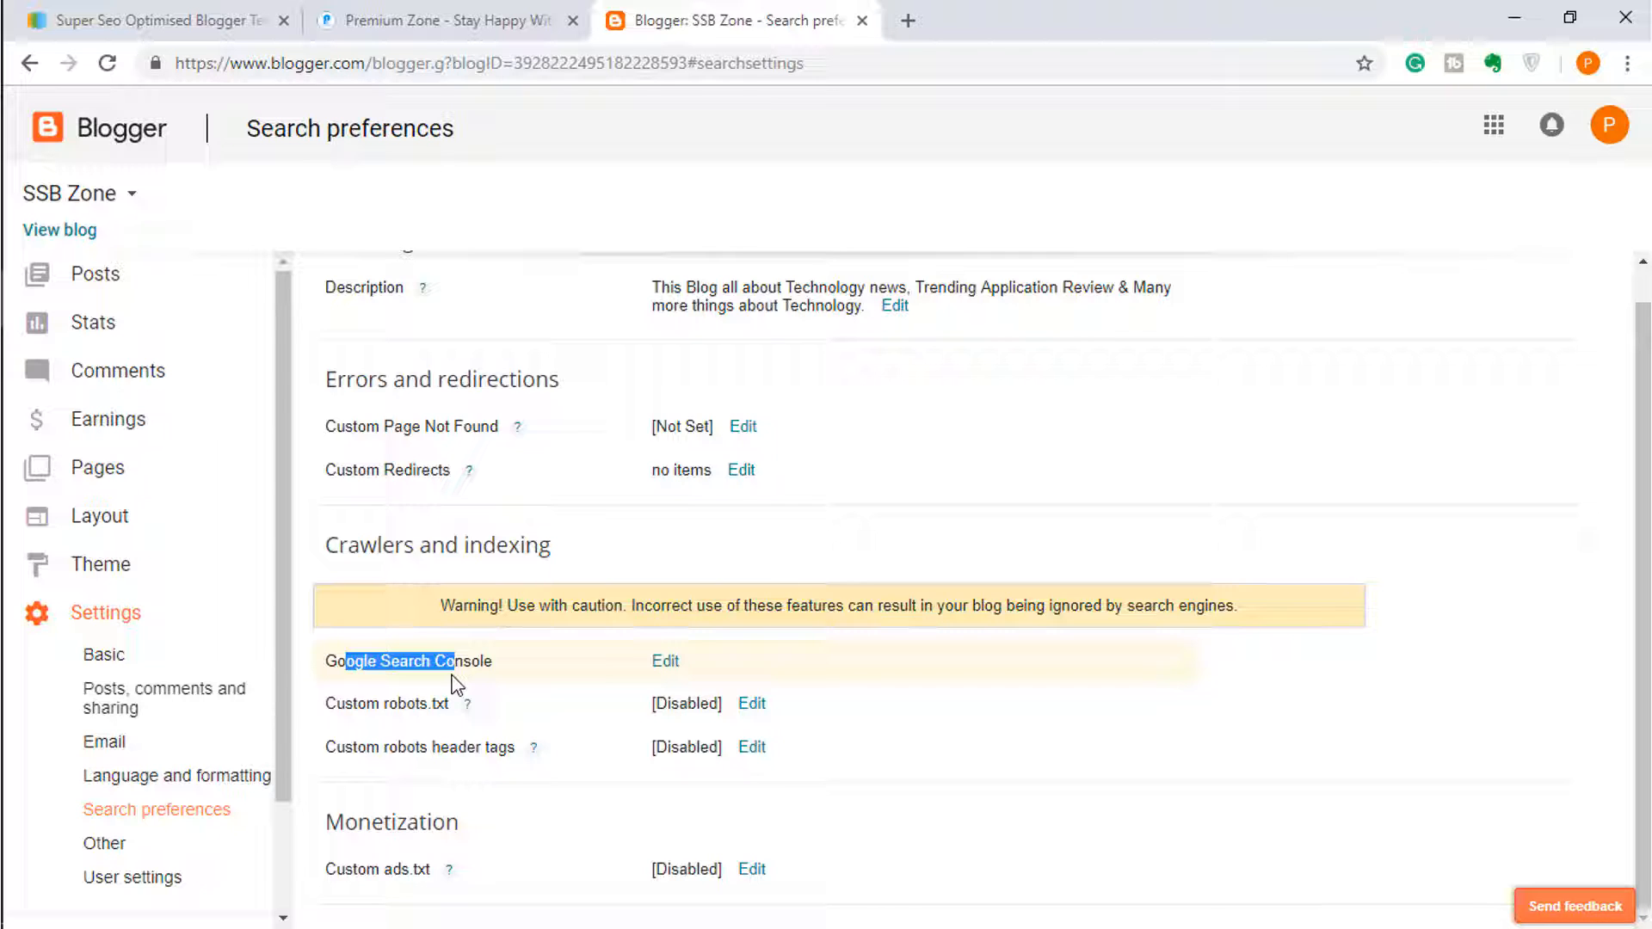
click(439, 656)
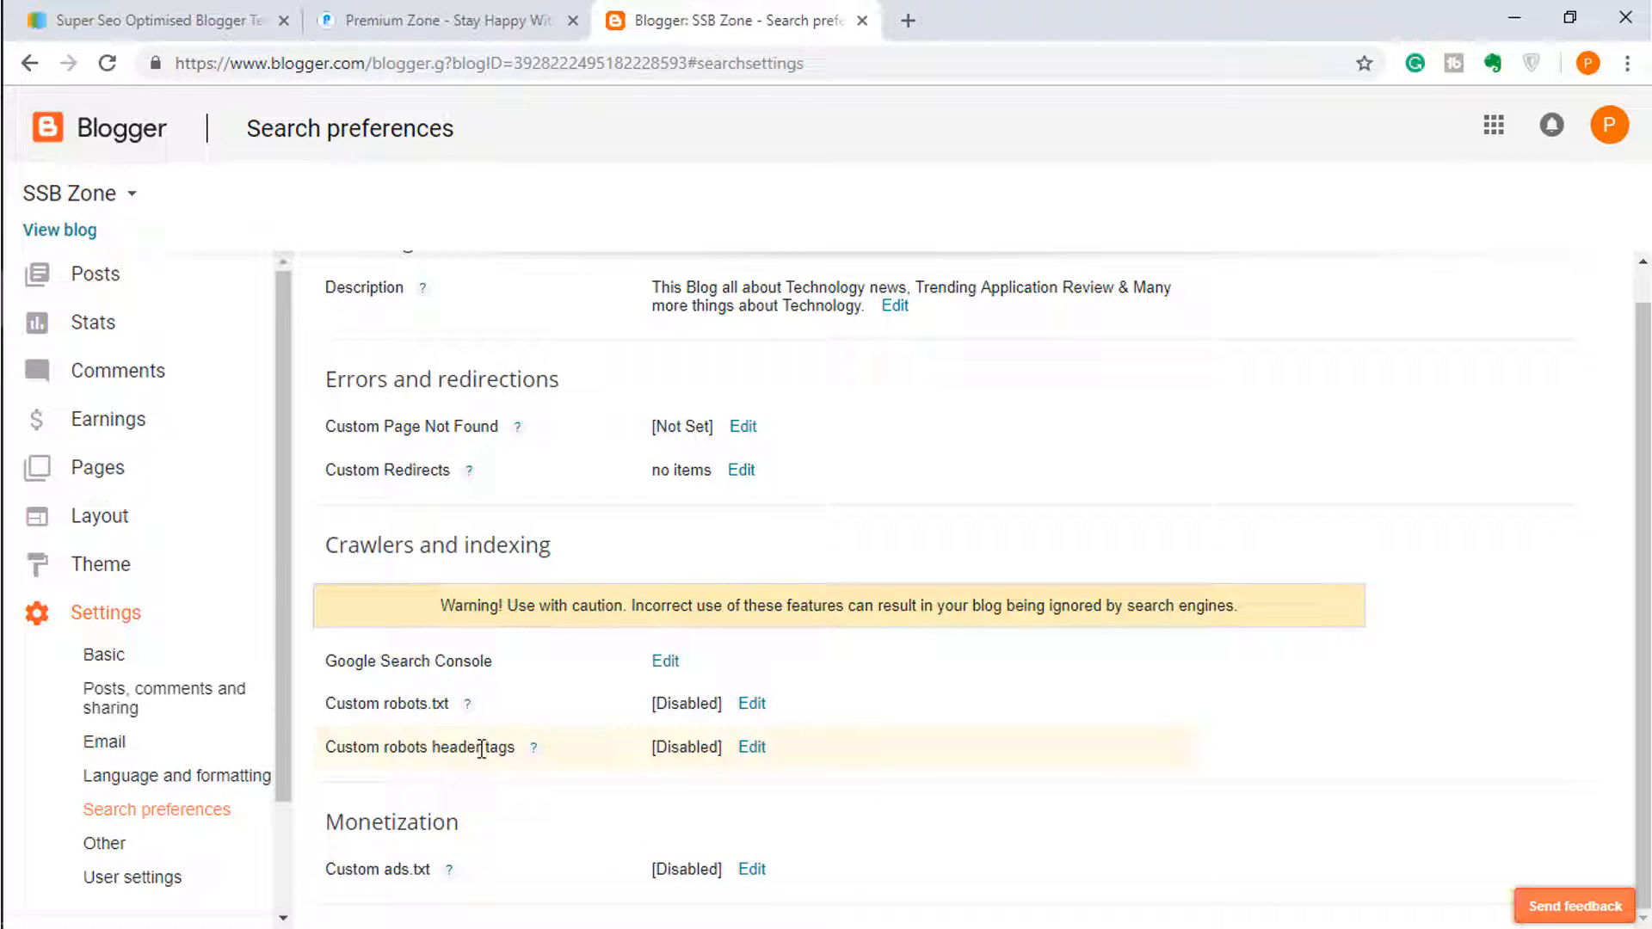
drag(451, 751, 534, 749)
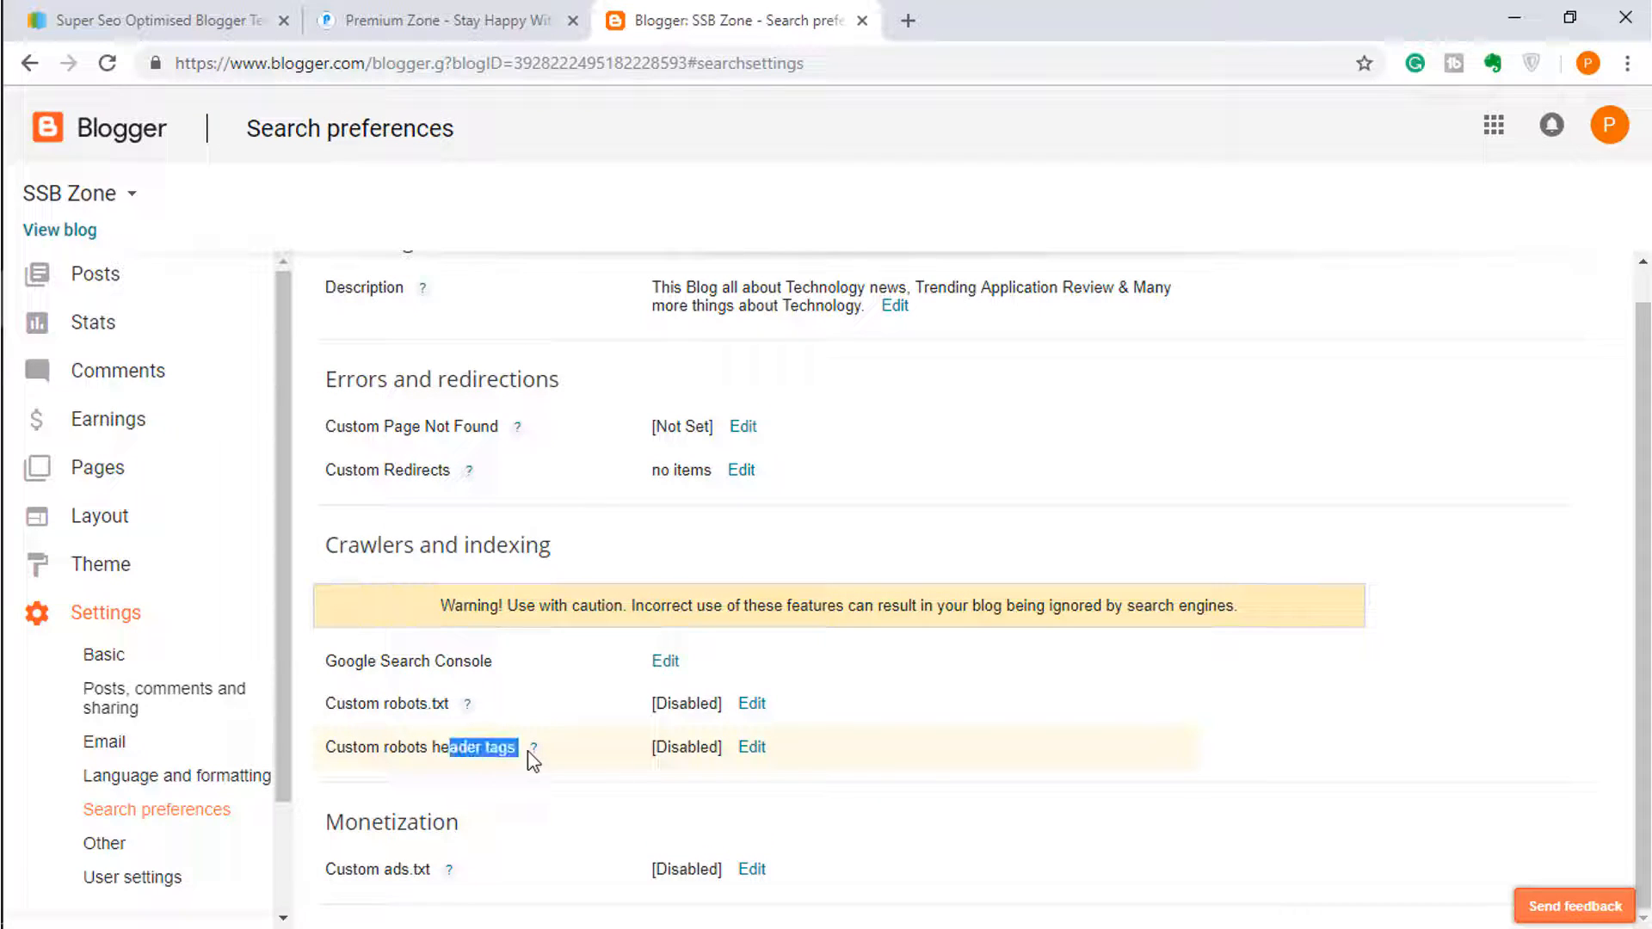
click(752, 748)
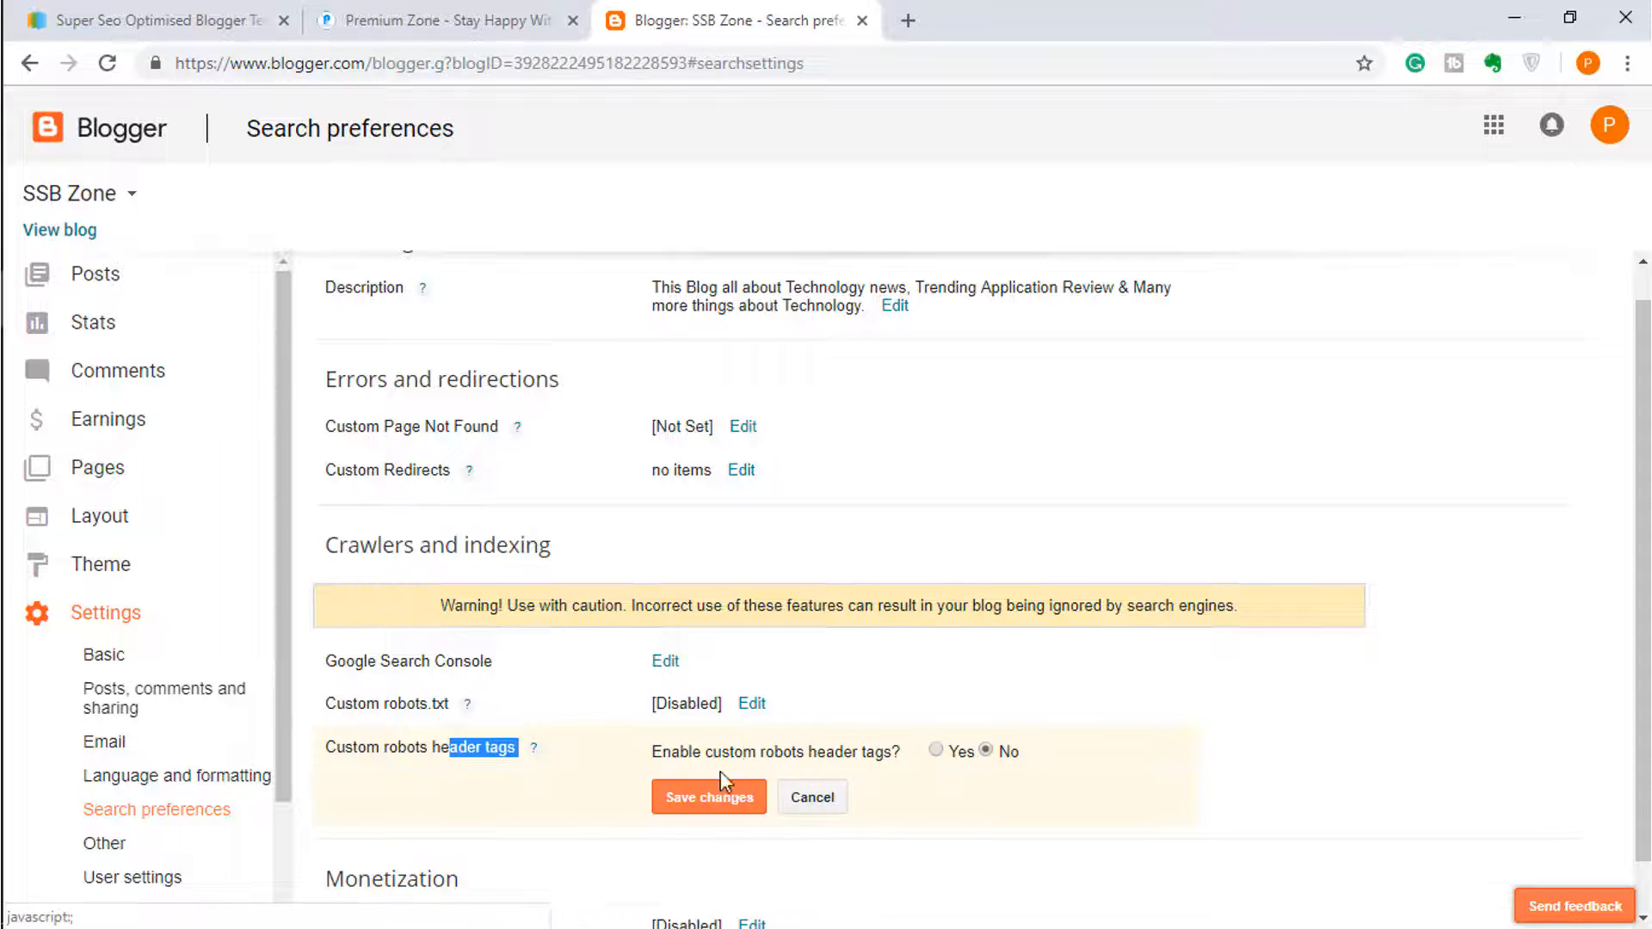
click(936, 751)
scroll(925, 822, down, 4)
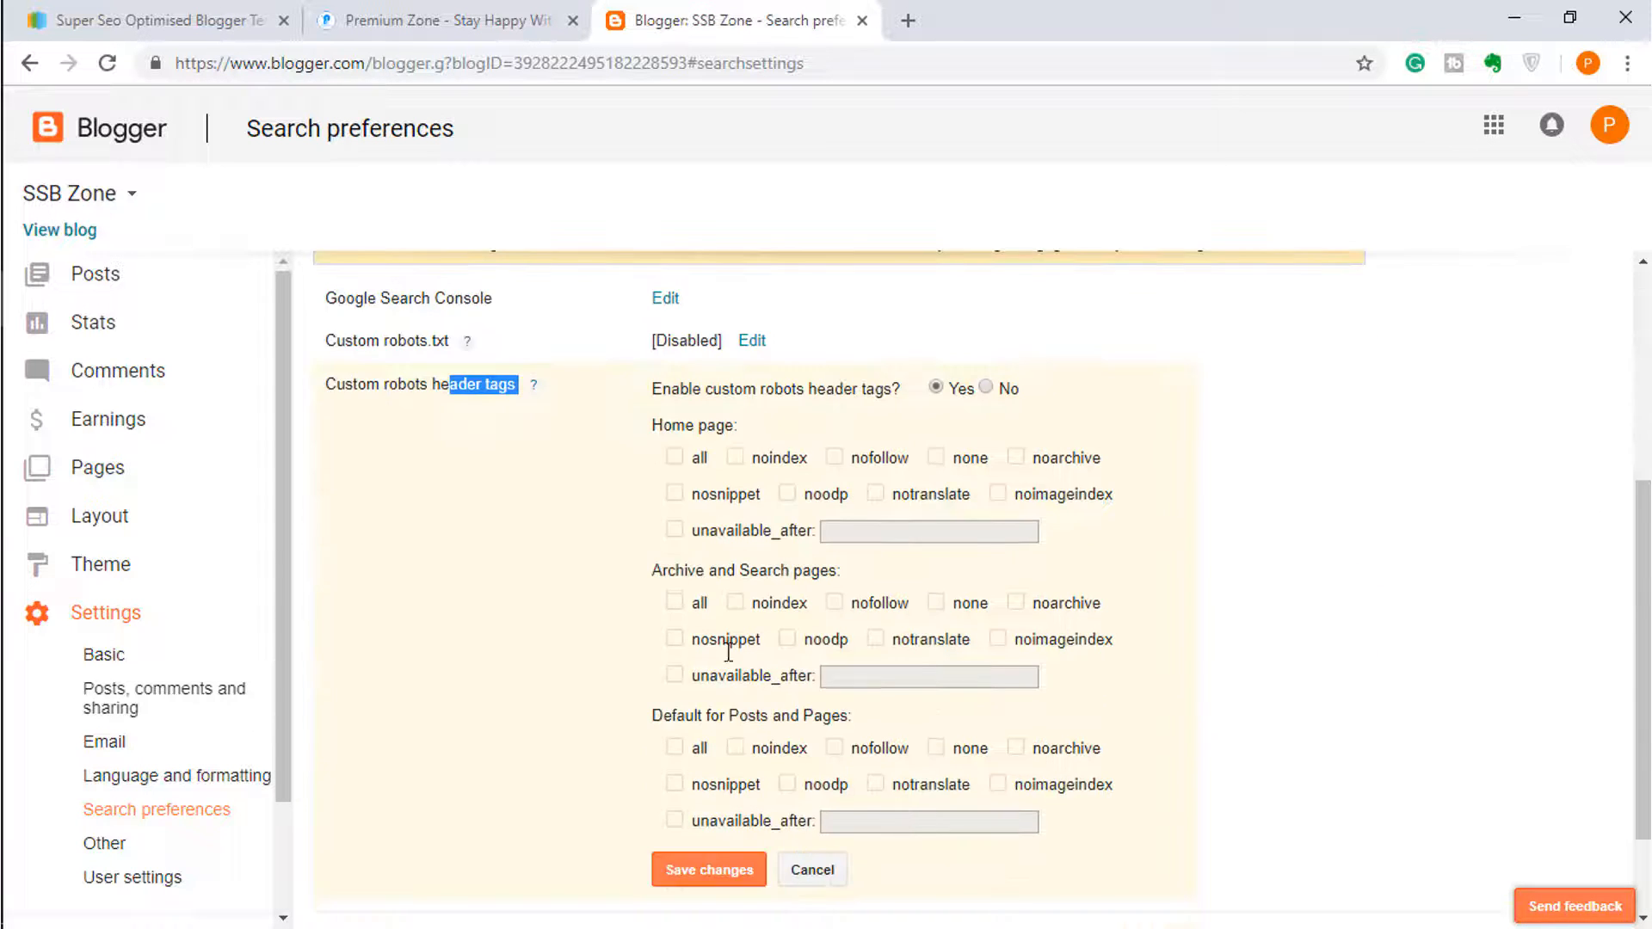
Step: Choose all and noodp for the home page, noindex and noodp for archive and search pages, all and noodp for posts and pages, and save
click(673, 458)
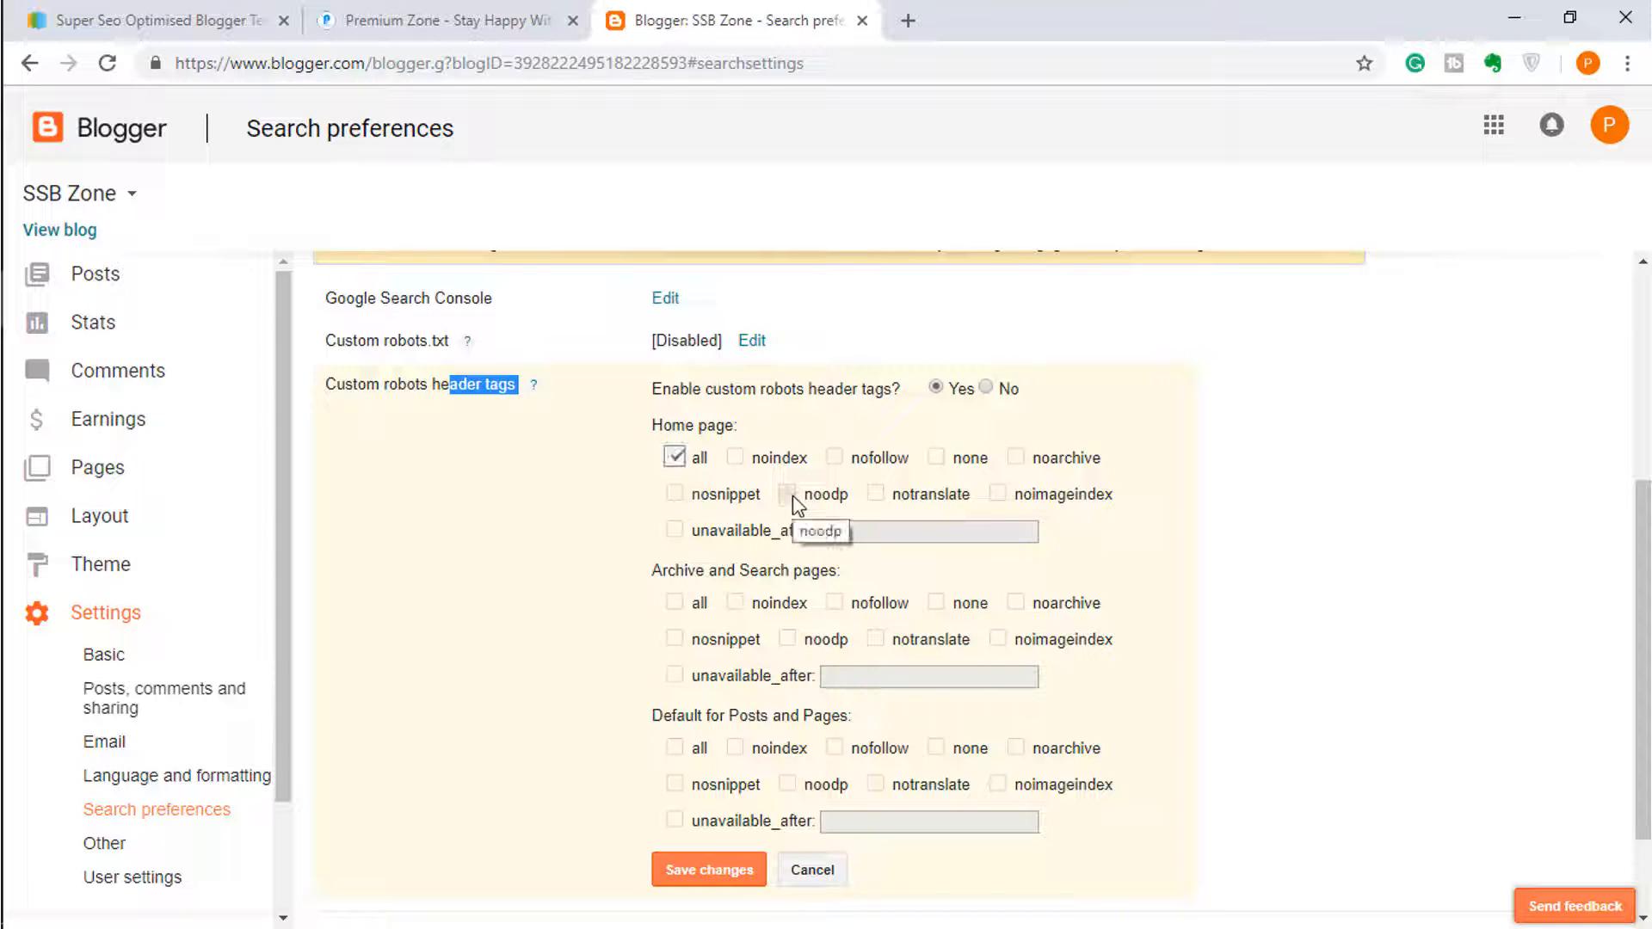
click(736, 603)
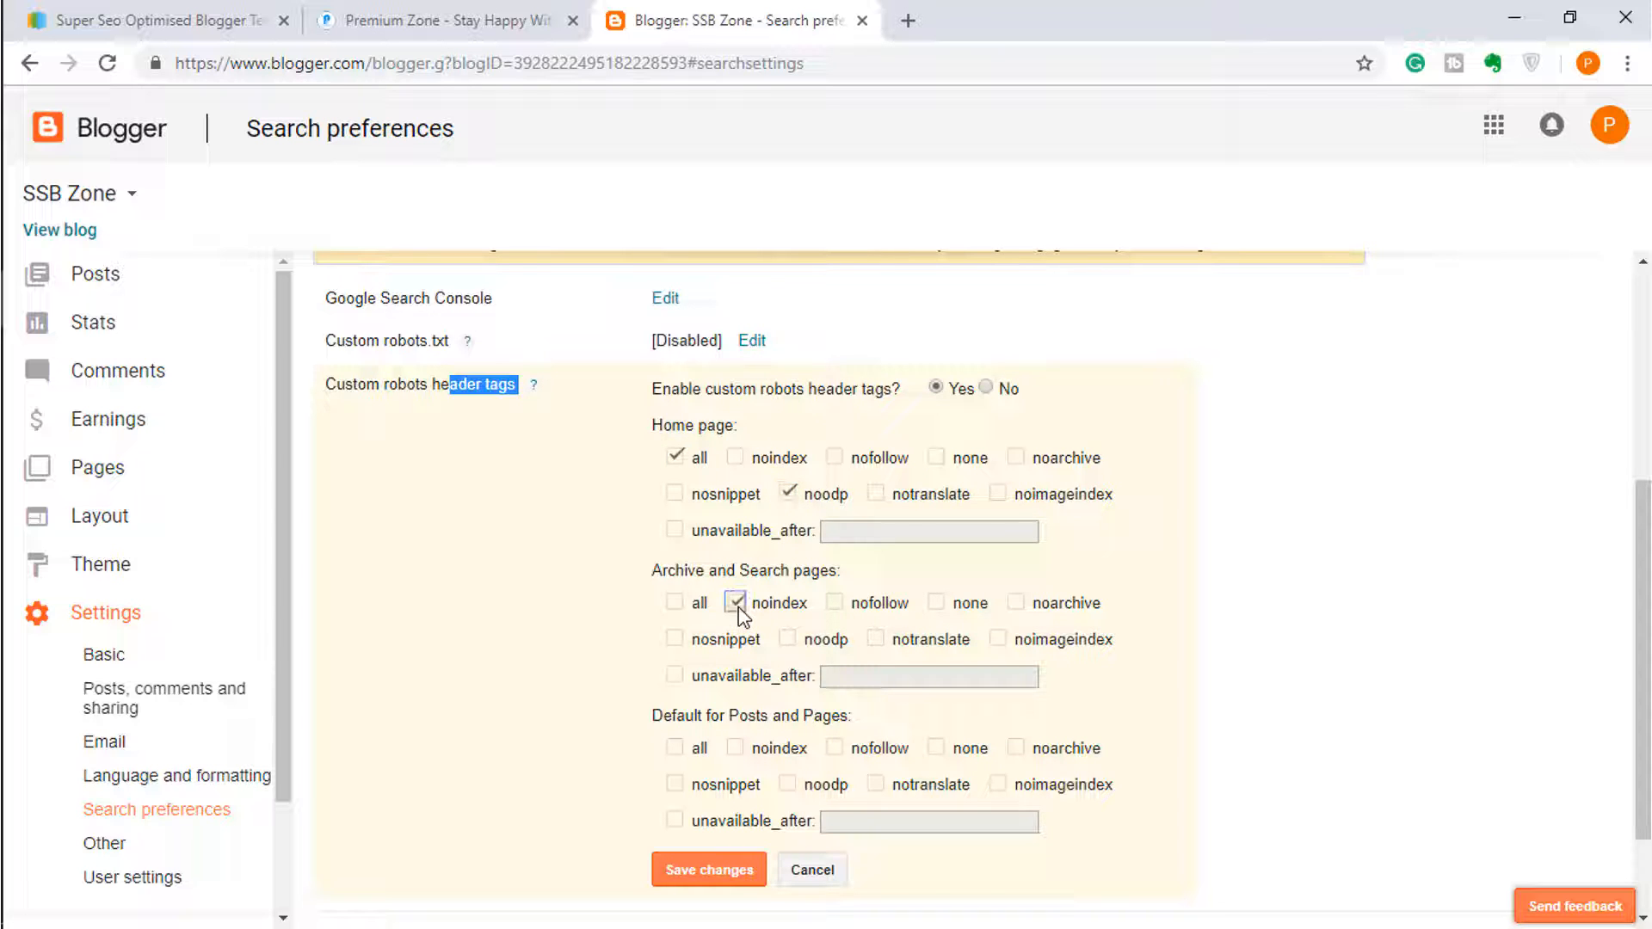
click(788, 641)
click(674, 747)
click(787, 784)
click(674, 873)
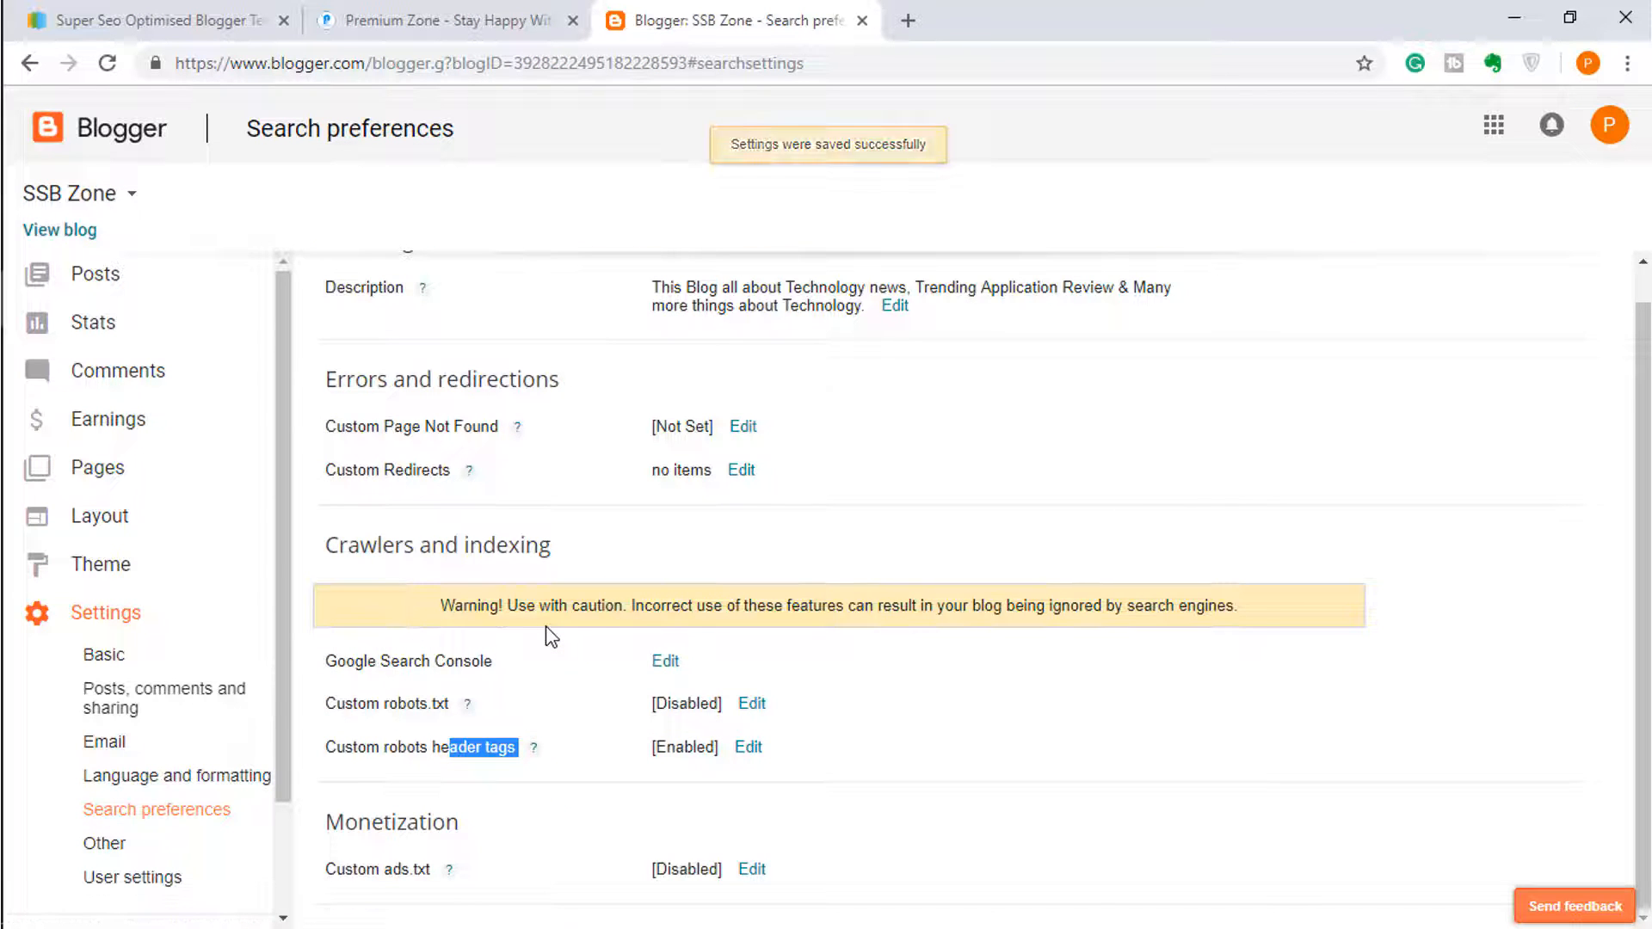
Step: Look through the blog's Other settings, including import and backup, site feed and the options further down
click(176, 852)
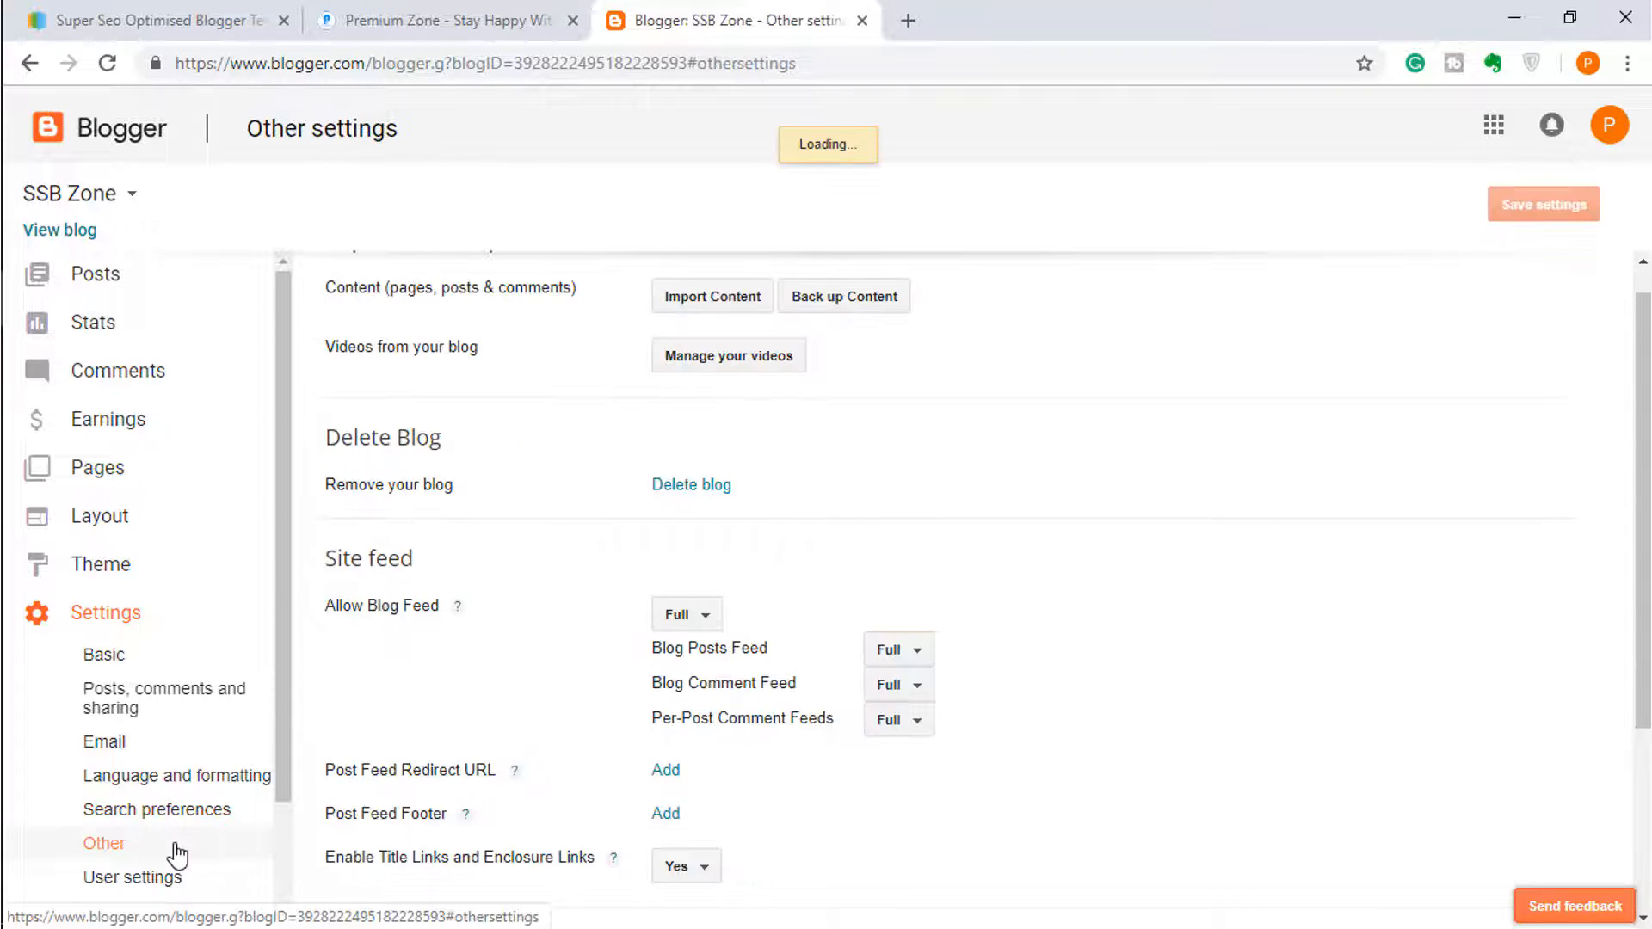
scroll(460, 657, up, 1)
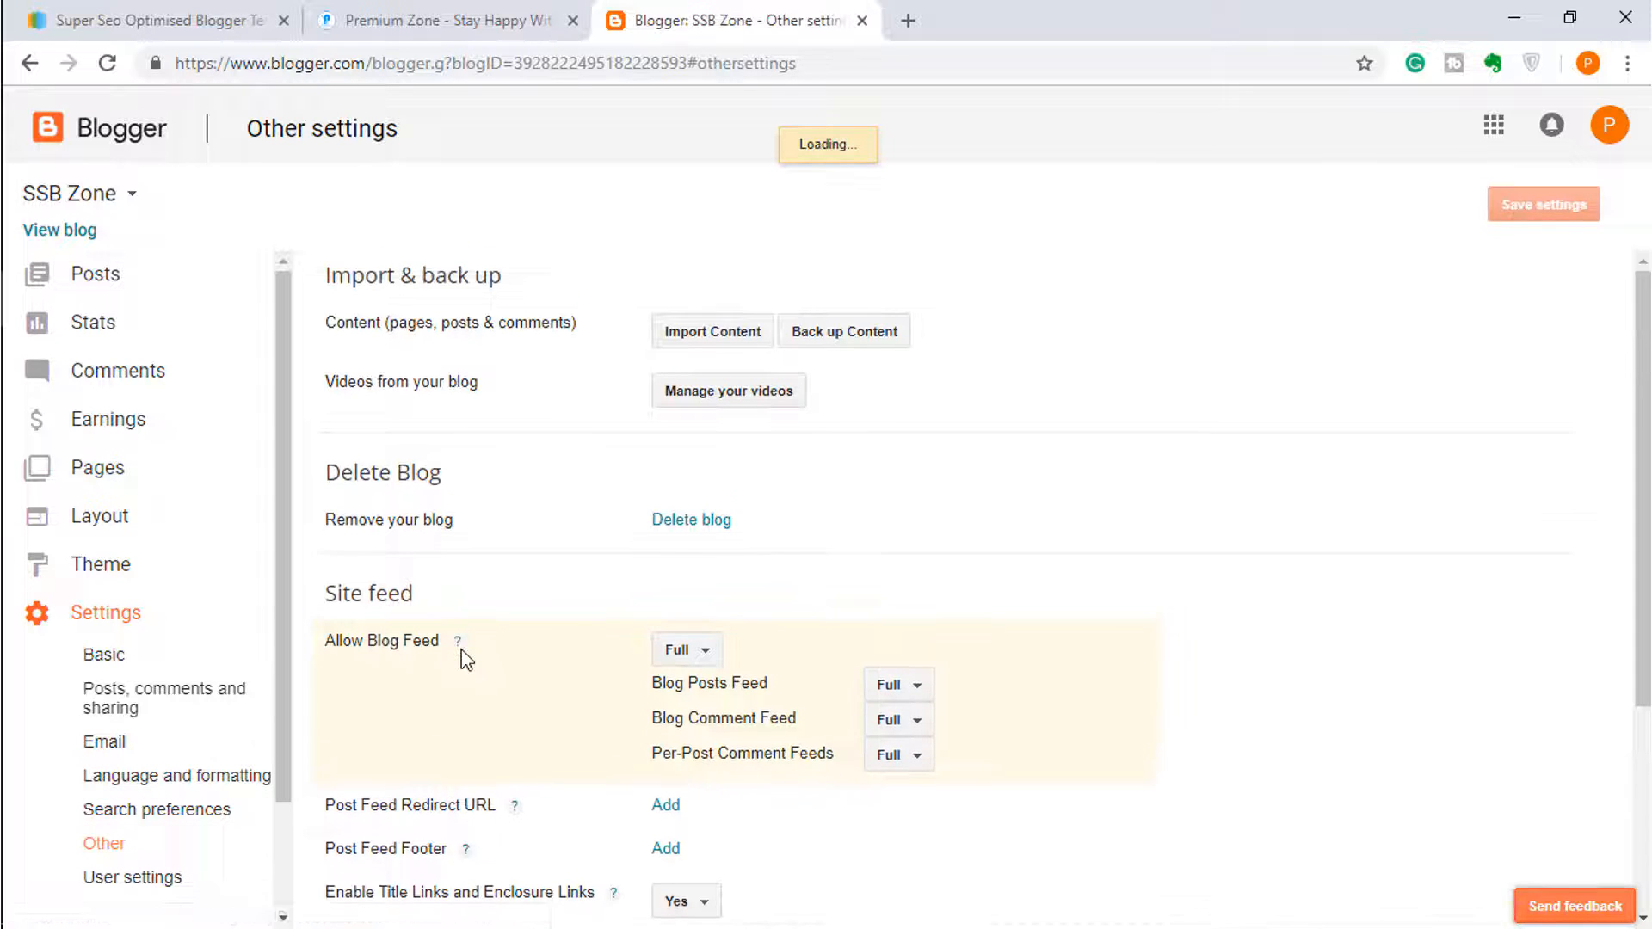
scroll(464, 660, down, 4)
click(184, 883)
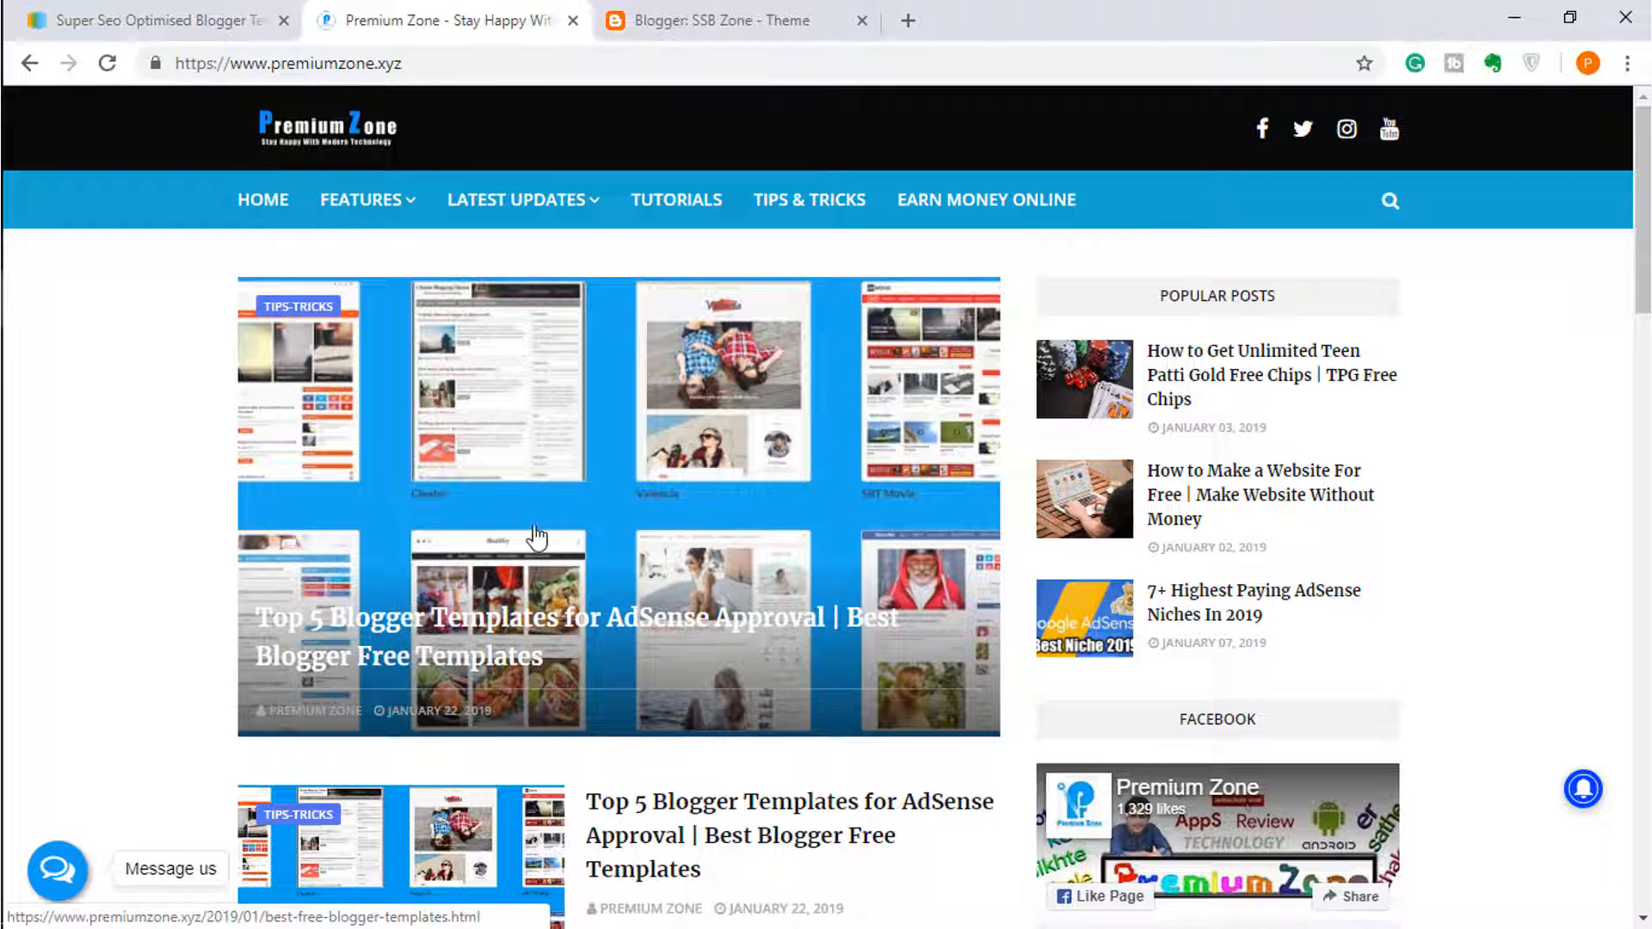
Step: Open the theme's backup and restore options, browse to Downloads > Blogger Templates and extract Super-Seo-Optimised.zip there
click(744, 21)
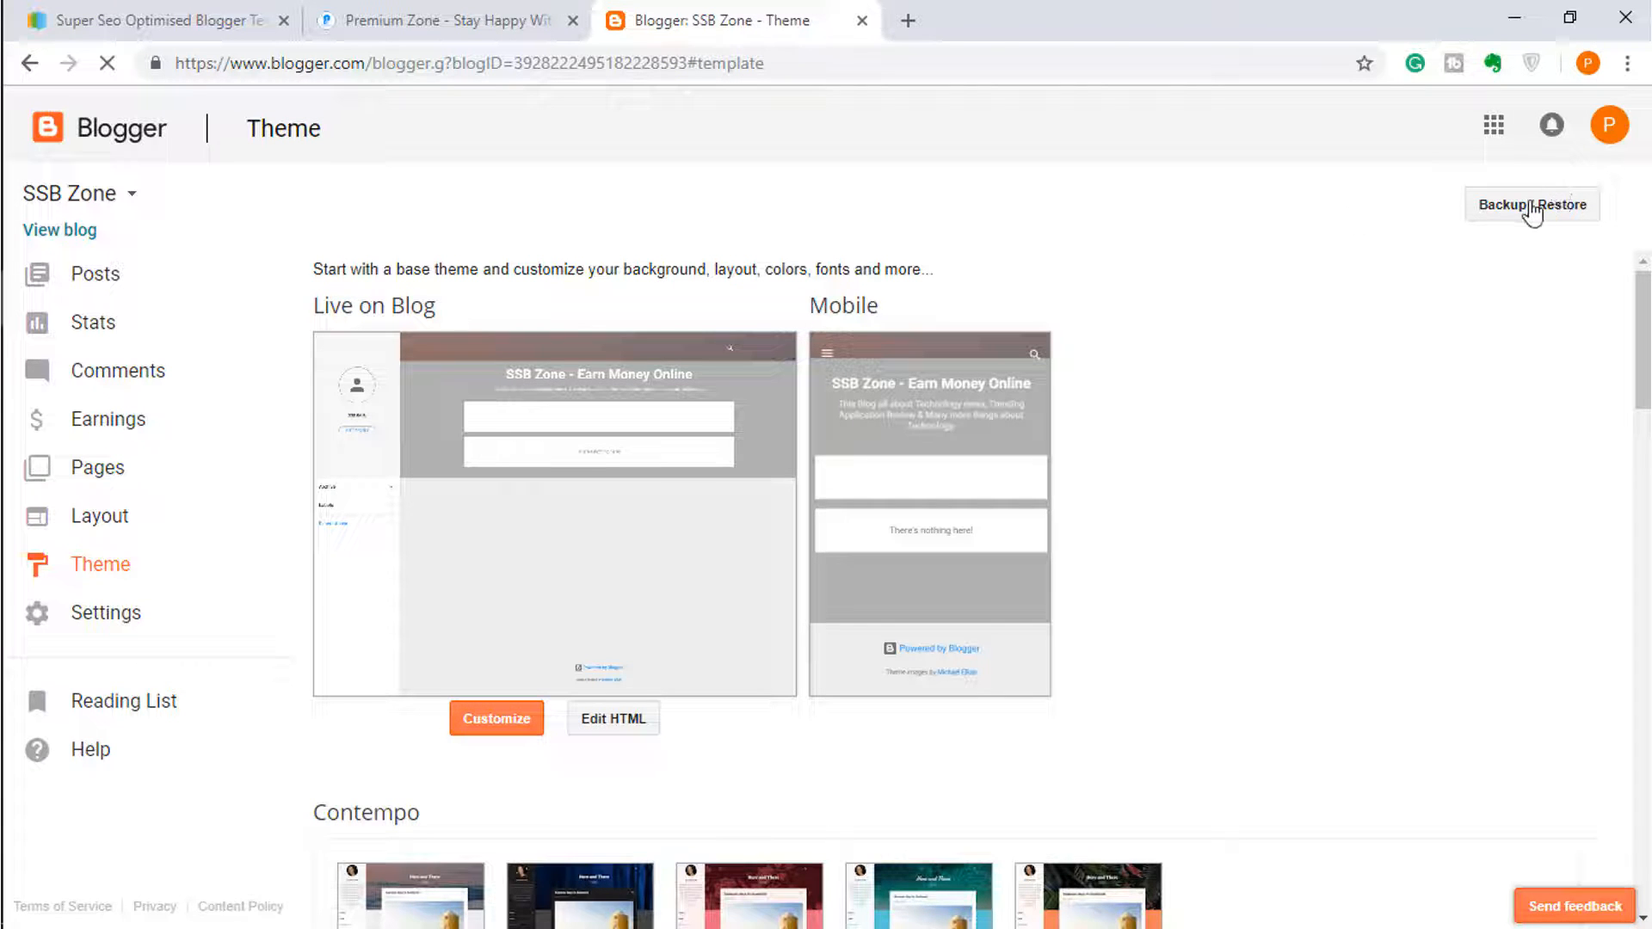
click(1504, 216)
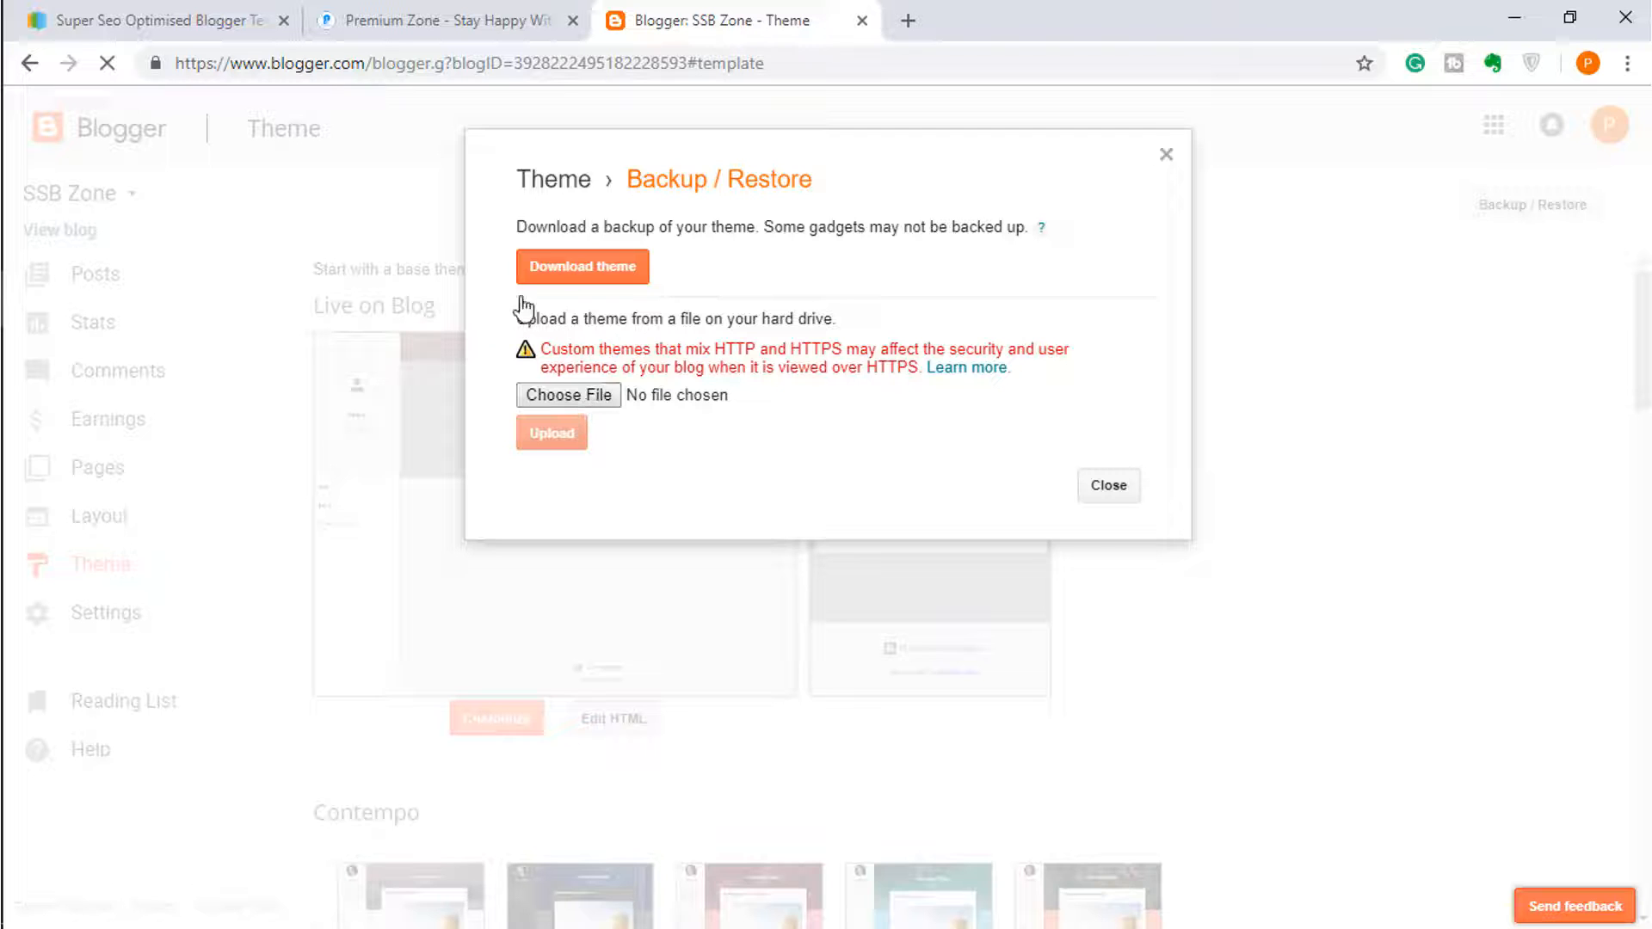
click(561, 397)
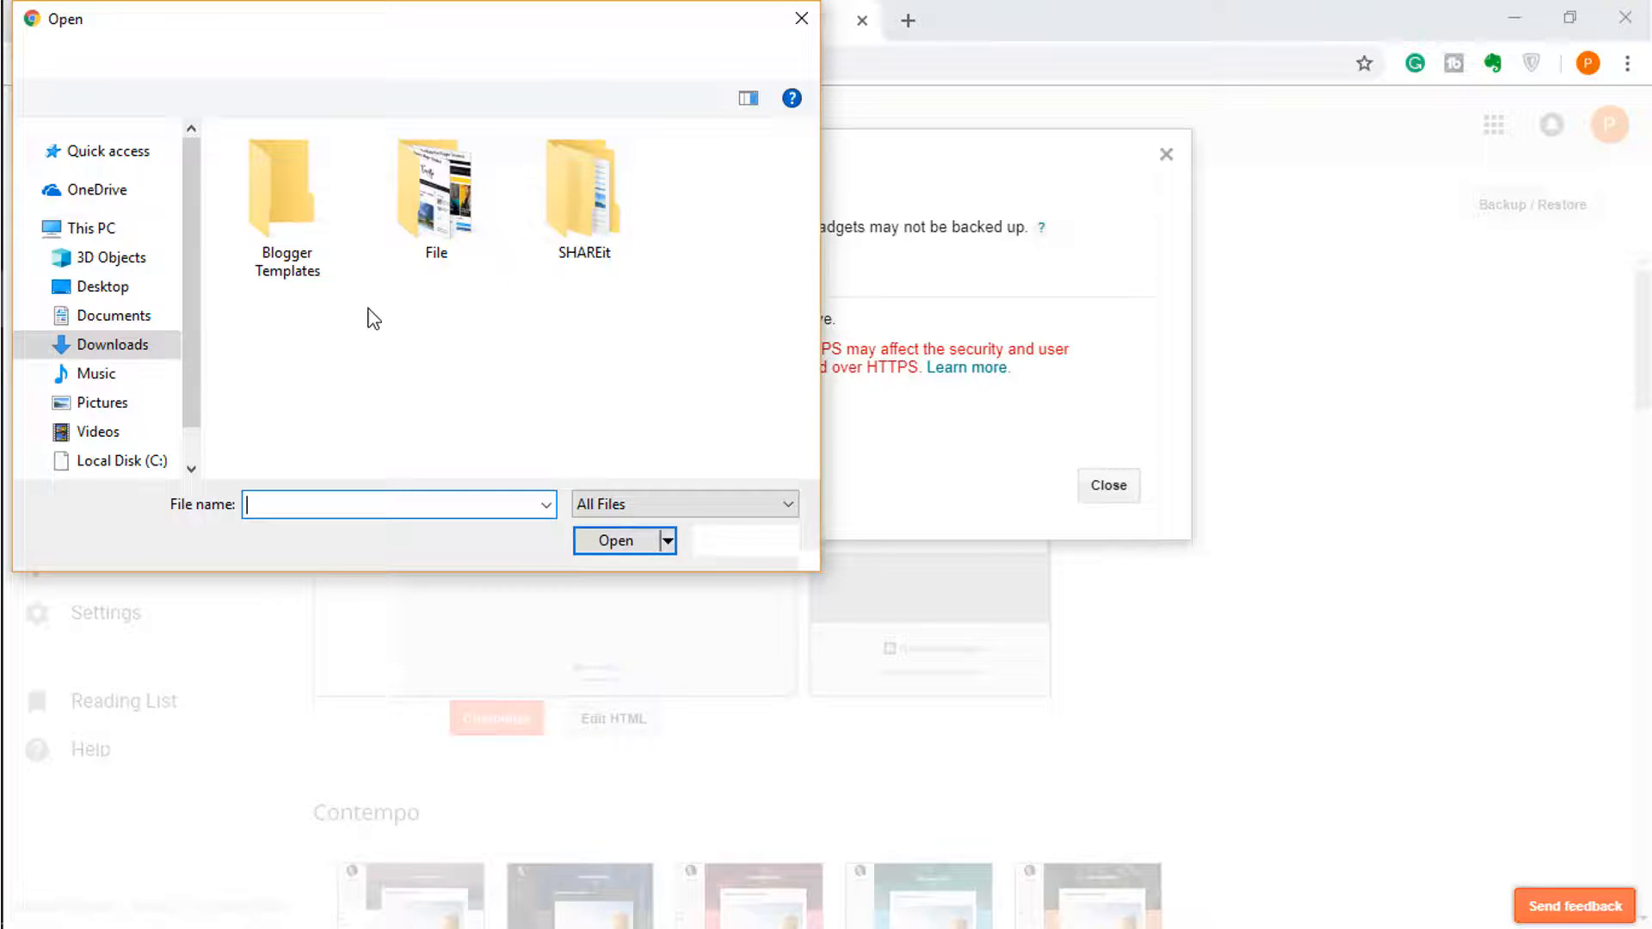
click(290, 221)
key(Return)
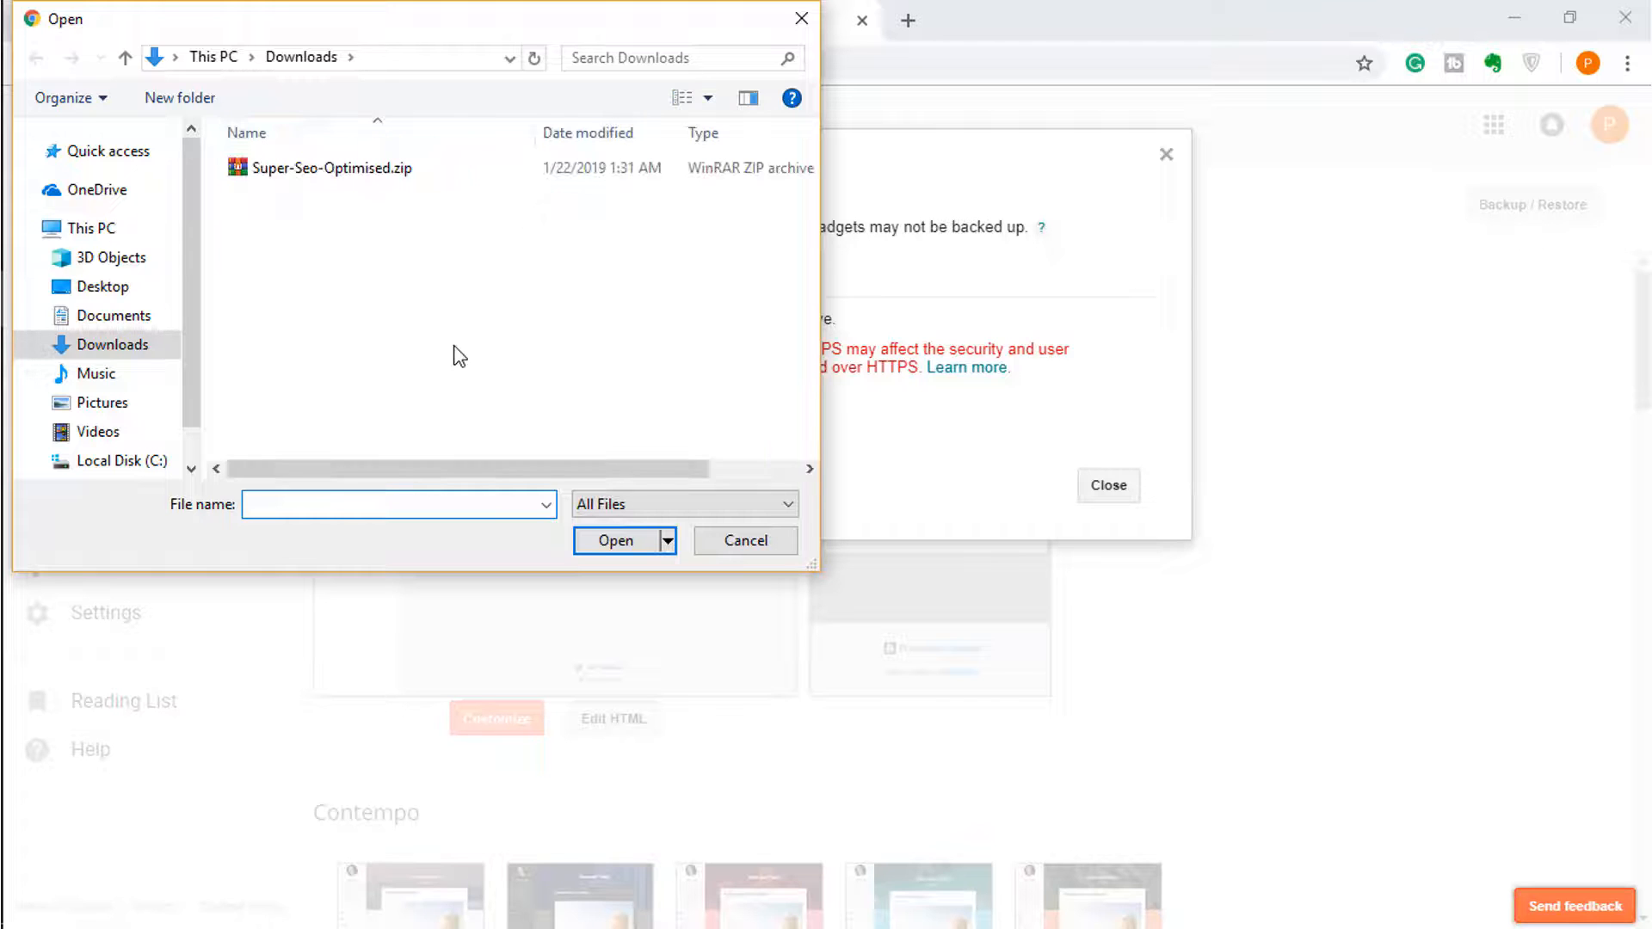
double_click(372, 172)
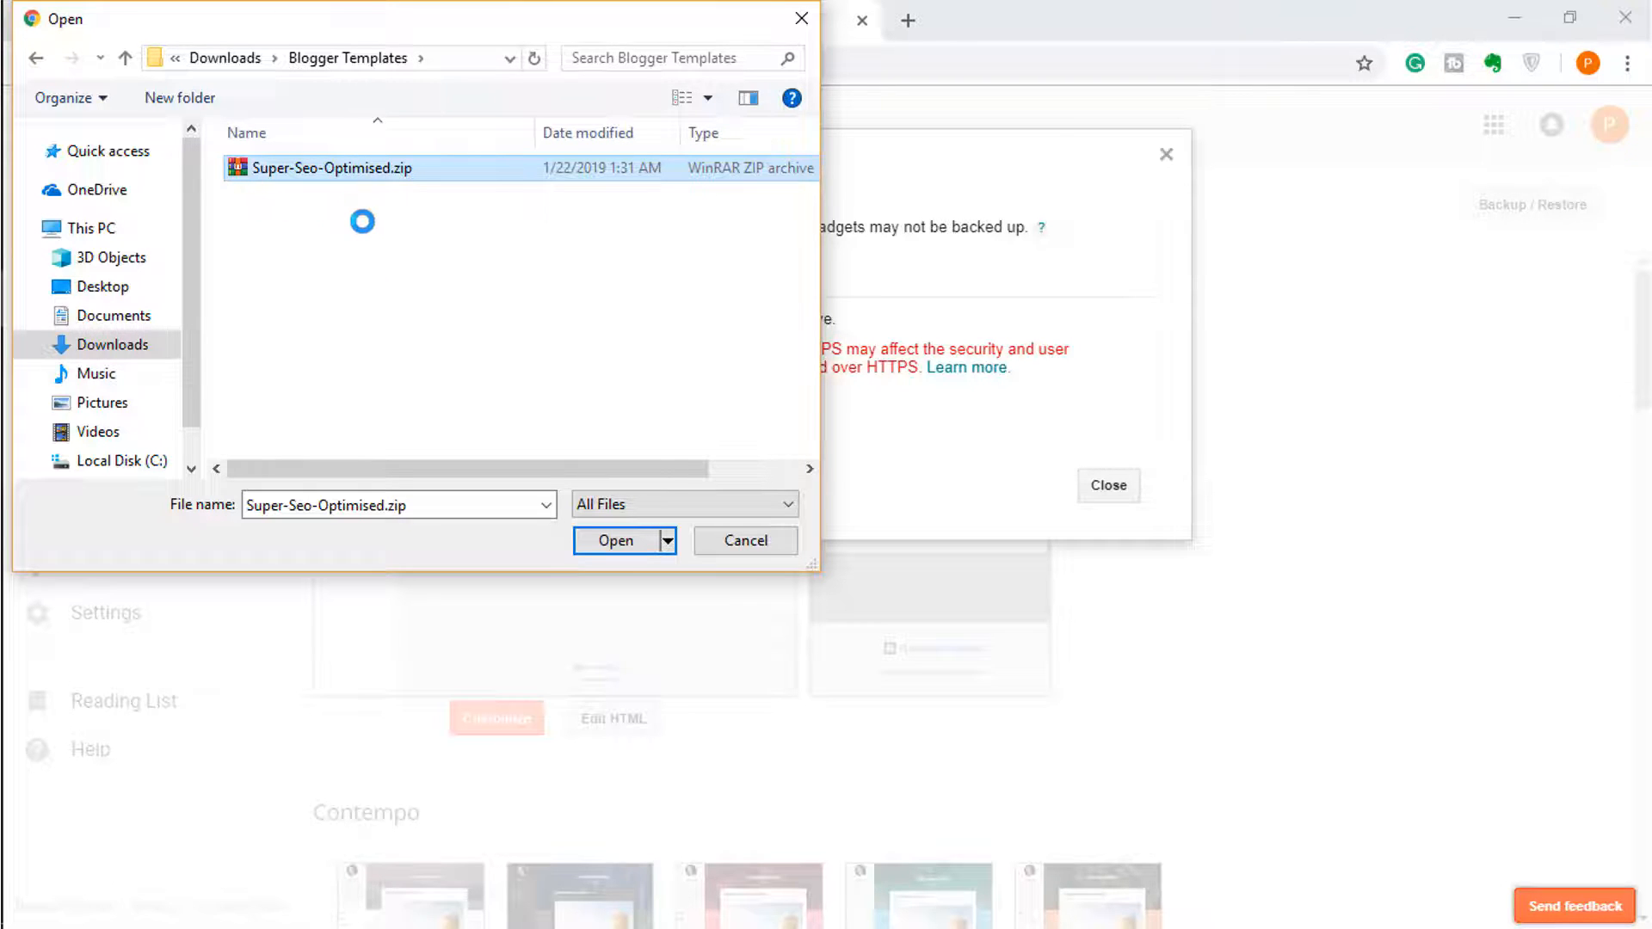
right_click(368, 168)
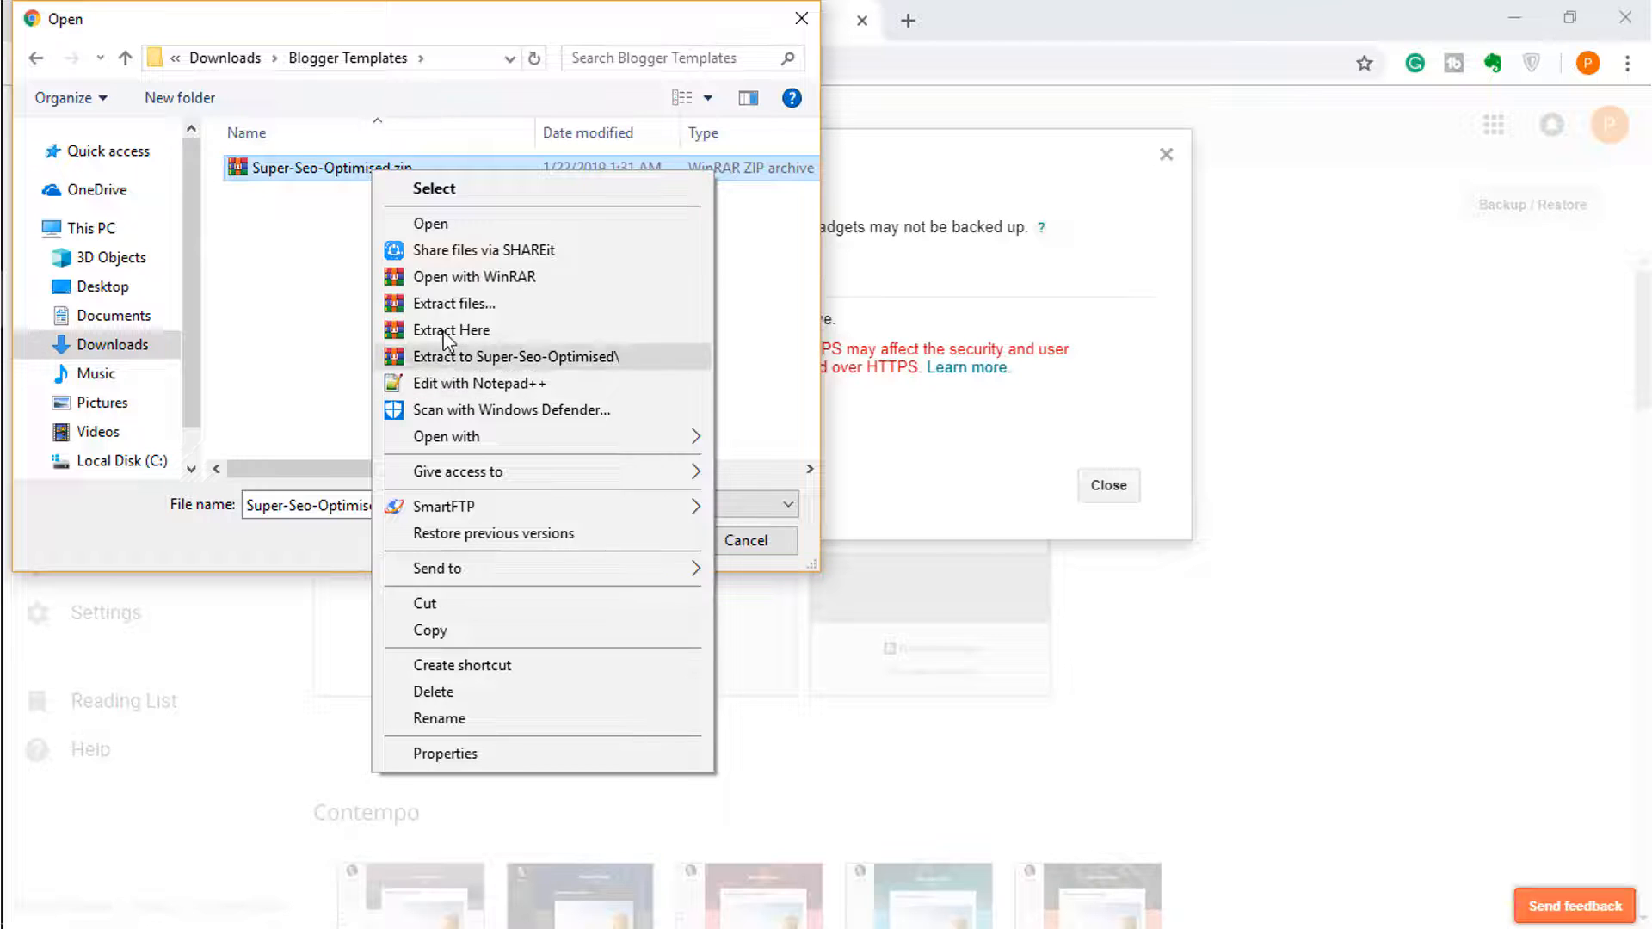
click(408, 332)
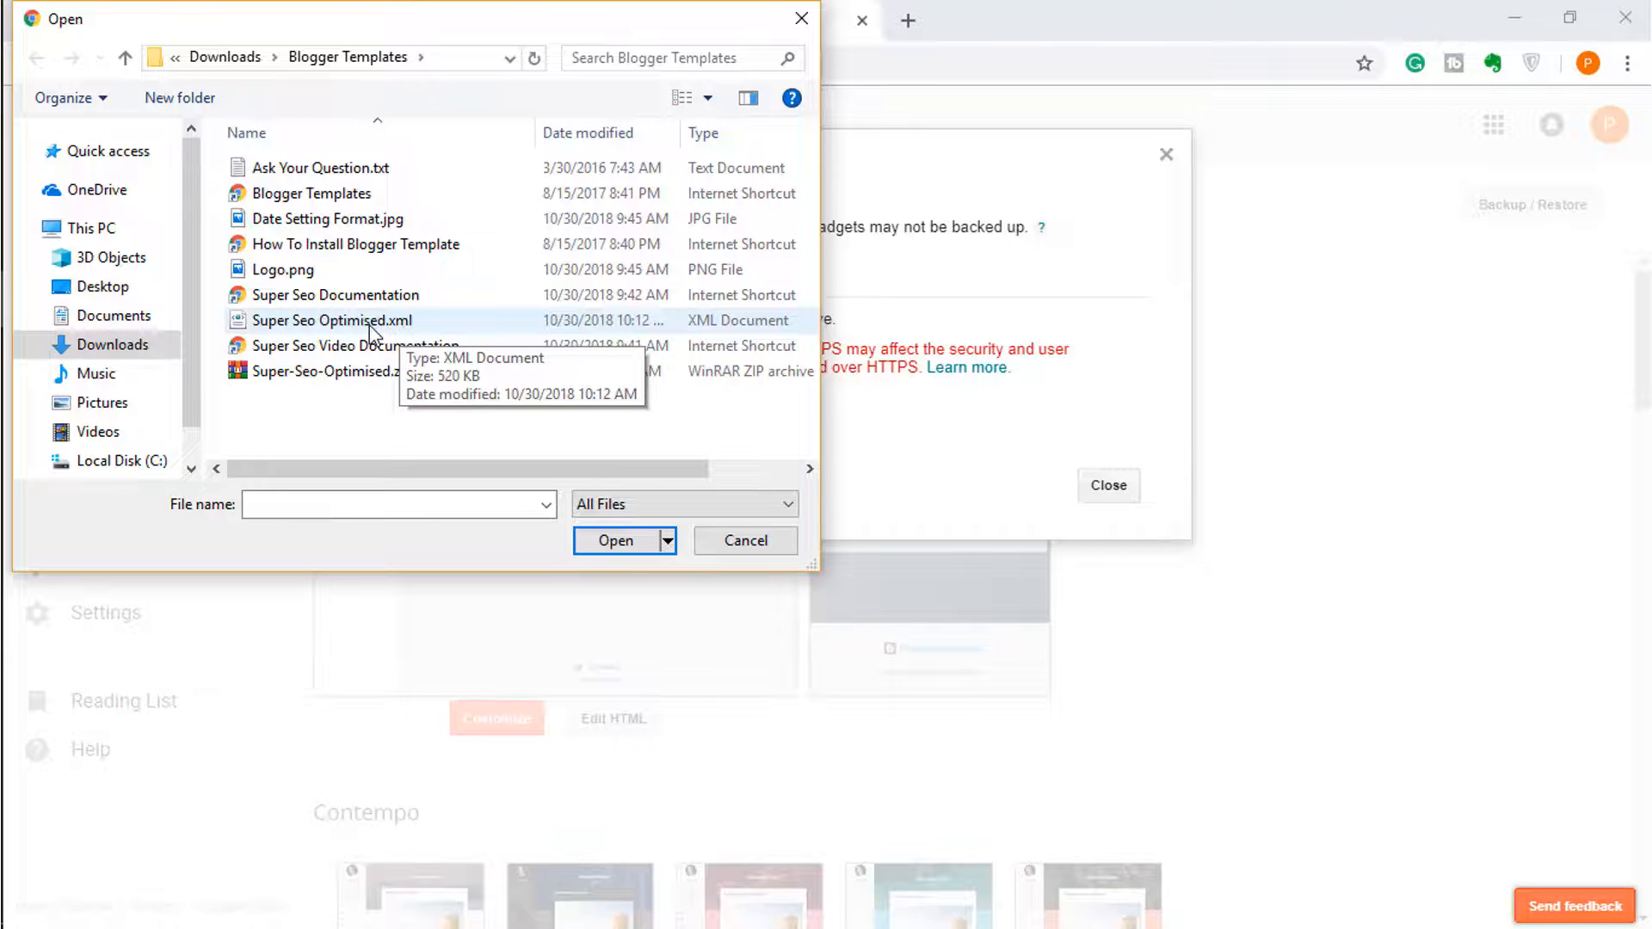
Step: Try to upload Super Seo Optimised.xml as the blog's theme, and close the backup and restore dialog
click(403, 327)
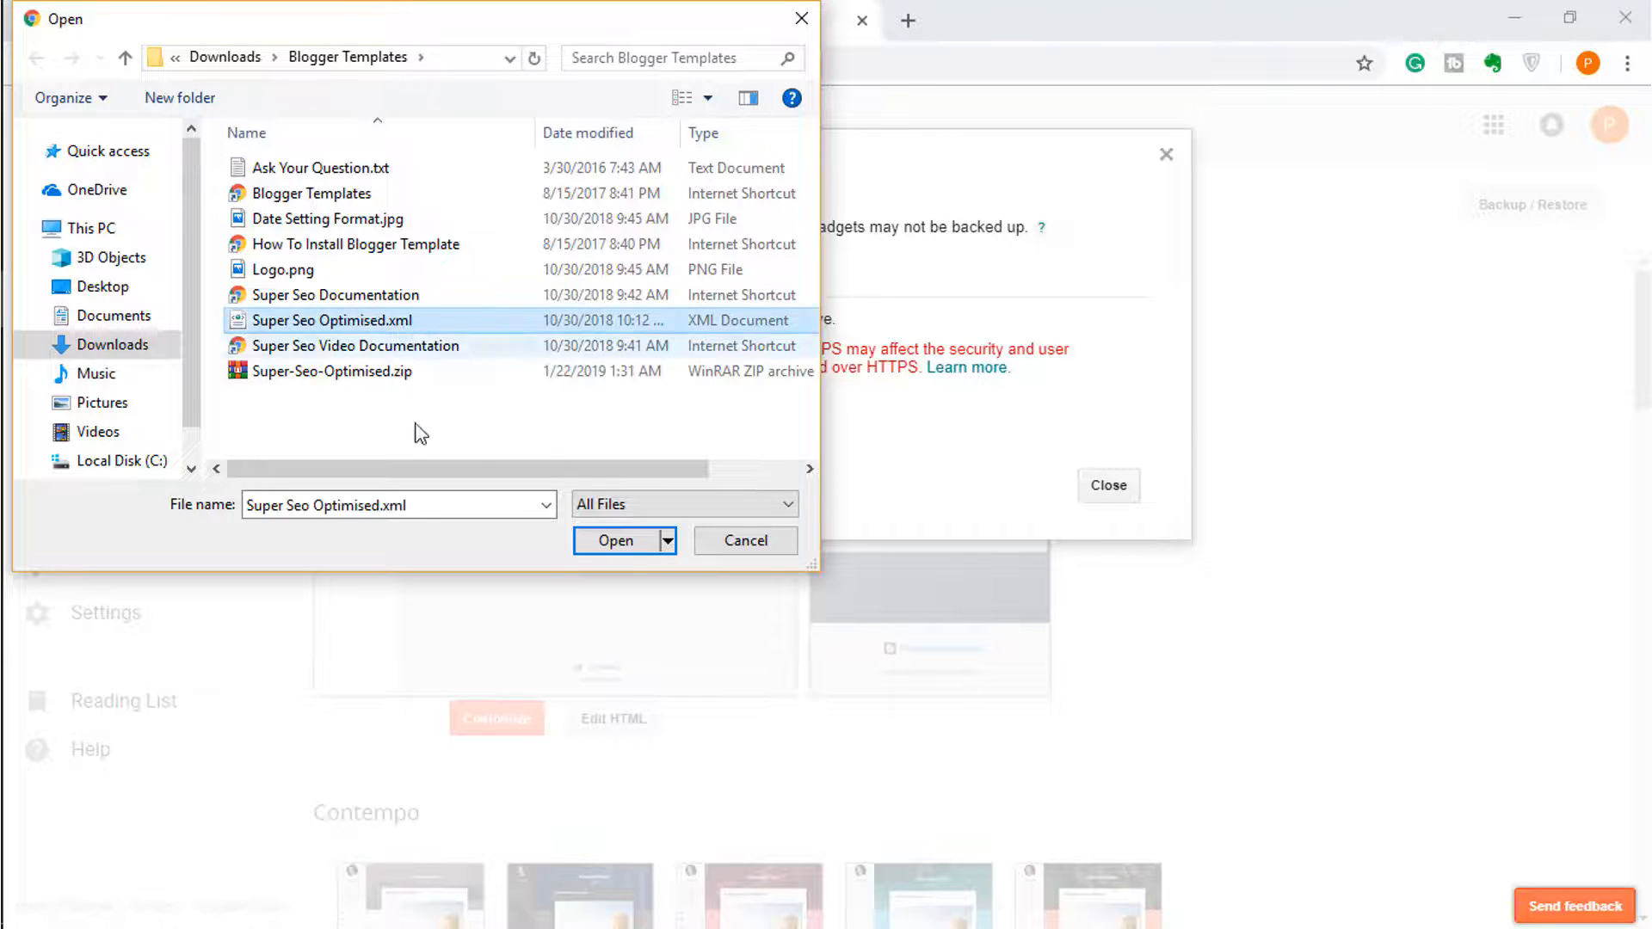
click(619, 544)
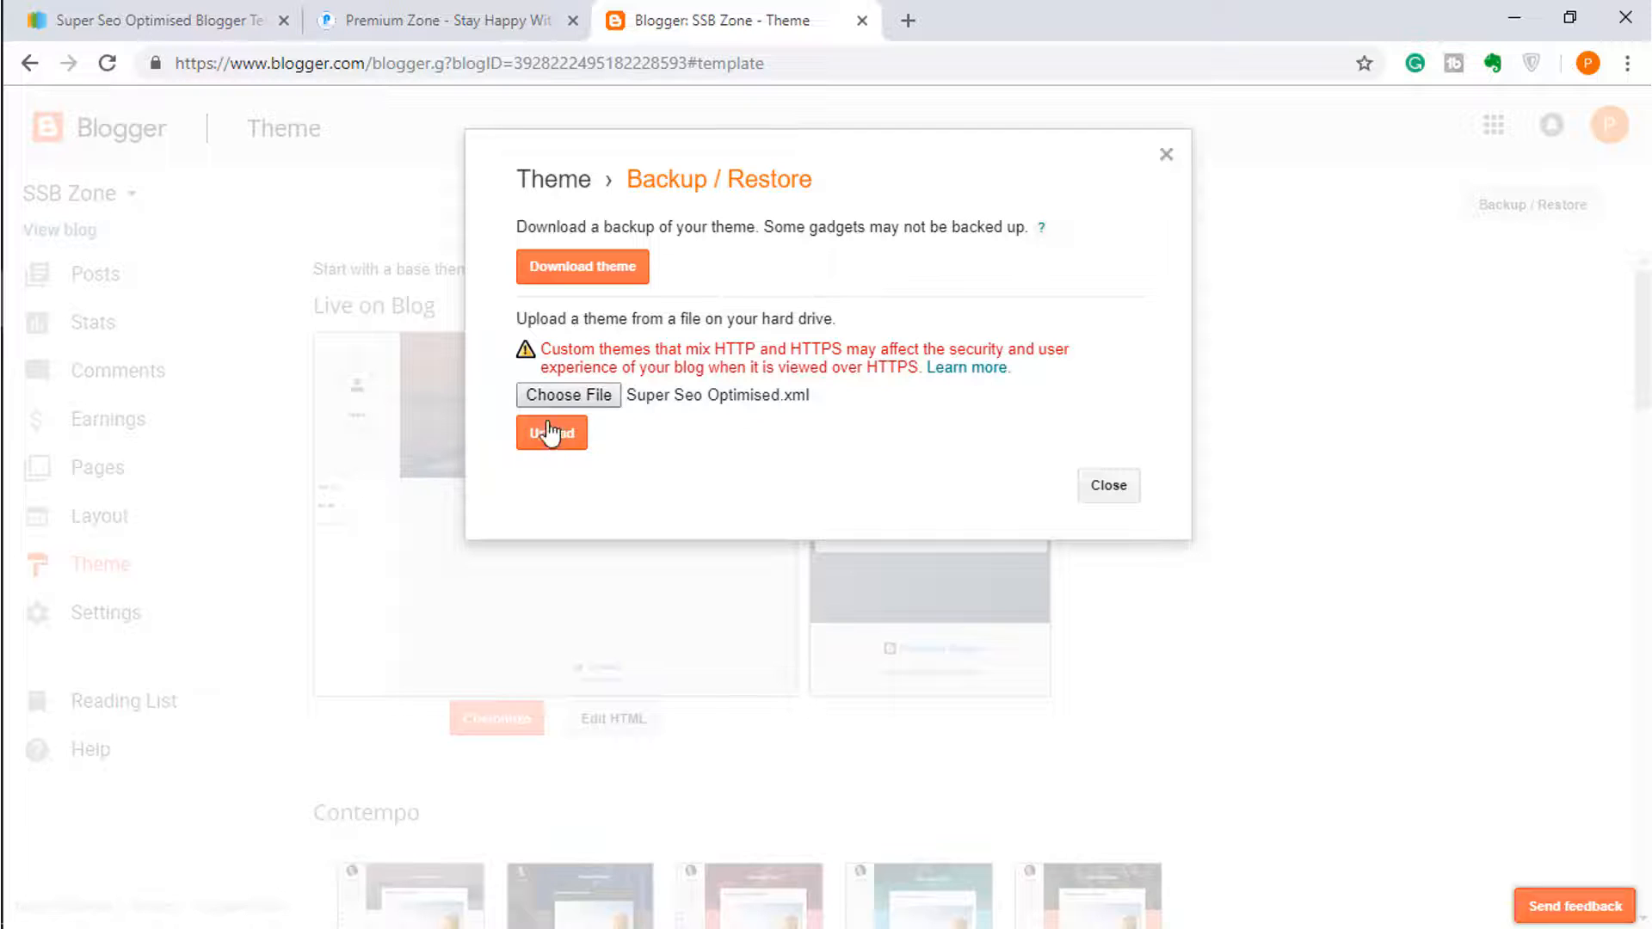
click(552, 433)
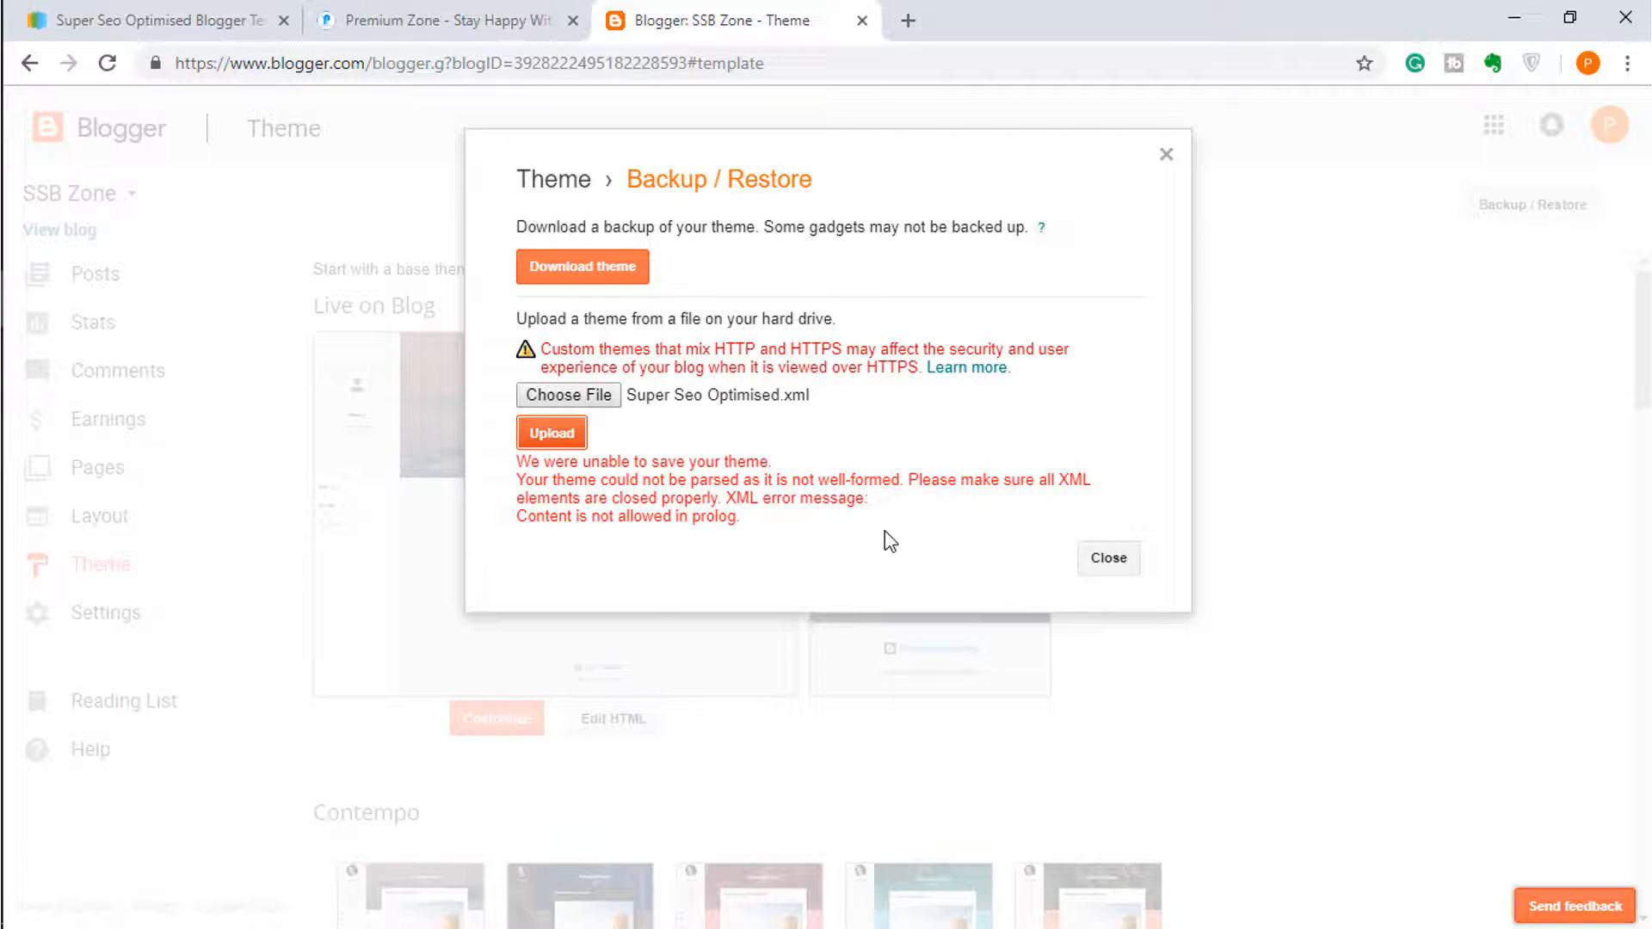
click(1105, 559)
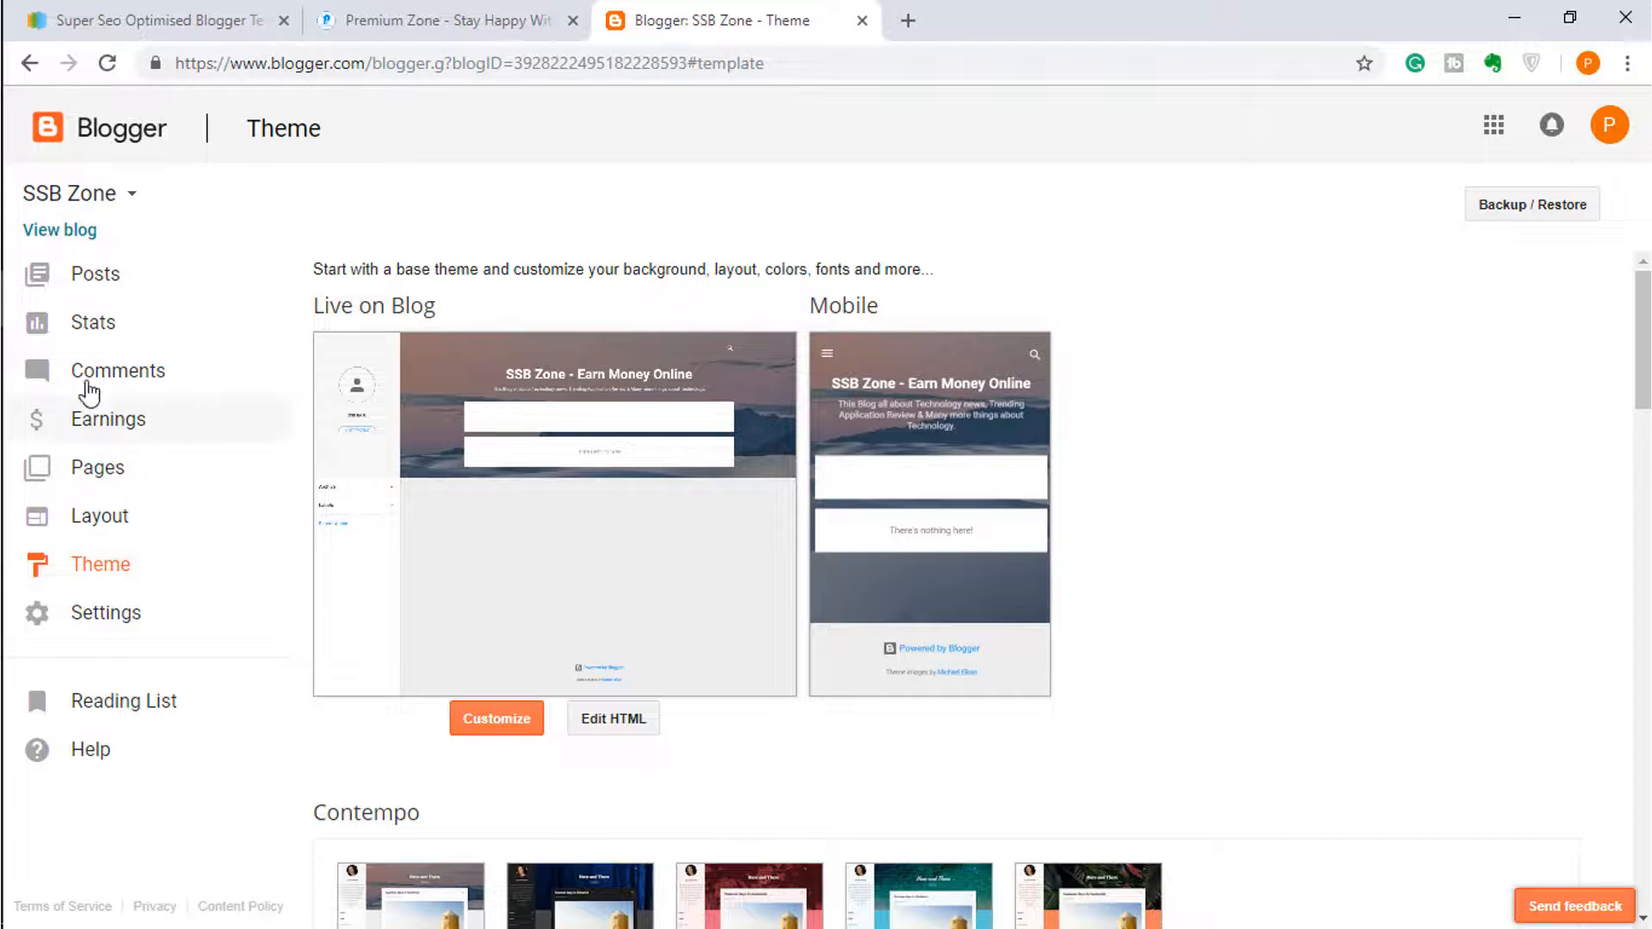
Step: Open Super Seo Optimised.xml from the Blogger Templates folder in Notepad++ and copy all of its code
mouse_move(4, 370)
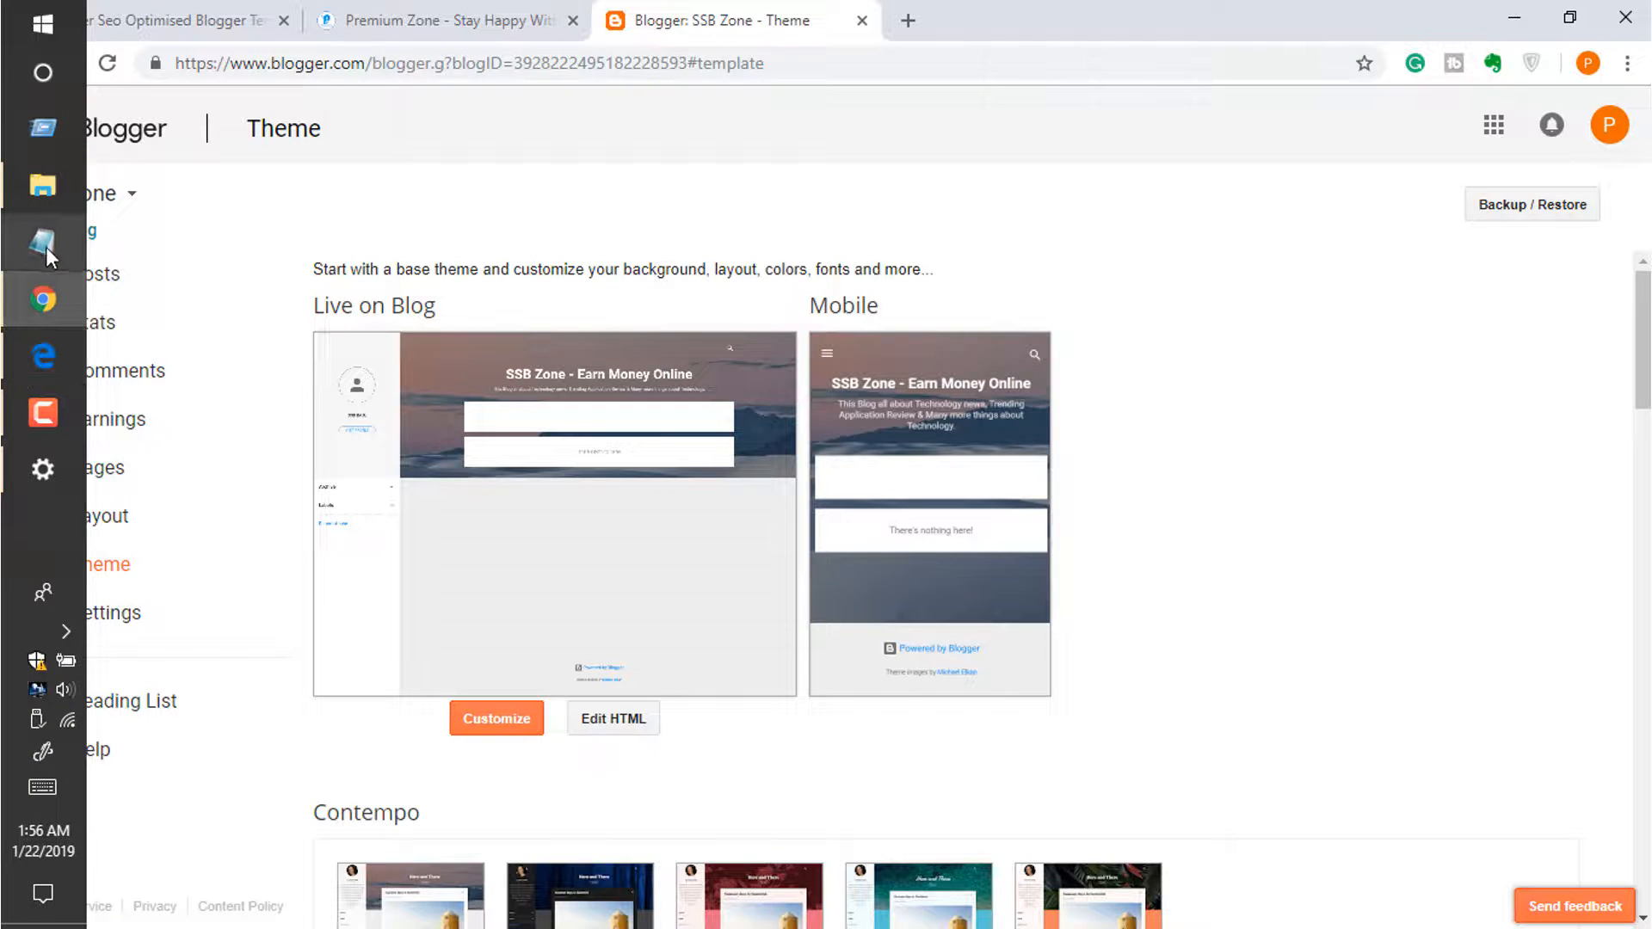
click(43, 185)
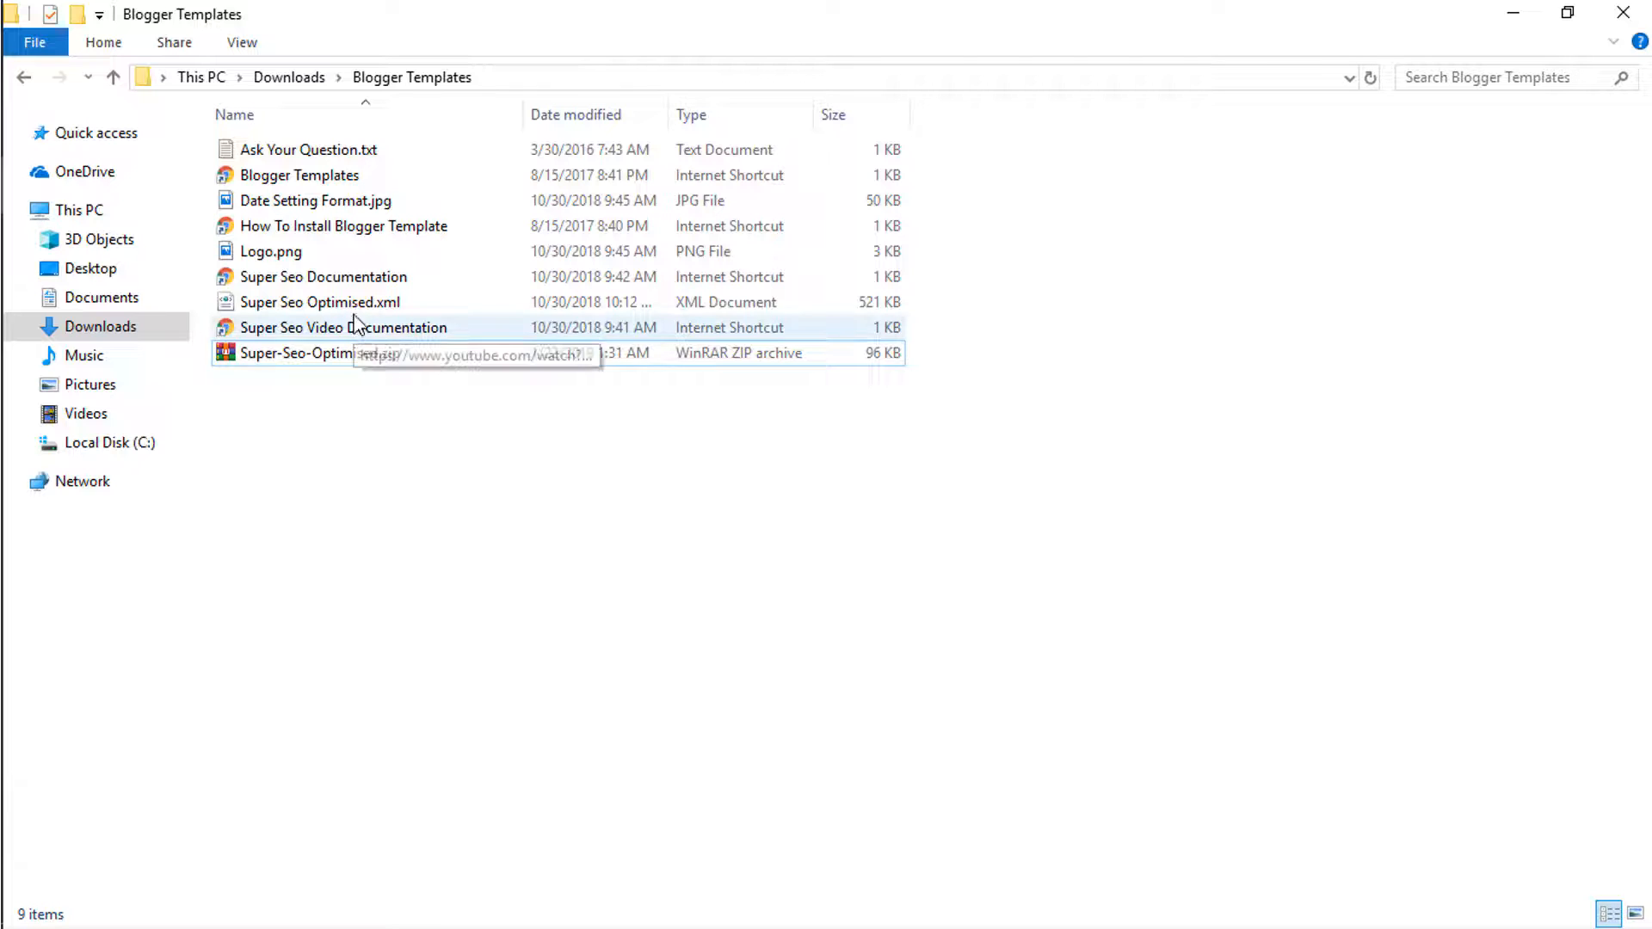
click(354, 308)
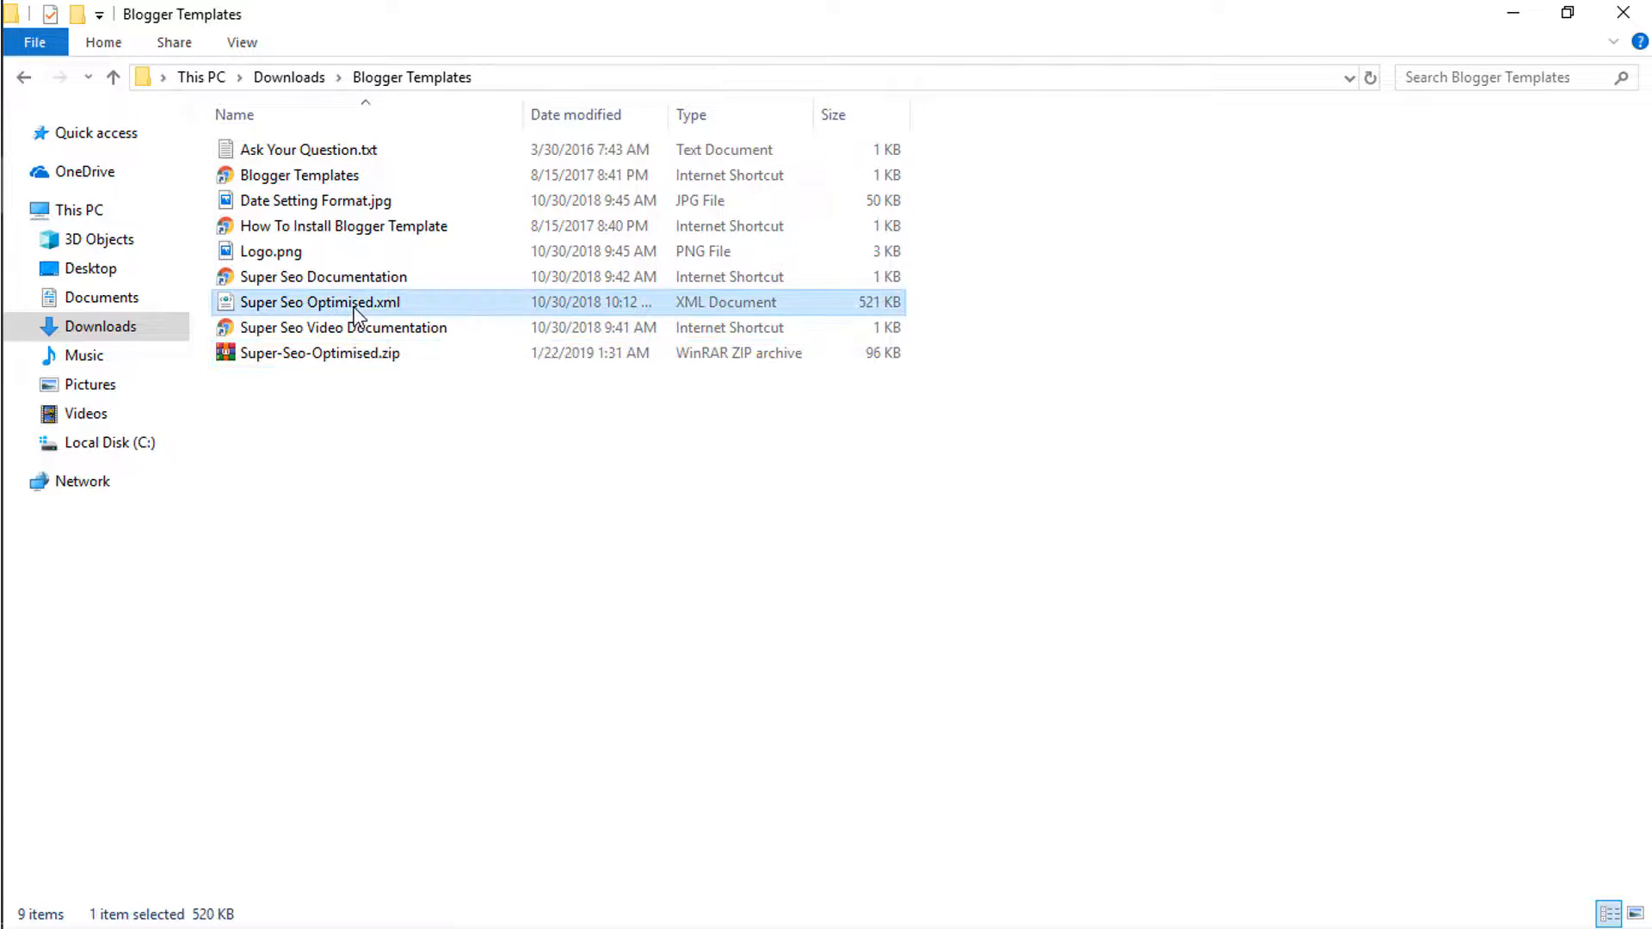
double_click(424, 308)
right_click(427, 424)
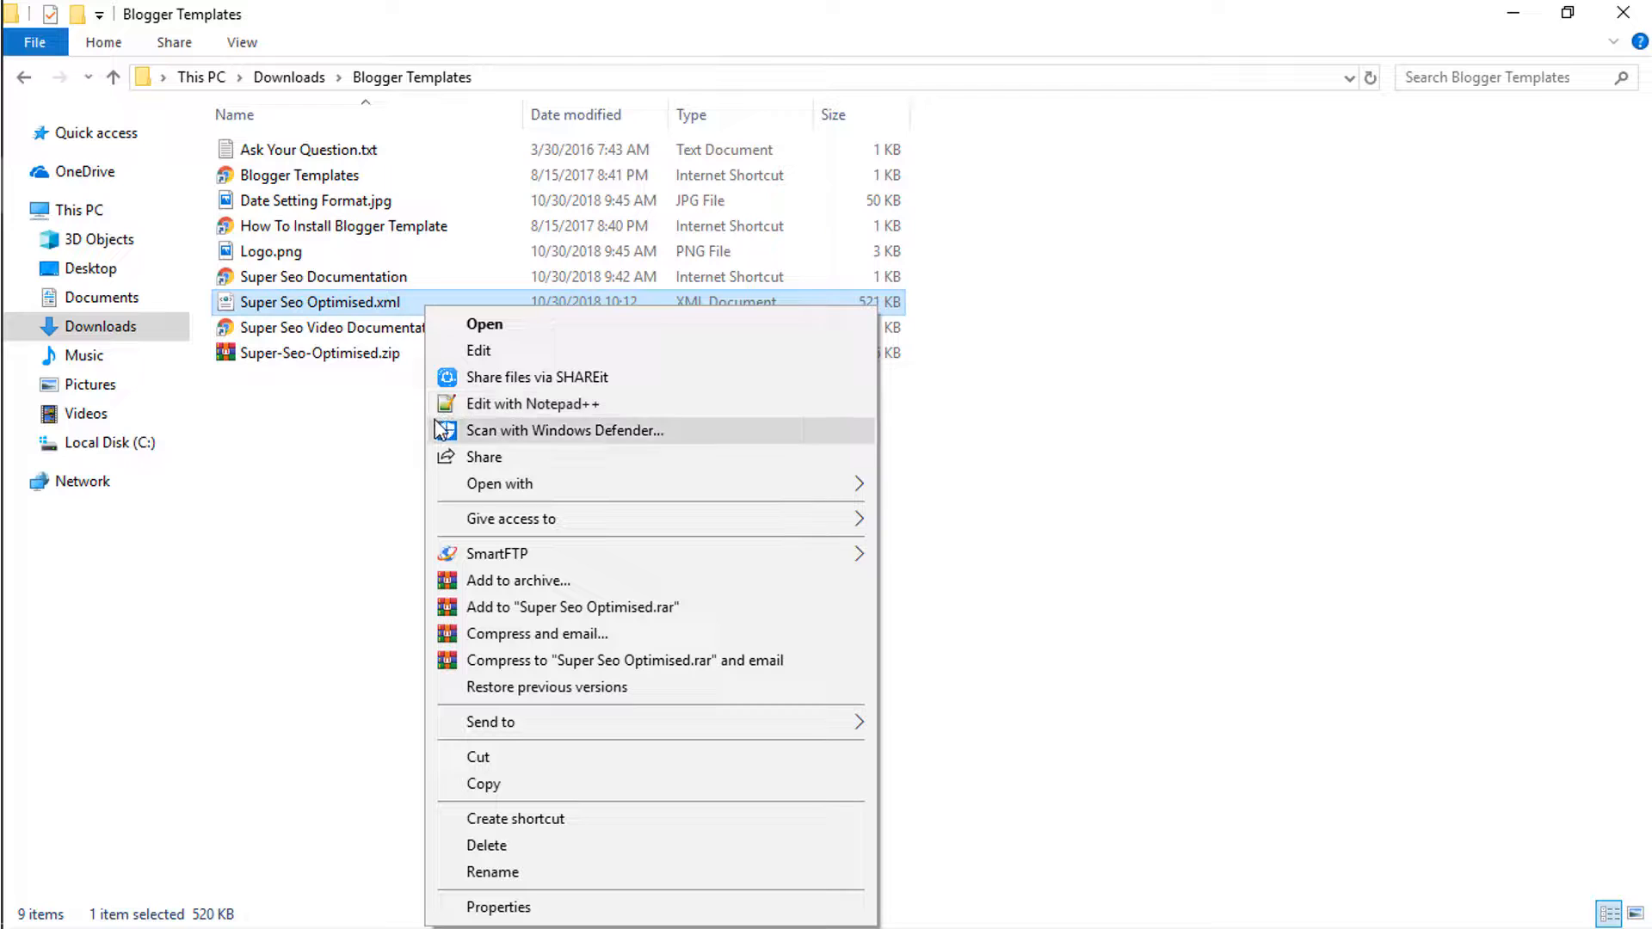
click(563, 405)
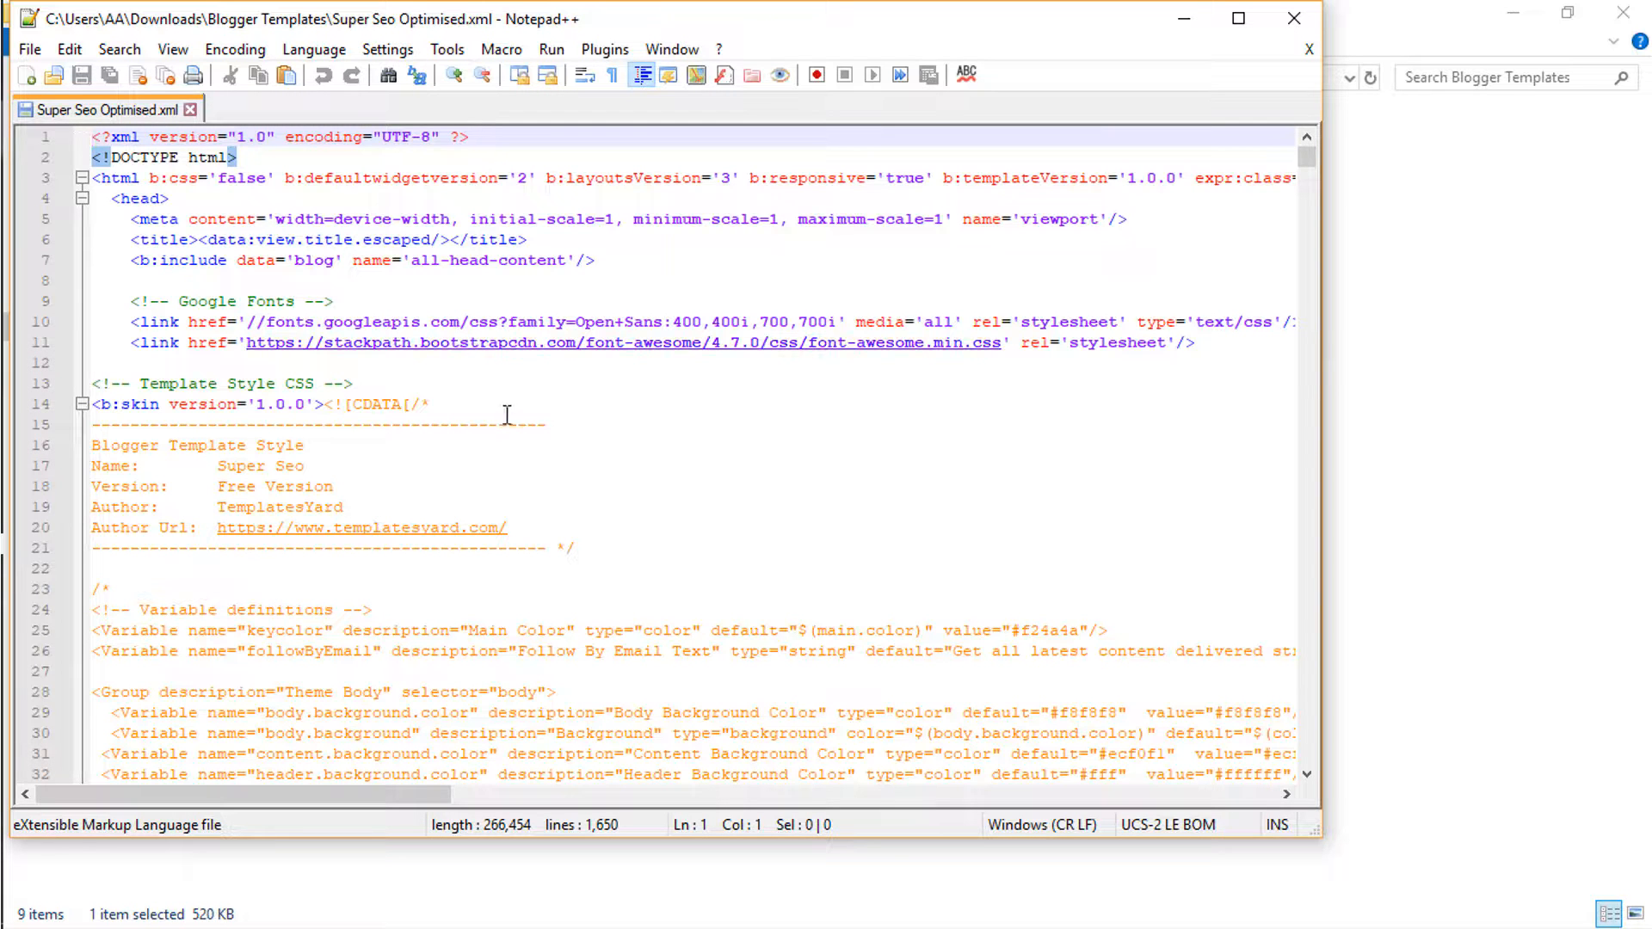
key(ctrl+a)
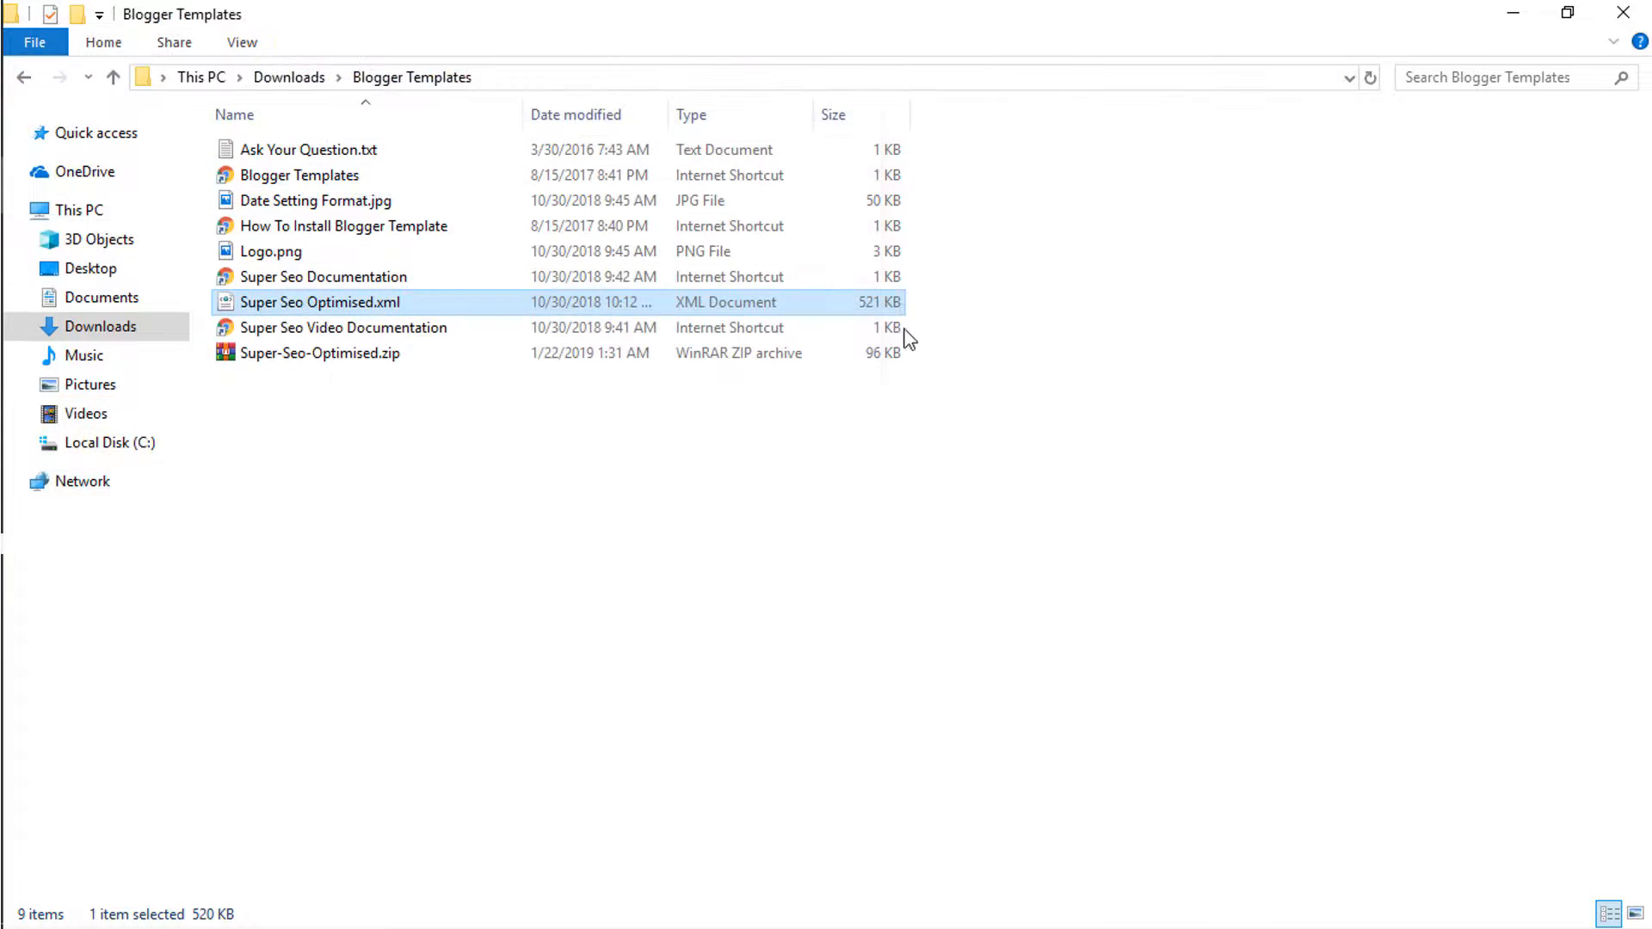
click(767, 487)
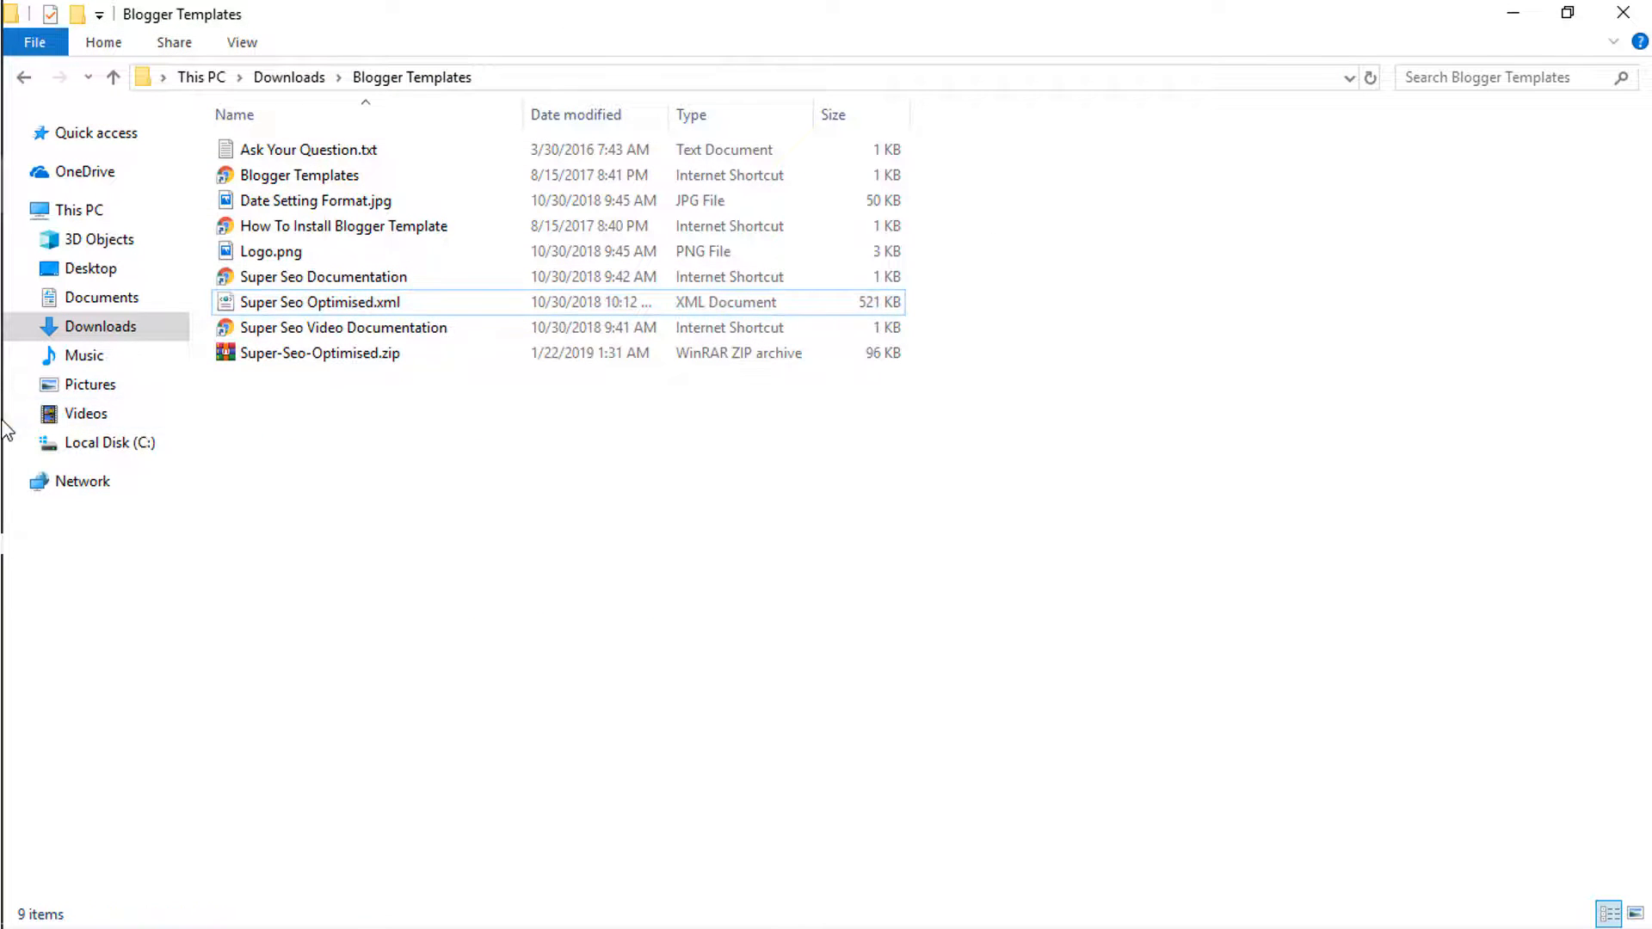
Step: Switch back to Blogger in Chrome, replace the theme's entire HTML with the copied template code and save the theme
mouse_move(4, 426)
click(60, 310)
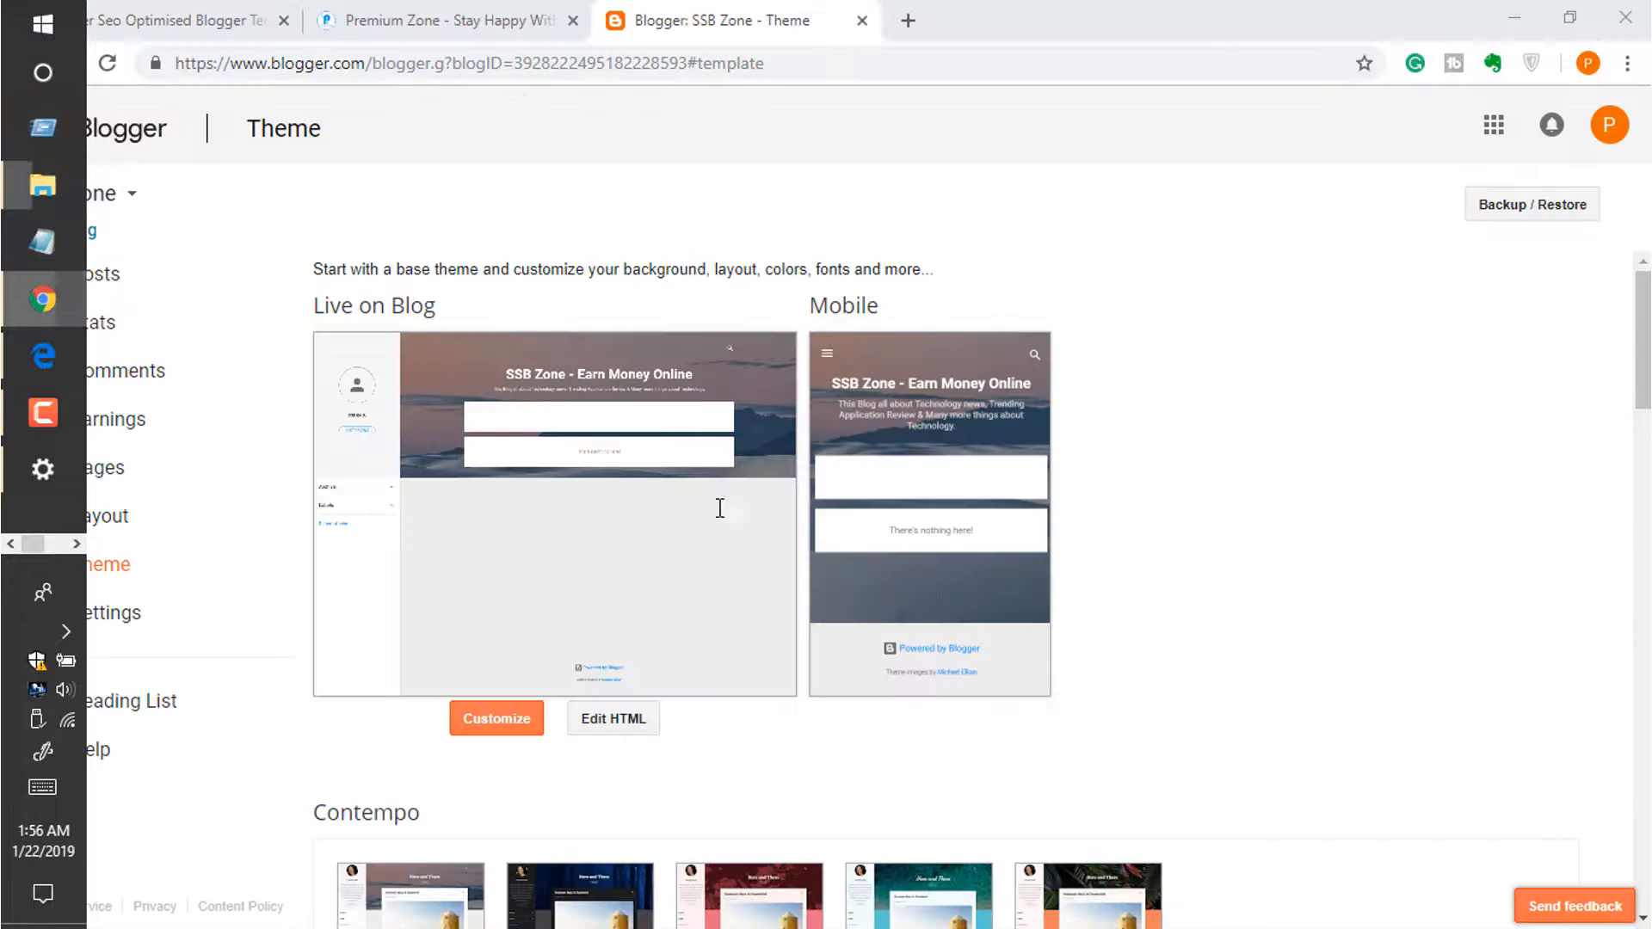
click(611, 733)
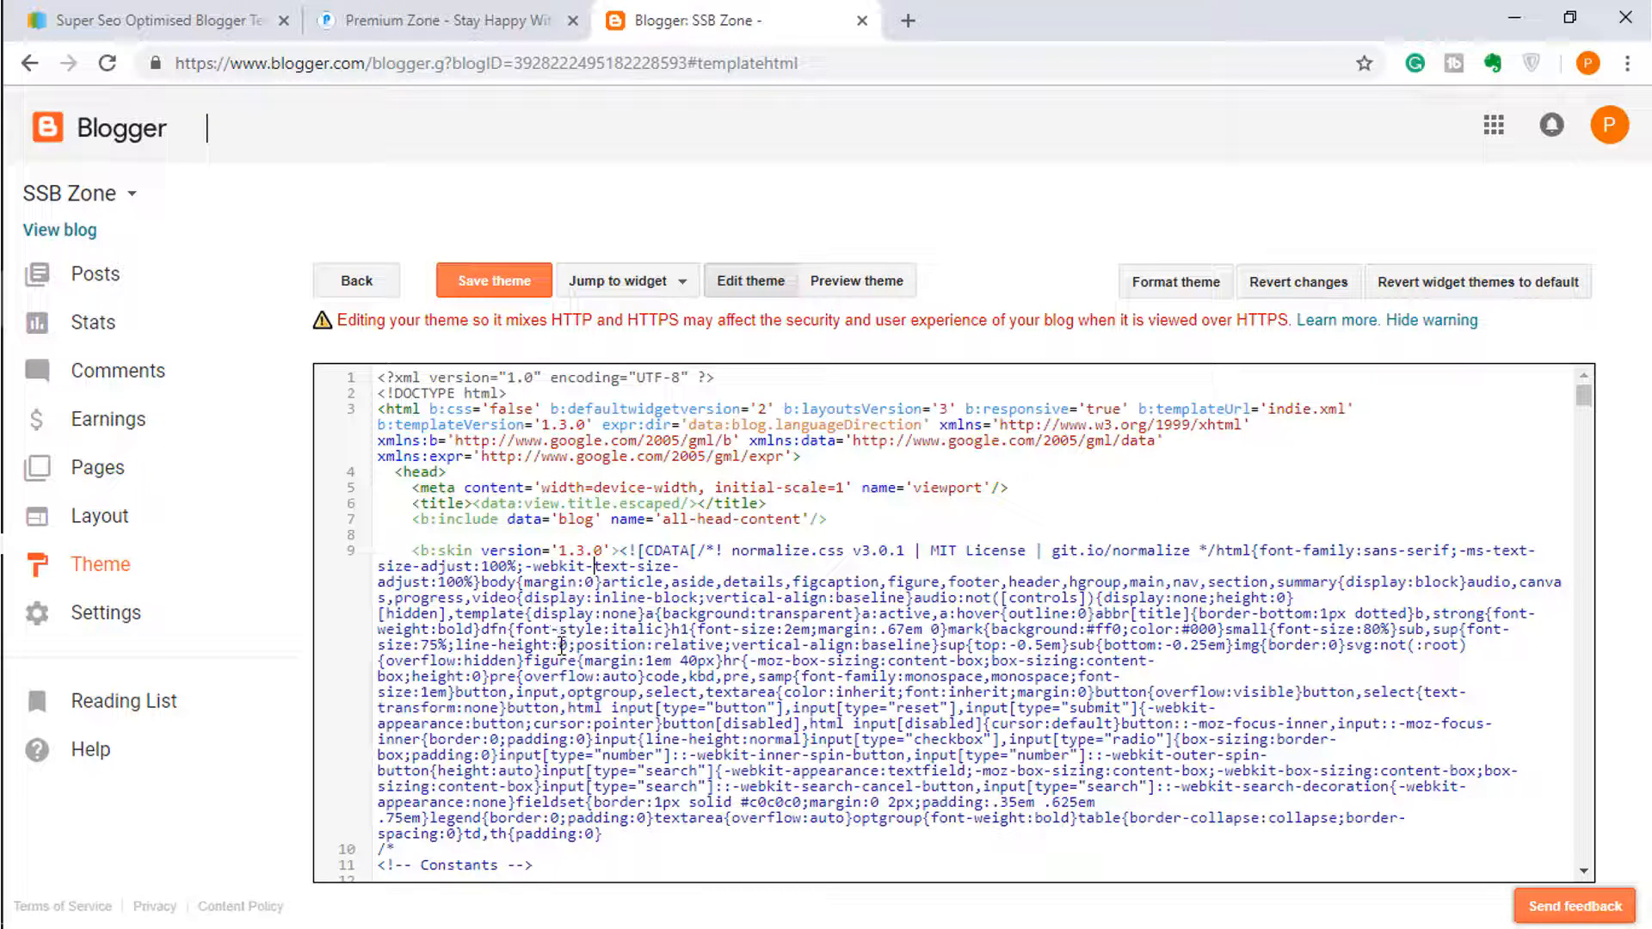
key(ctrl+a)
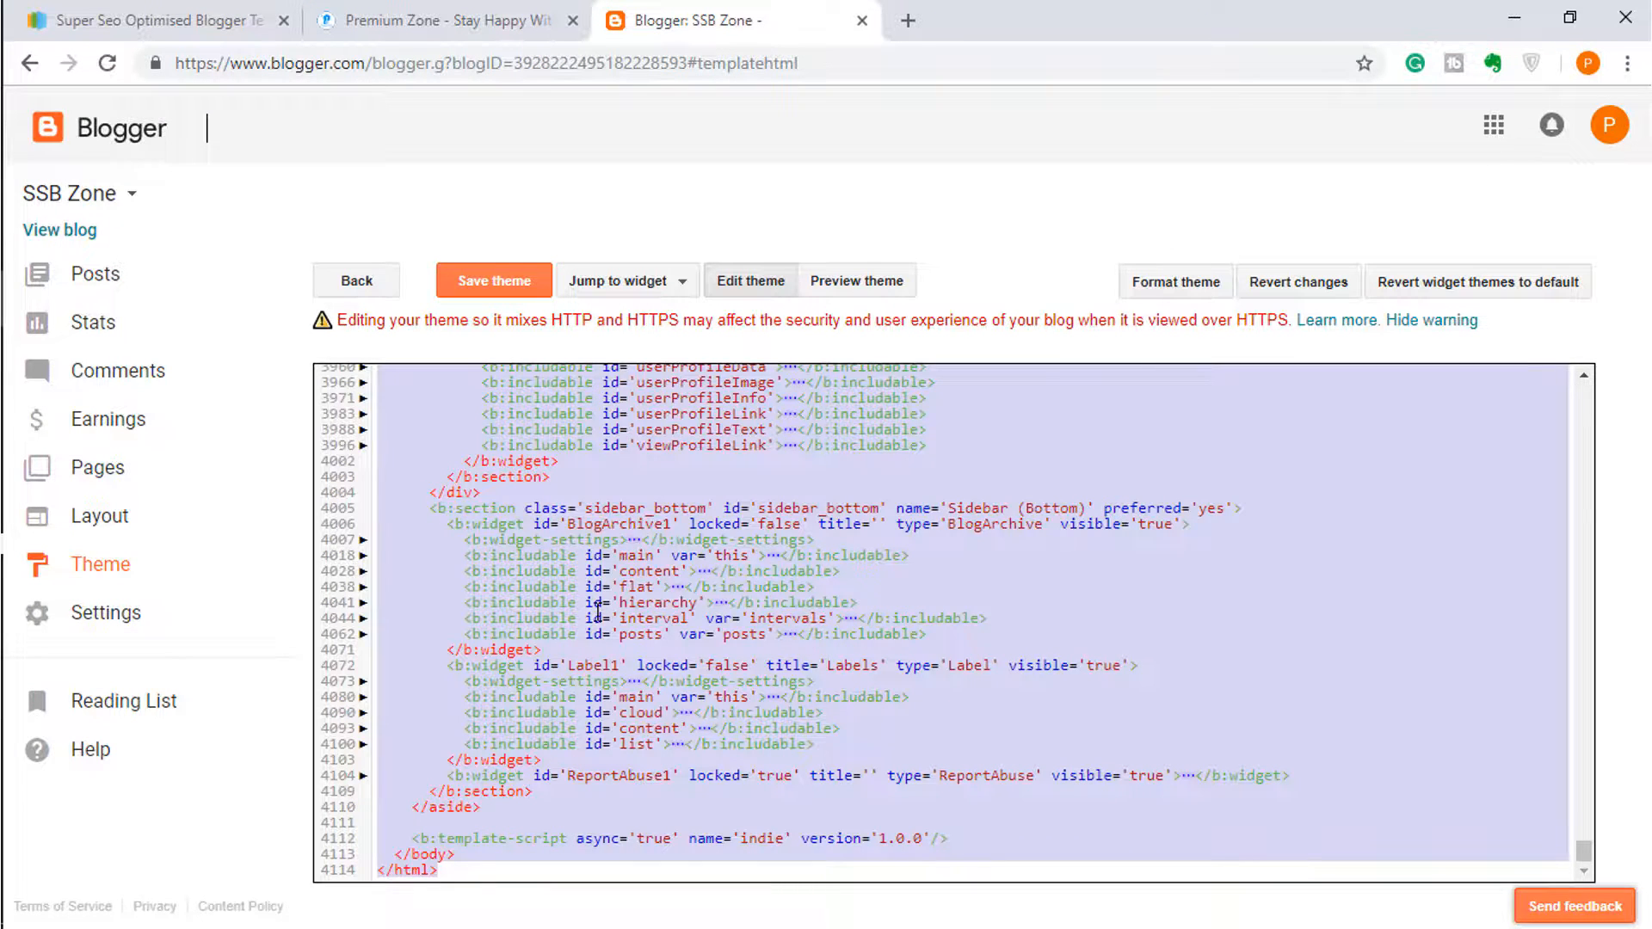
key(BackSpace)
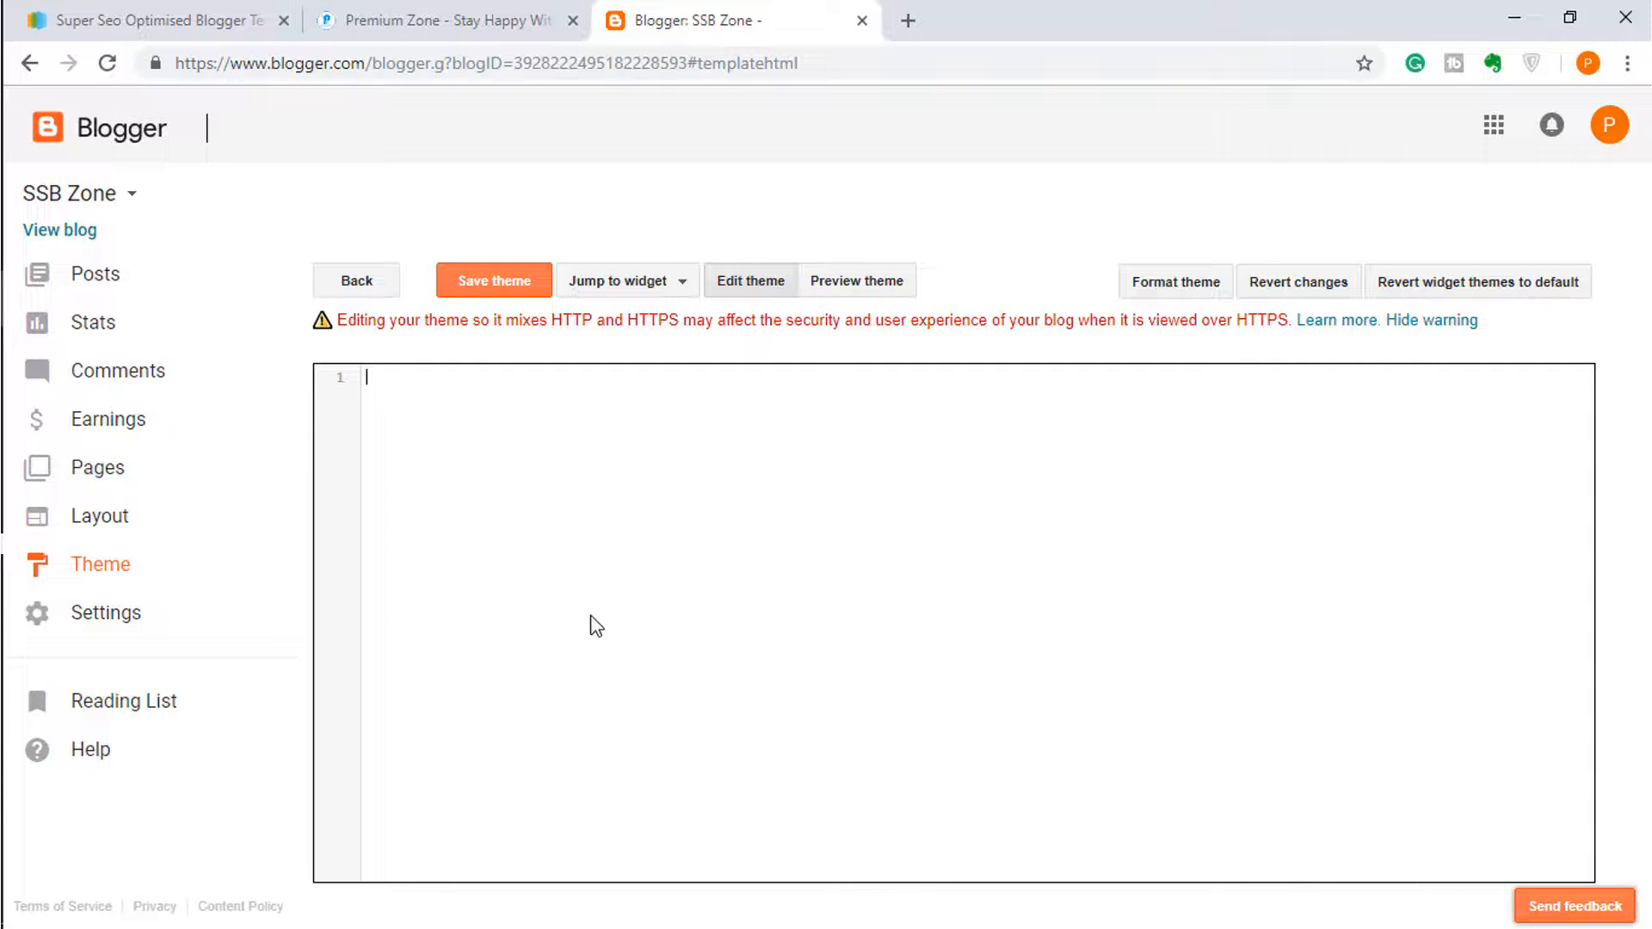
key(ctrl+v)
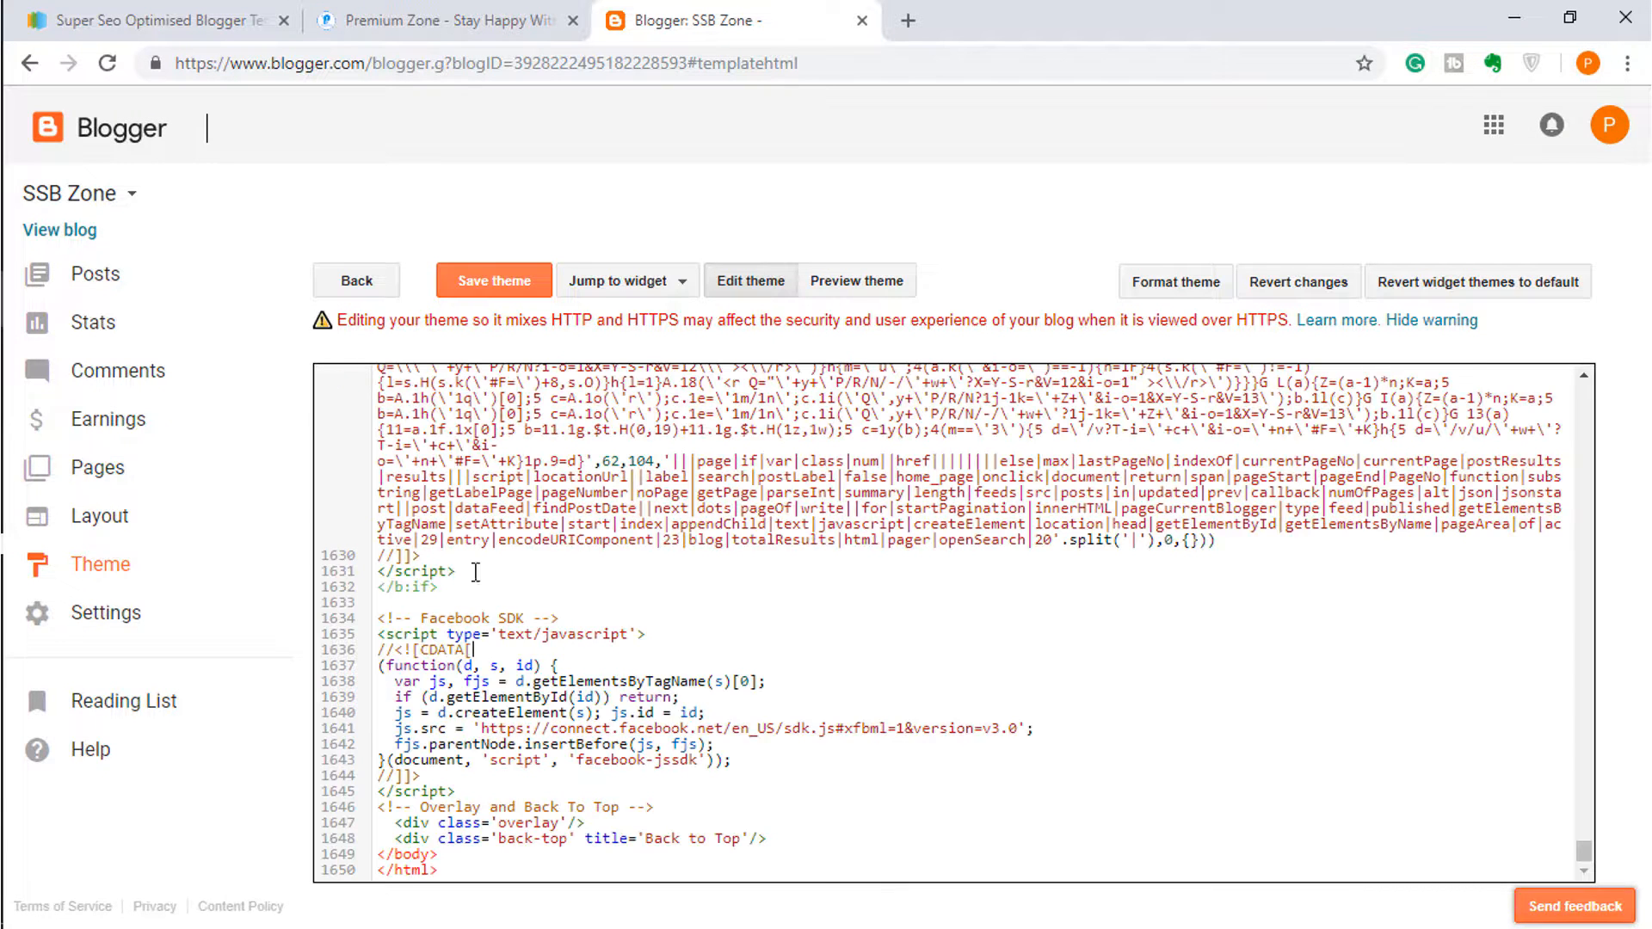
click(485, 287)
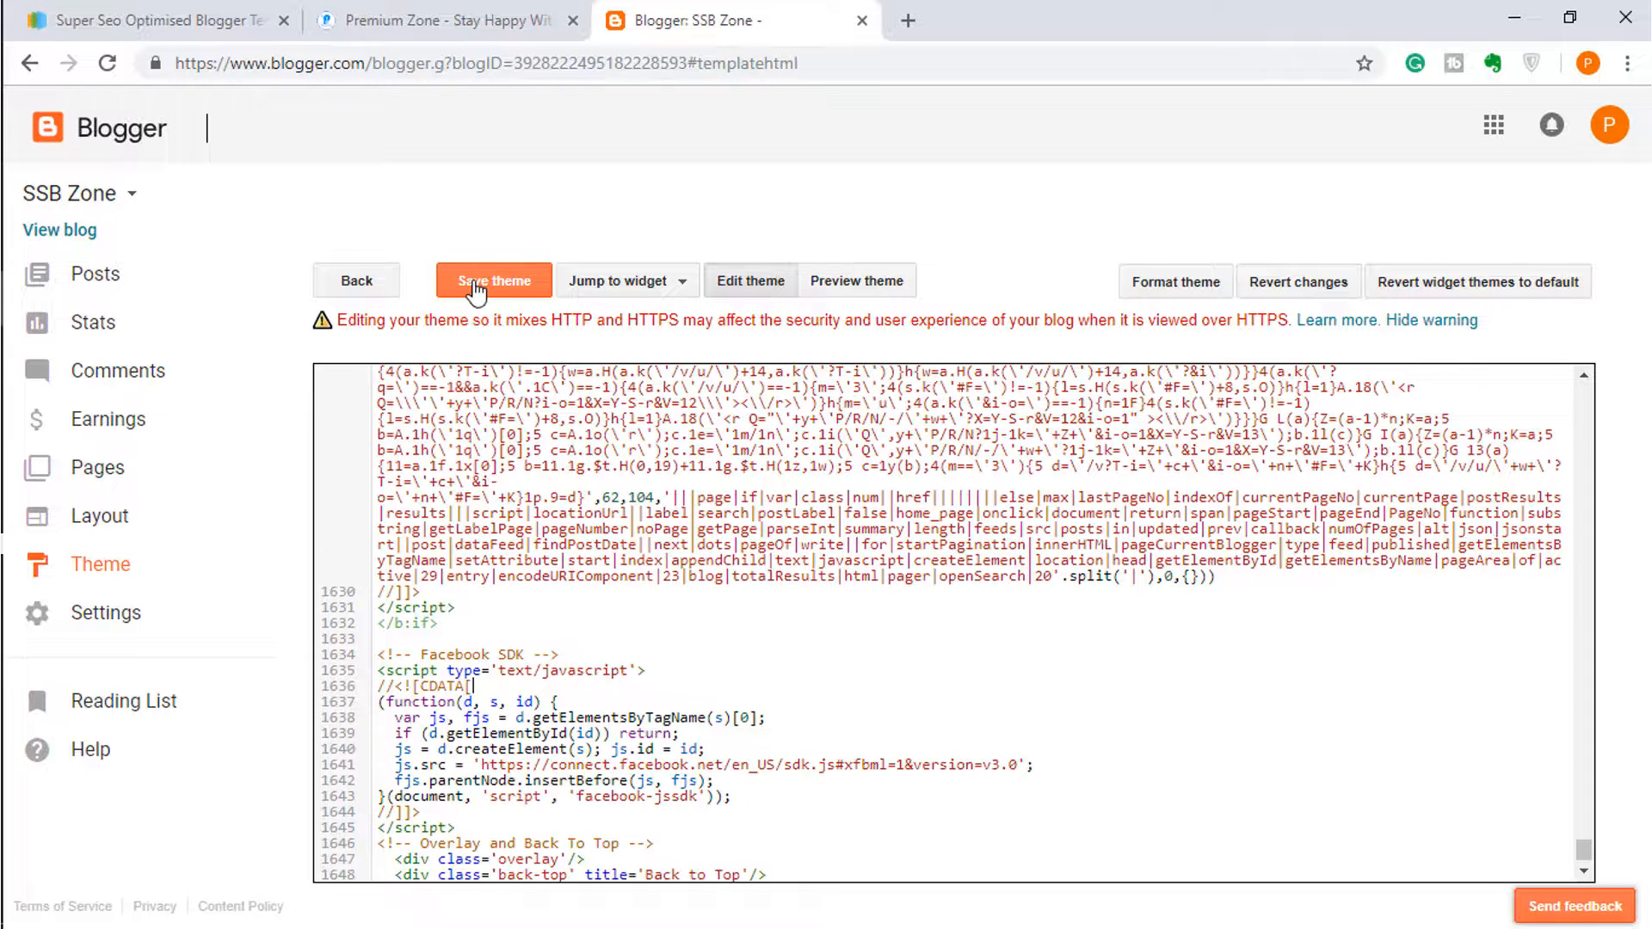
click(488, 291)
Step: View the live blog and examine the new template's header, sidebar widgets and footer sections
click(235, 229)
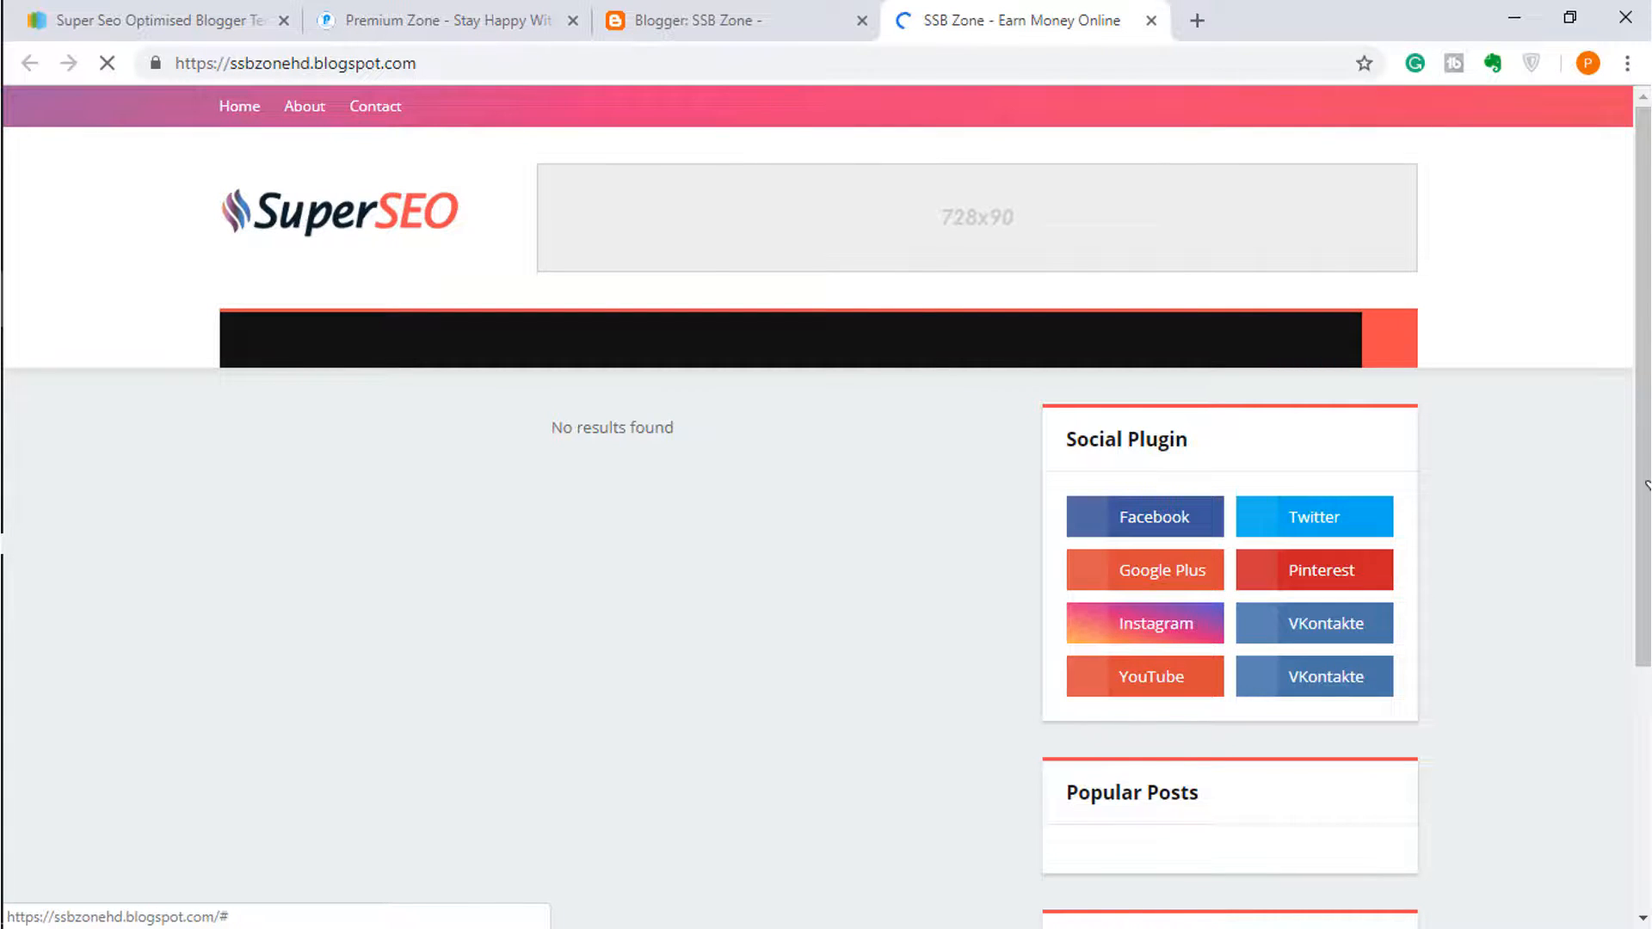
scroll(663, 494, down, 3)
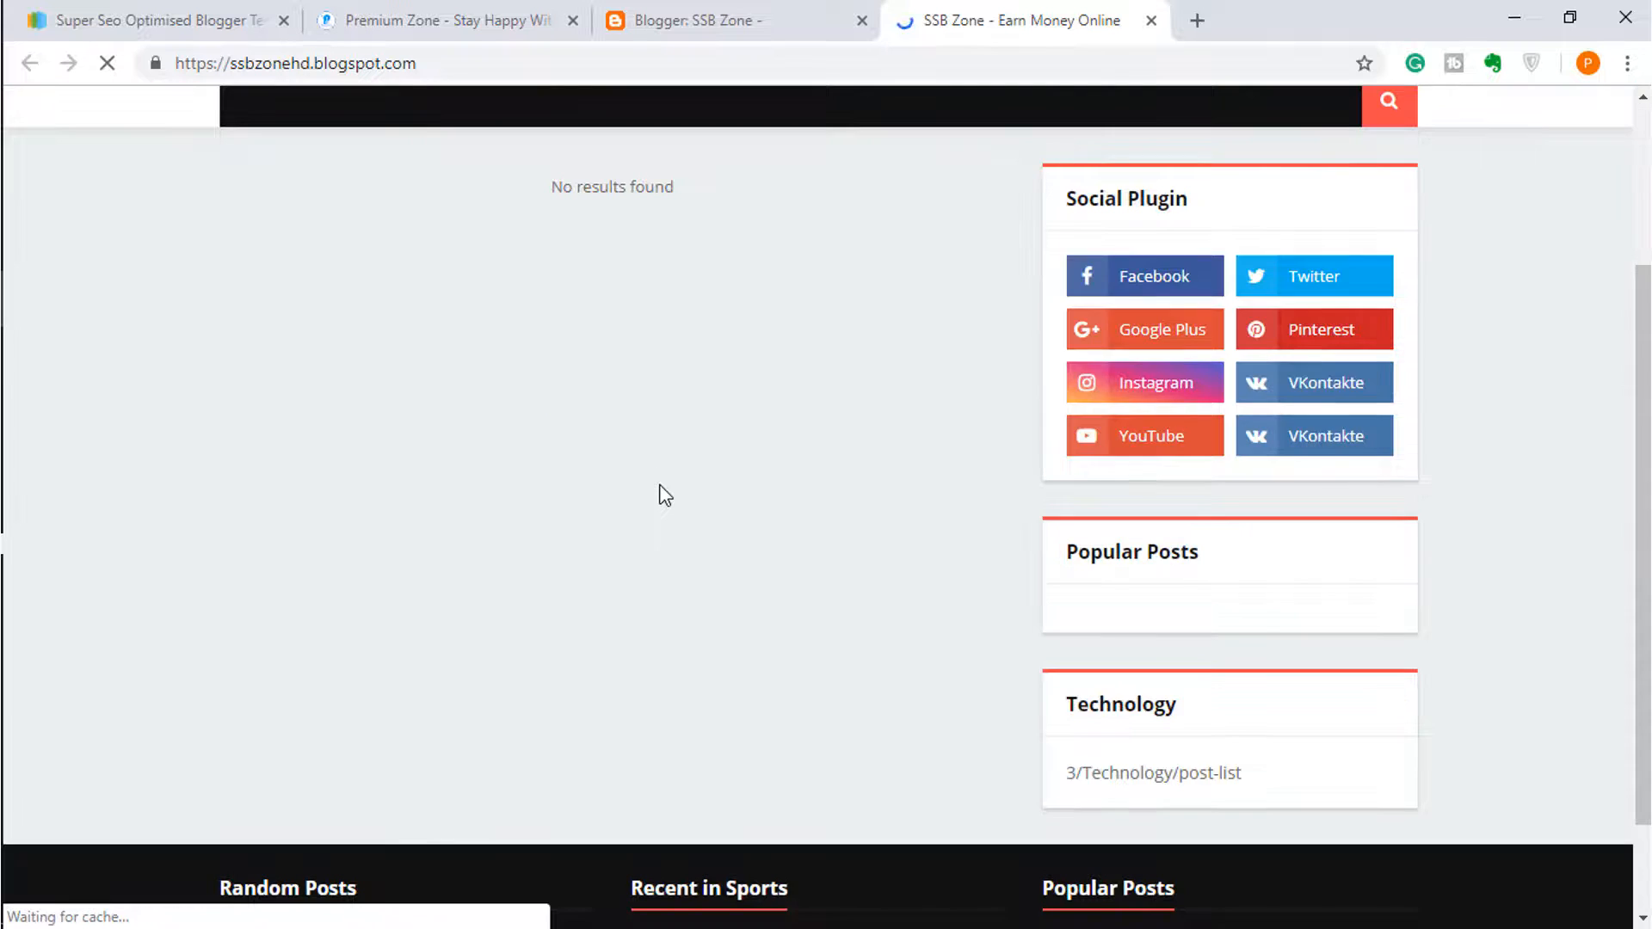
scroll(663, 498, down, 2)
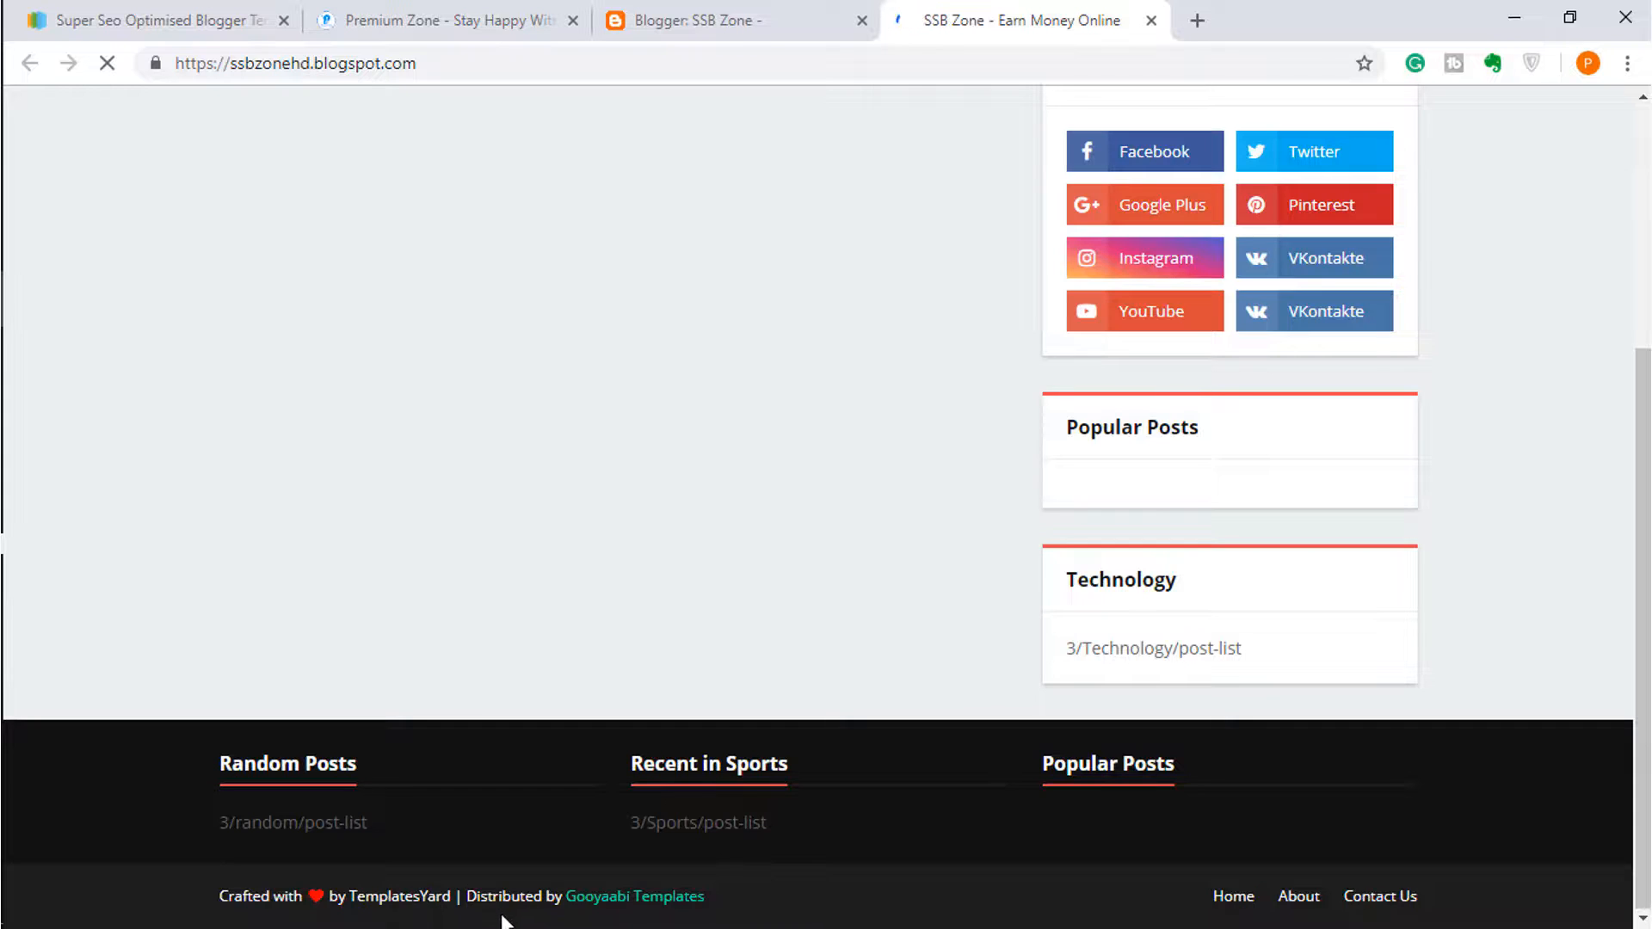
drag(245, 765, 347, 765)
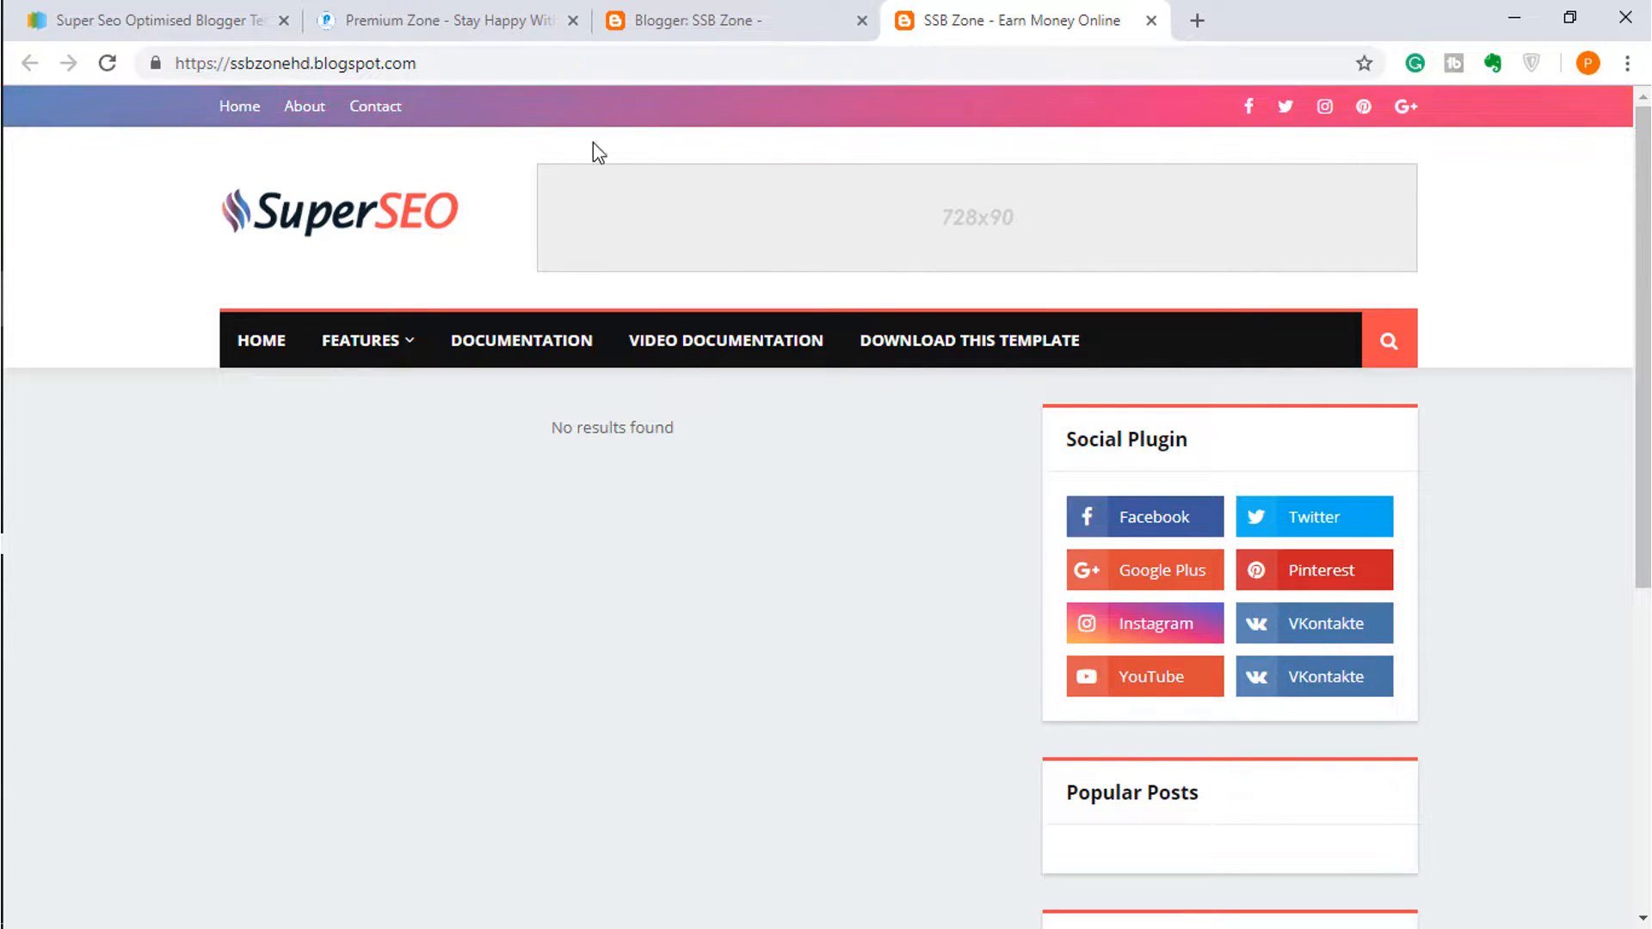
scroll(1623, 443, down, 7)
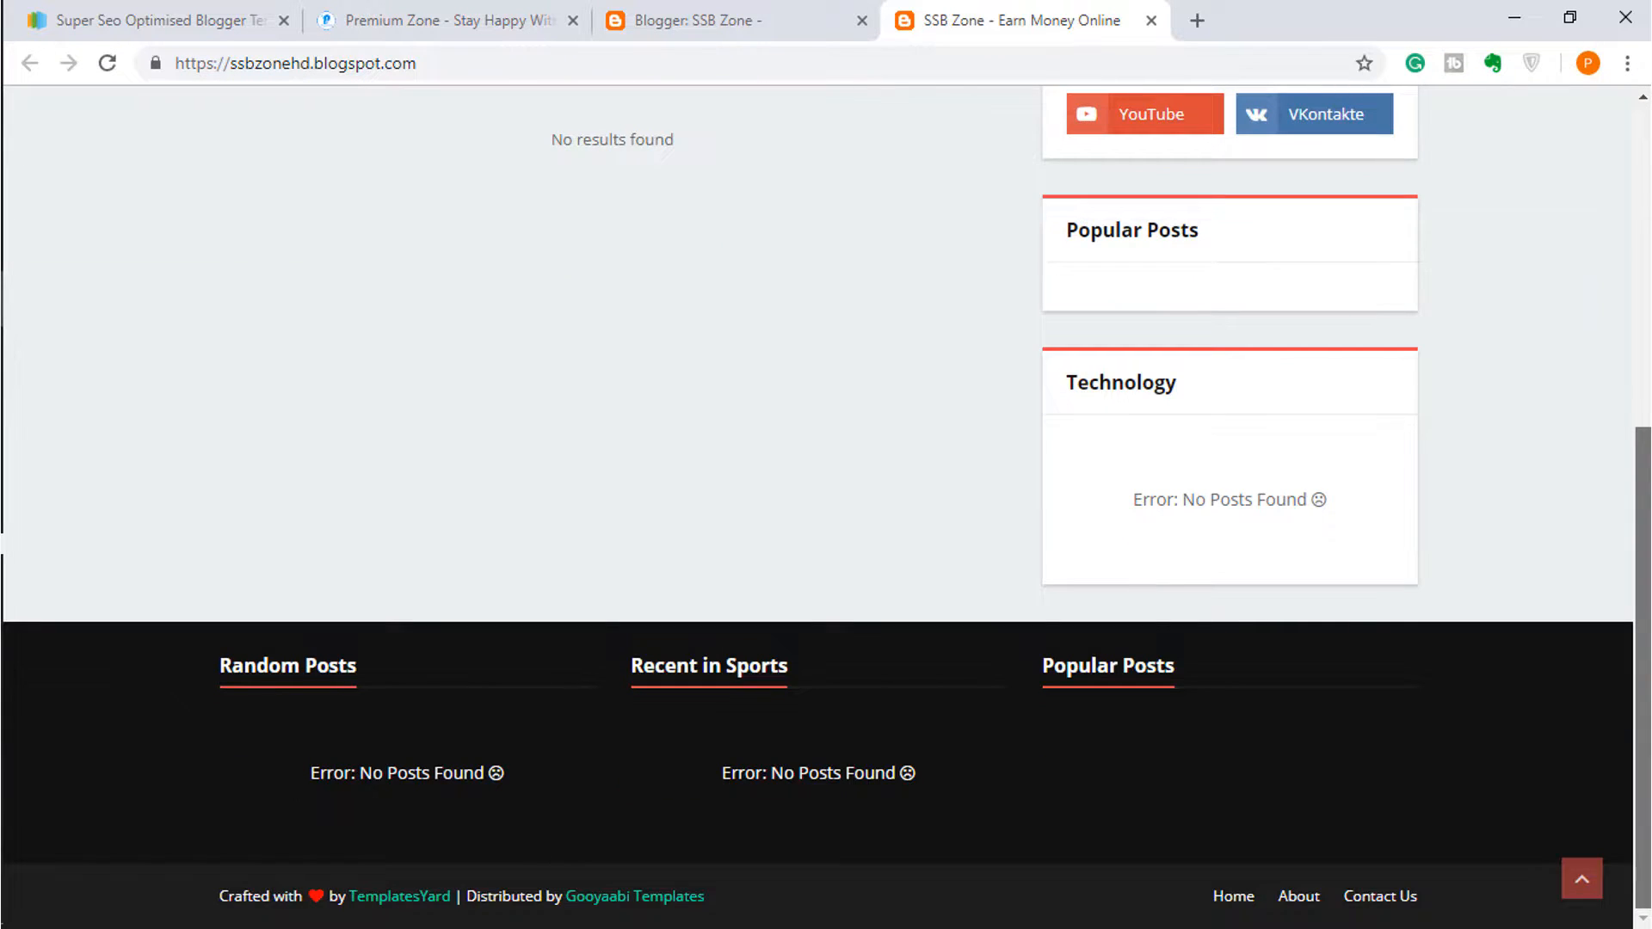
scroll(1640, 313, up, 7)
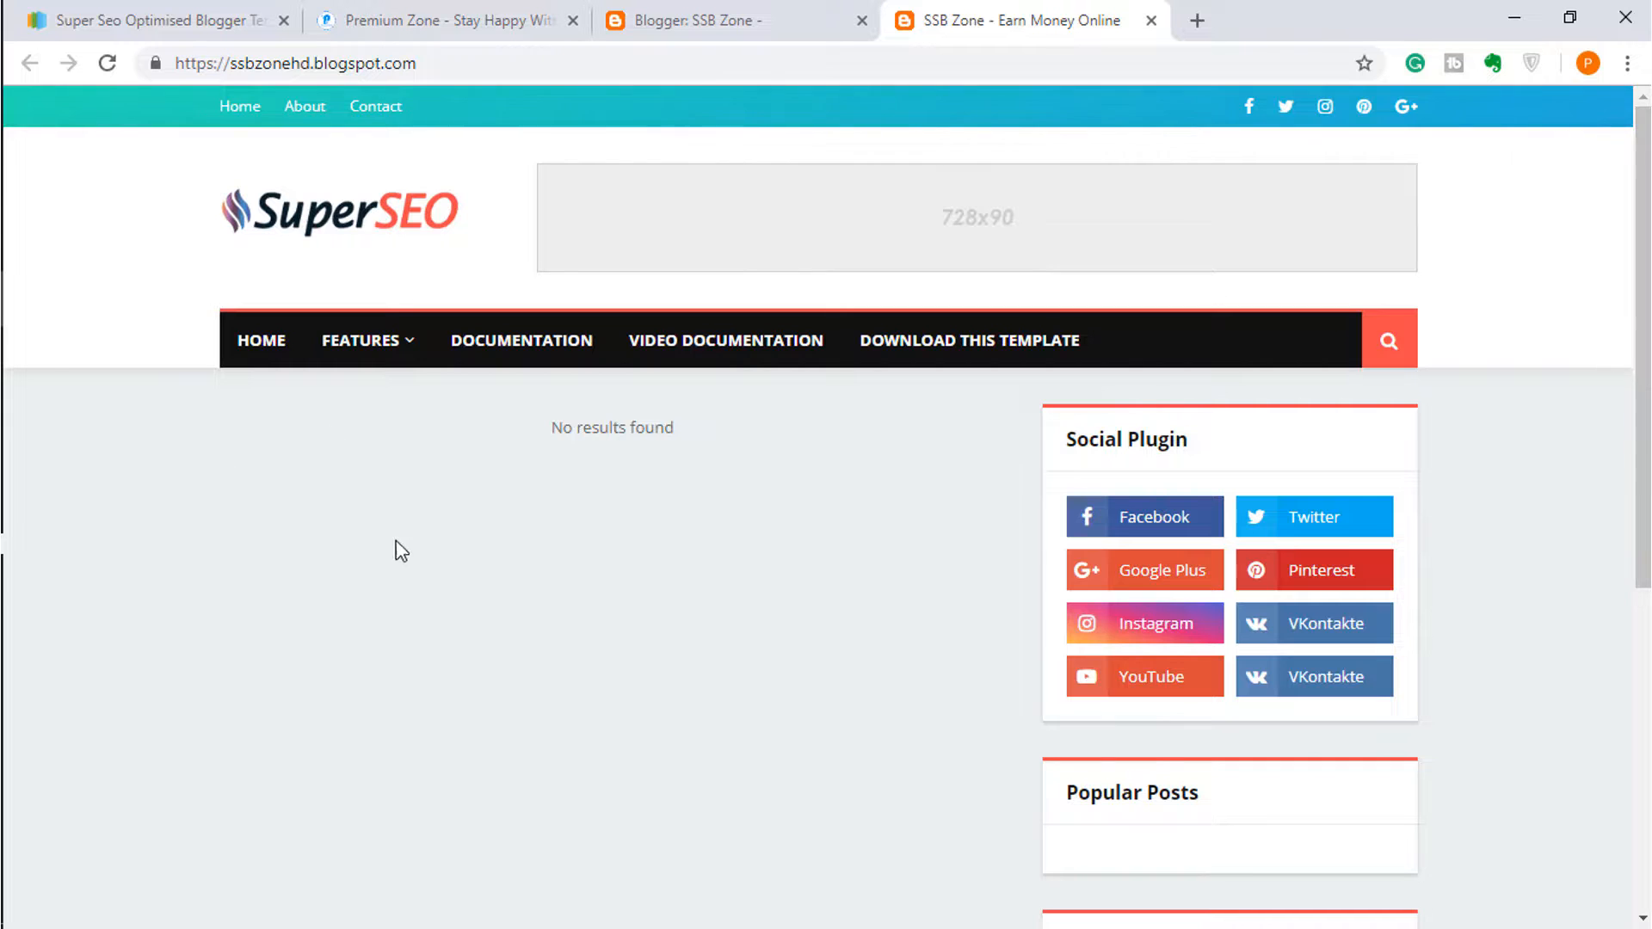
Step: Examine the blog's navigation menu and search box, and compare its layout with the Premium Zone site
mouse_move(379, 340)
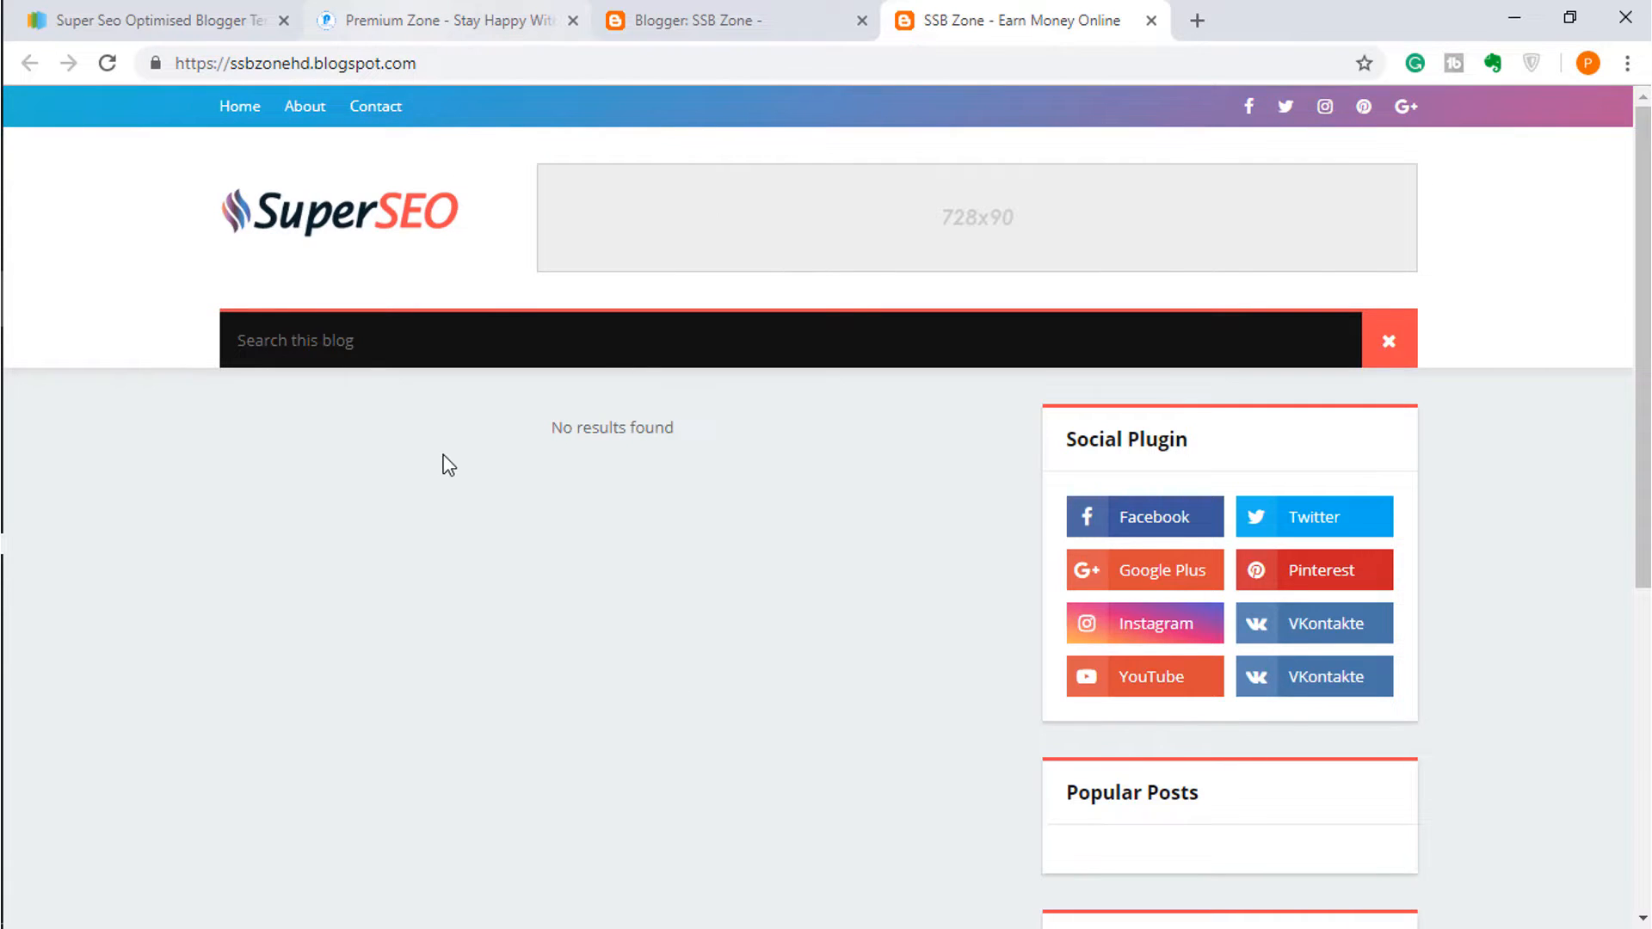
key(ctrl+2)
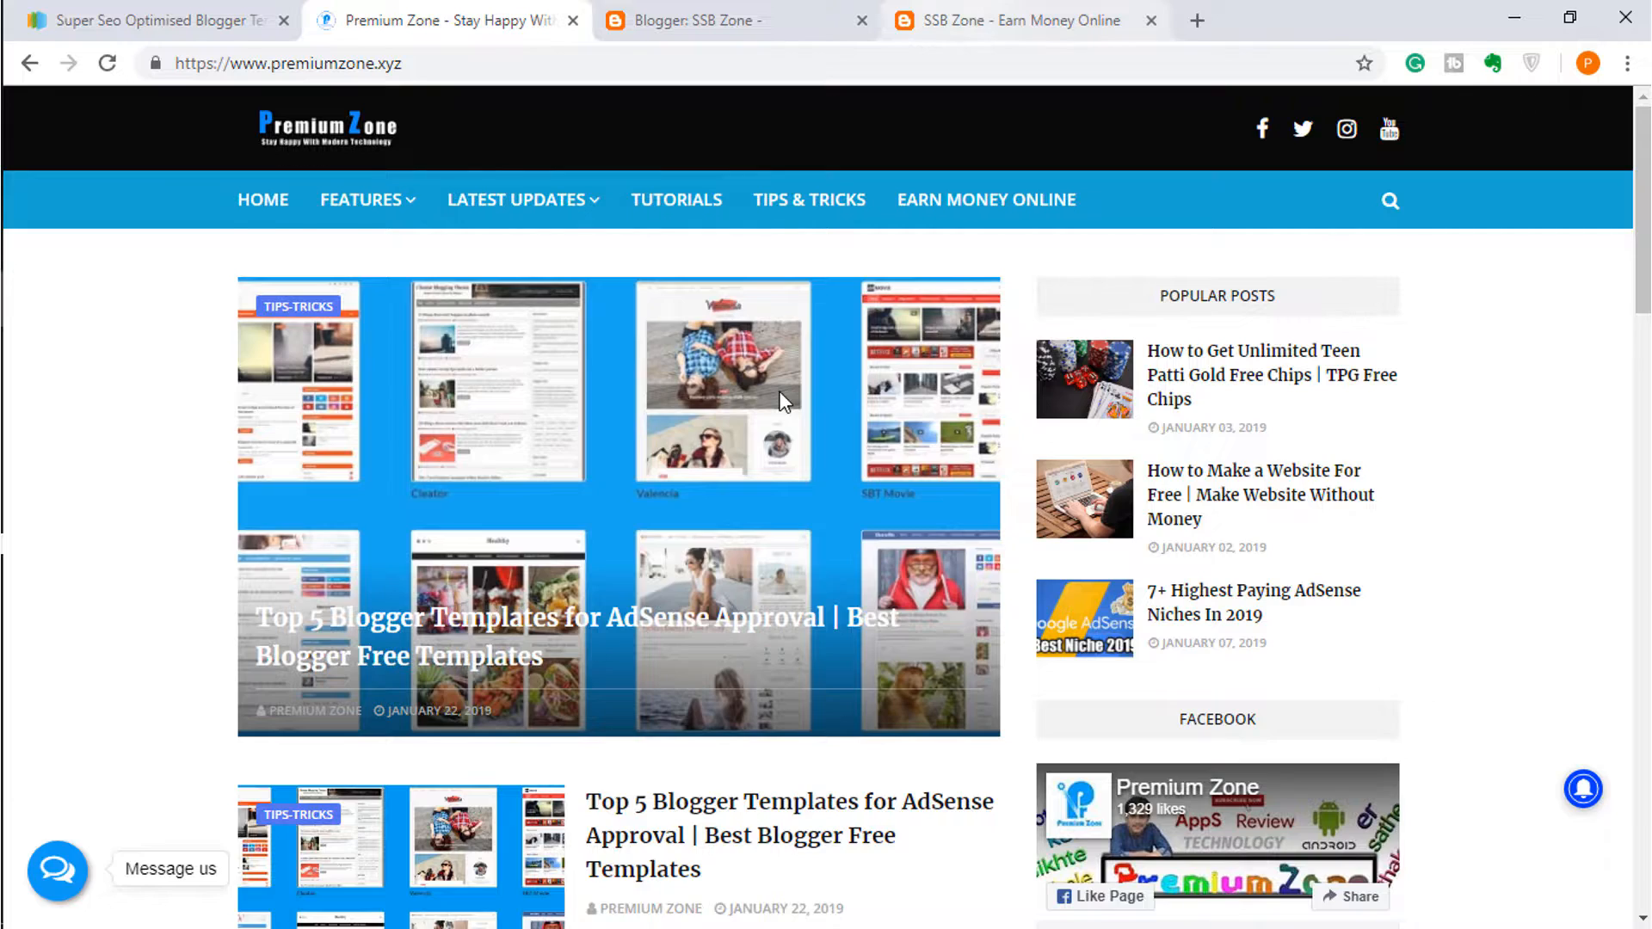
key(ctrl+4)
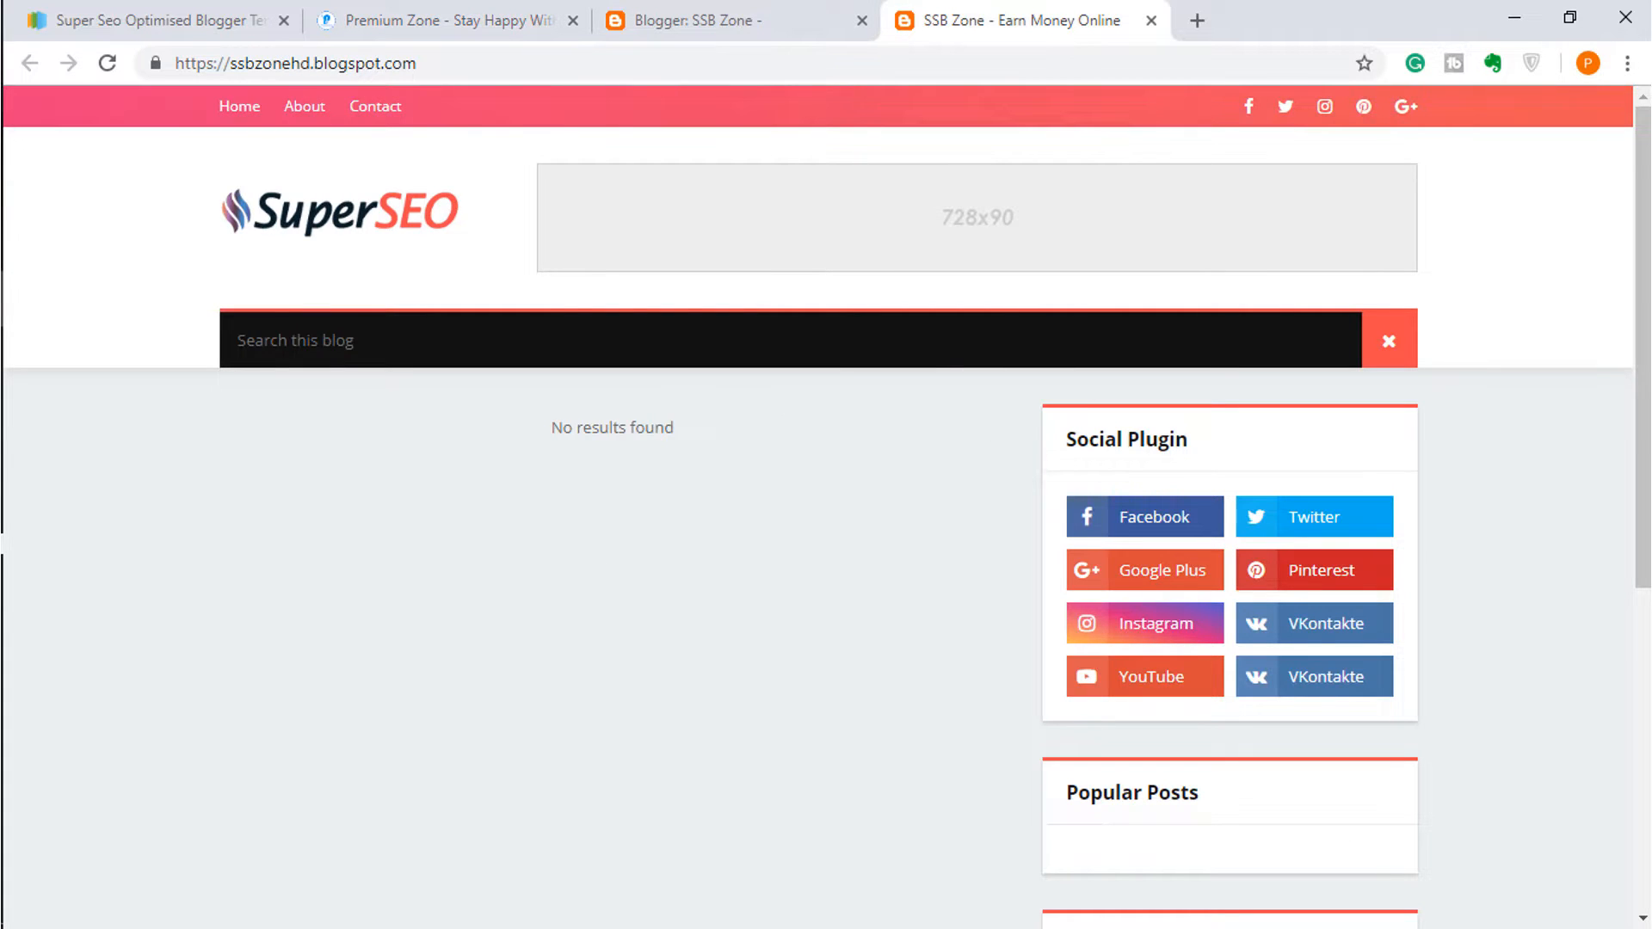
scroll(450, 893, down, 5)
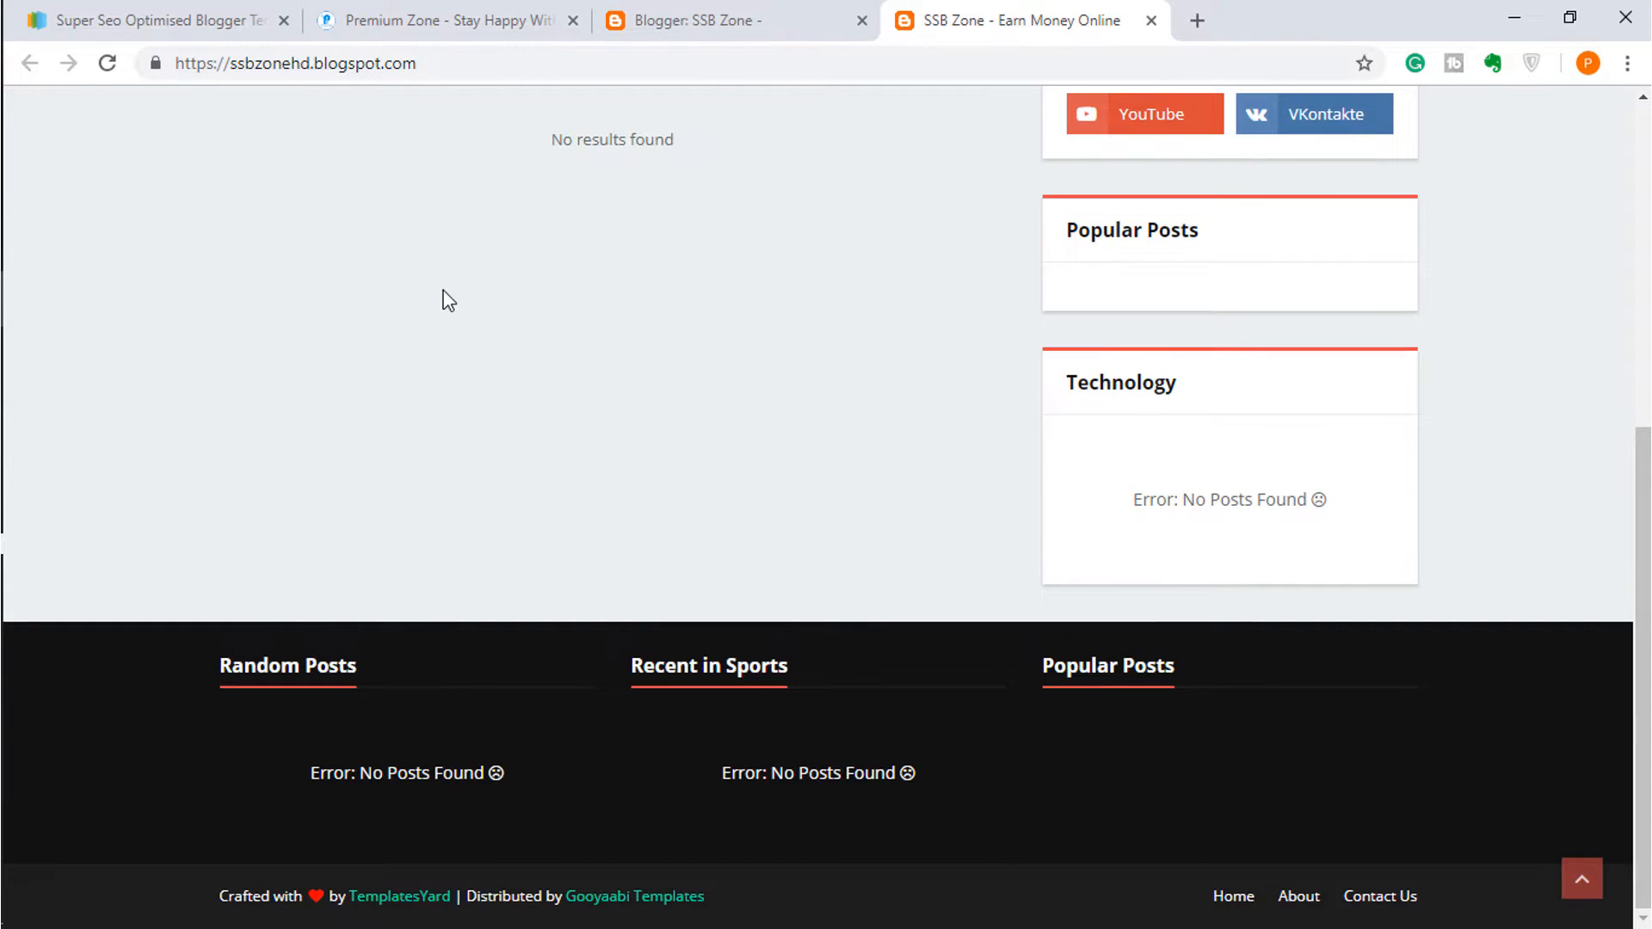
scroll(443, 291, up, 6)
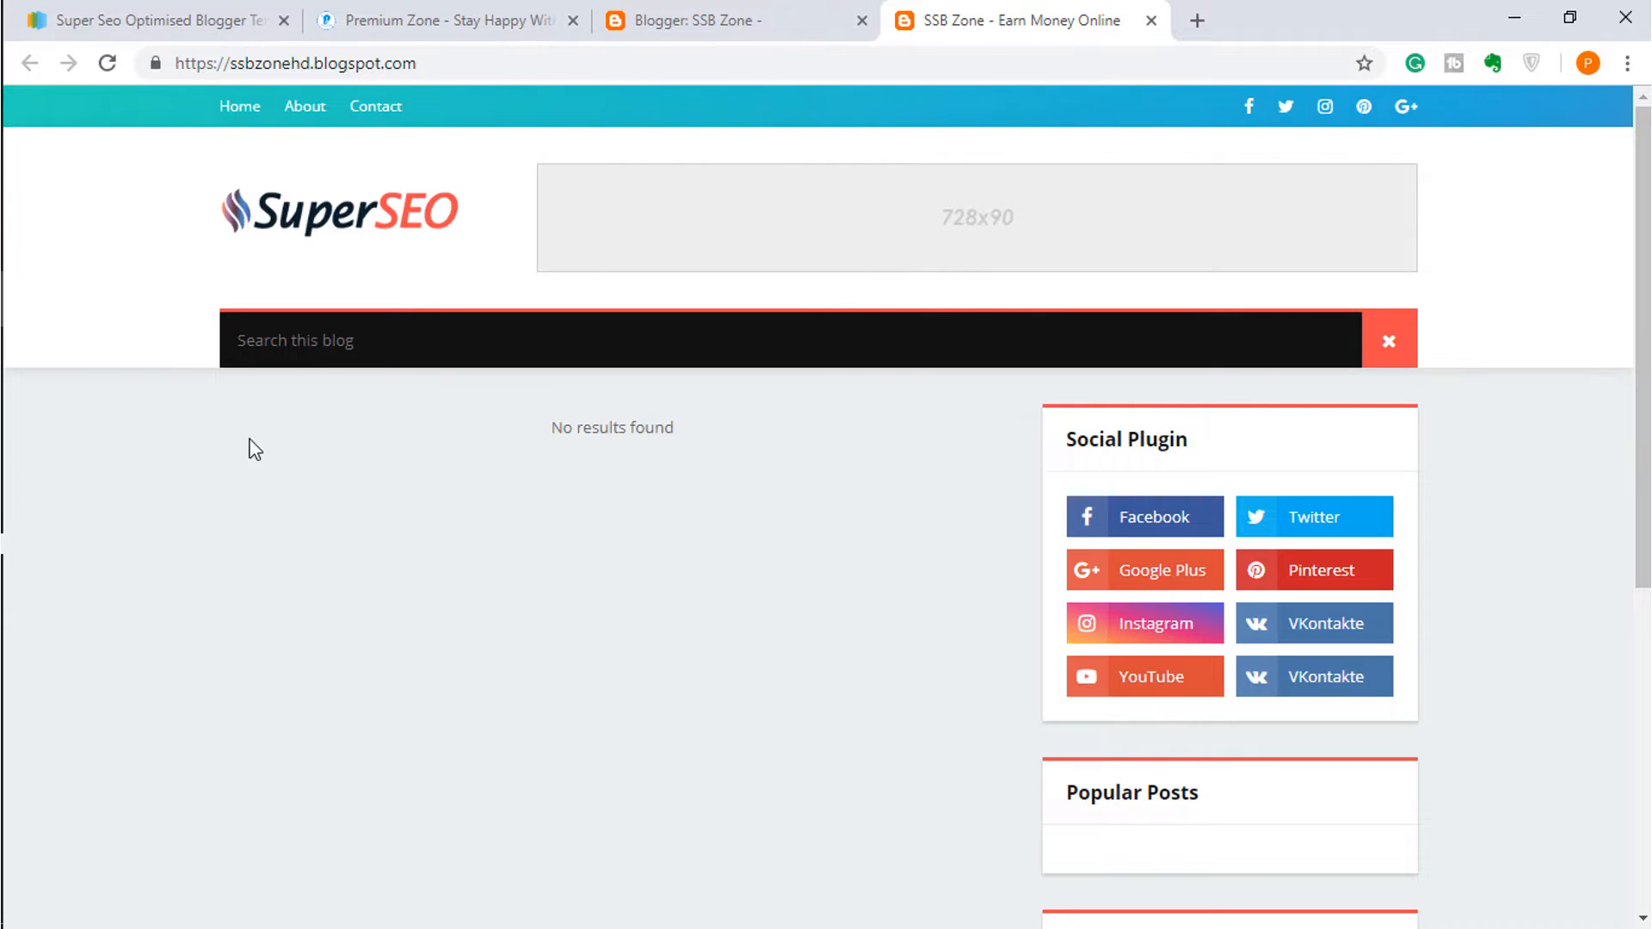